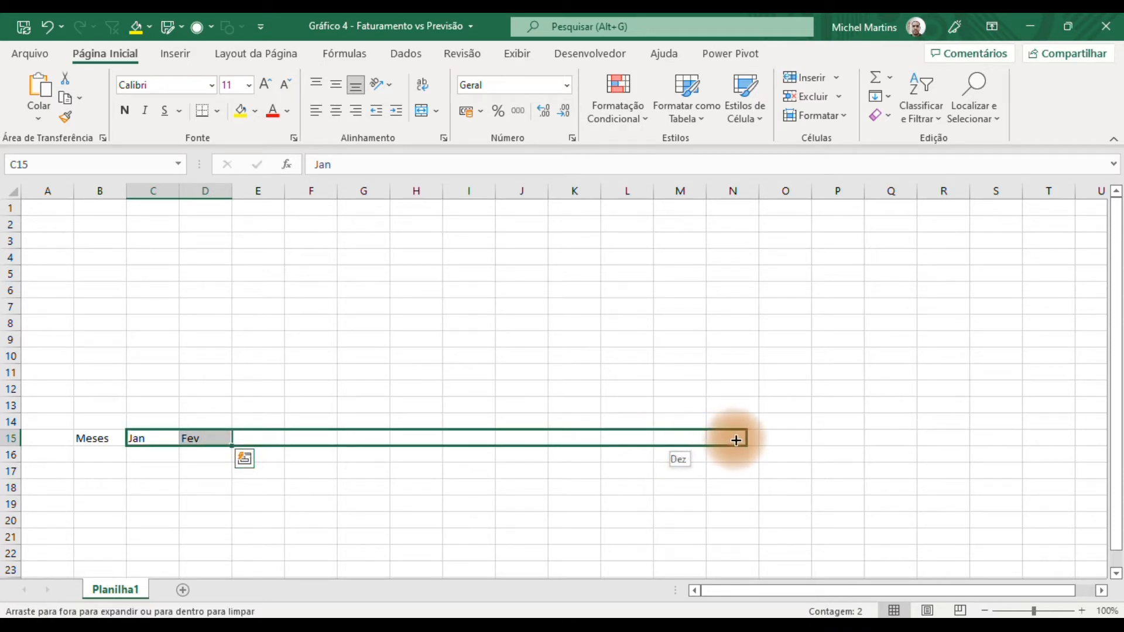
# Enter the row label "Faturamento" in cell B16 under Meses
pyautogui.click(117, 459)
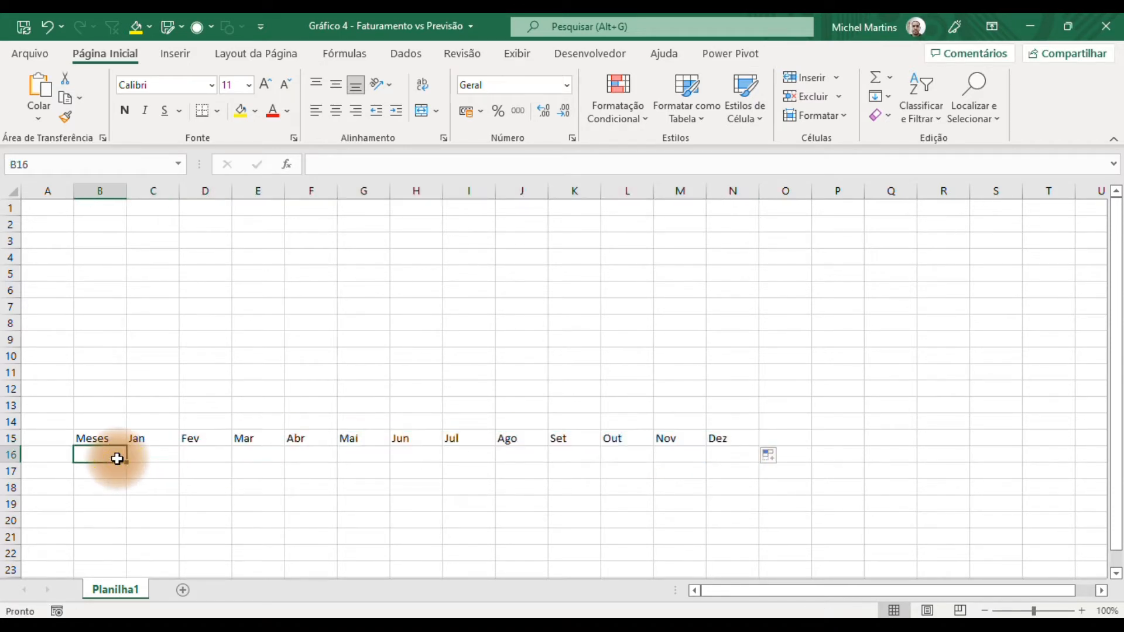
pyautogui.write('Faturamento')
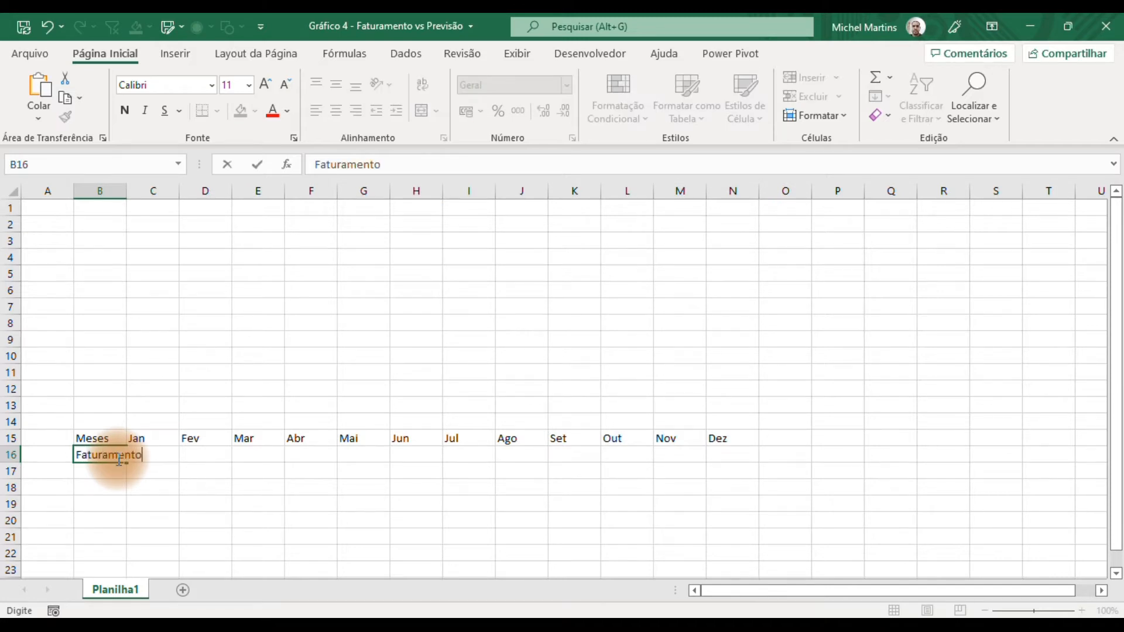
pyautogui.press('Tab')
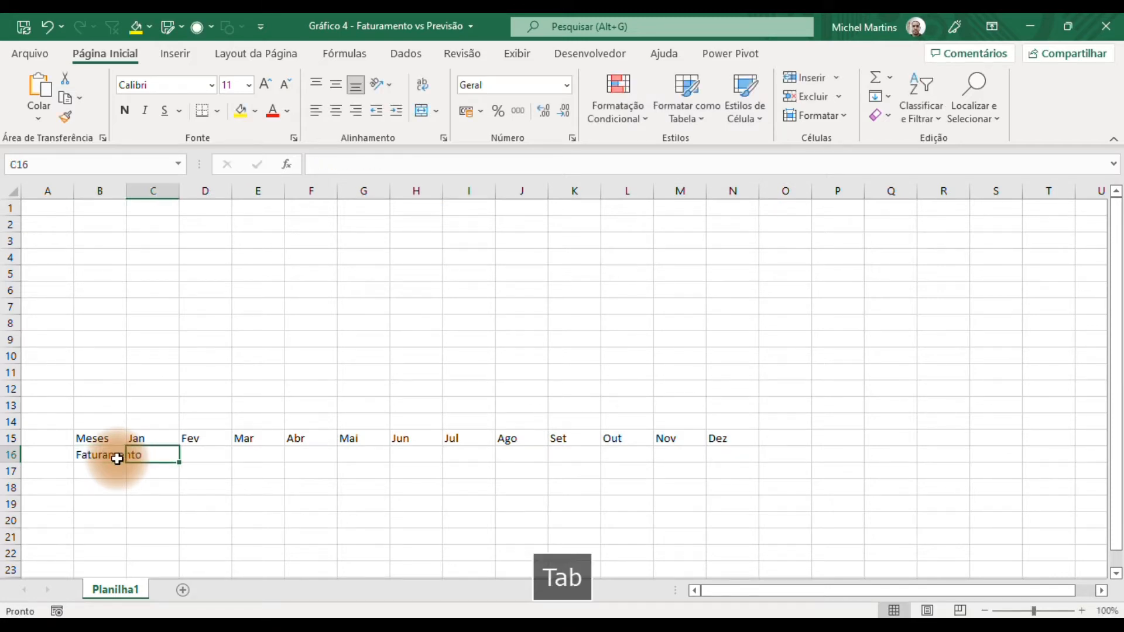
# Fill the January to April revenue cells C16:F16 with the formula =ALEATÓRIOENTRE(180000;250000)
pyautogui.hotkey('shift', 'Right')
pyautogui.hotkey('shift', 'Right')
pyautogui.hotkey('shift', 'Right')
pyautogui.write('=ale')
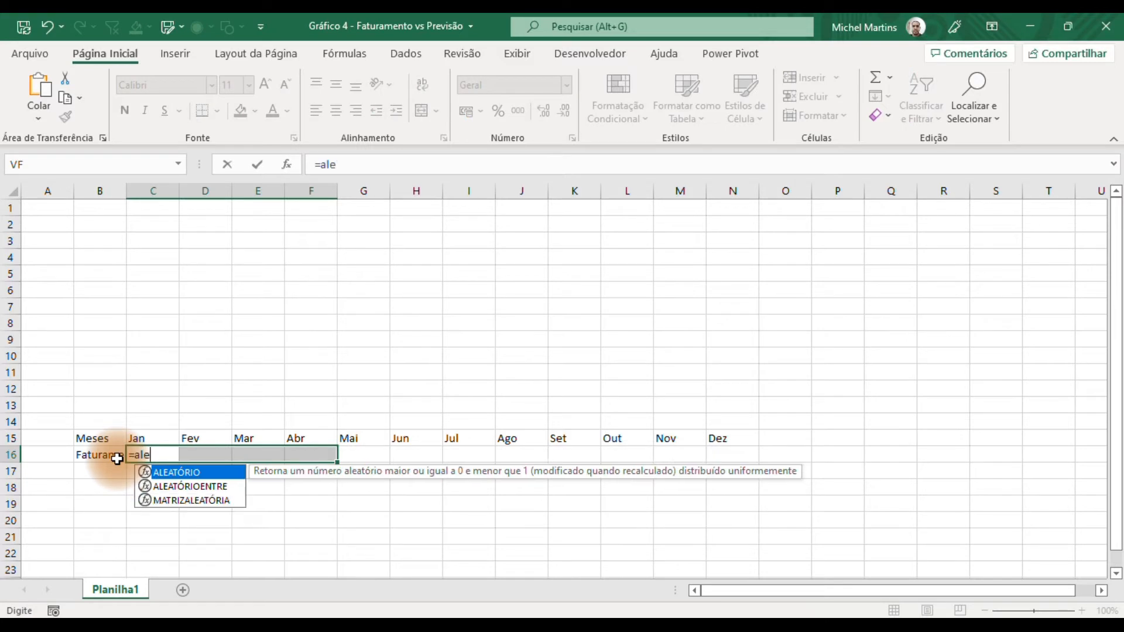
pyautogui.press('Down')
pyautogui.press('Tab')
pyautogui.write('1')
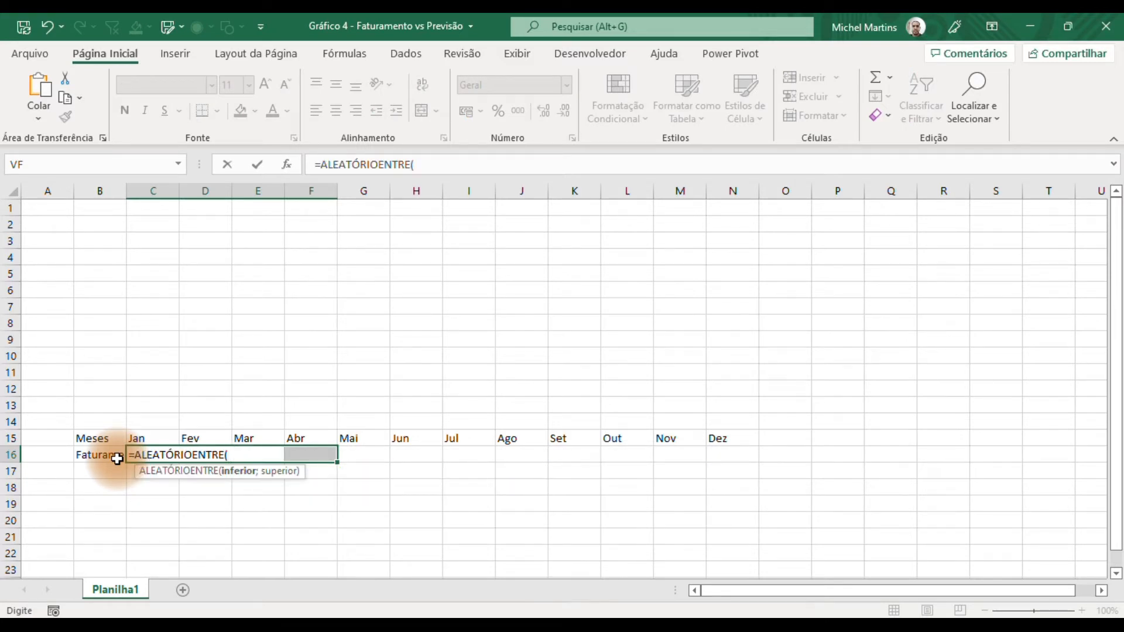
pyautogui.write('80000;250000)')
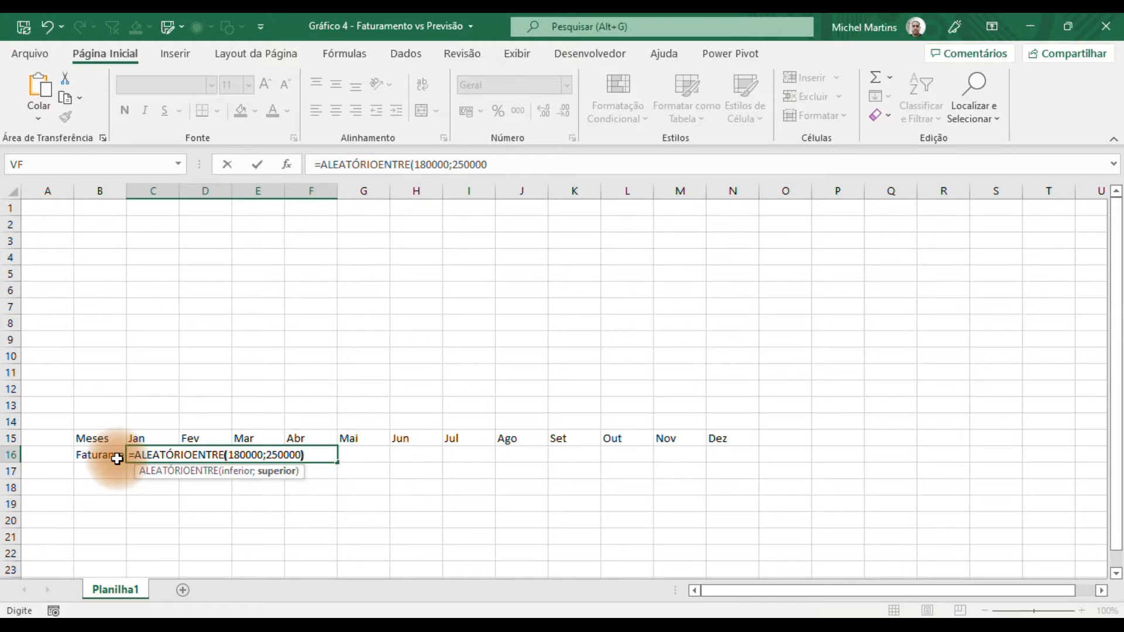
pyautogui.hotkey('ctrl', 'Return')
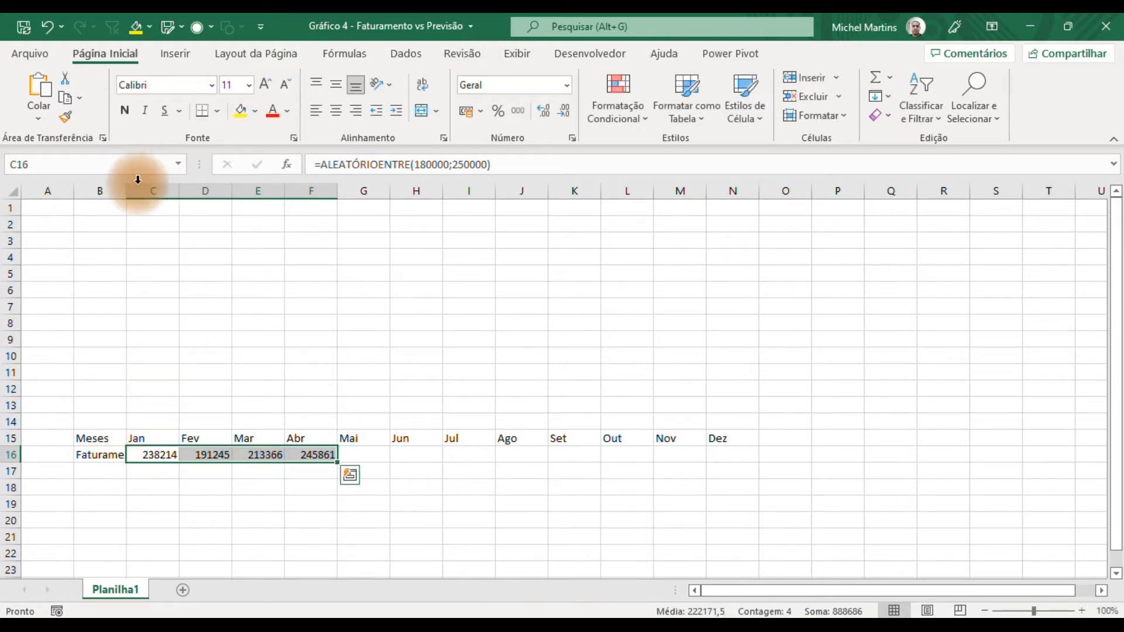
# Autofit column B to its contents and enter the row label "Previsão" in cell B17
pyautogui.doubleClick(127, 191)
pyautogui.click(115, 472)
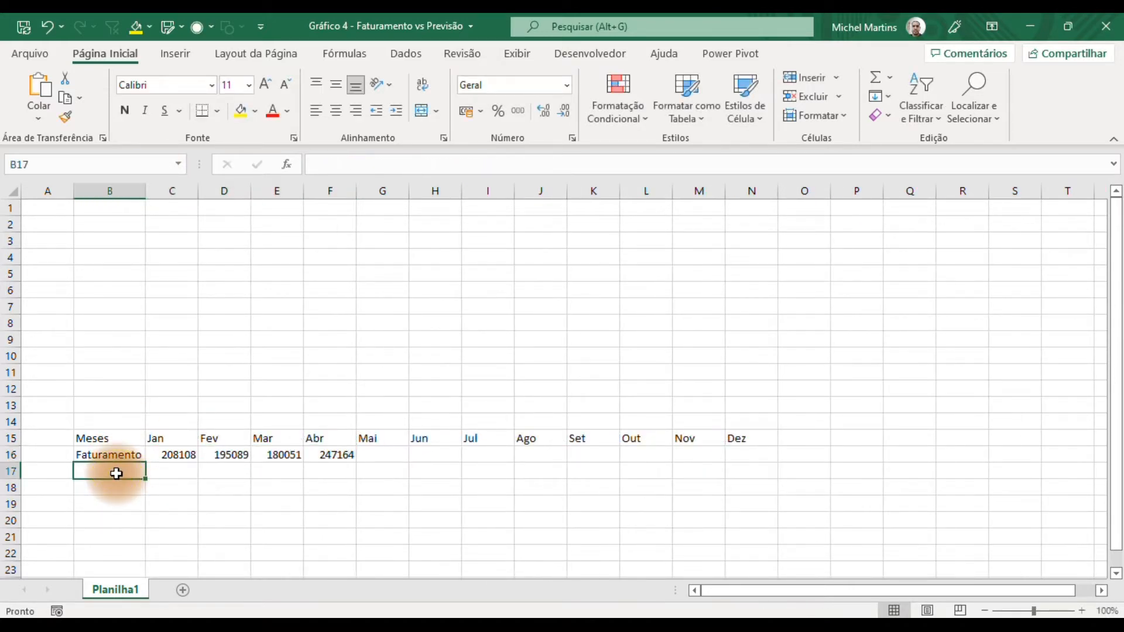
pyautogui.write('Previsão')
pyautogui.press('Tab')
# Fill the May to December forecast cells G17:N17 with the formula =ALEATÓRIOENTRE(180000;250000)
pyautogui.press('Right')
pyautogui.press('Right')
pyautogui.press('Right')
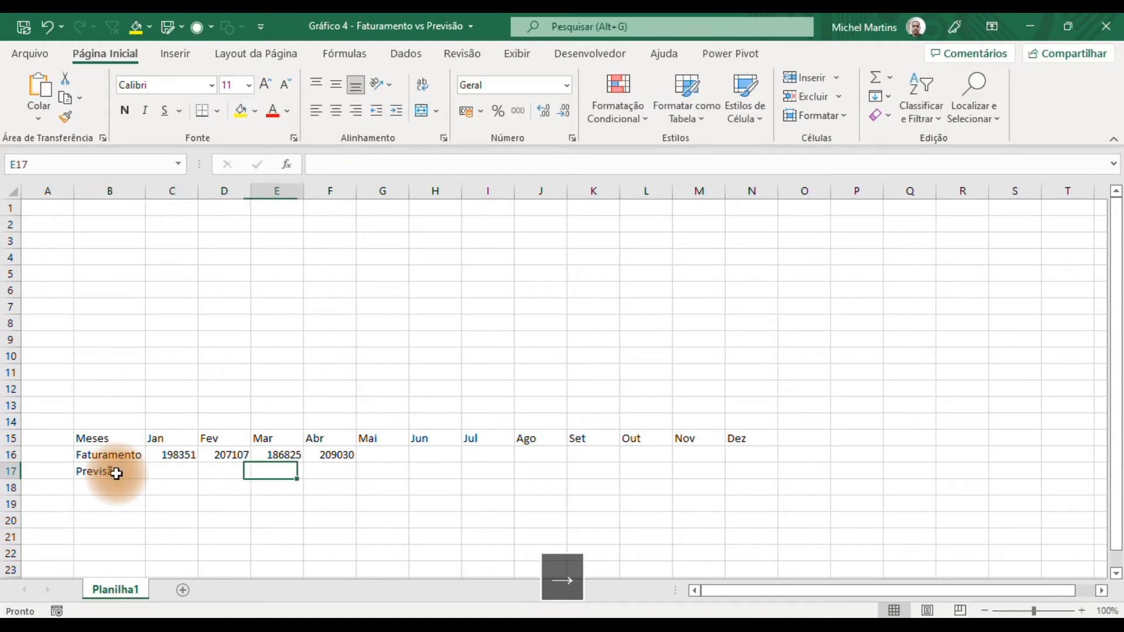
pyautogui.press('Right')
pyautogui.hotkey('shift', 'Right')
pyautogui.hotkey('shift', 'Right')
pyautogui.hotkey('shift', 'Right')
pyautogui.hotkey('shift', 'Right')
pyautogui.hotkey('shift', 'Right')
pyautogui.hotkey('shift', 'Right')
pyautogui.hotkey('shift', 'Right')
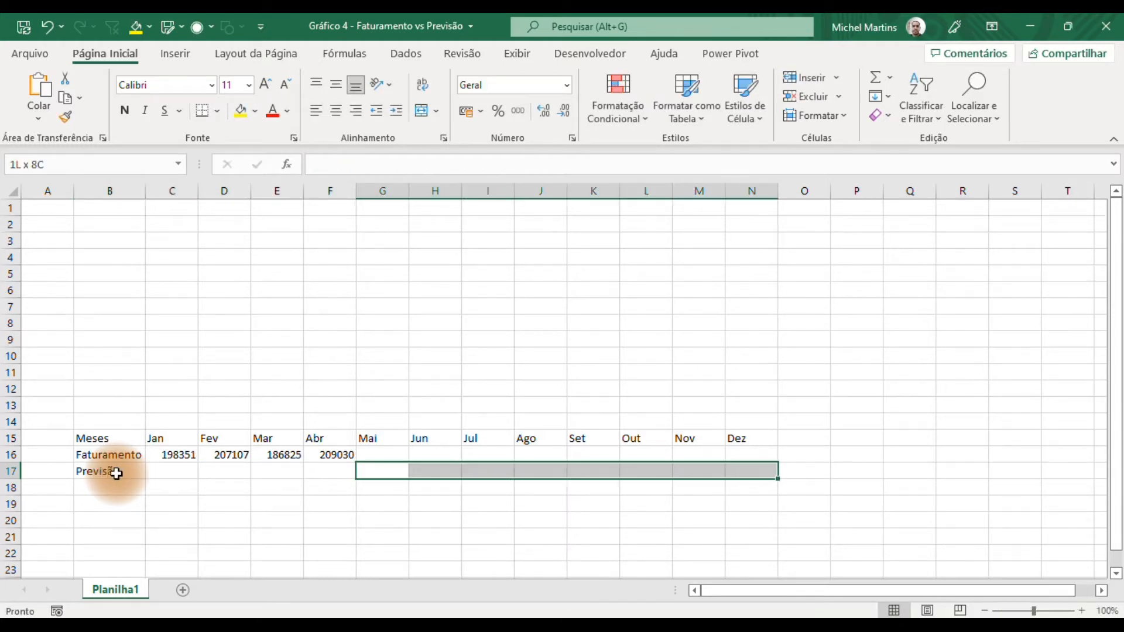
pyautogui.write('=alea')
pyautogui.press('Down')
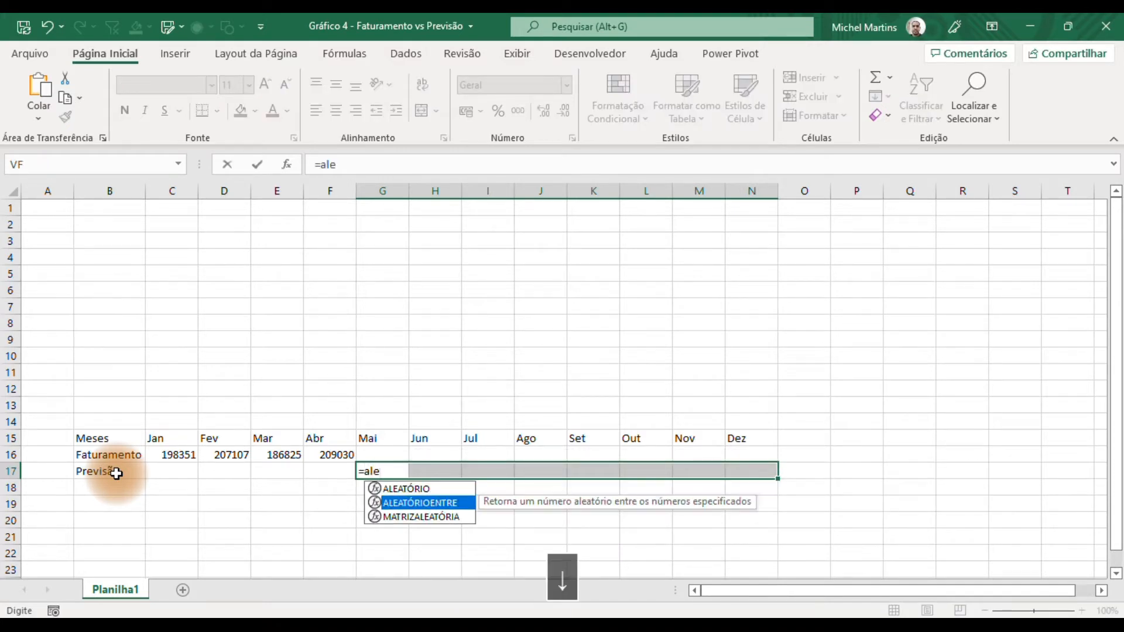
pyautogui.press('Tab')
pyautogui.write('1')
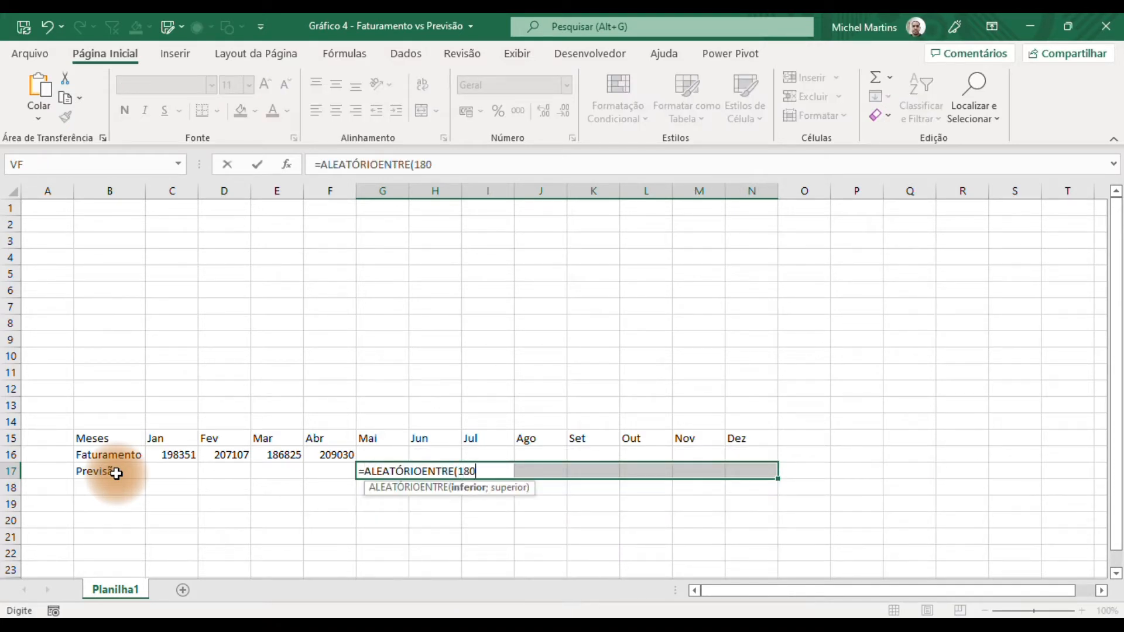
pyautogui.write('80000;25000')
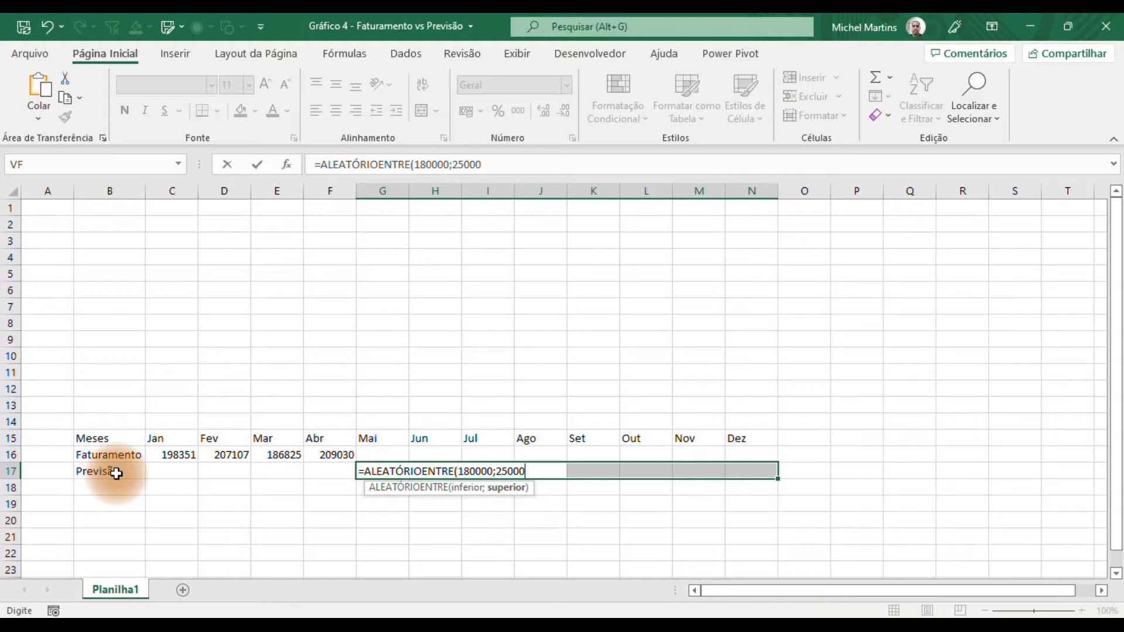
pyautogui.write('0)')
pyautogui.hotkey('ctrl', 'Return')
# Insert a 2D area chart from B15:N16 and fit it directly above the table, spanning columns B to N
pyautogui.moveTo(107, 444); pyautogui.dragTo(755, 472)
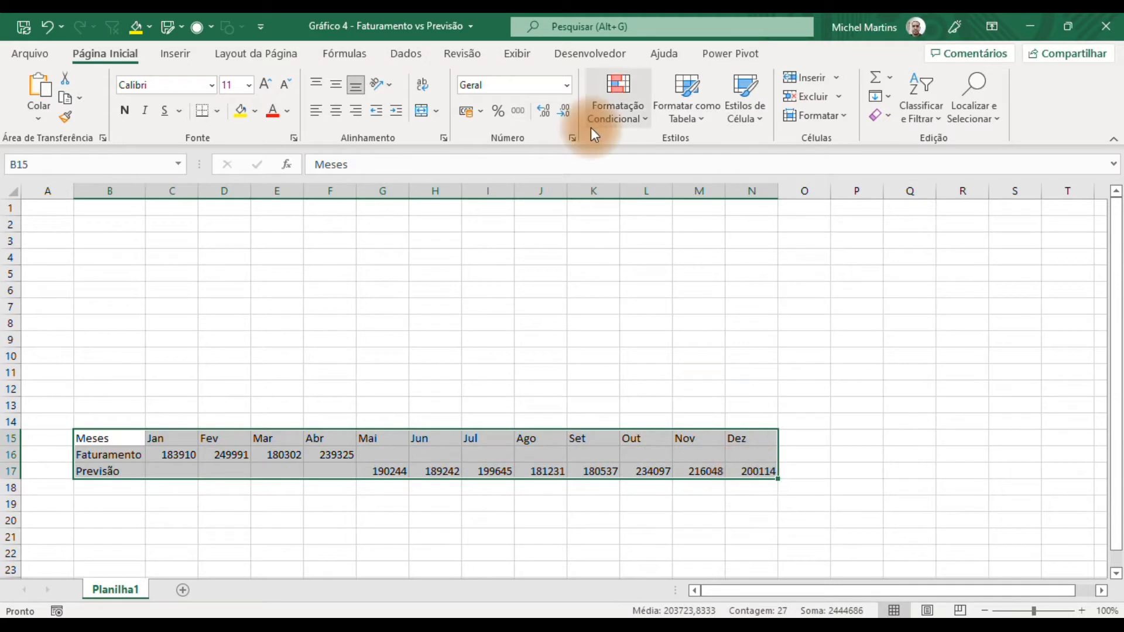
pyautogui.moveTo(111, 439); pyautogui.dragTo(728, 455)
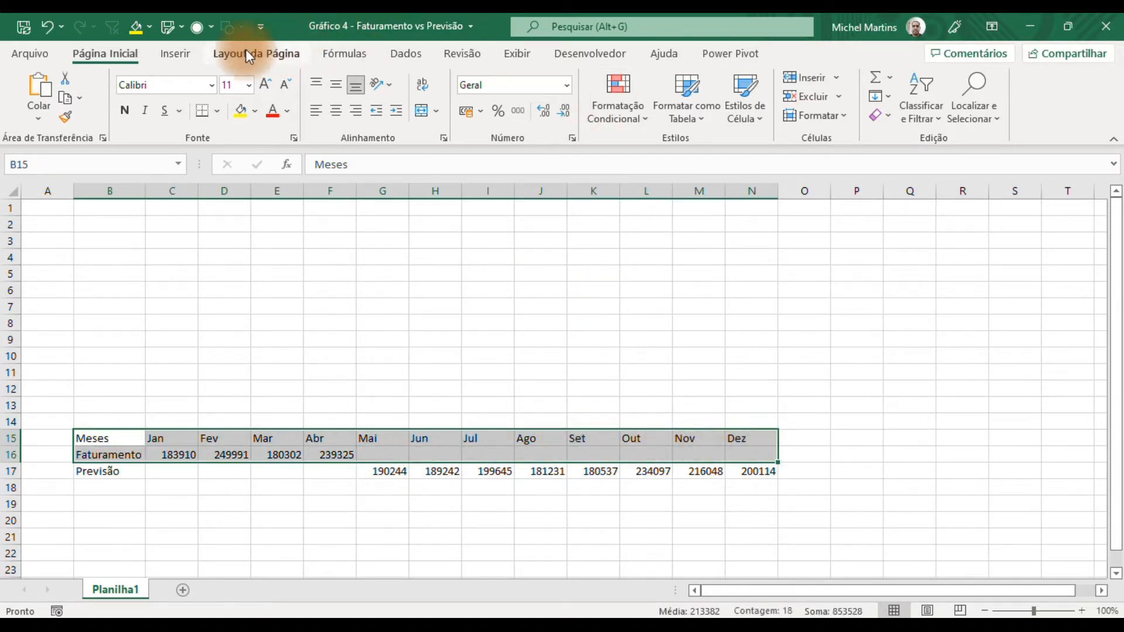
pyautogui.click(184, 55)
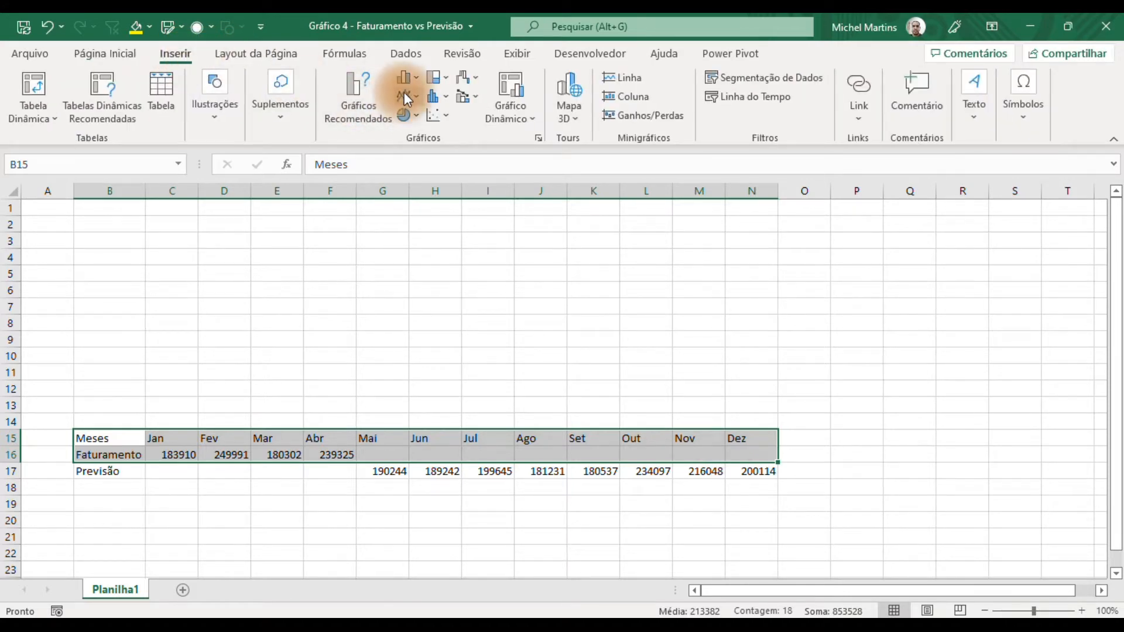
pyautogui.click(410, 95)
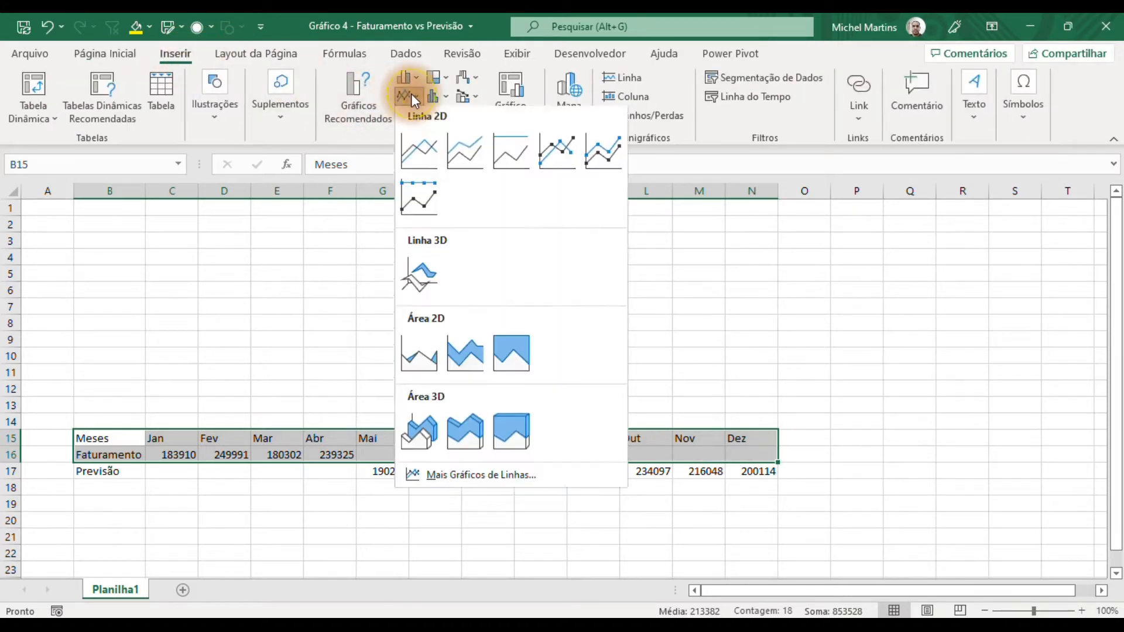
pyautogui.click(419, 357)
pyautogui.moveTo(757, 334); pyautogui.dragTo(468, 265)
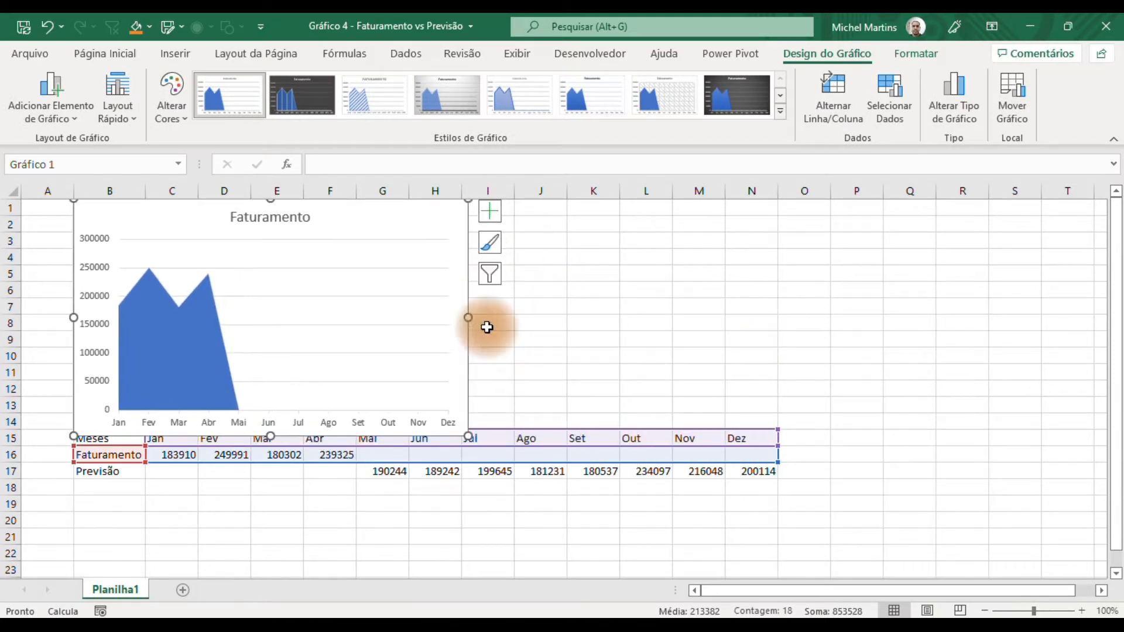
pyautogui.moveTo(467, 436); pyautogui.dragTo(777, 422)
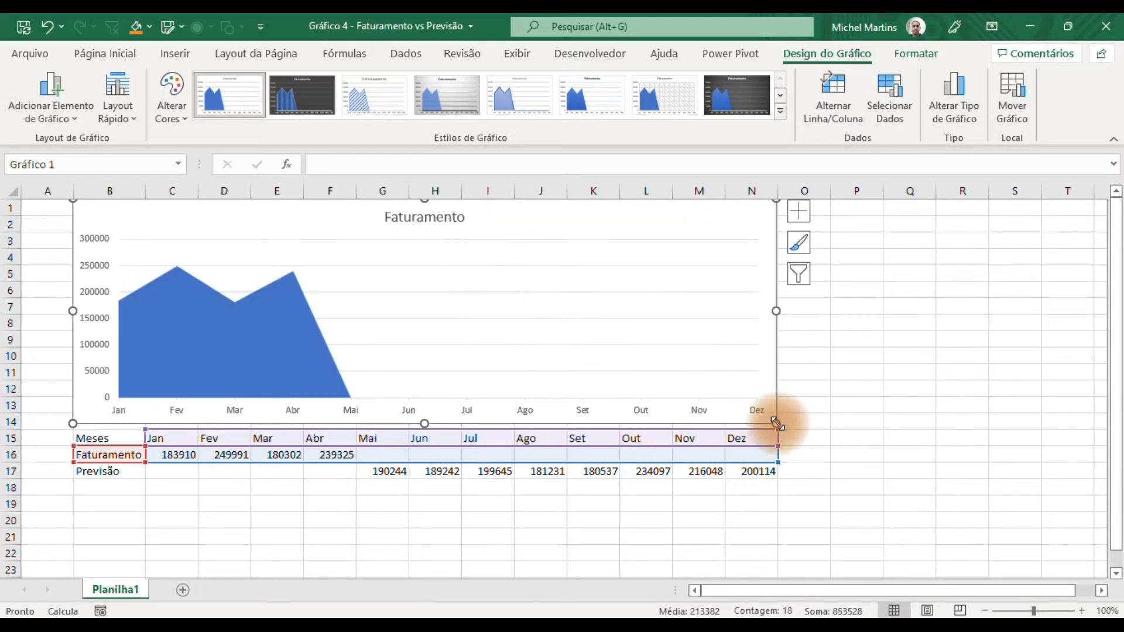
# Copy the Previsão row B17:N17 and paste it into the area chart as a second data series
pyautogui.click(123, 475)
pyautogui.moveTo(123, 474); pyautogui.dragTo(756, 467)
pyautogui.hotkey('ctrl', 'c')
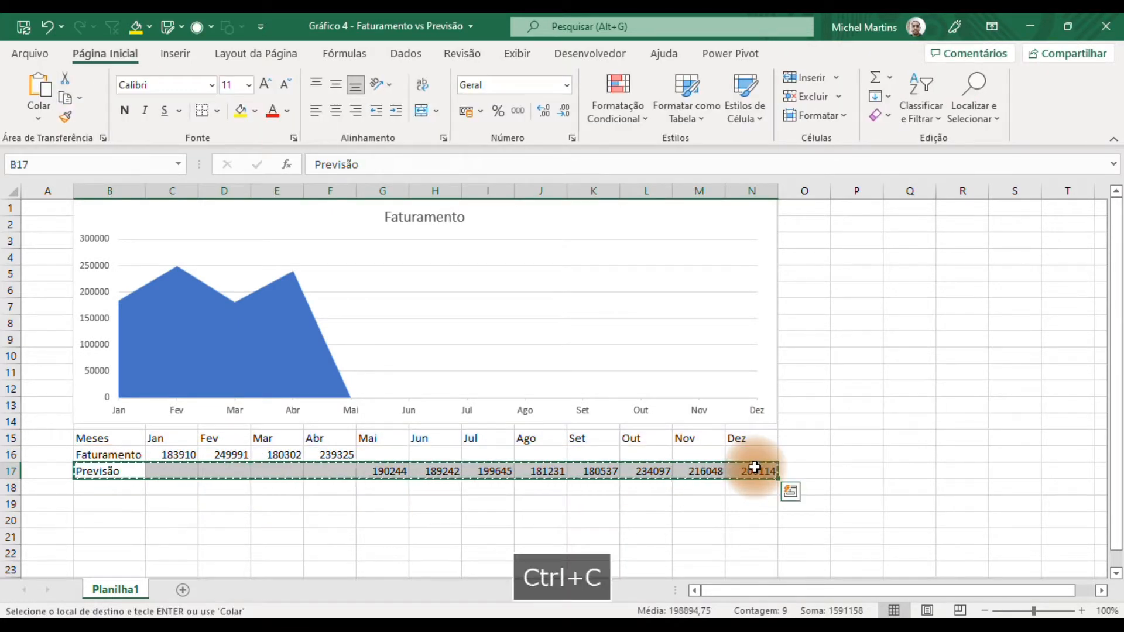
pyautogui.click(777, 352)
pyautogui.hotkey('ctrl', 'v')
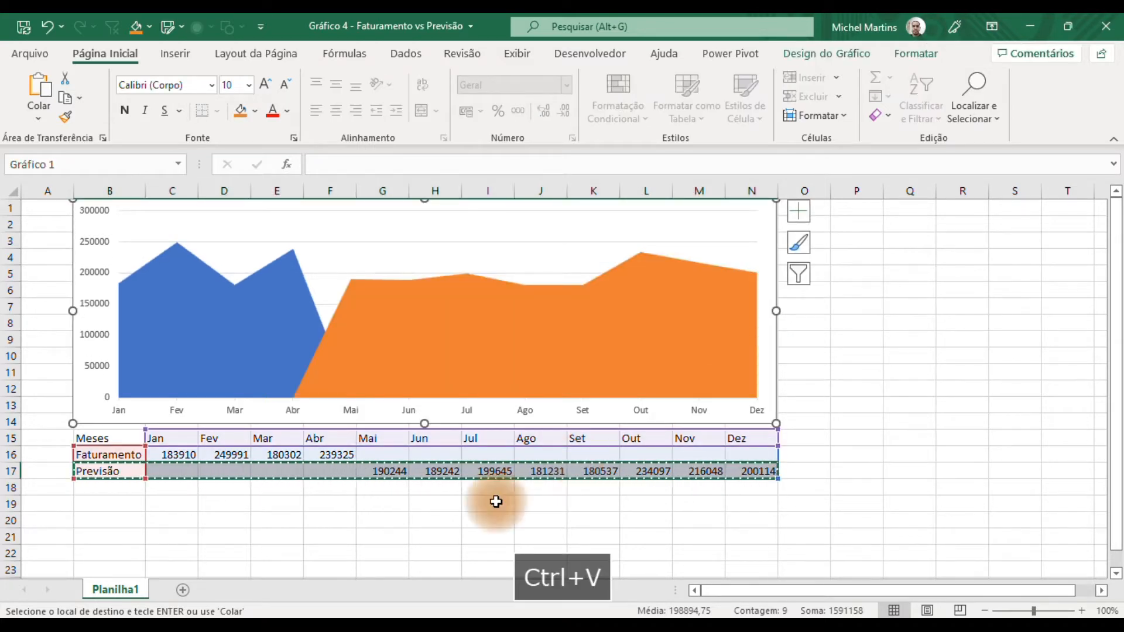
pyautogui.click(374, 521)
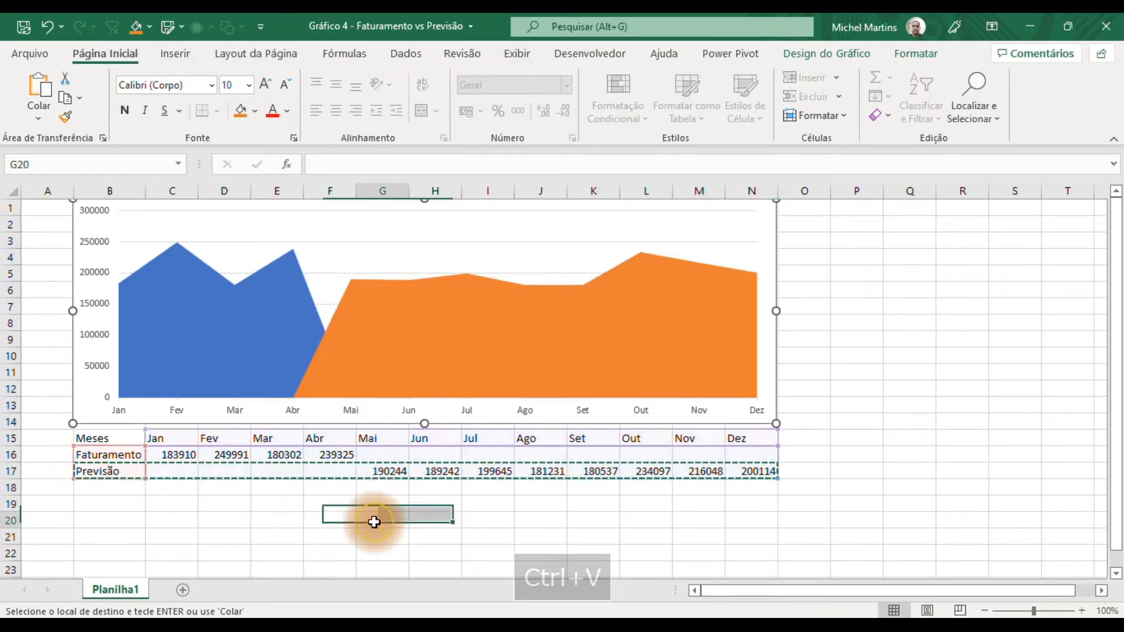
# Delete the chart's horizontal gridlines and shrink the chart slightly so its upper edge lies inside row 1
pyautogui.click(332, 272)
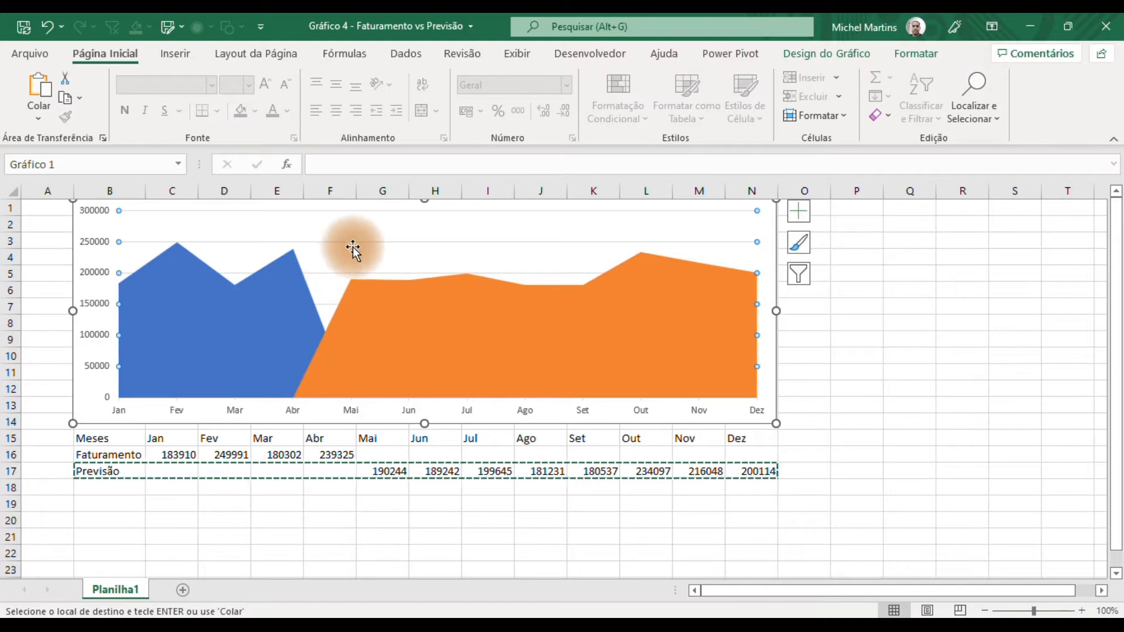
pyautogui.press('Delete')
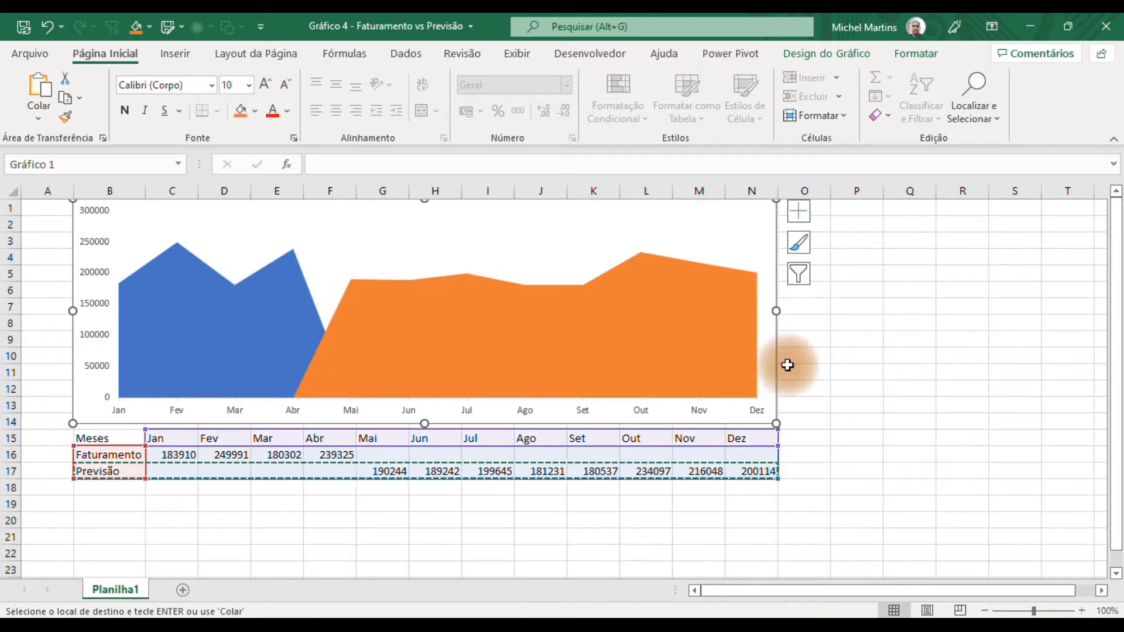
pyautogui.moveTo(775, 202); pyautogui.dragTo(772, 206)
pyautogui.click(810, 319)
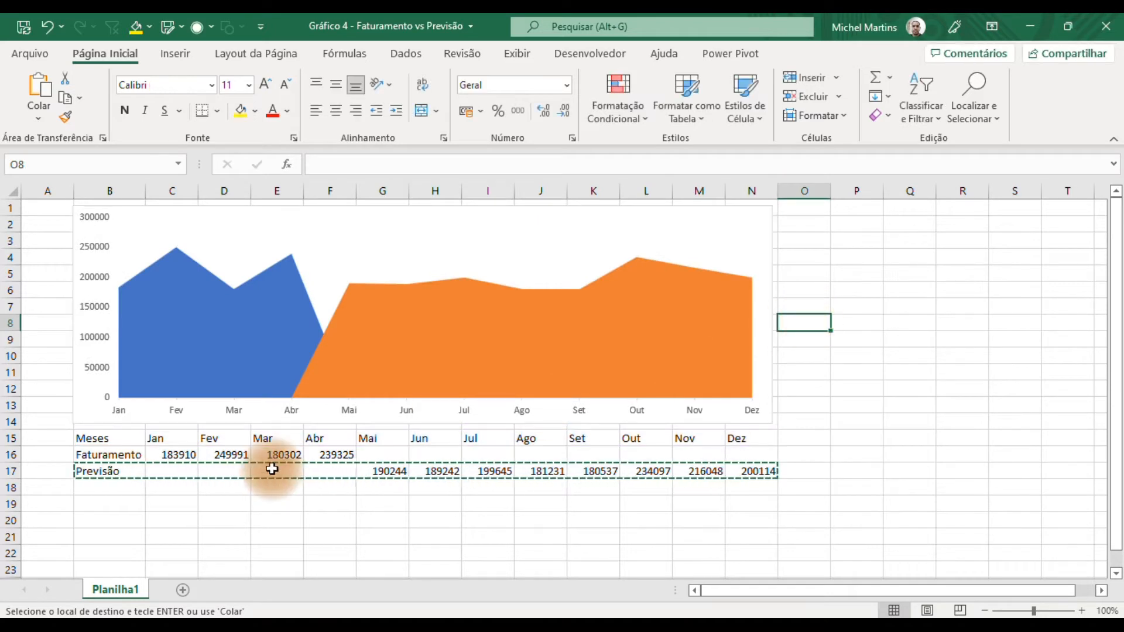
# For the Previsão cells C17:N17, start a SE formula whose E test has the first condition C16<>""
pyautogui.click(184, 472)
pyautogui.moveTo(213, 471); pyautogui.dragTo(364, 472)
pyautogui.press('Escape')
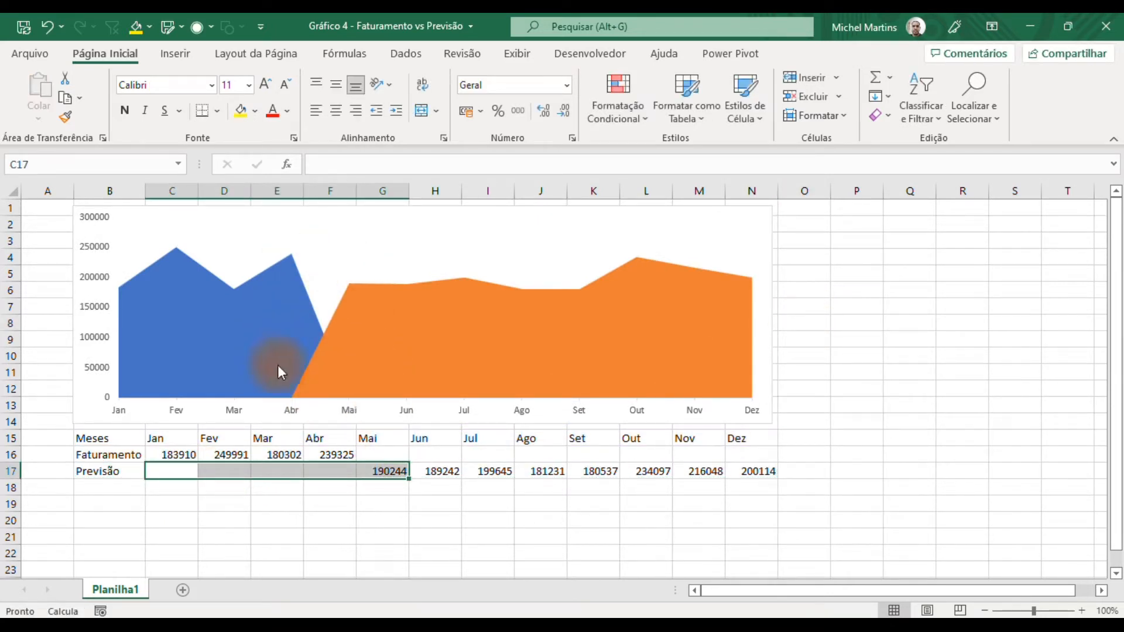
pyautogui.moveTo(176, 471); pyautogui.dragTo(753, 477)
pyautogui.write('=se')
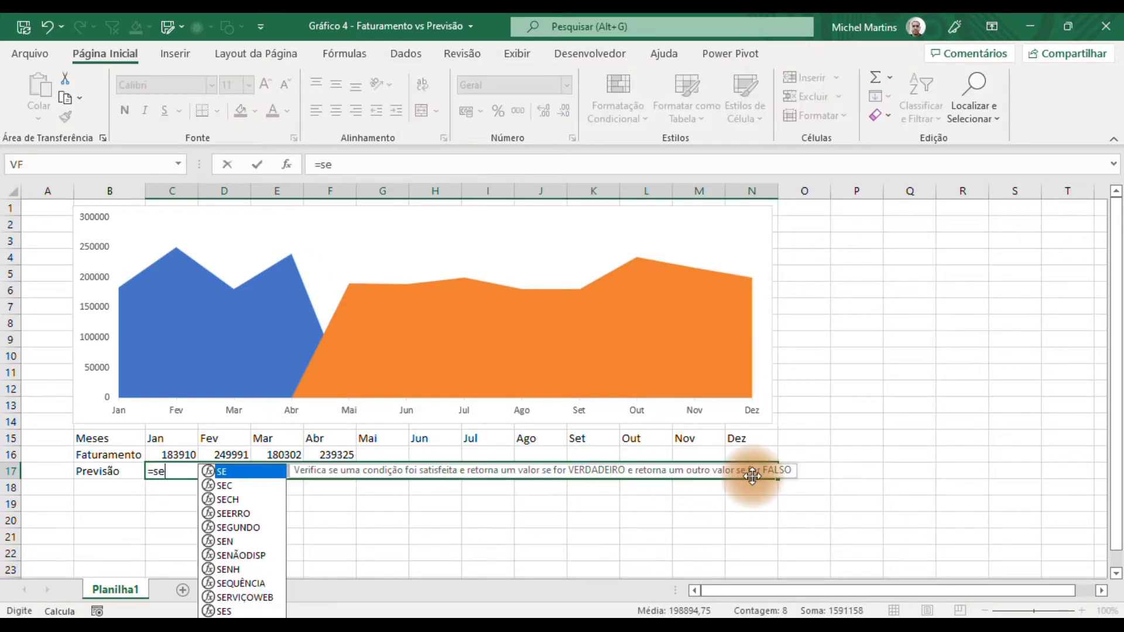
pyautogui.press('Tab')
pyautogui.write('e')
pyautogui.press('Tab')
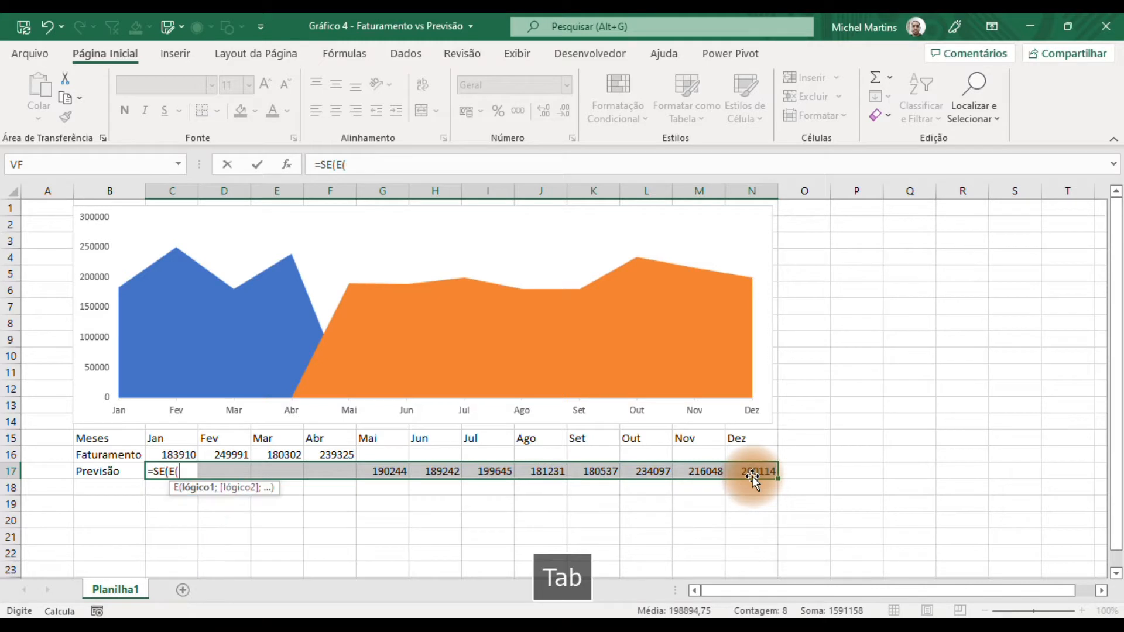
pyautogui.press('Up')
pyautogui.write('<')
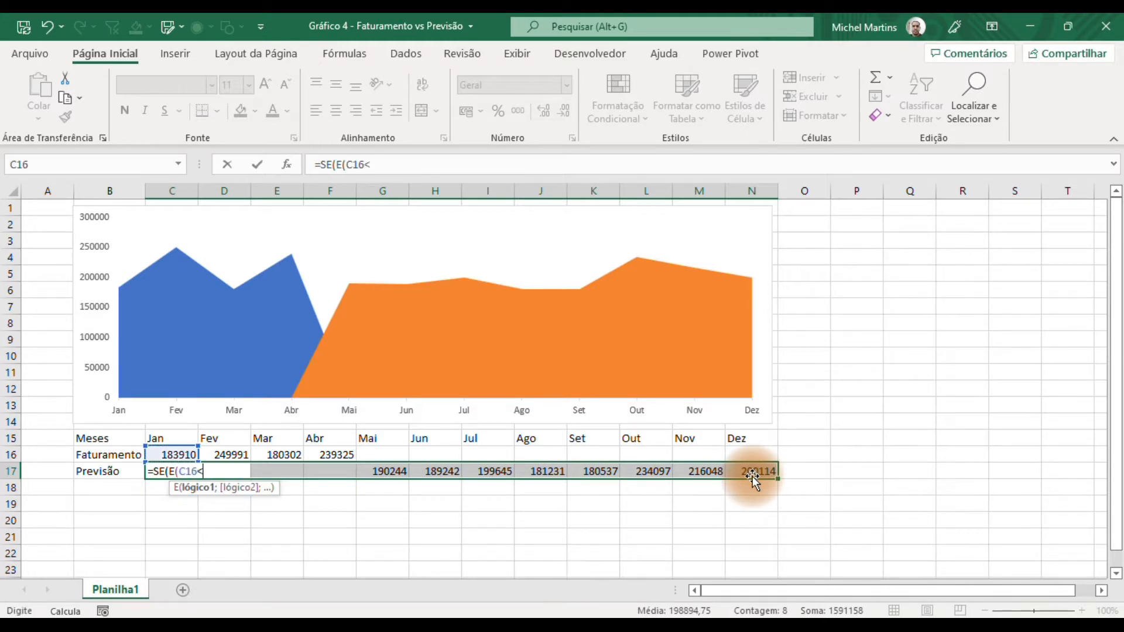
pyautogui.write('>"";')
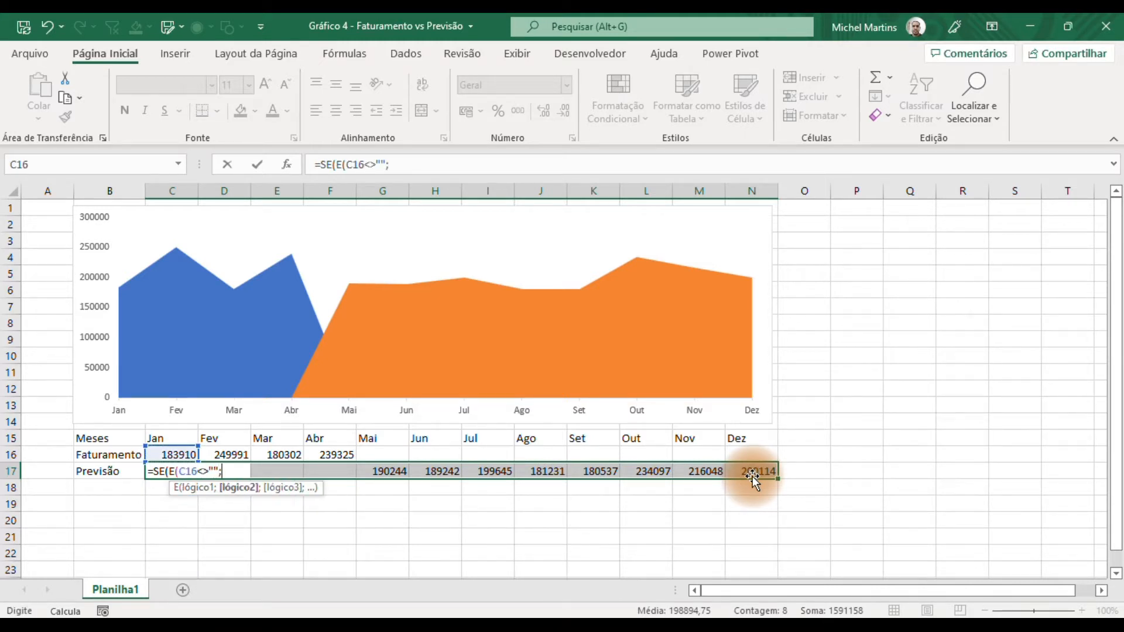
# Add D16="" as the second condition of the E test and return C16 when both are true
pyautogui.press('Up')
pyautogui.press('Right')
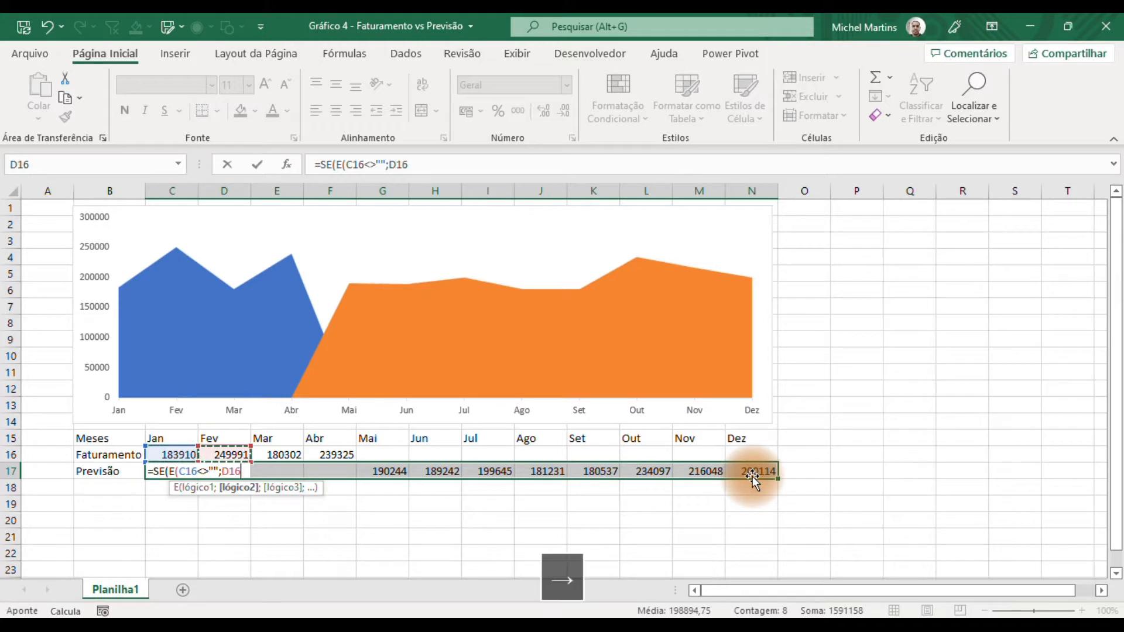
pyautogui.write('=')
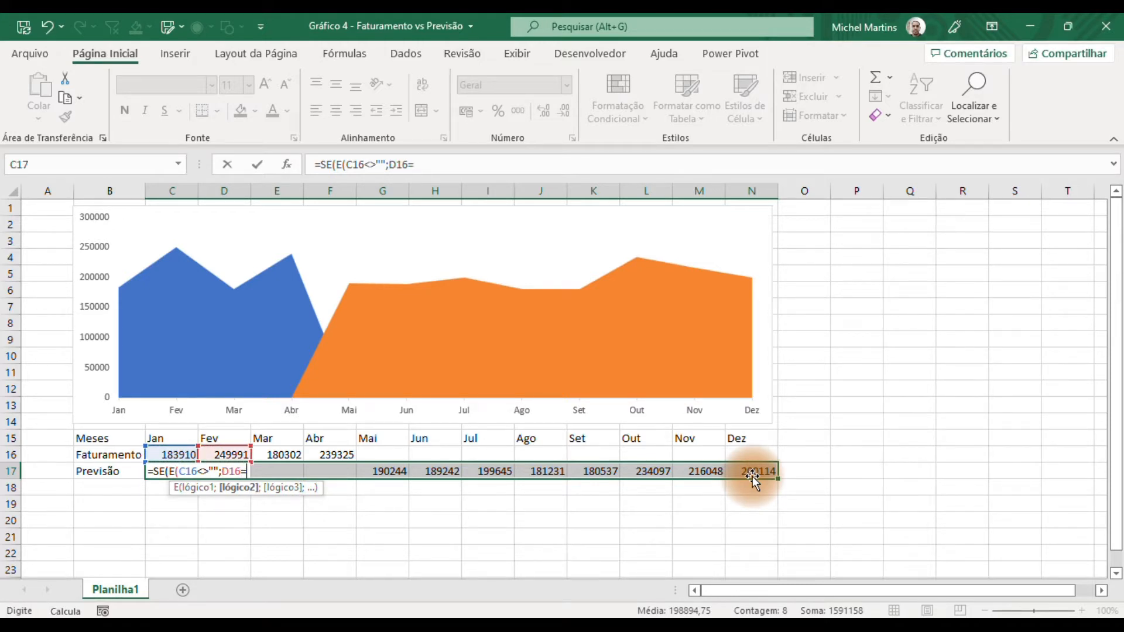
pyautogui.write('""')
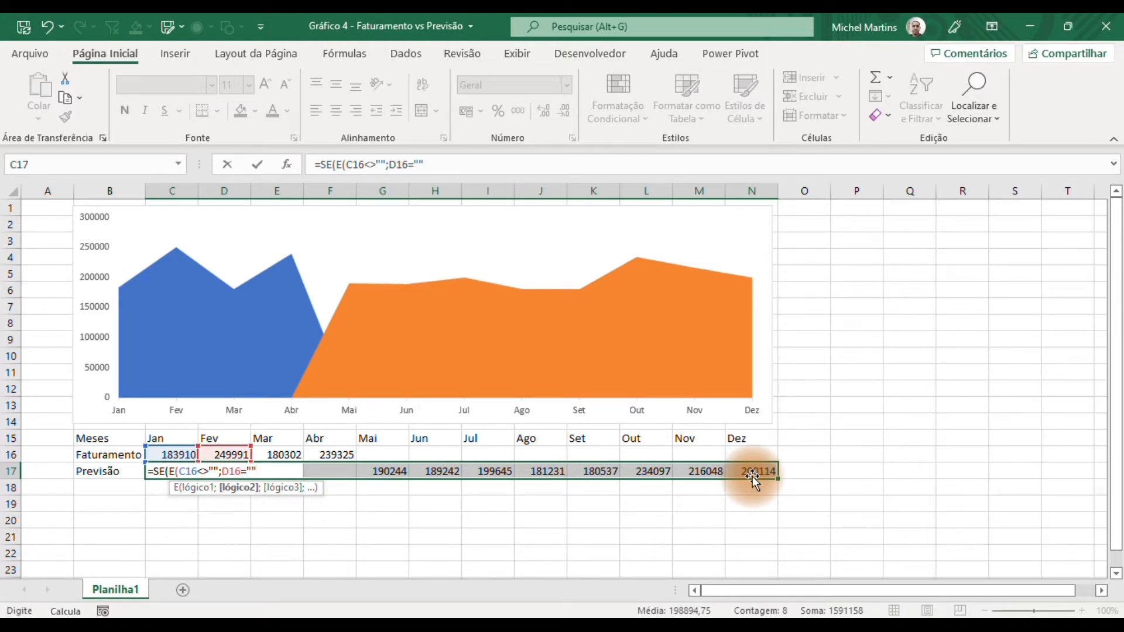
pyautogui.write(');')
pyautogui.press('Up')
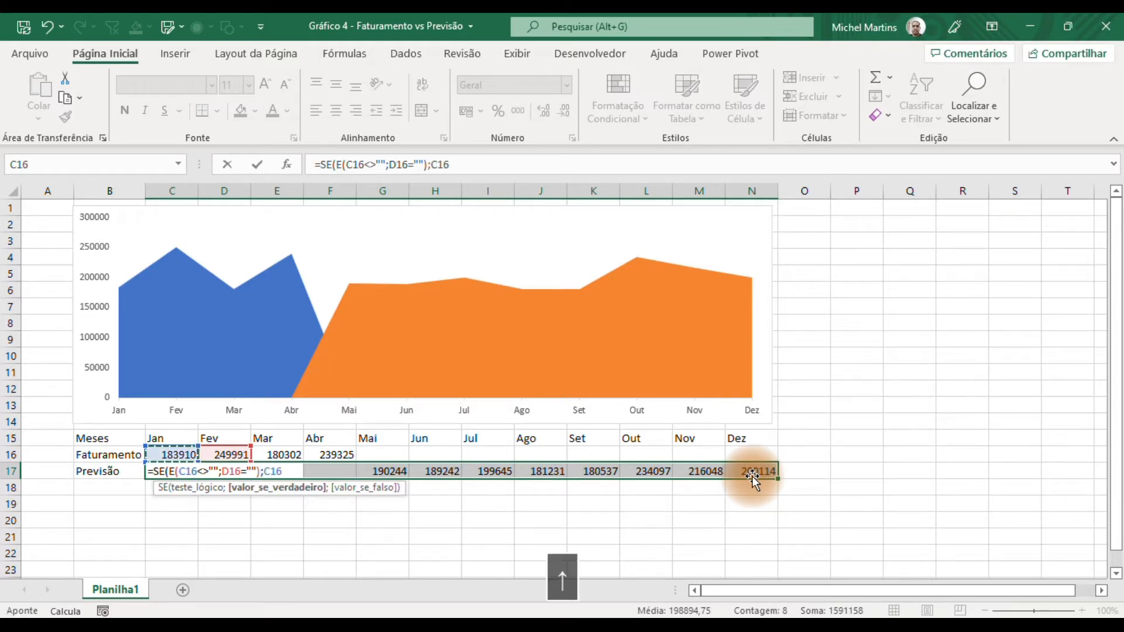
pyautogui.write(';')
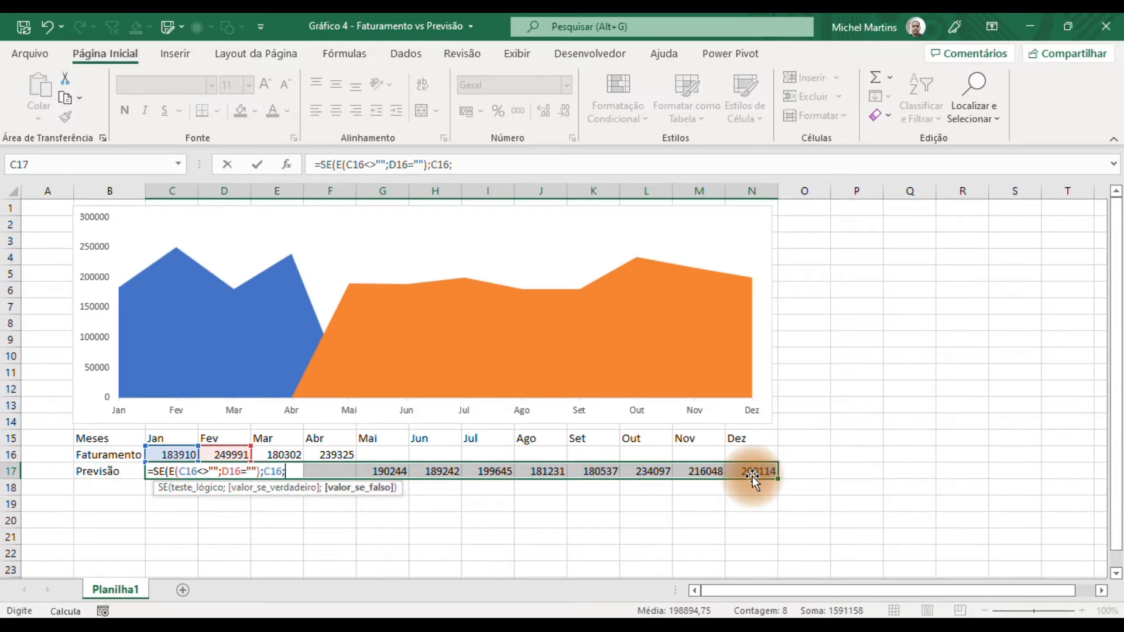
# Nest a second SE as the formula's false value, with C16<>"" as its logical test
pyautogui.write('SE')
pyautogui.press('Tab')
pyautogui.press('Up')
pyautogui.write('="";')
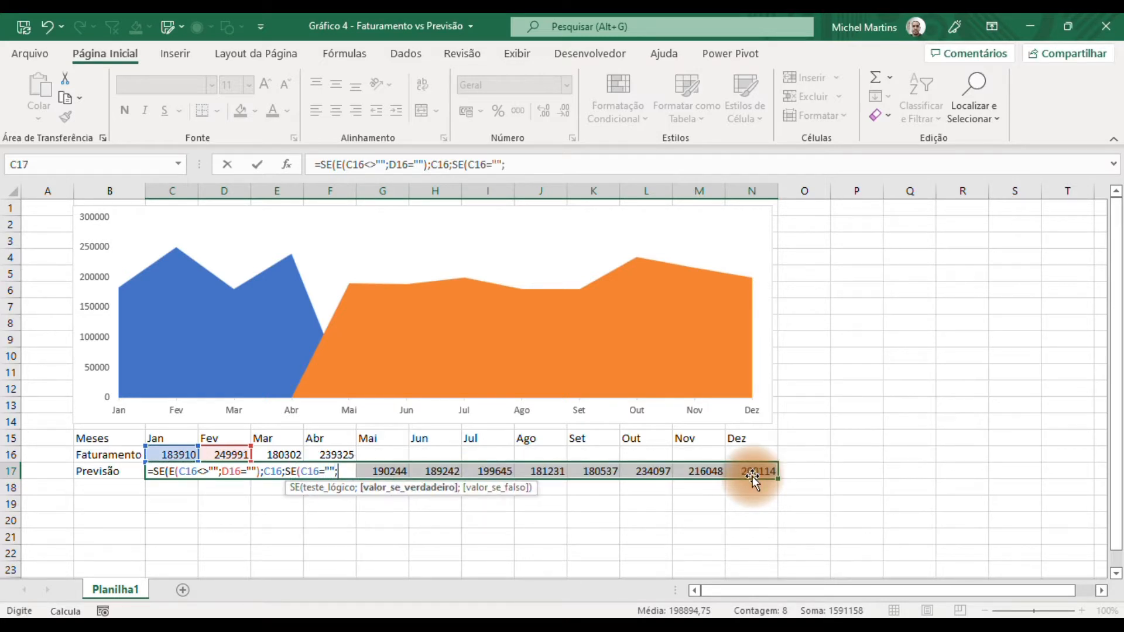
pyautogui.write('não')
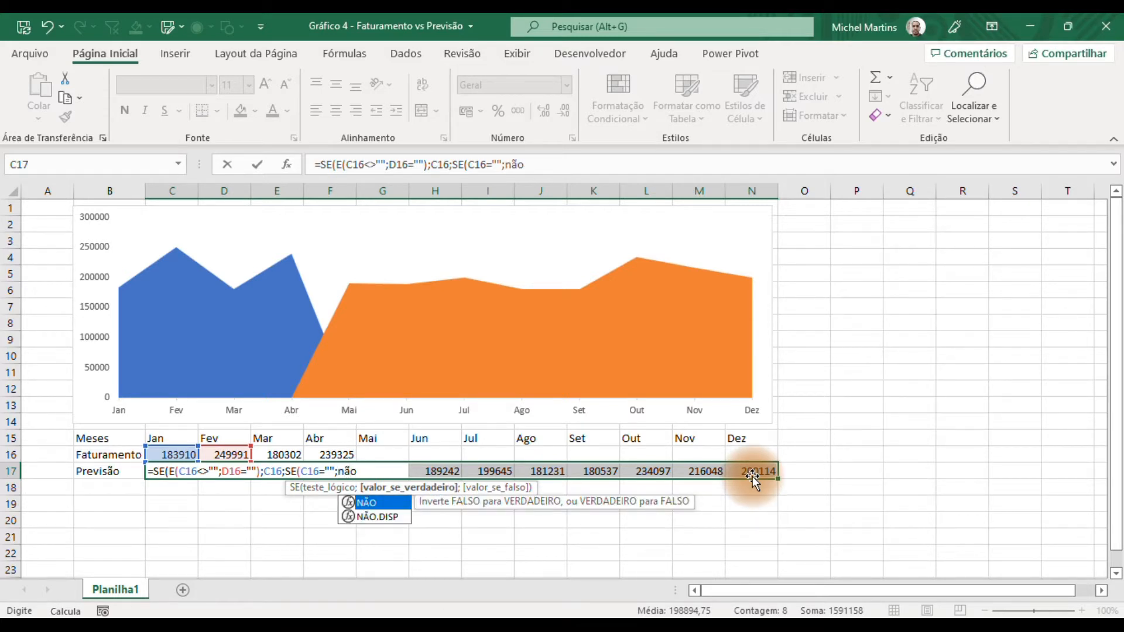
pyautogui.press('BackSpace')
pyautogui.press('BackSpace')
pyautogui.press('BackSpace')
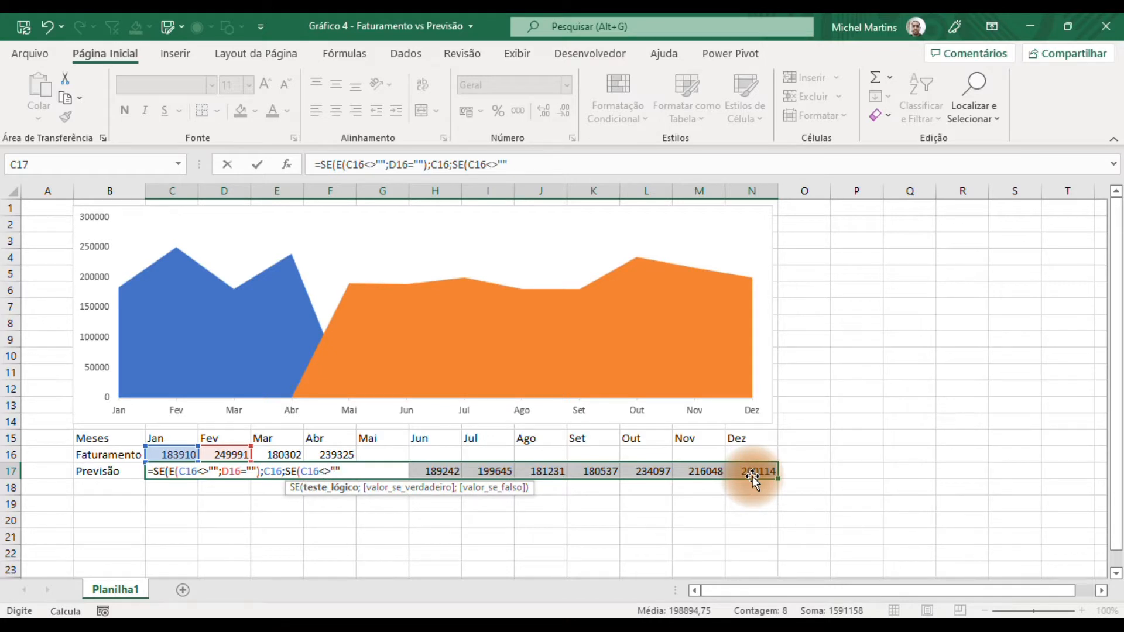
# Complete the nested SE with NÃO.DISP() if true and ALEATÓRIOENTRE(180000;250000) if false, and fill the formula across C17:N17
pyautogui.write(';não')
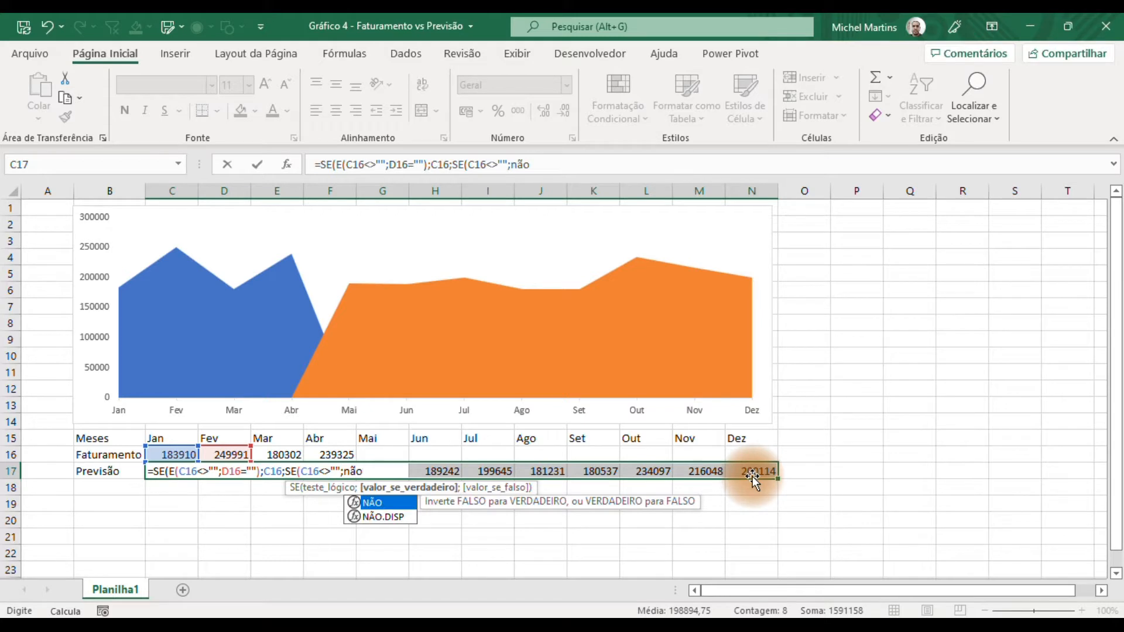
pyautogui.press('Down')
pyautogui.press('Tab')
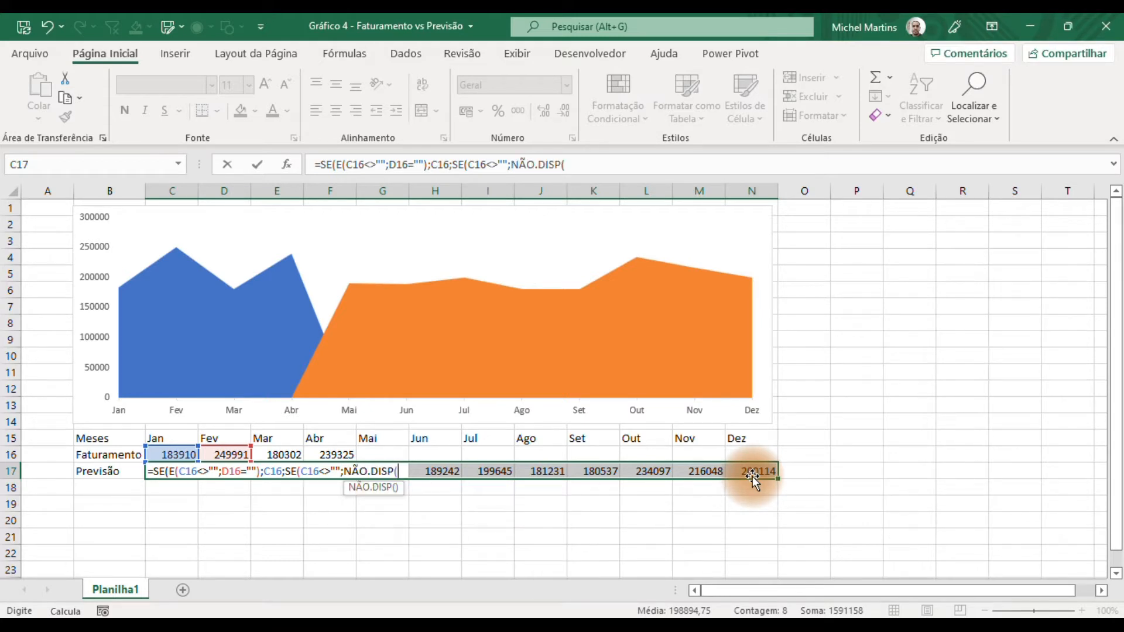
pyautogui.write(')')
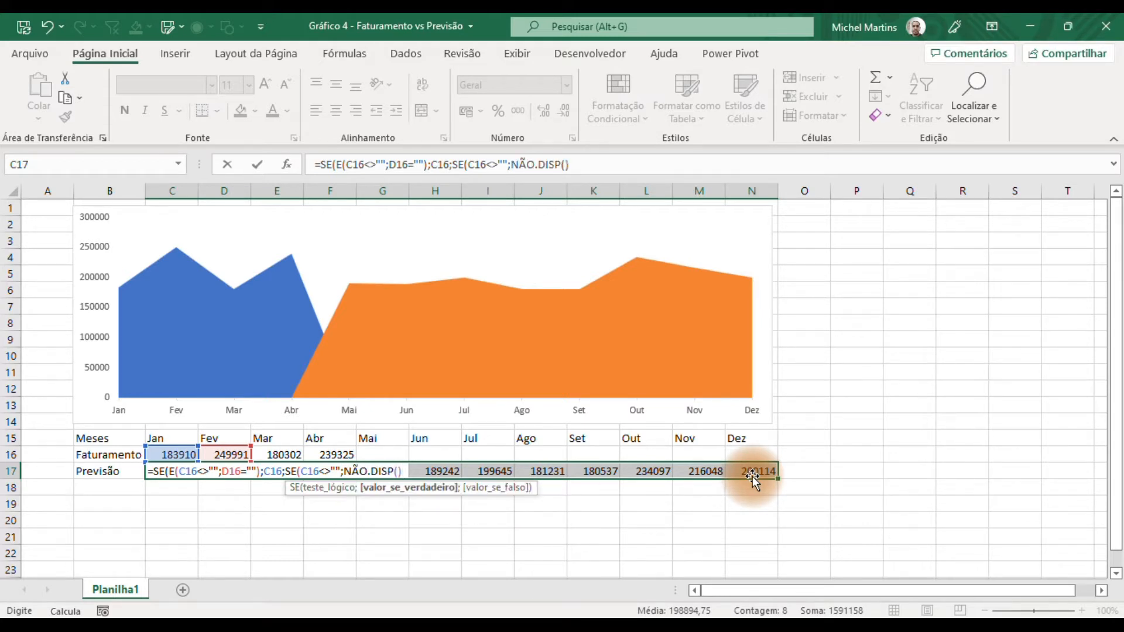
pyautogui.write(';ale')
pyautogui.press('Down')
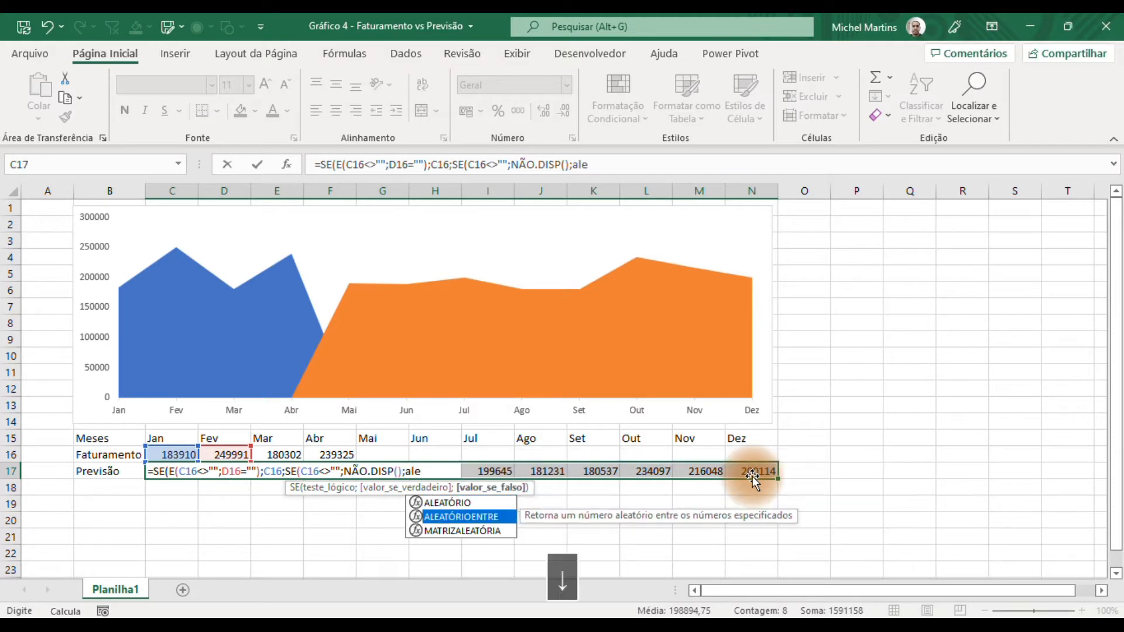
pyautogui.press('Tab')
pyautogui.write('18000')
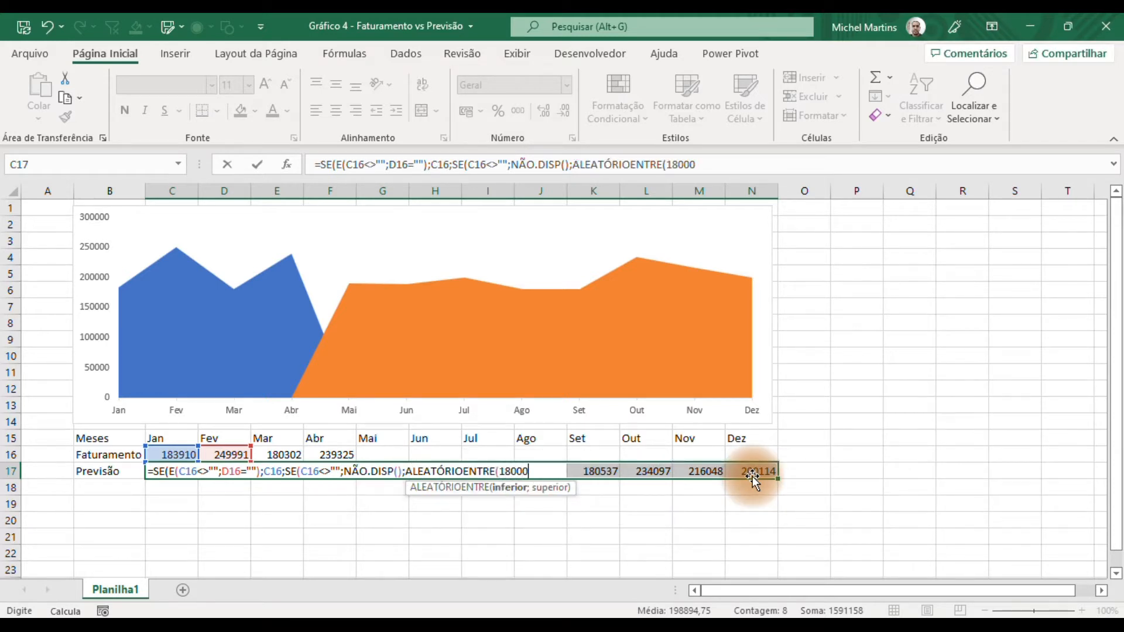
pyautogui.write('0;')
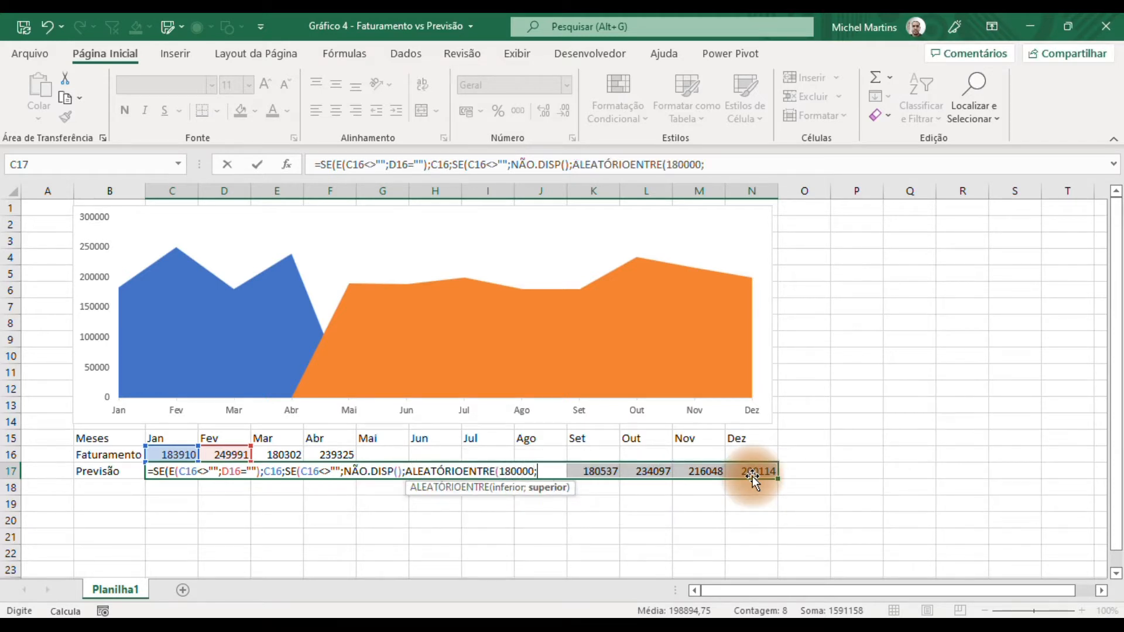
pyautogui.write('250000)))')
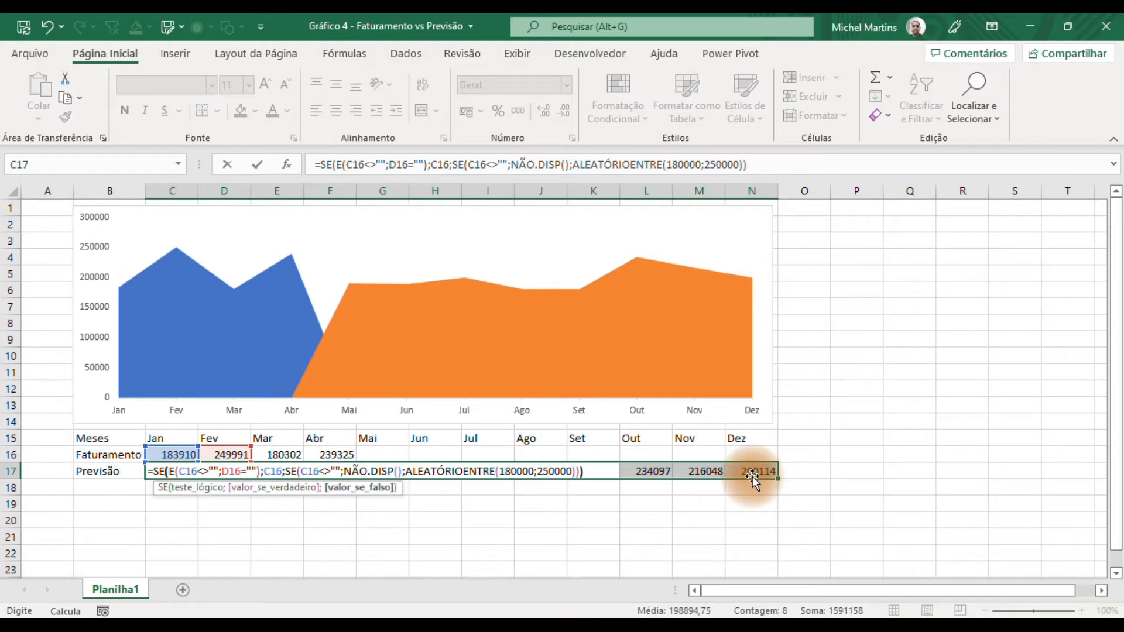
pyautogui.hotkey('ctrl', 'Return')
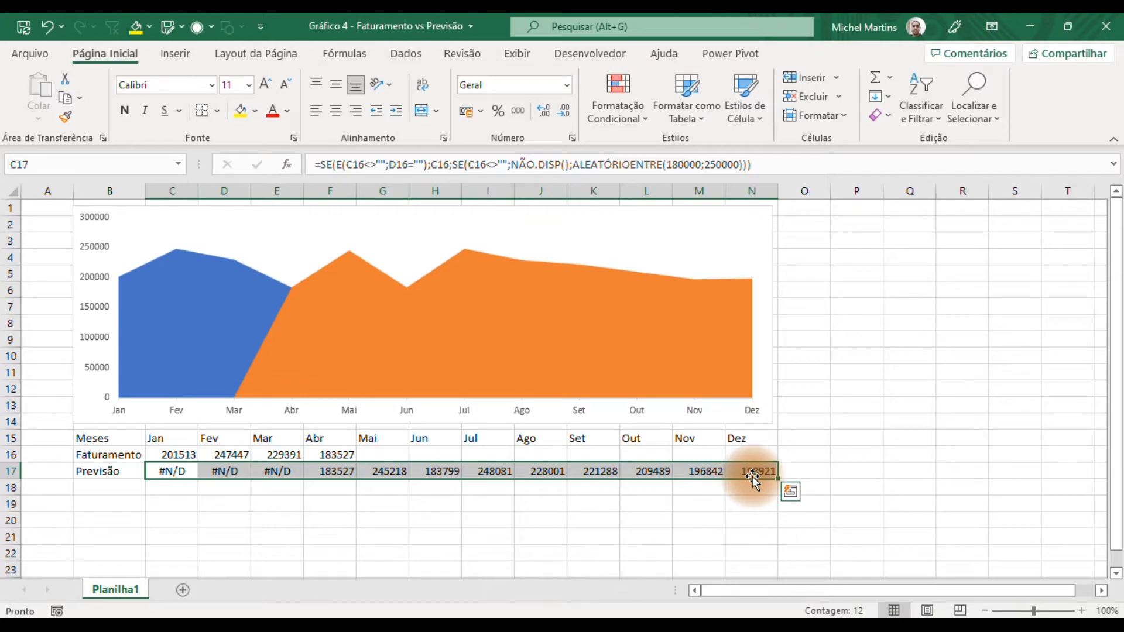
pyautogui.hscroll(7, 753, 476)
pyautogui.click(736, 487)
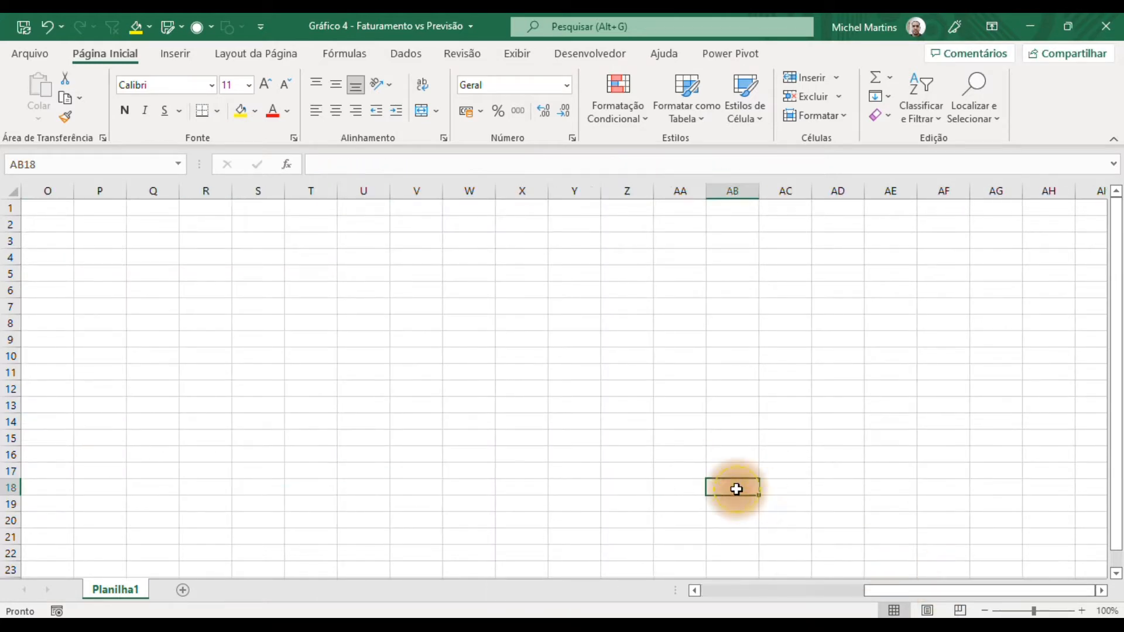
pyautogui.click(719, 592)
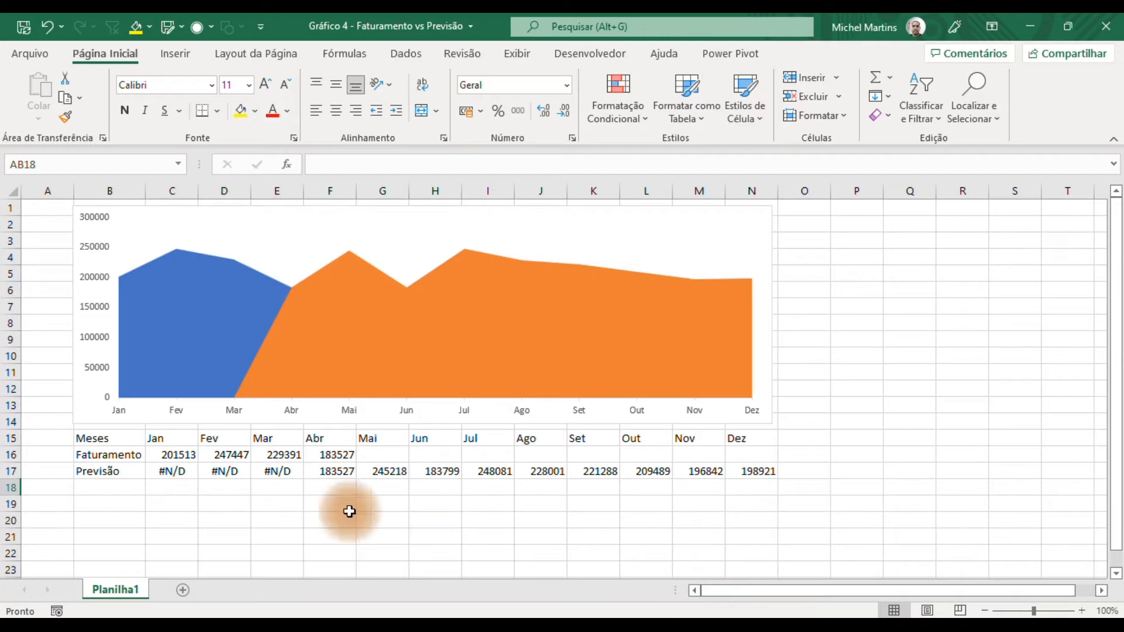
pyautogui.click(173, 486)
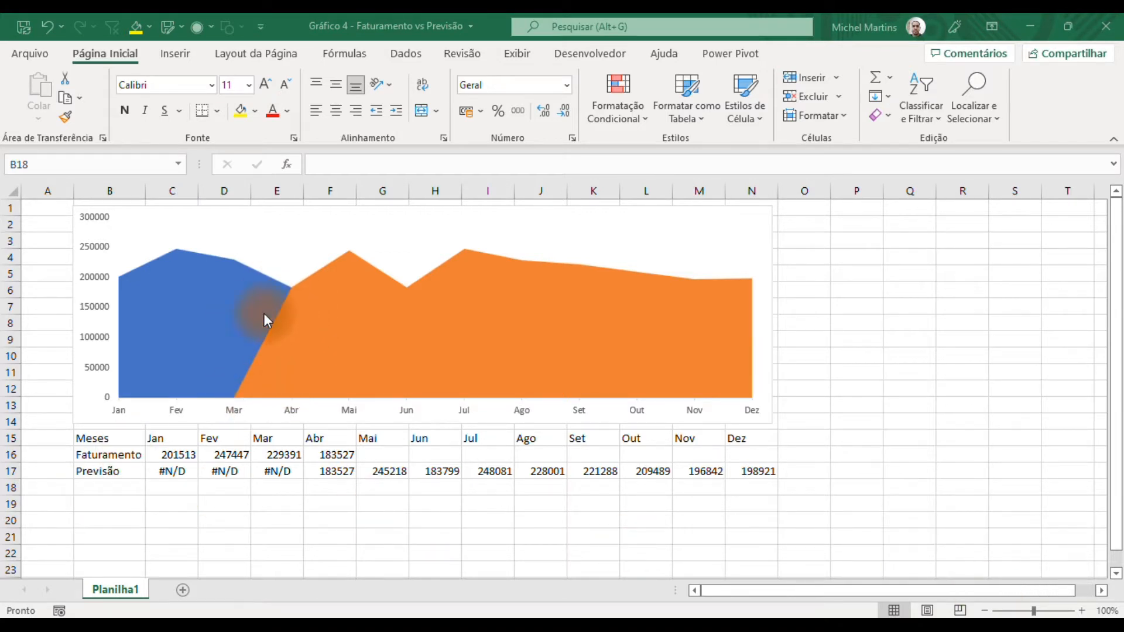
# Set the chart's data source to show empty cells as gaps (Lacunas) in the hidden and empty cells settings
pyautogui.click(763, 245)
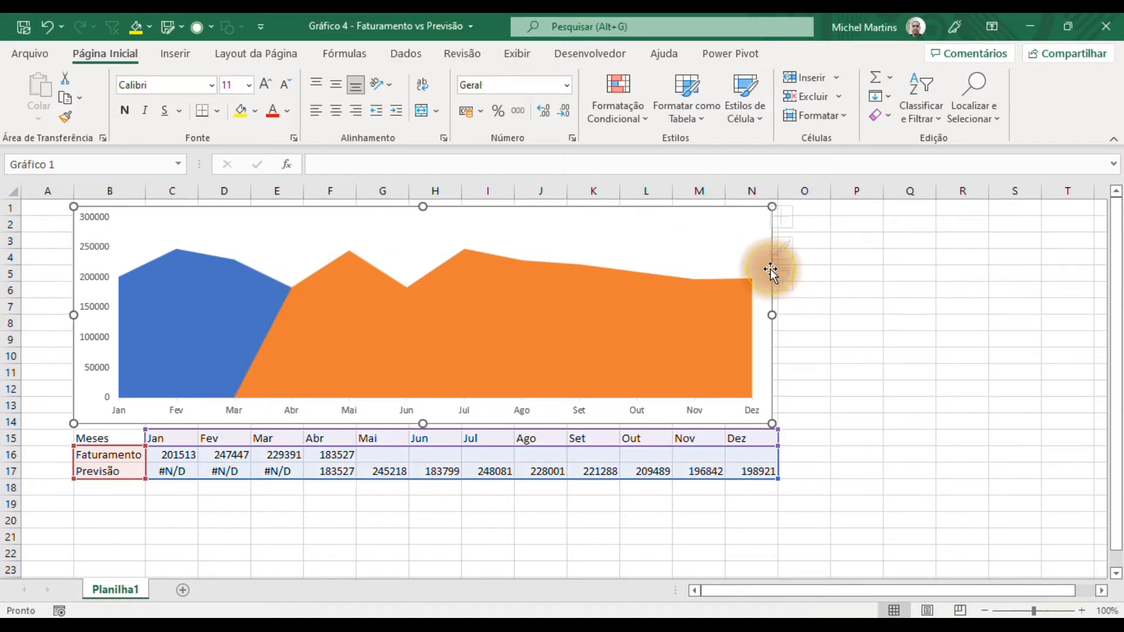
pyautogui.click(821, 49)
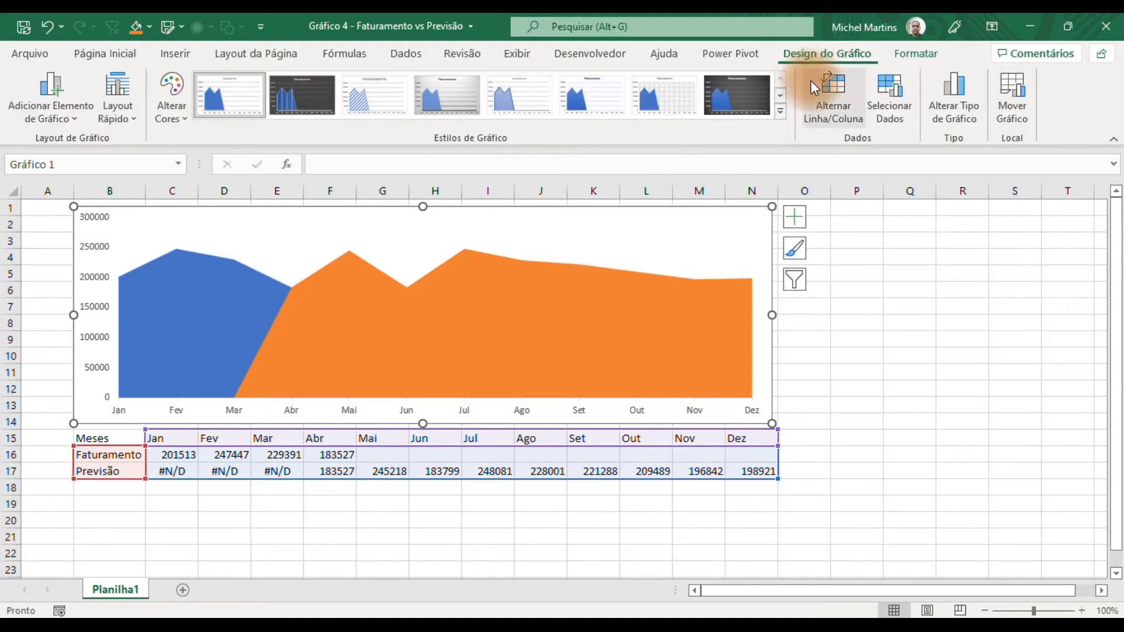
pyautogui.click(883, 107)
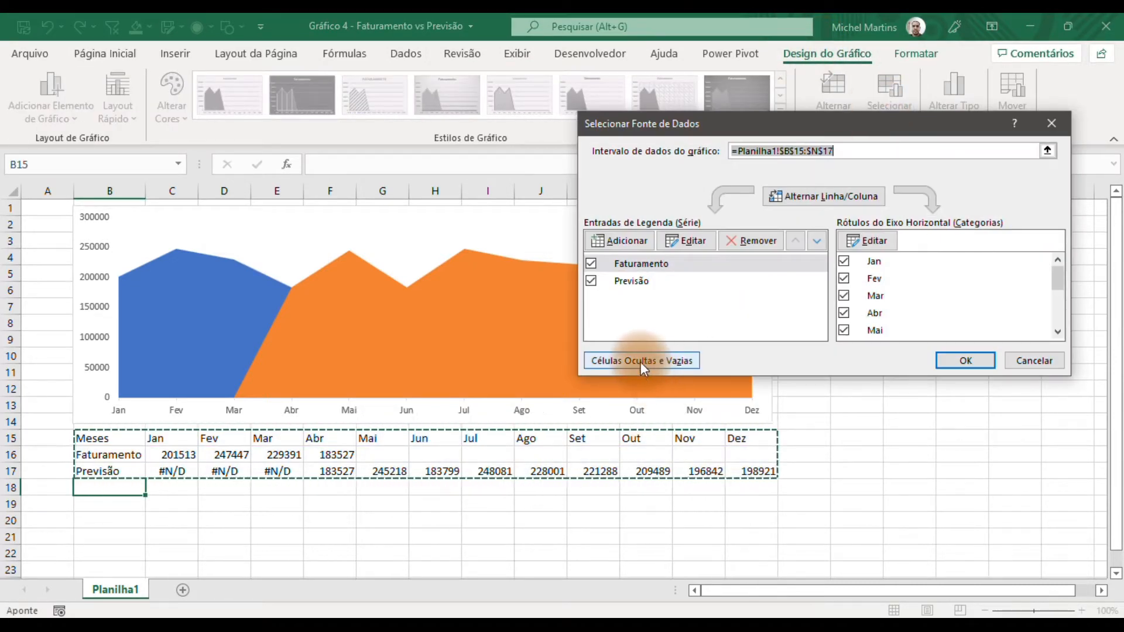
pyautogui.click(643, 359)
pyautogui.click(802, 215)
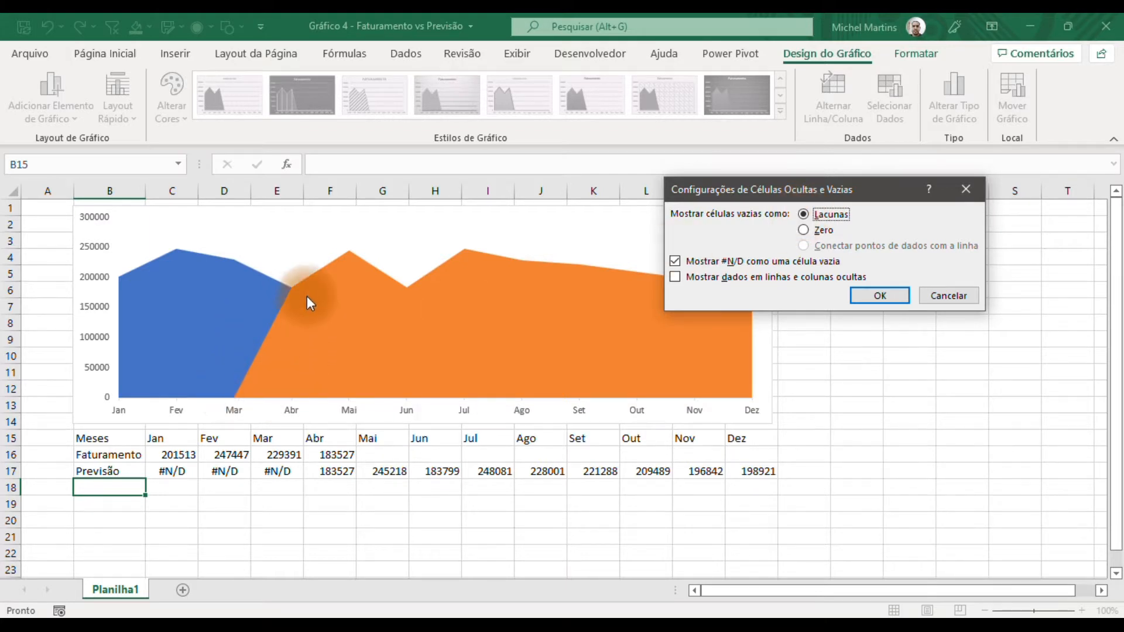
pyautogui.click(860, 297)
pyautogui.click(949, 360)
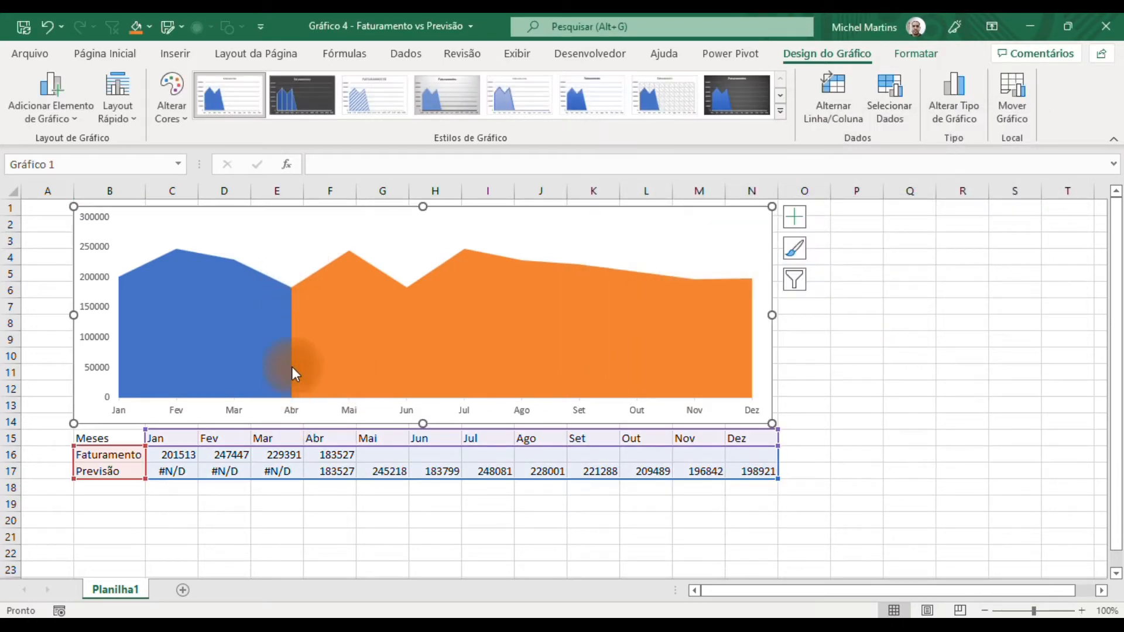
# Label two new rows below Previsão: Linha Faturamento in B18 and Linha Previsão in B19
pyautogui.click(313, 501)
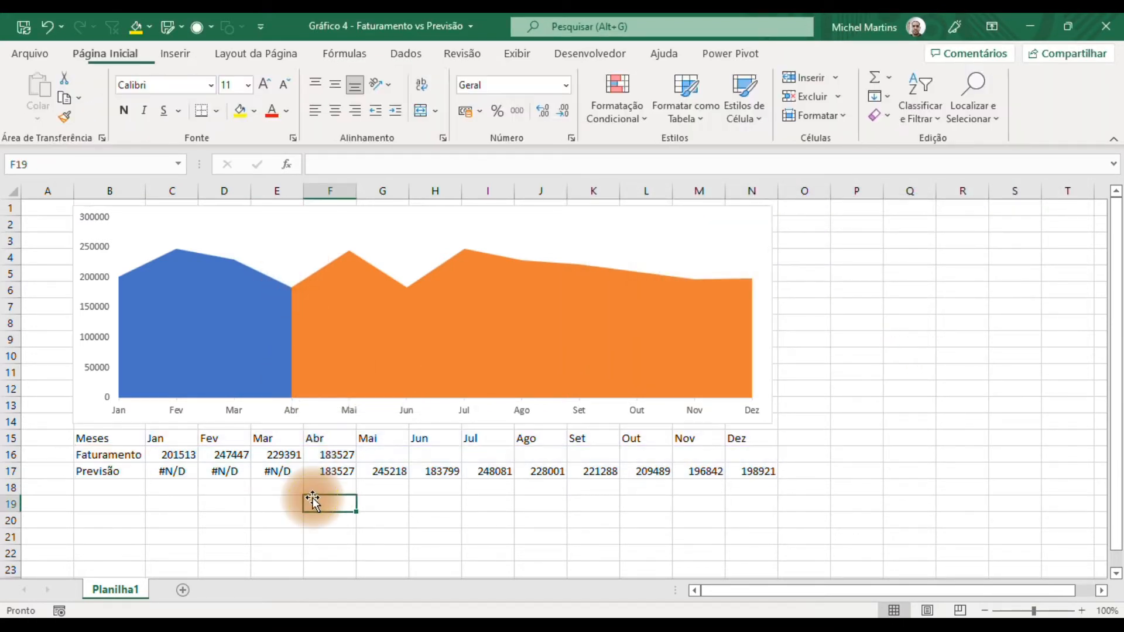
pyautogui.click(133, 488)
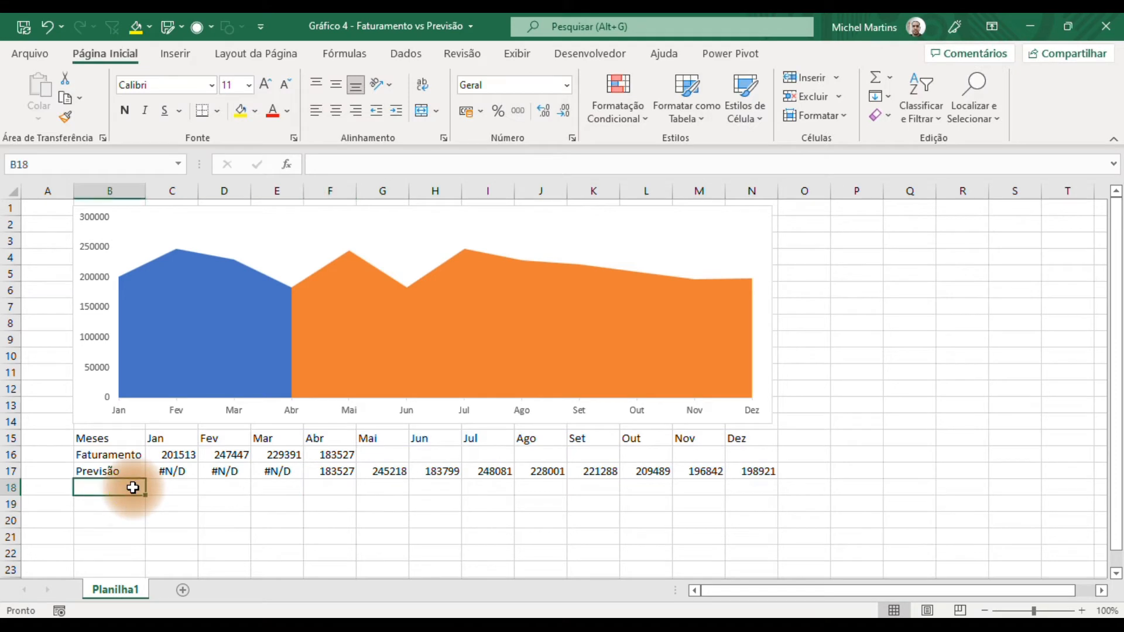
pyautogui.write('Linha ')
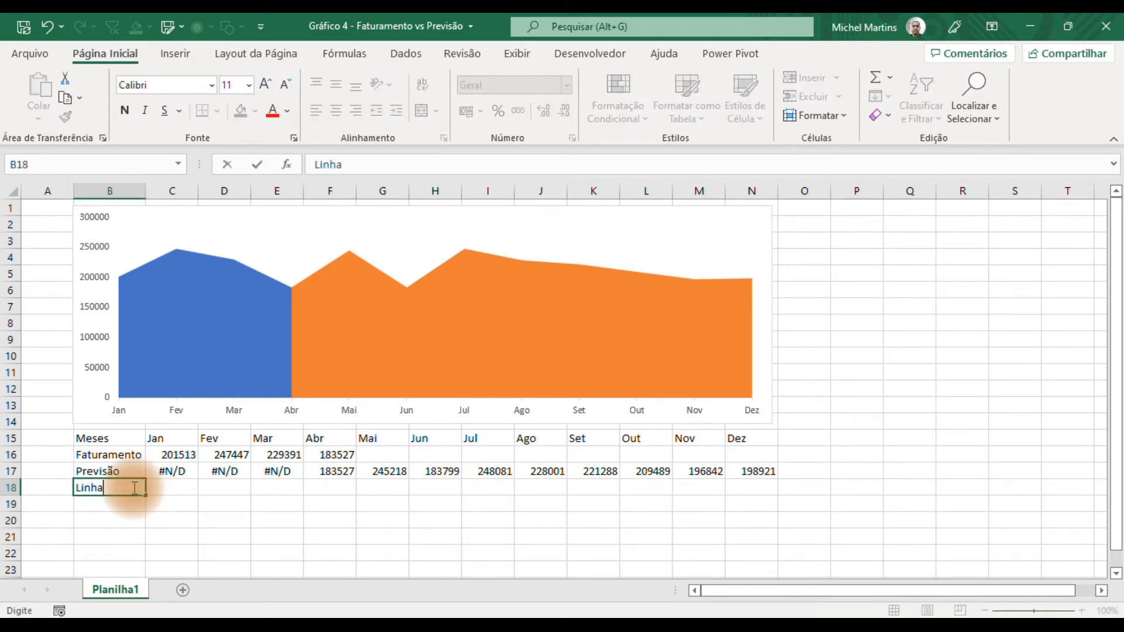
pyautogui.write('P')
pyautogui.write('aturamento')
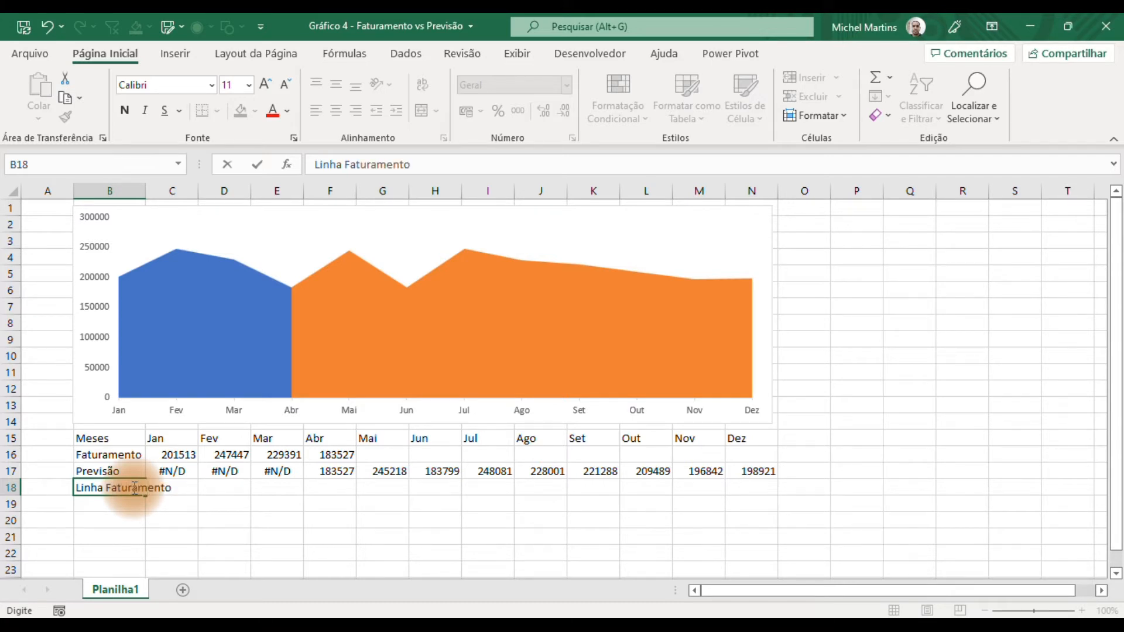
pyautogui.press('Return')
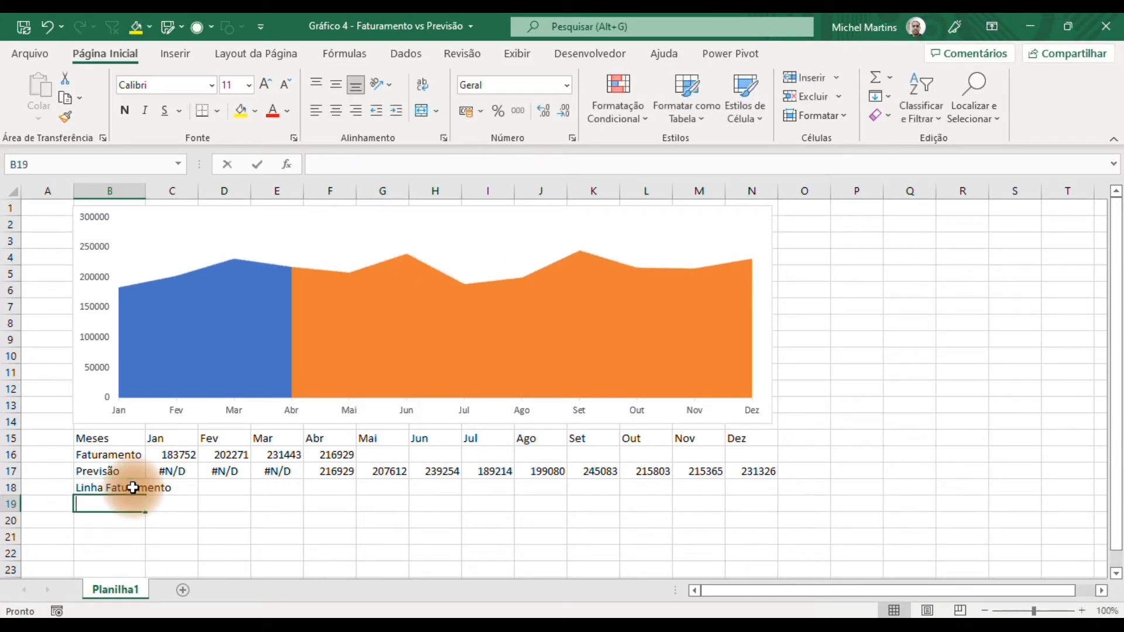
pyautogui.write('Linha Previsão')
pyautogui.press('Return')
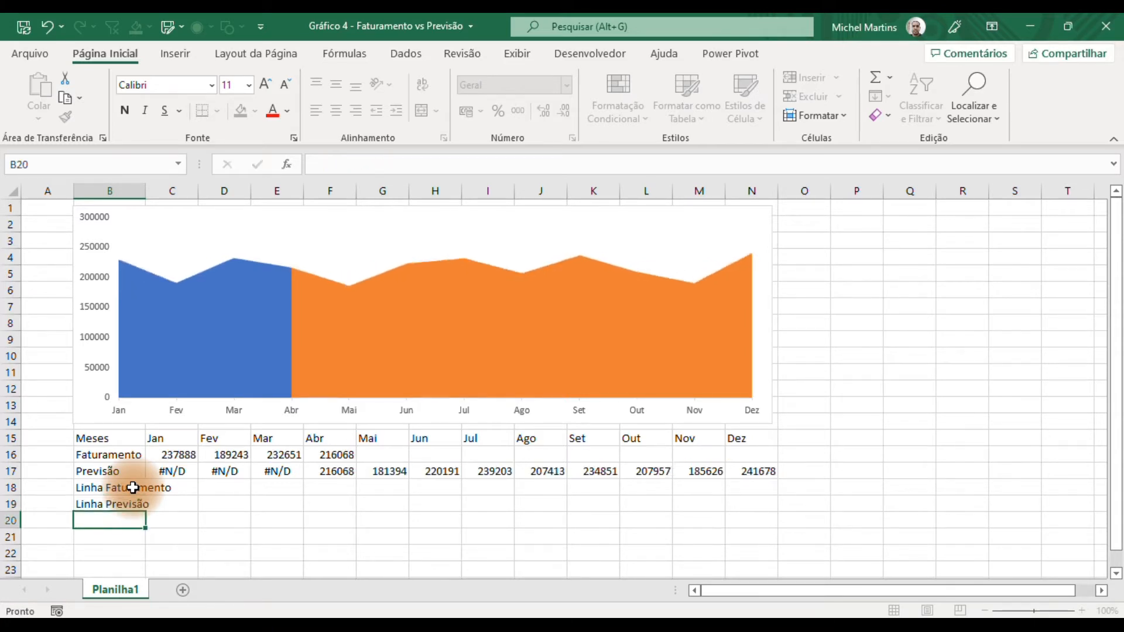
# Fit column B to its labels and begin an SE formula across C18:N18 with C16<>"" as the logical test
pyautogui.doubleClick(146, 191)
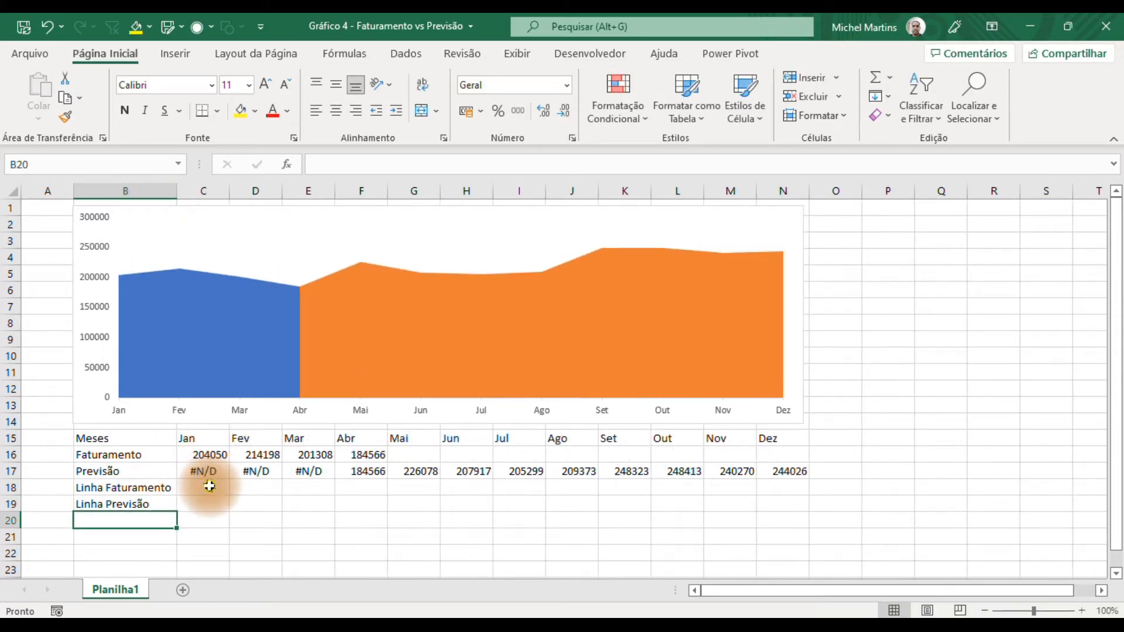
pyautogui.click(206, 487)
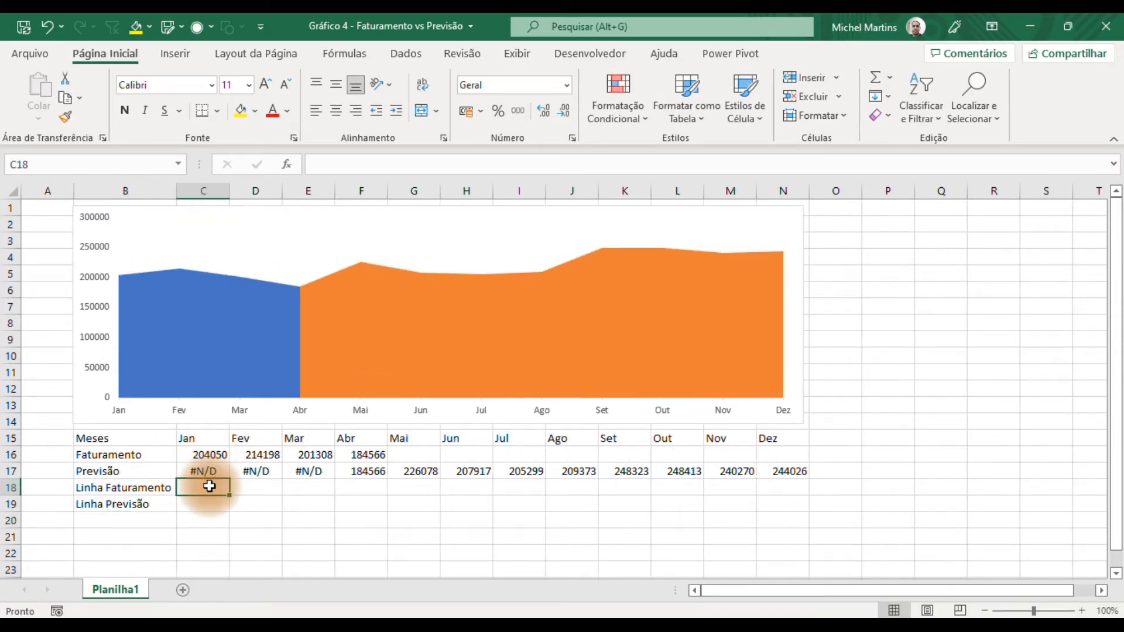
pyautogui.click(1036, 605)
pyautogui.moveTo(216, 486); pyautogui.dragTo(775, 486)
pyautogui.write('=se')
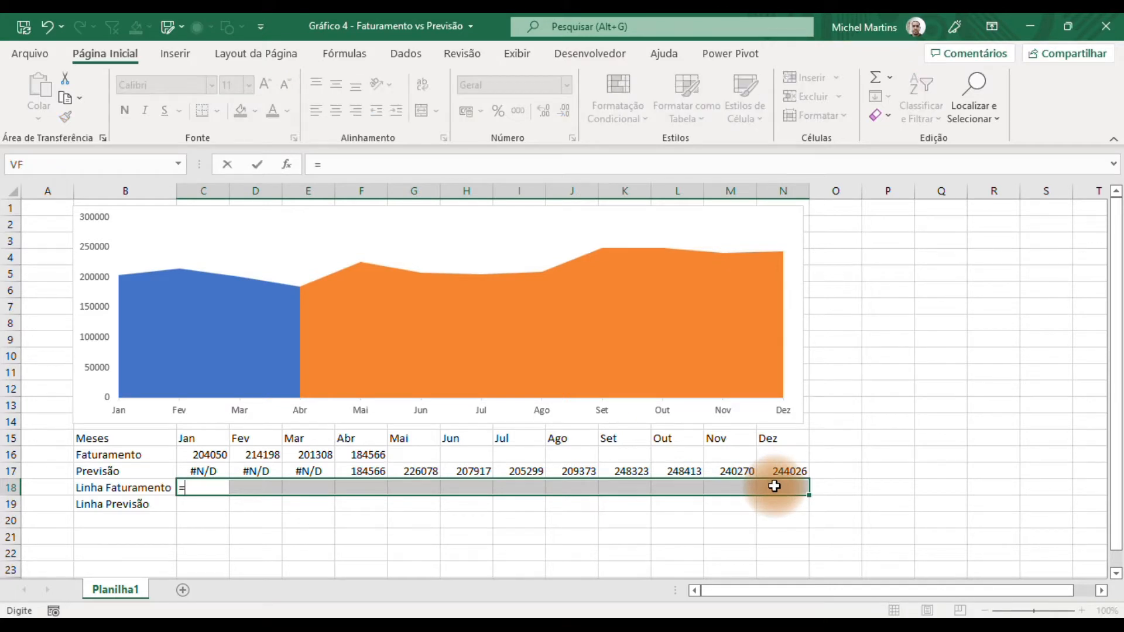
pyautogui.press('Tab')
pyautogui.press('Up')
pyautogui.press('Up')
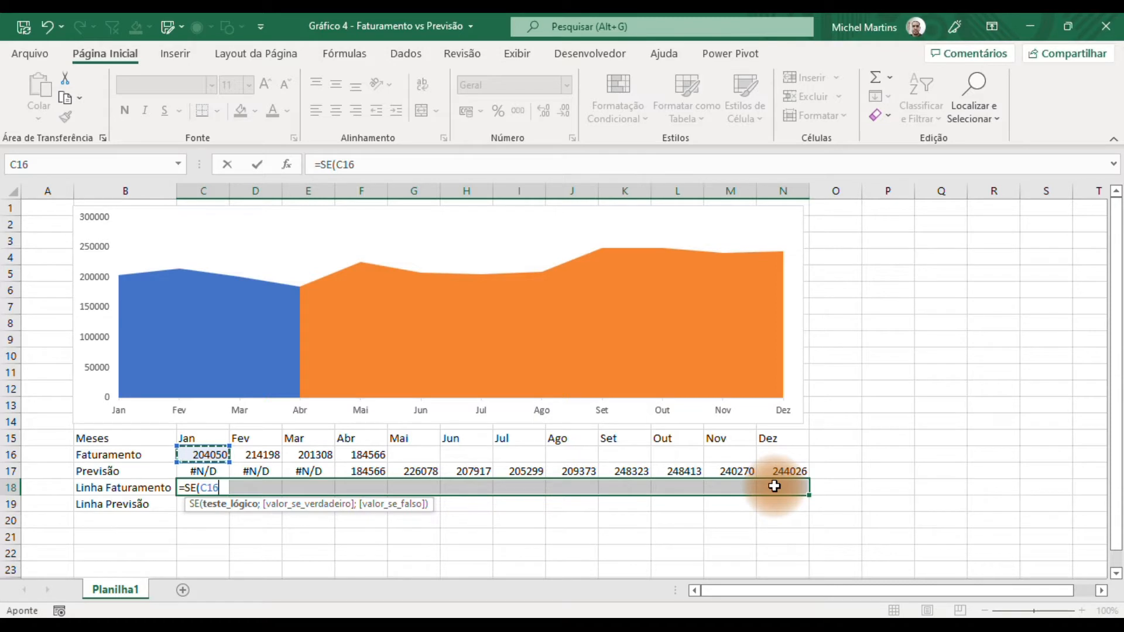
pyautogui.write('<>"";')
# Complete the SE with C16 if true and NÃO.DISP() if false, and fill the formula across C18:N18
pyautogui.press('Up')
pyautogui.press('Up')
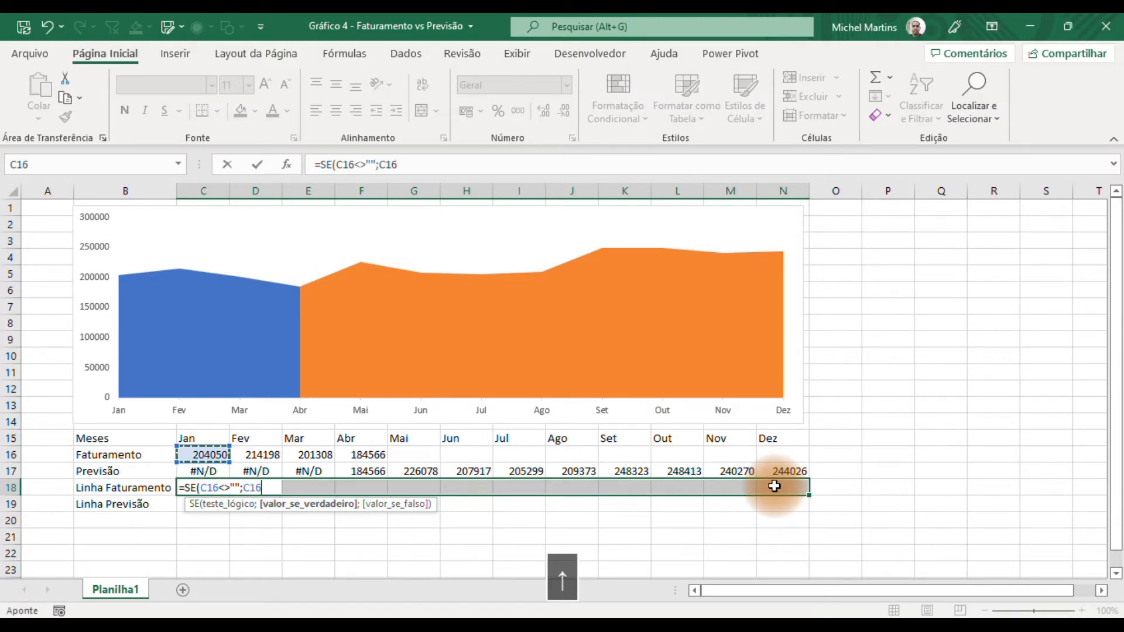
pyautogui.write(';não')
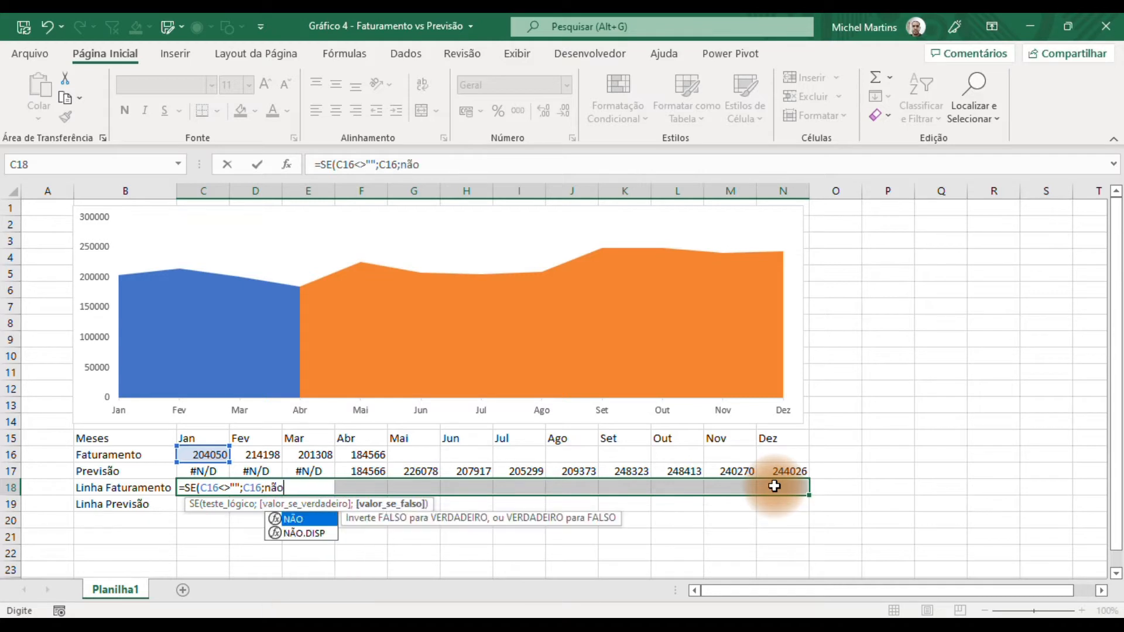
pyautogui.press('Down')
pyautogui.write('))')
pyautogui.hotkey('ctrl', 'Return')
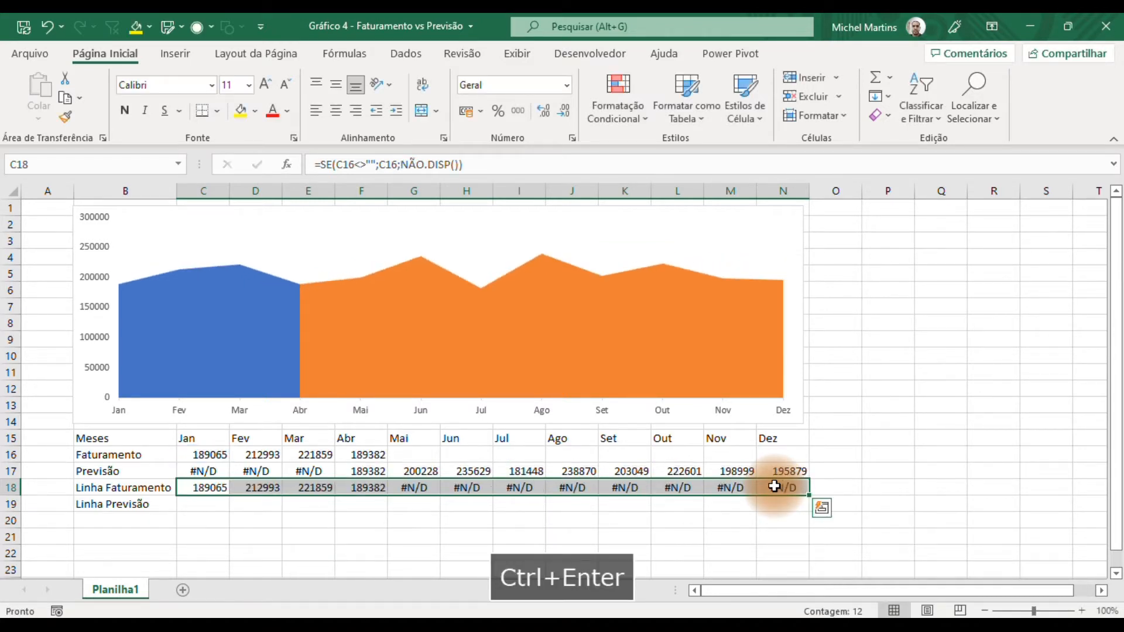
# Fill the Linha Previsão row, C19:N19, with the formula =C17 so it mirrors the Previsão row
pyautogui.press('Down')
pyautogui.hotkey('shift', 'Right')
pyautogui.hotkey('shift', 'Right')
pyautogui.hotkey('shift', 'Right')
pyautogui.hotkey('shift', 'Right')
pyautogui.hotkey('shift', 'Right')
pyautogui.hotkey('shift', 'Right')
pyautogui.hotkey('shift', 'Right')
pyautogui.hotkey('shift', 'Right')
pyautogui.hotkey('shift', 'Right')
pyautogui.hotkey('shift', 'Right')
pyautogui.hotkey('shift', 'Right')
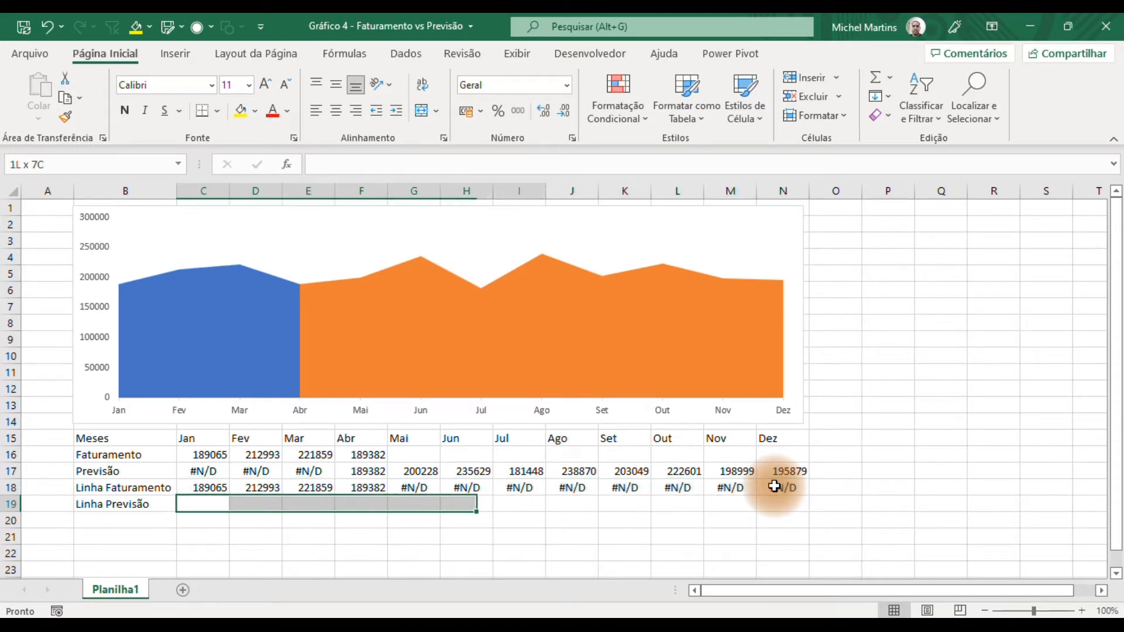
pyautogui.write('=')
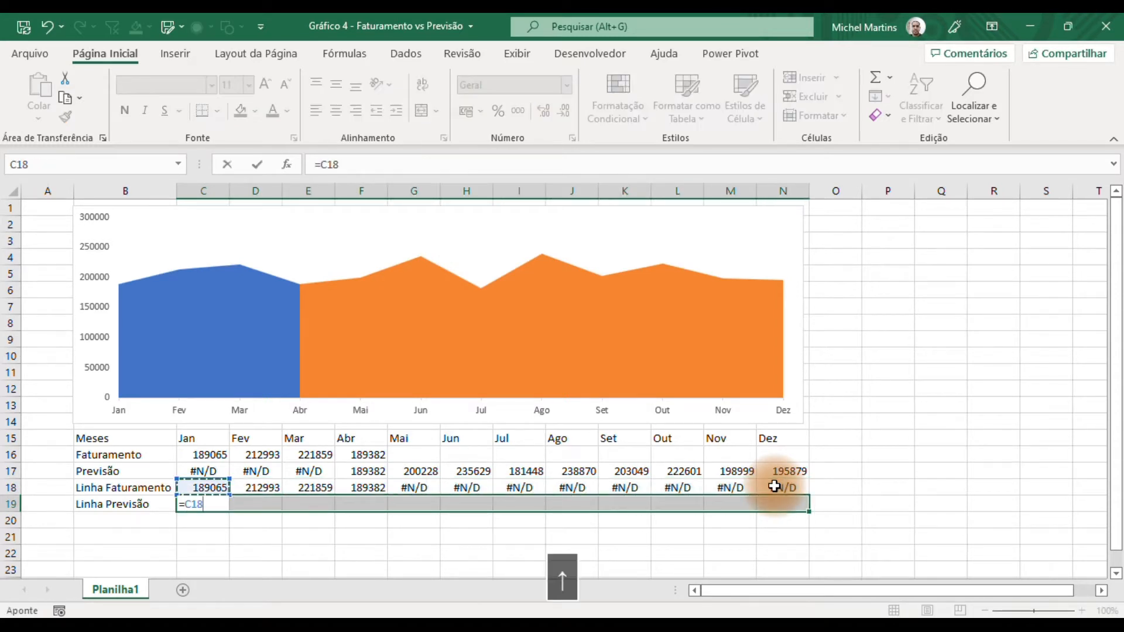
pyautogui.hotkey('ctrl', 'Return')
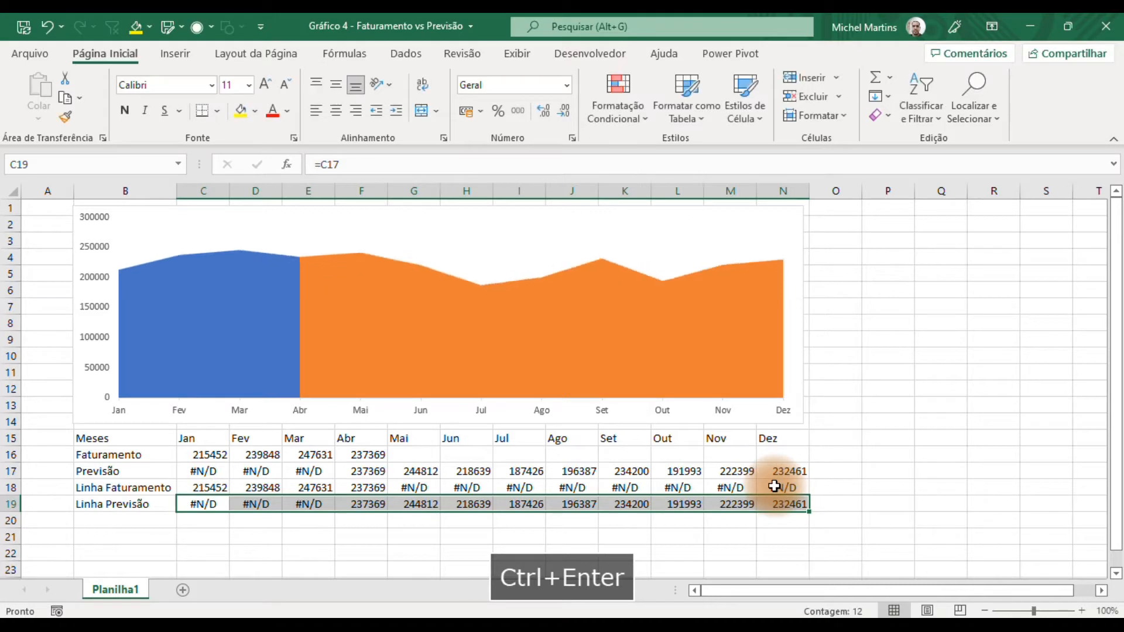
# Copy the Linha Faturamento row, B18:N18, and paste it into the chart as a new series
pyautogui.moveTo(157, 485); pyautogui.dragTo(774, 495)
pyautogui.hotkey('ctrl', 'c')
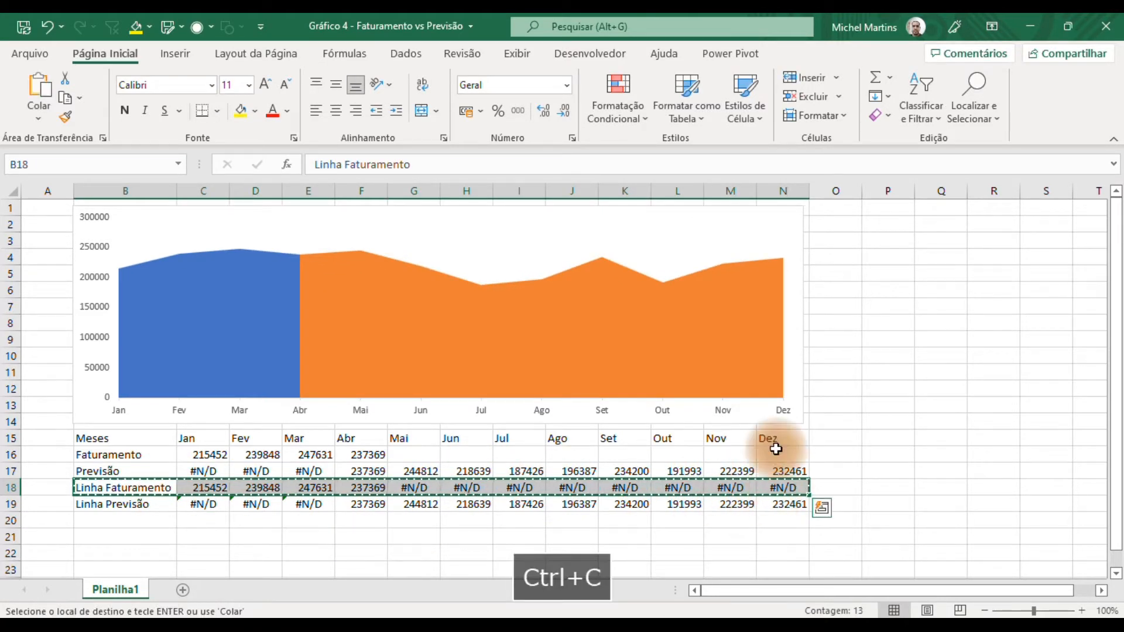
pyautogui.click(802, 343)
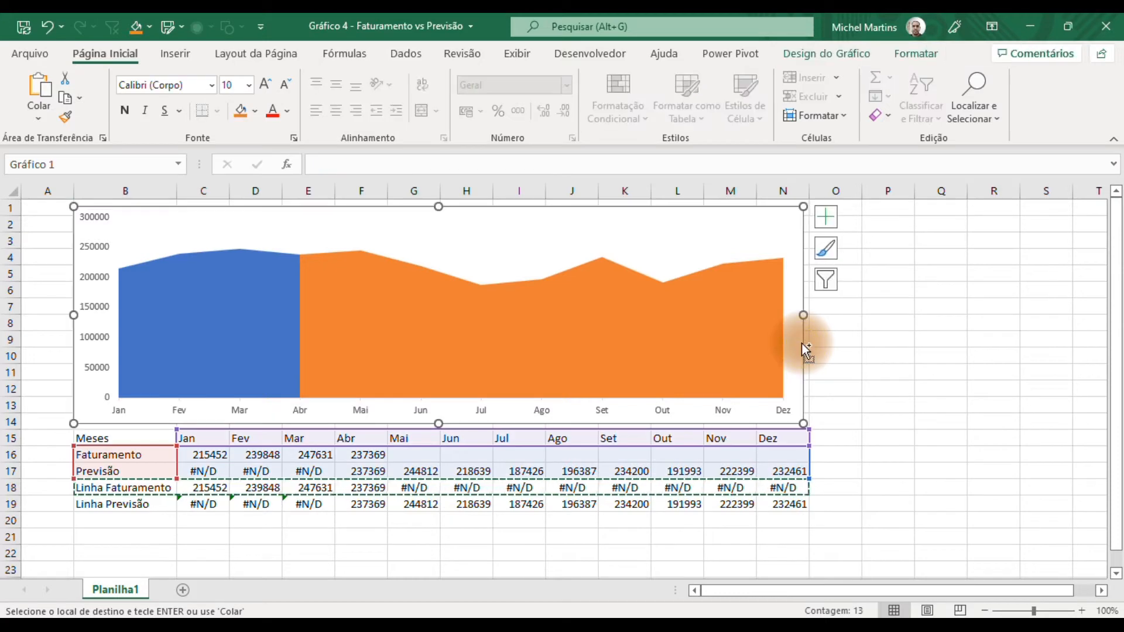
pyautogui.hotkey('ctrl', 'v')
# Copy the Linha Previsão row, B19:N19, into the chart as another series
pyautogui.moveTo(138, 504); pyautogui.dragTo(788, 504)
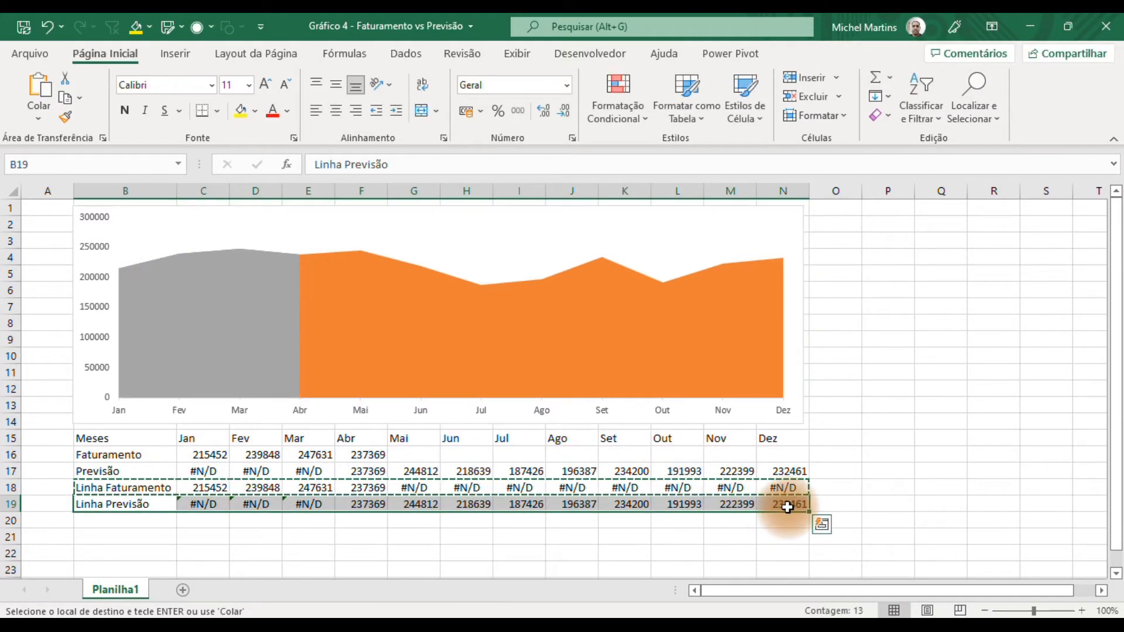
pyautogui.hotkey('ctrl', 'c')
pyautogui.click(804, 350)
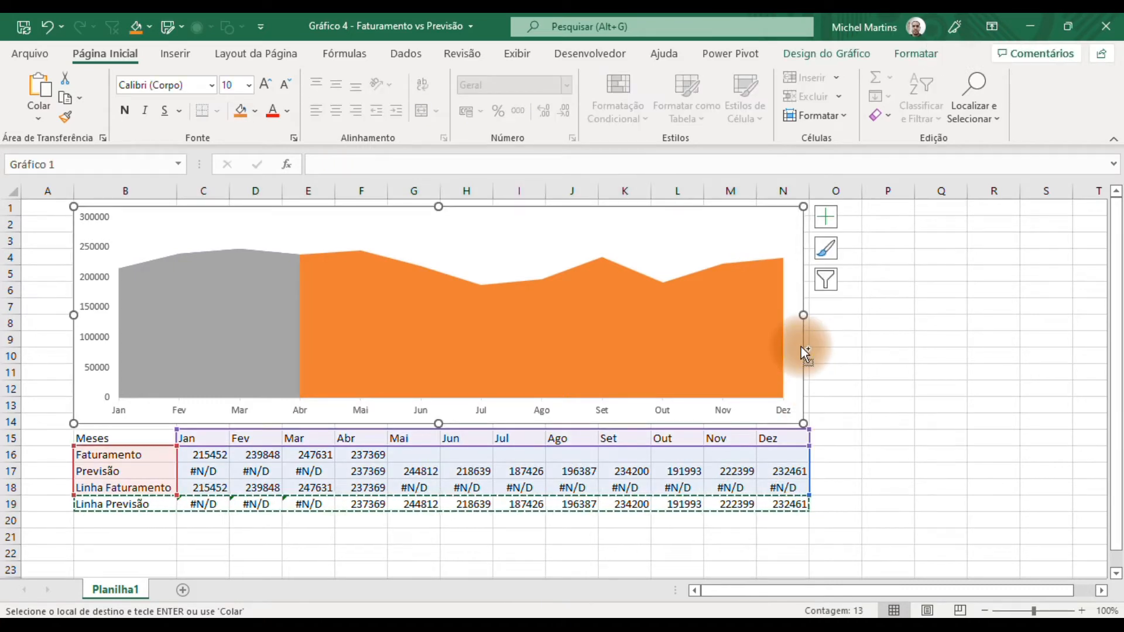
pyautogui.hotkey('ctrl', 'v')
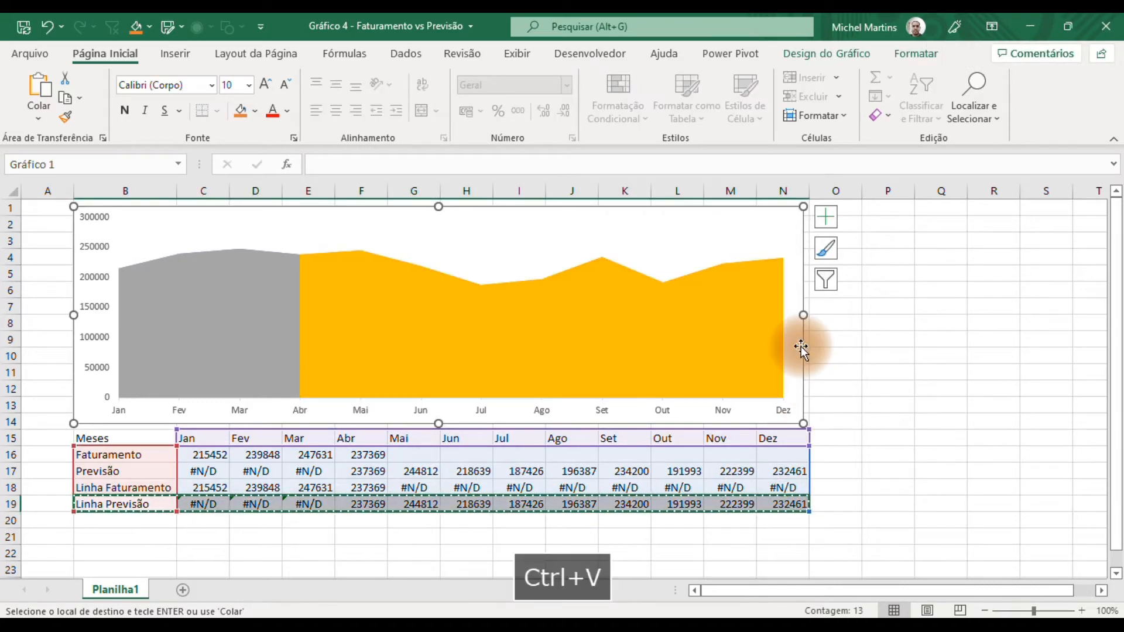
# Change the chart to a custom combination with Faturamento and Previsão as Área and both Linha series as Linha
pyautogui.click(835, 370)
pyautogui.click(803, 295)
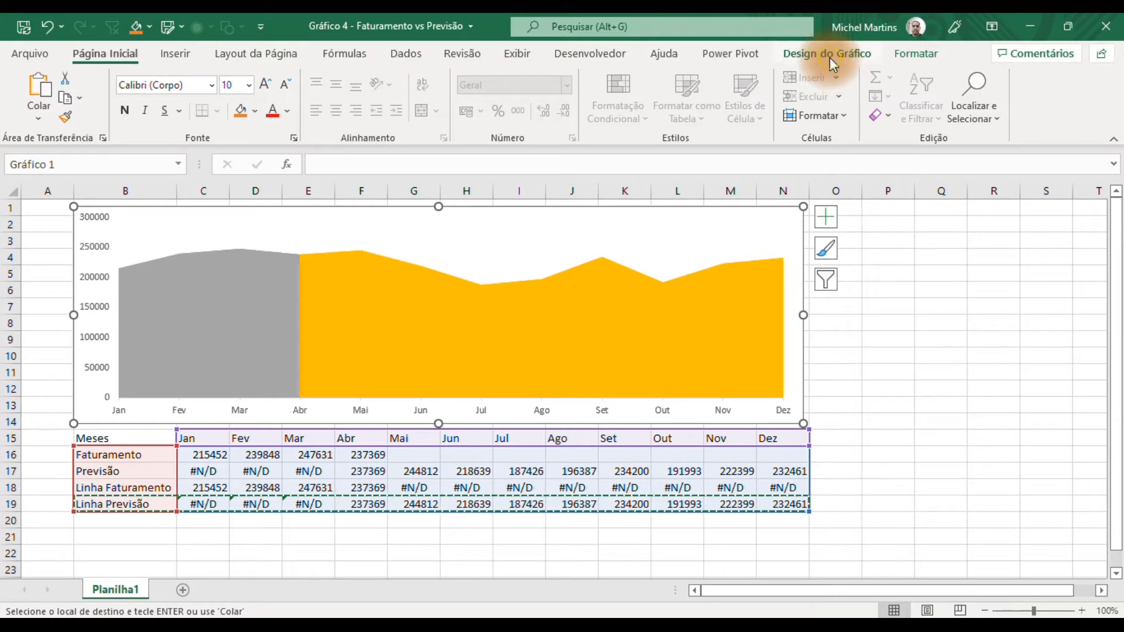
pyautogui.click(830, 58)
pyautogui.click(953, 105)
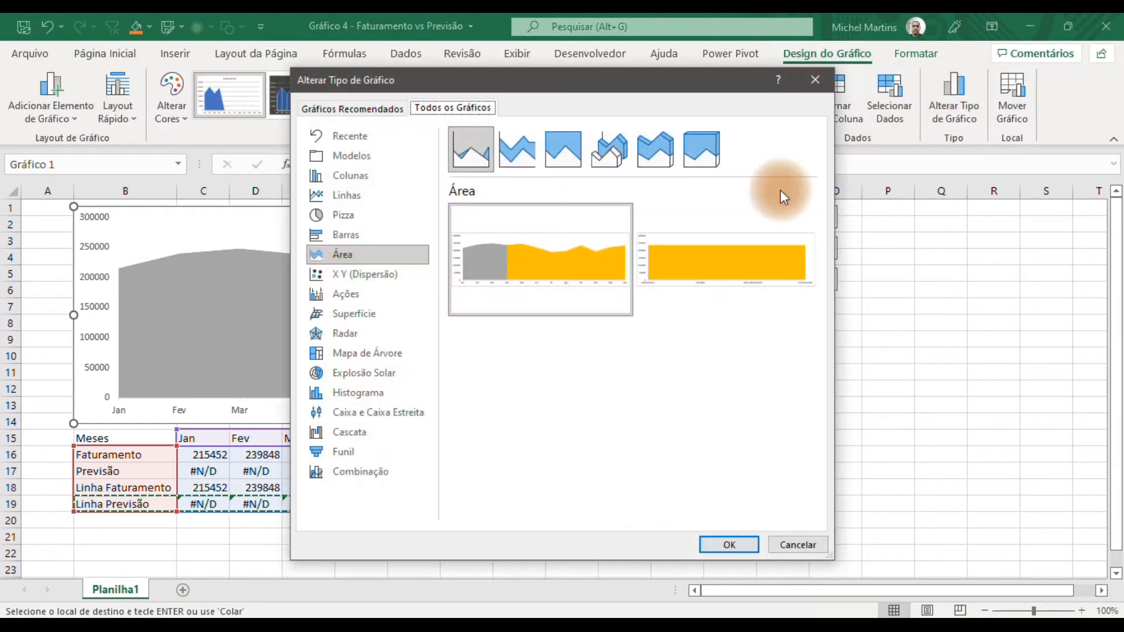
pyautogui.click(358, 468)
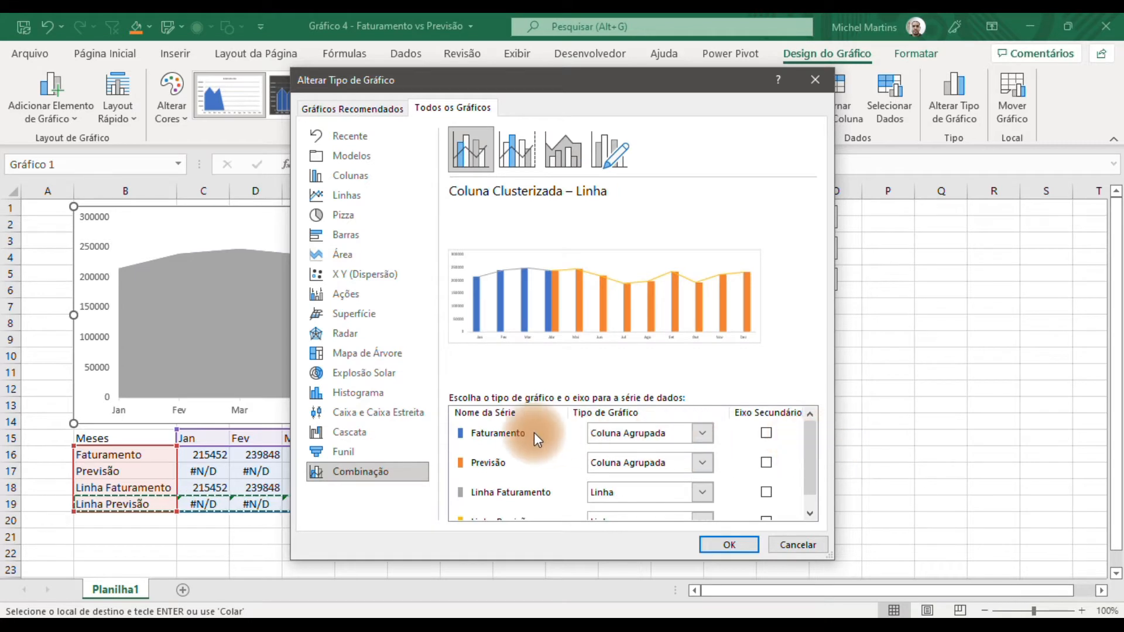
pyautogui.click(704, 433)
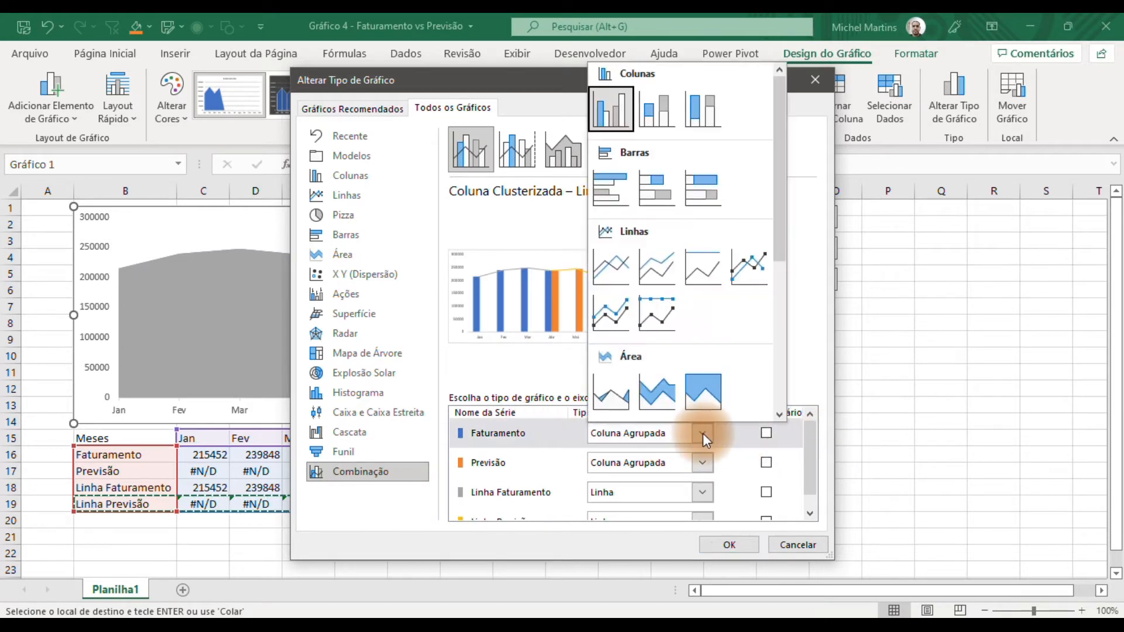
pyautogui.click(611, 392)
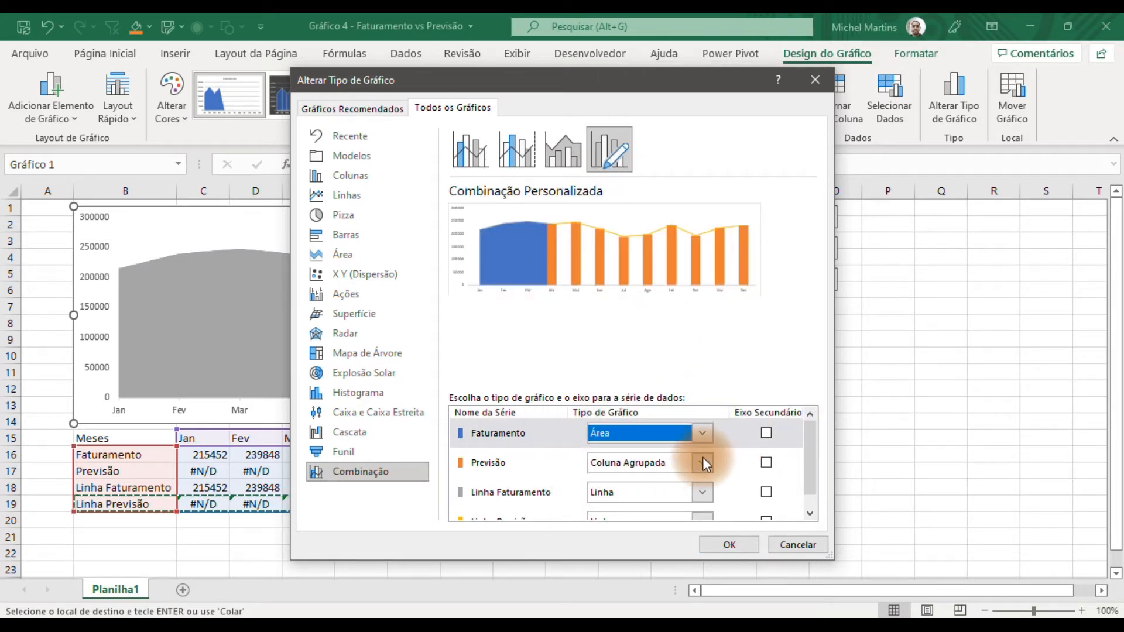
pyautogui.click(702, 458)
pyautogui.click(619, 415)
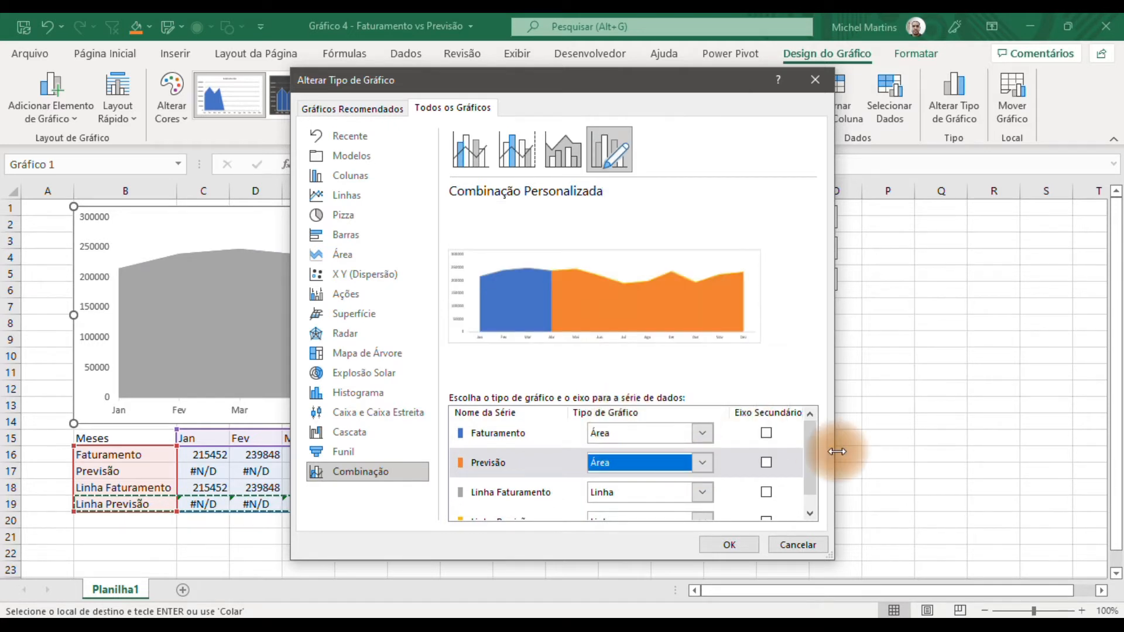
pyautogui.moveTo(813, 452); pyautogui.dragTo(814, 479)
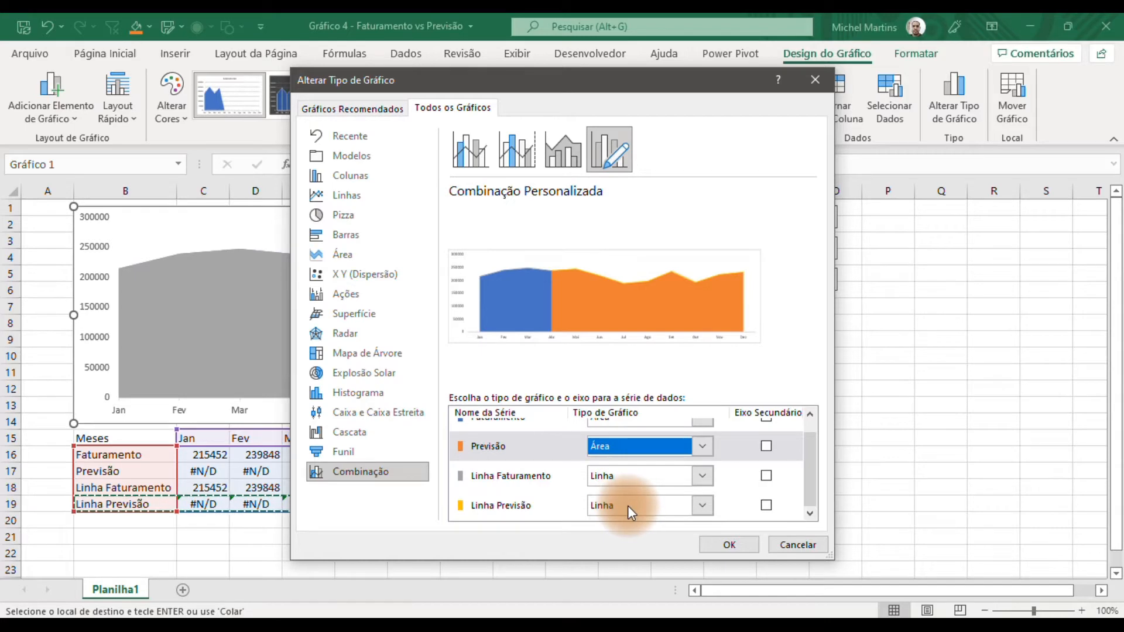
pyautogui.click(712, 540)
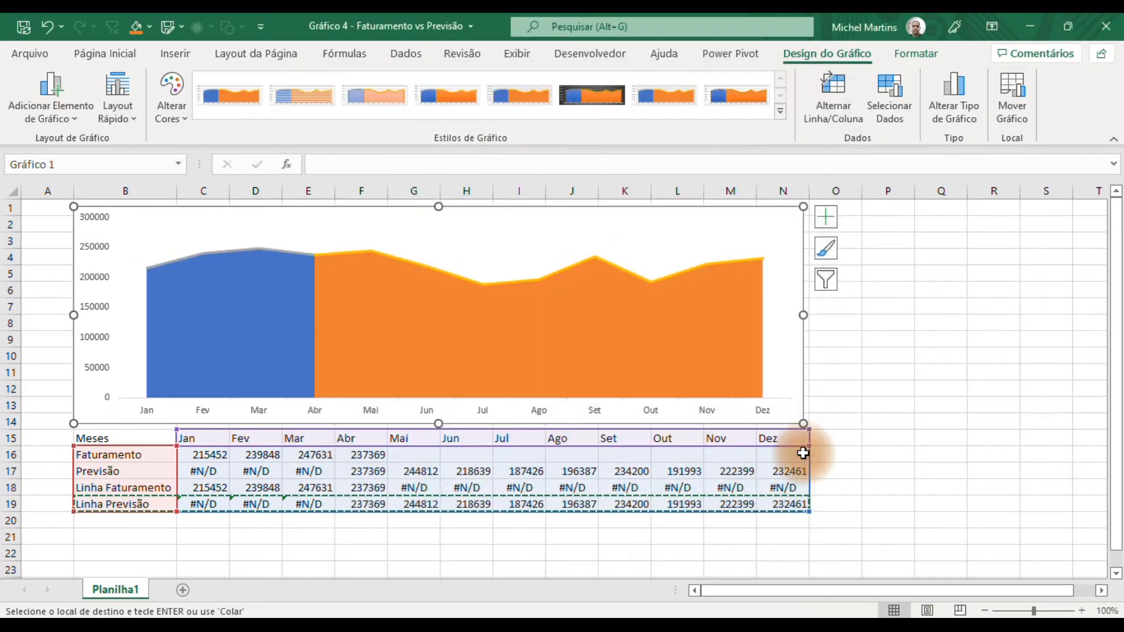
pyautogui.click(829, 438)
pyautogui.press('Escape')
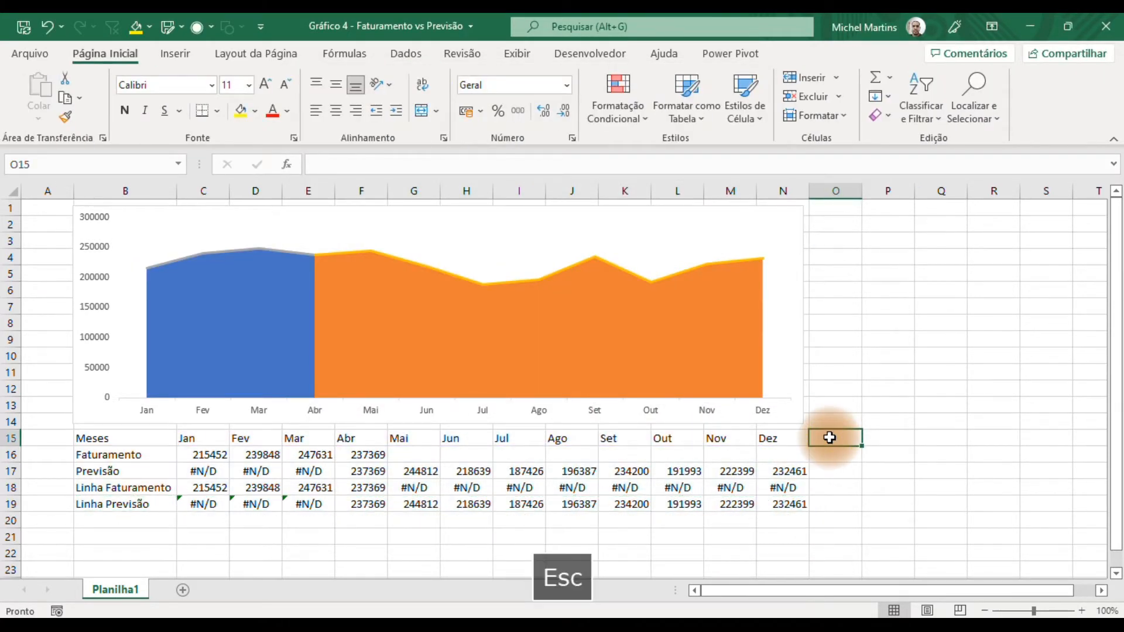
pyautogui.click(1032, 601)
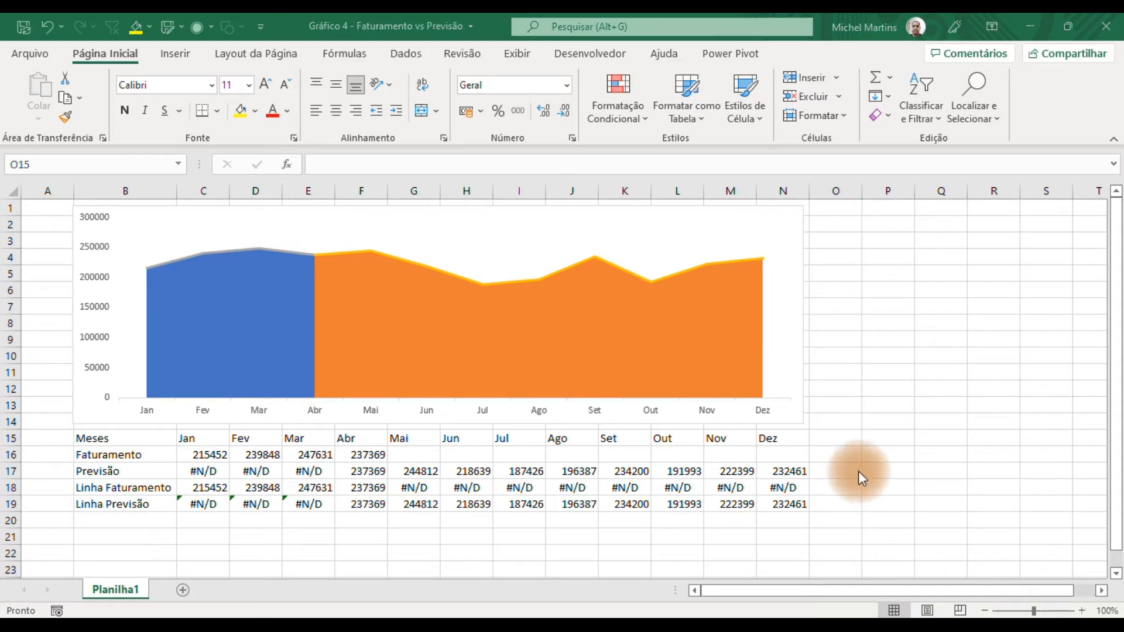
pyautogui.click(839, 443)
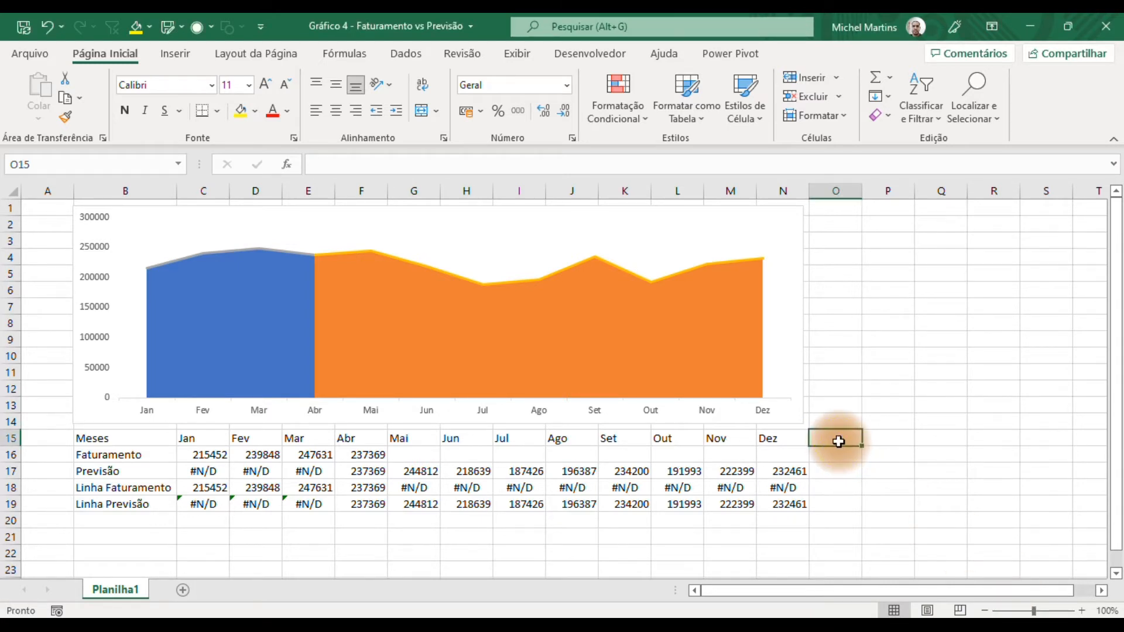
# Label B20 as Marcador and start an SE formula across C20:N20
pyautogui.click(149, 518)
pyautogui.write('Marca')
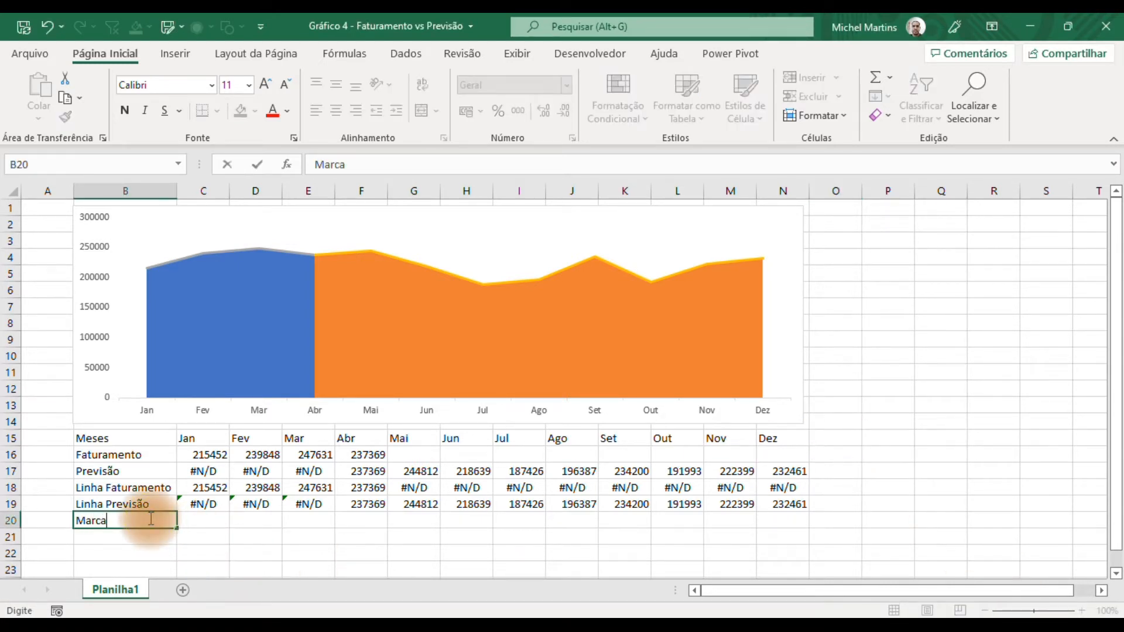
pyautogui.press('Tab')
pyautogui.hotkey('shift', 'Right')
pyautogui.hotkey('shift', 'Right')
pyautogui.hotkey('shift', 'Right')
pyautogui.hotkey('shift', 'Right')
pyautogui.hotkey('shift', 'Right')
pyautogui.hotkey('shift', 'Right')
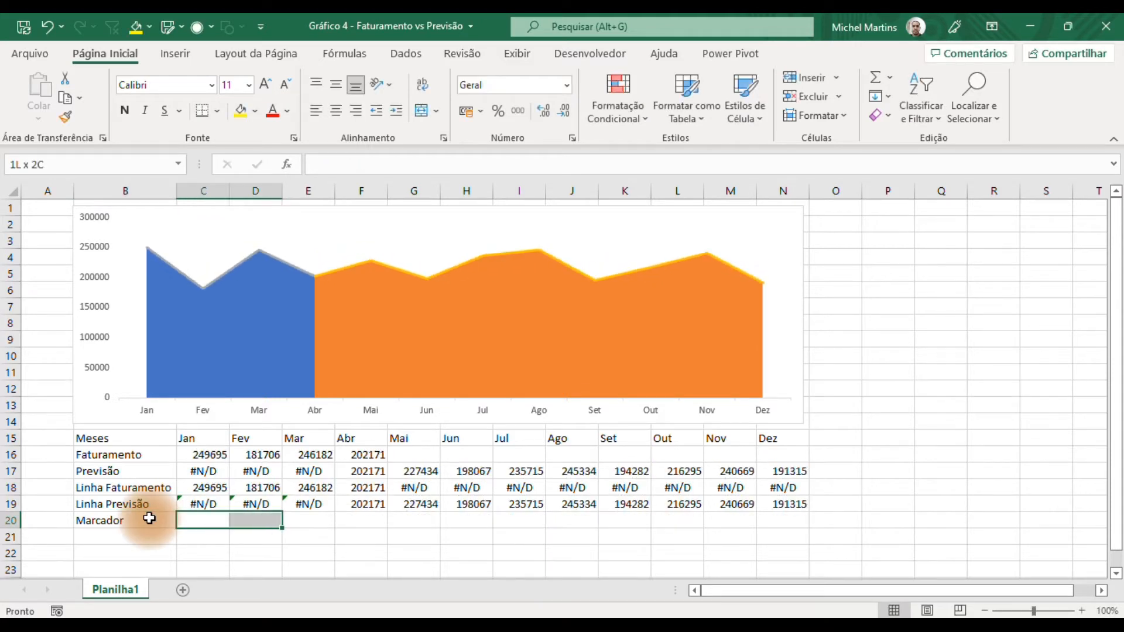
pyautogui.hotkey('shift', 'Right')
pyautogui.hotkey('shift', 'Right')
pyautogui.hotkey('shift', 'Right')
pyautogui.hotkey('shift', 'Right')
pyautogui.hotkey('shift', 'Right')
pyautogui.write('=se')
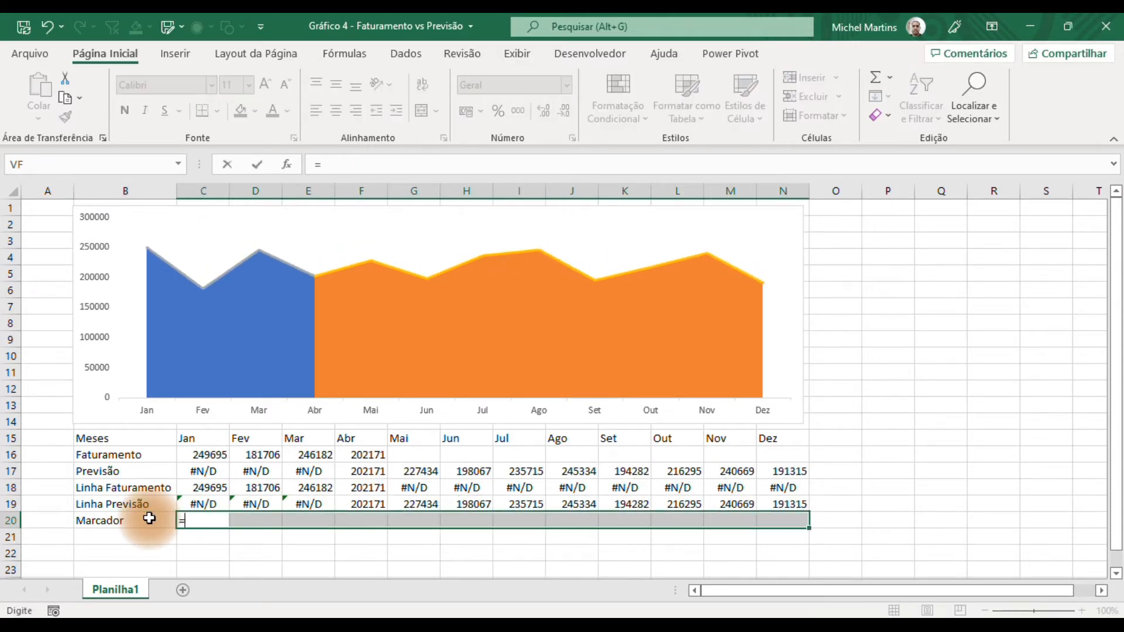
pyautogui.press('Tab')
pyautogui.press('Up')
pyautogui.press('Up')
pyautogui.press('Up')
pyautogui.press('Up')
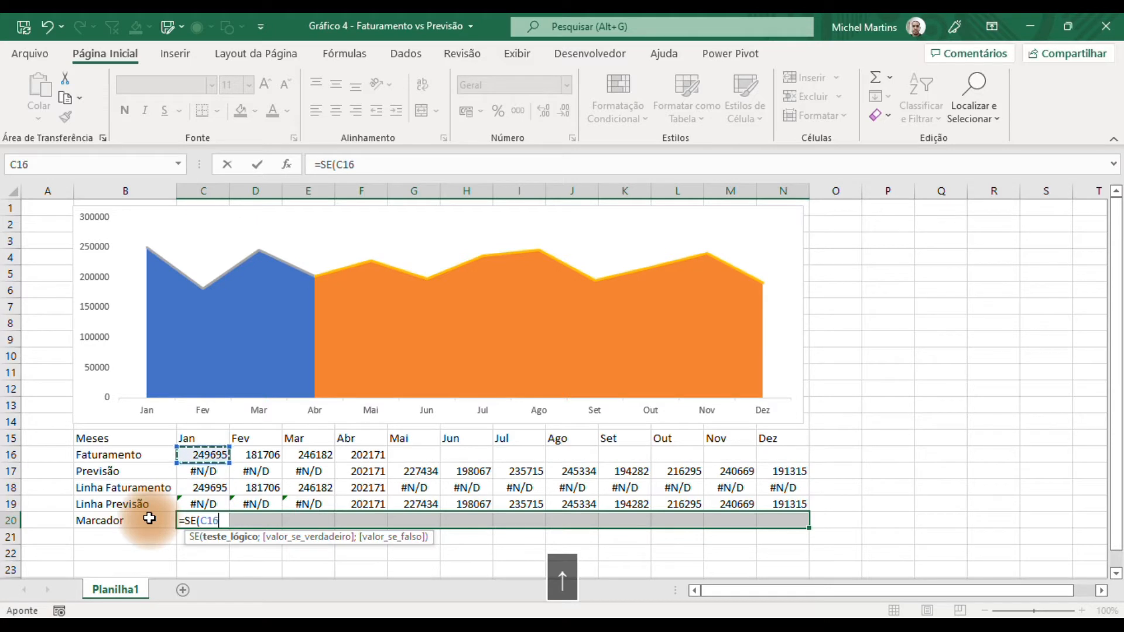
pyautogui.write('<>')
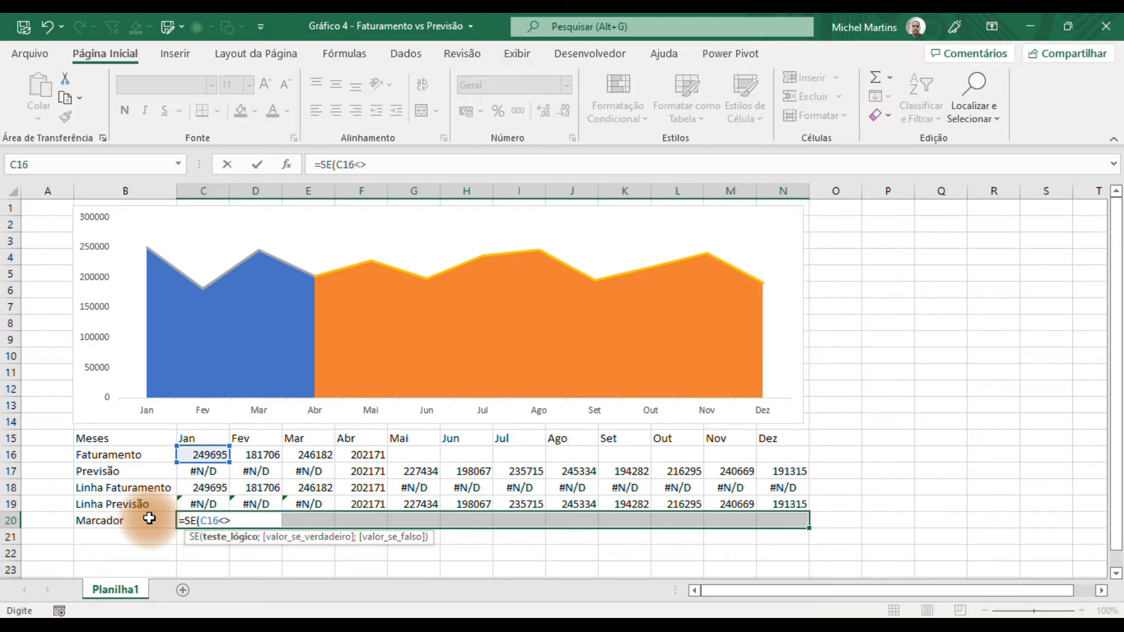
pyautogui.press('BackSpace')
pyautogui.press('BackSpace')
pyautogui.press('BackSpace')
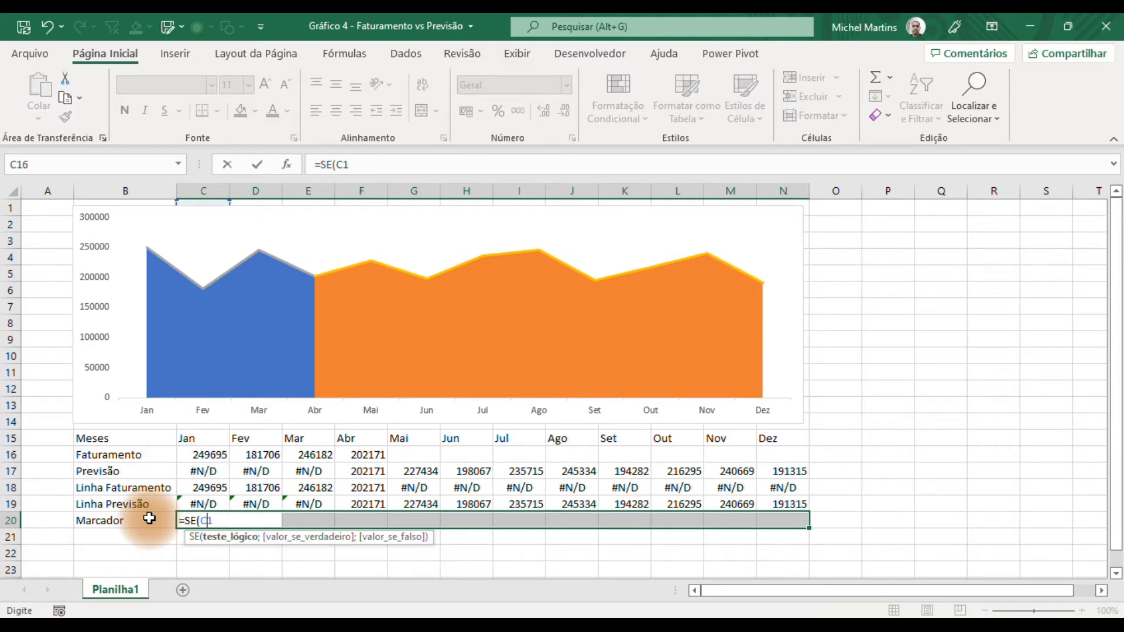
# Nest an E function as the SE's logical test, with C16<>"" as its first condition
pyautogui.write('e')
pyautogui.press('Tab')
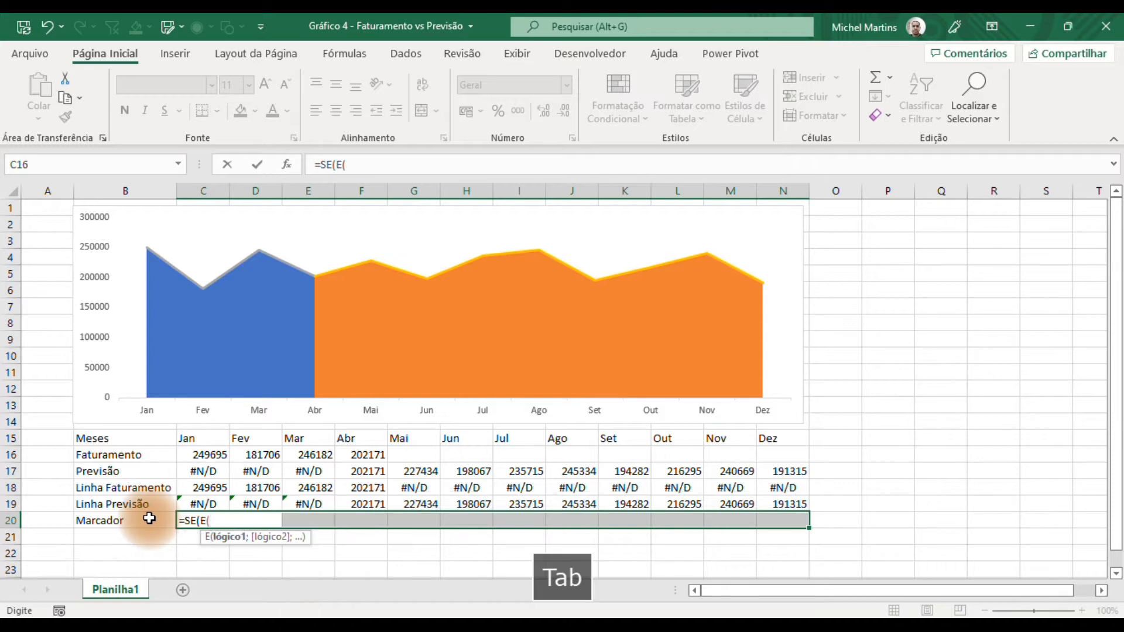
pyautogui.press('Up')
pyautogui.press('Up')
pyautogui.press('Up')
pyautogui.press('Up')
pyautogui.write('<>')
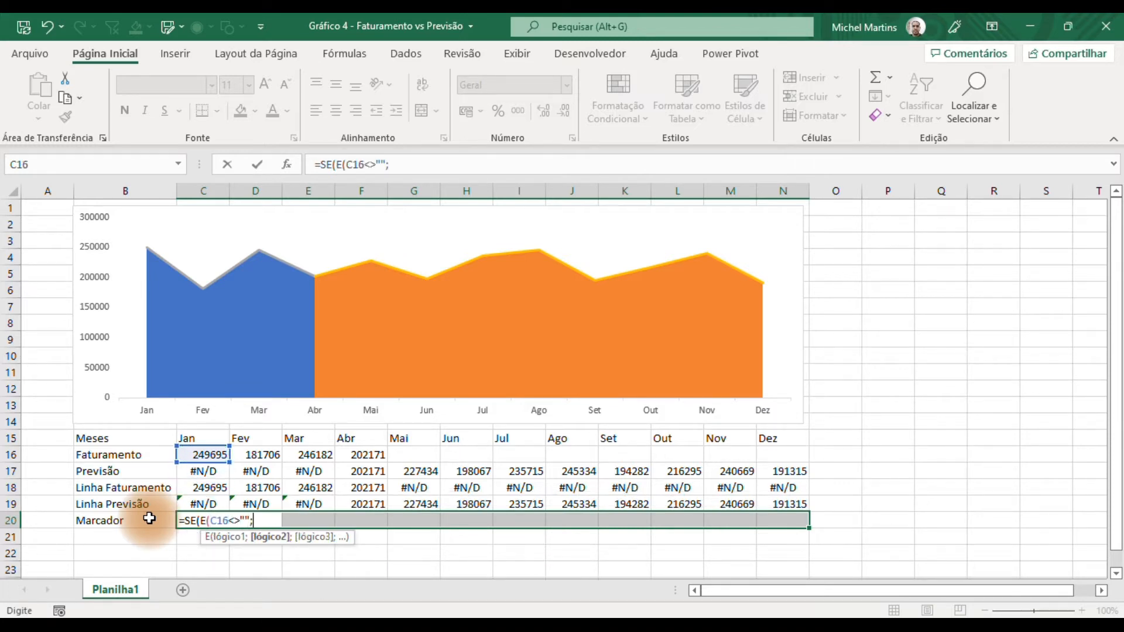
pyautogui.write('"";')
# Add D16="" as the E function's second condition and complete the SE's logical test
pyautogui.press('Up')
pyautogui.press('Up')
pyautogui.press('Up')
pyautogui.press('Up')
pyautogui.press('Right')
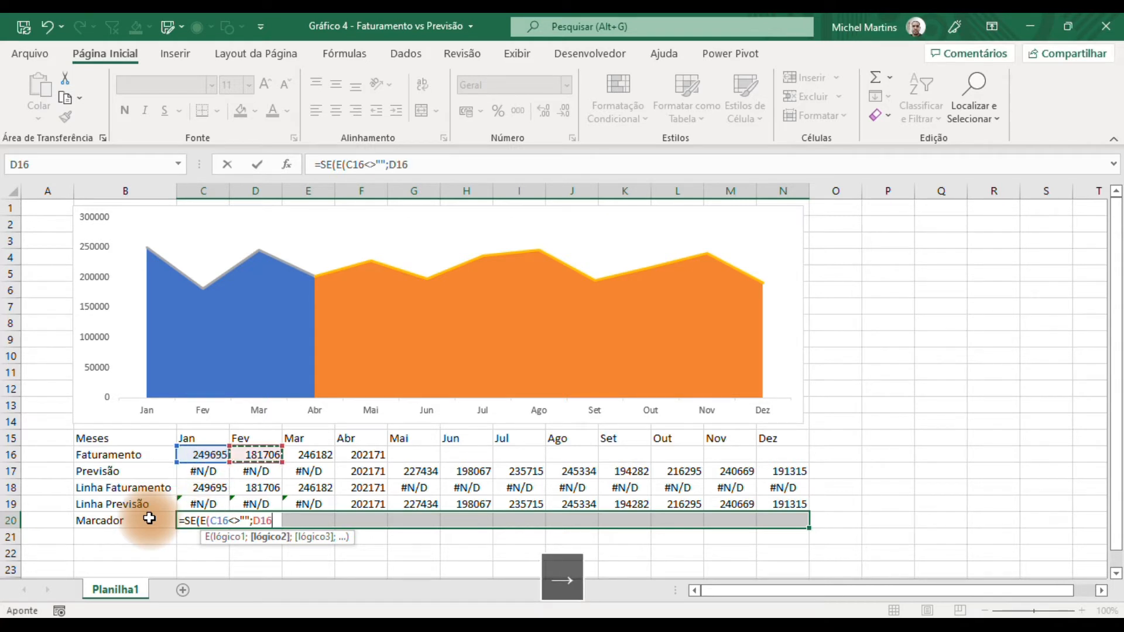
pyautogui.write('=')
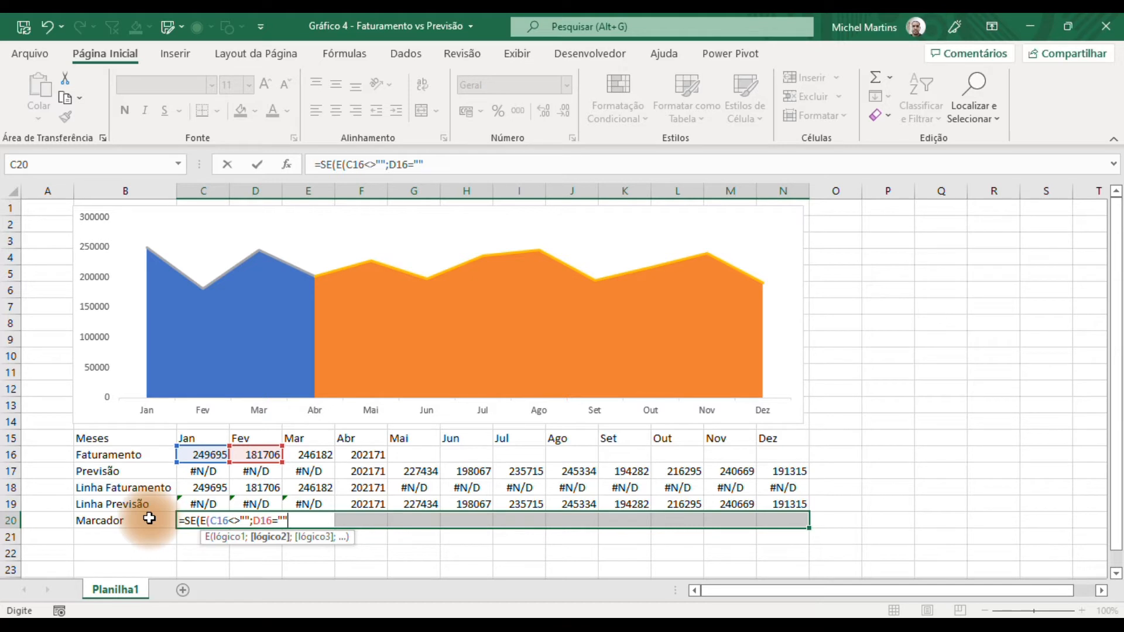
pyautogui.write('"")')
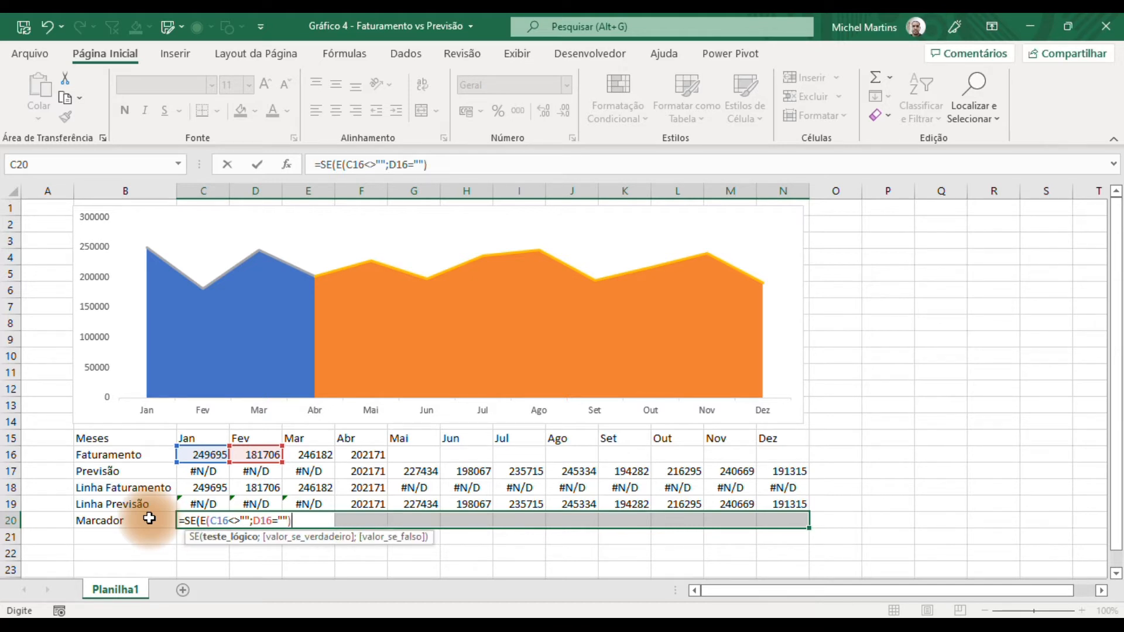
pyautogui.write(';')
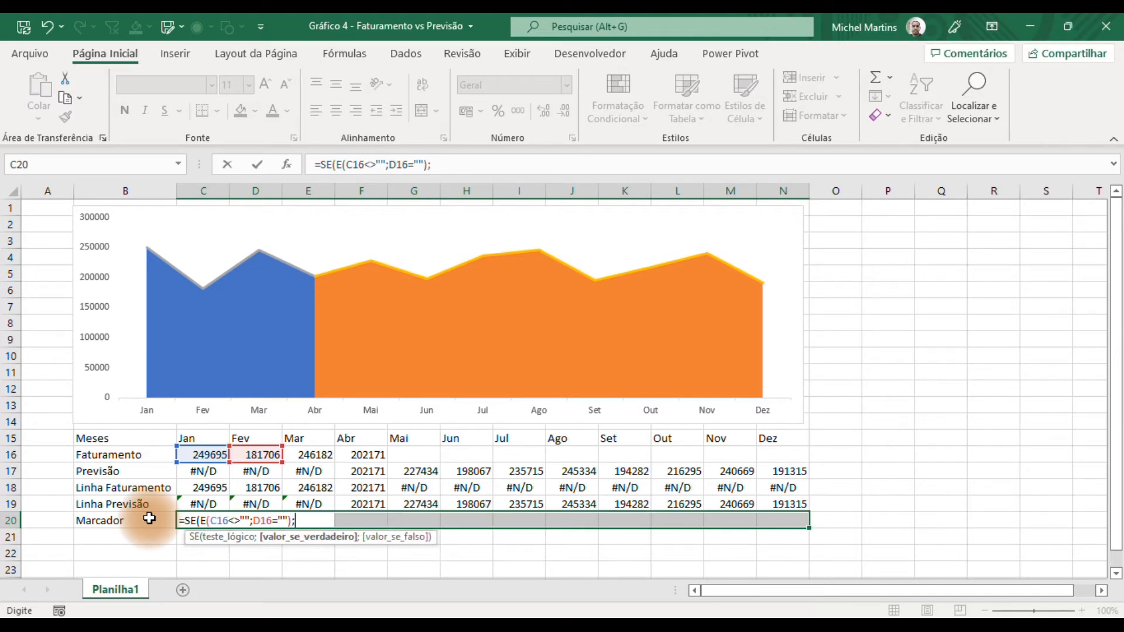
# Return C16 when true and NÃO.DISP() otherwise, fill the Marcador formula across C20:N20, and check the April cell
pyautogui.press('Up')
pyautogui.press('Up')
pyautogui.press('Up')
pyautogui.press('Up')
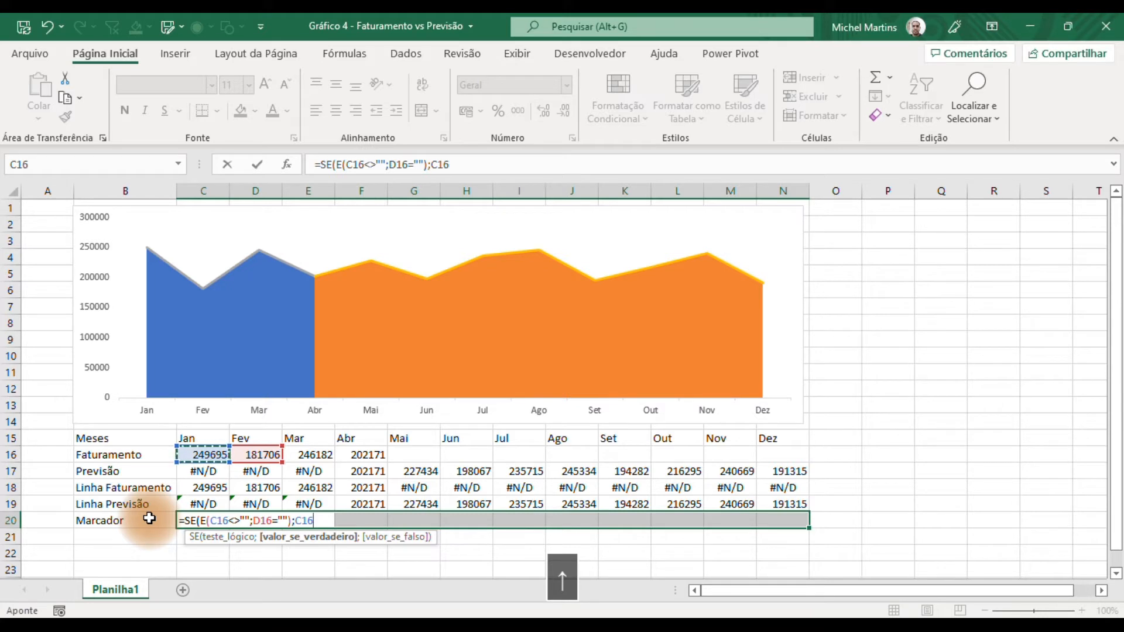
pyautogui.write(';não')
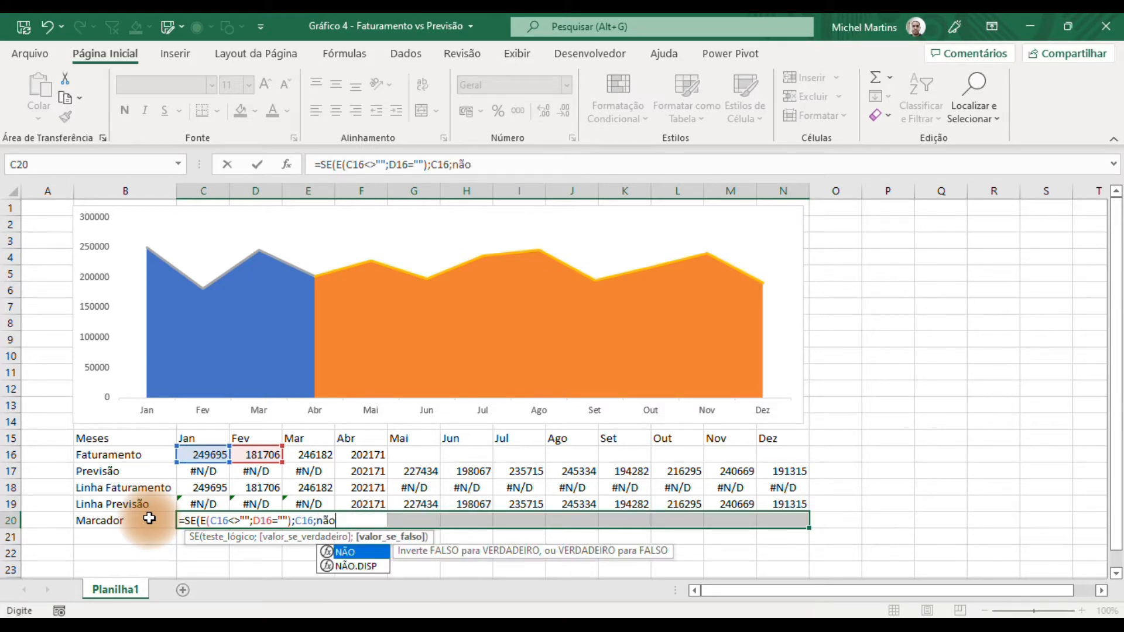
pyautogui.press('Down')
pyautogui.press('Tab')
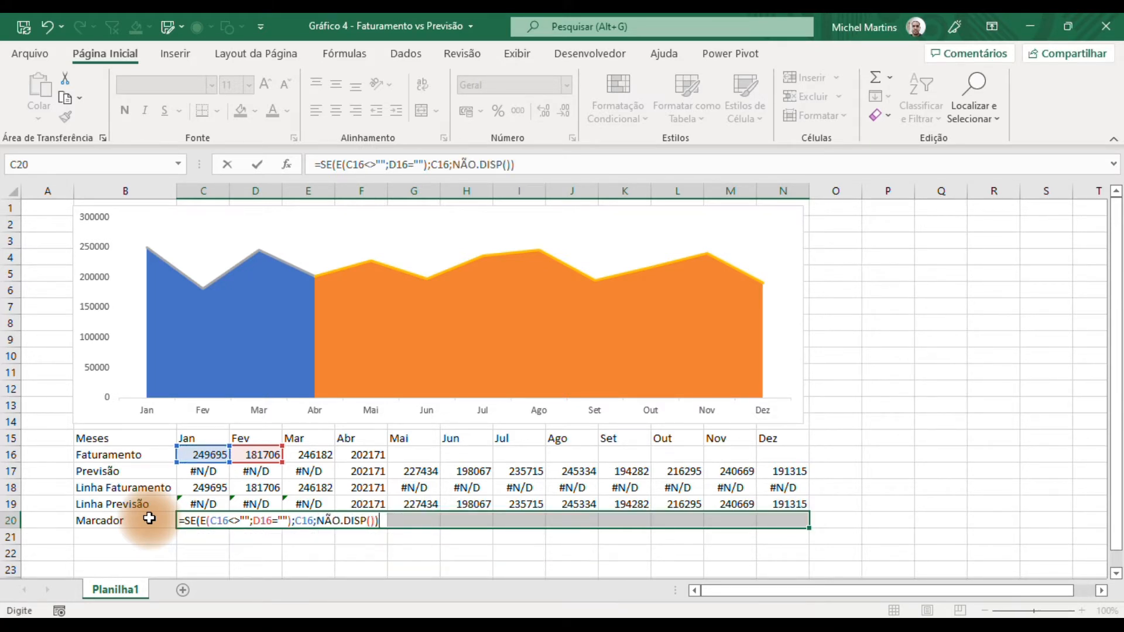
pyautogui.write('))')
pyautogui.hotkey('ctrl', 'Return')
pyautogui.click(369, 520)
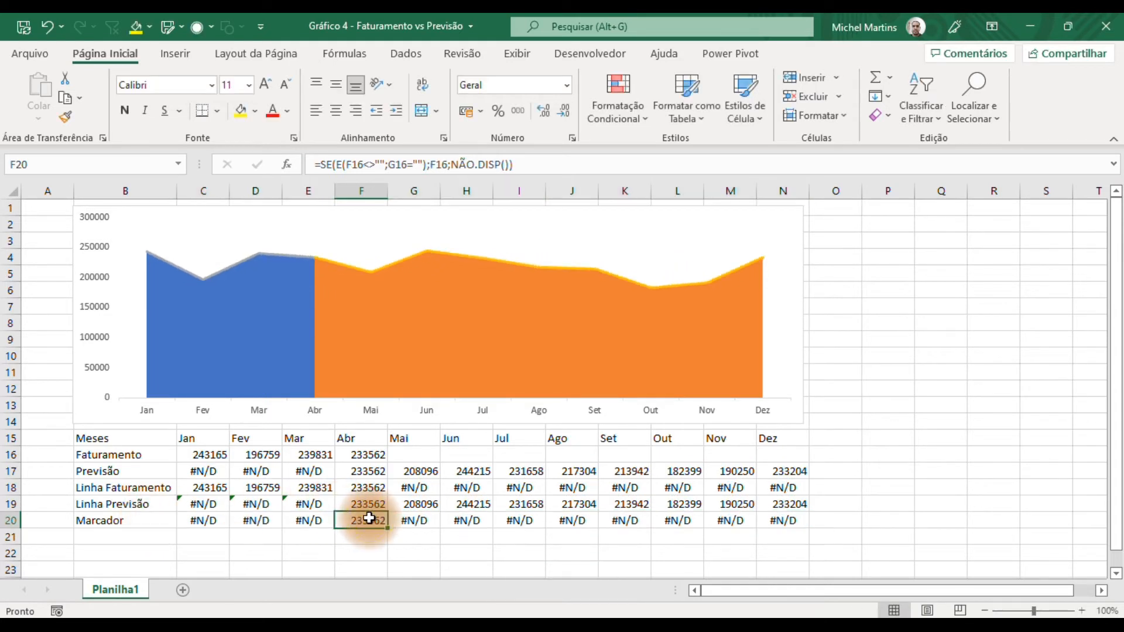
pyautogui.click(363, 454)
pyautogui.click(363, 520)
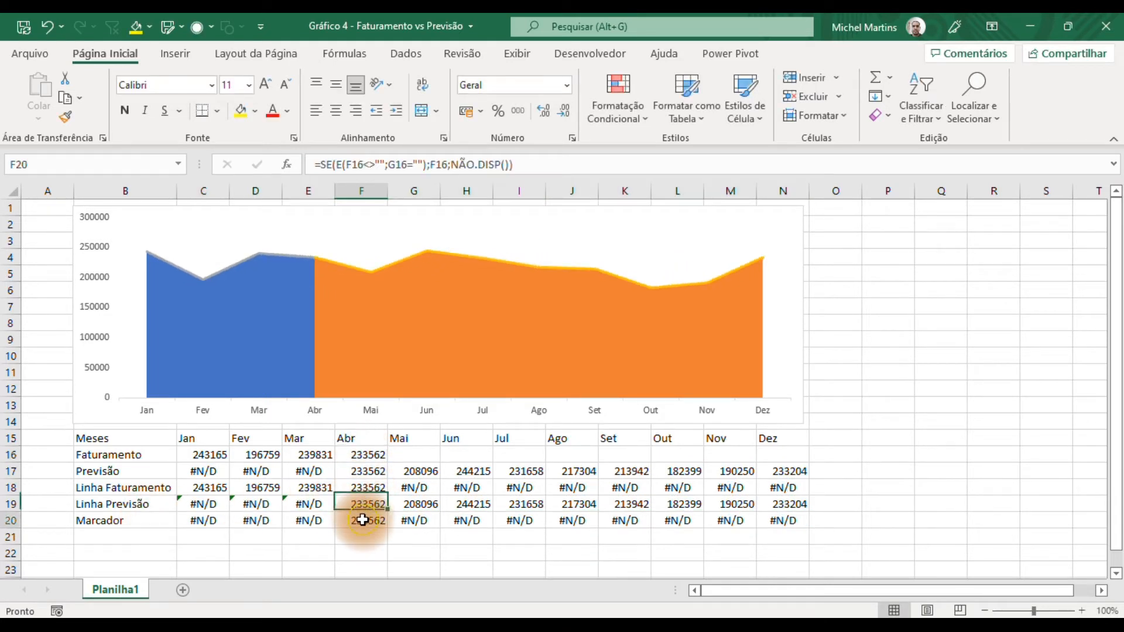
# Label B21 as Rótulo Previsão and start an SE formula across C21:N21
pyautogui.click(139, 541)
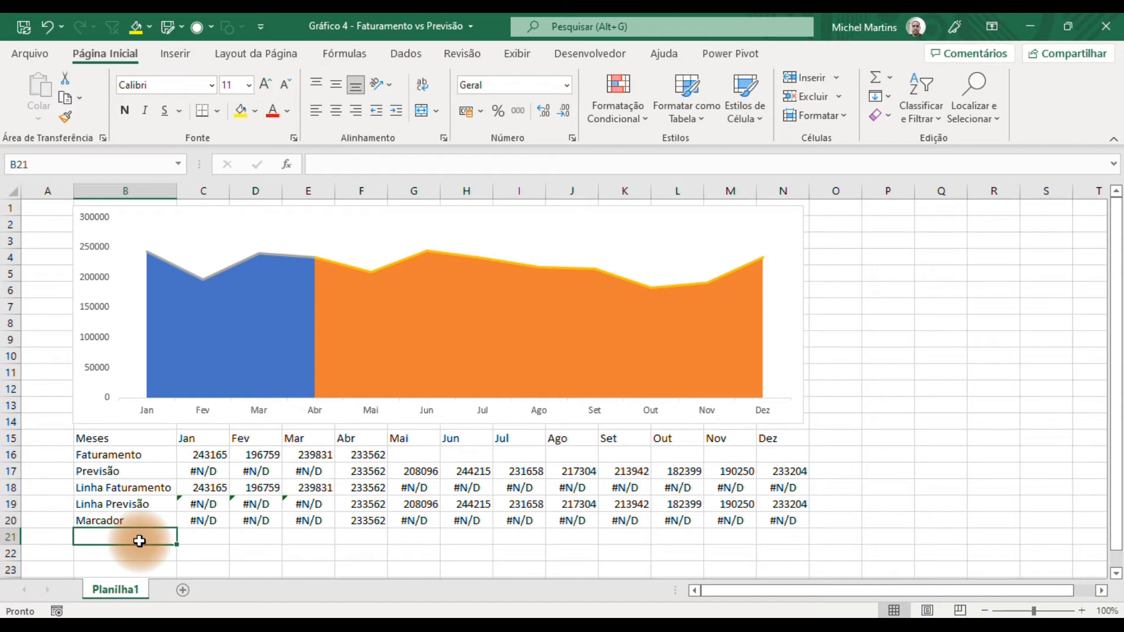
pyautogui.write('Rótulo Previsão')
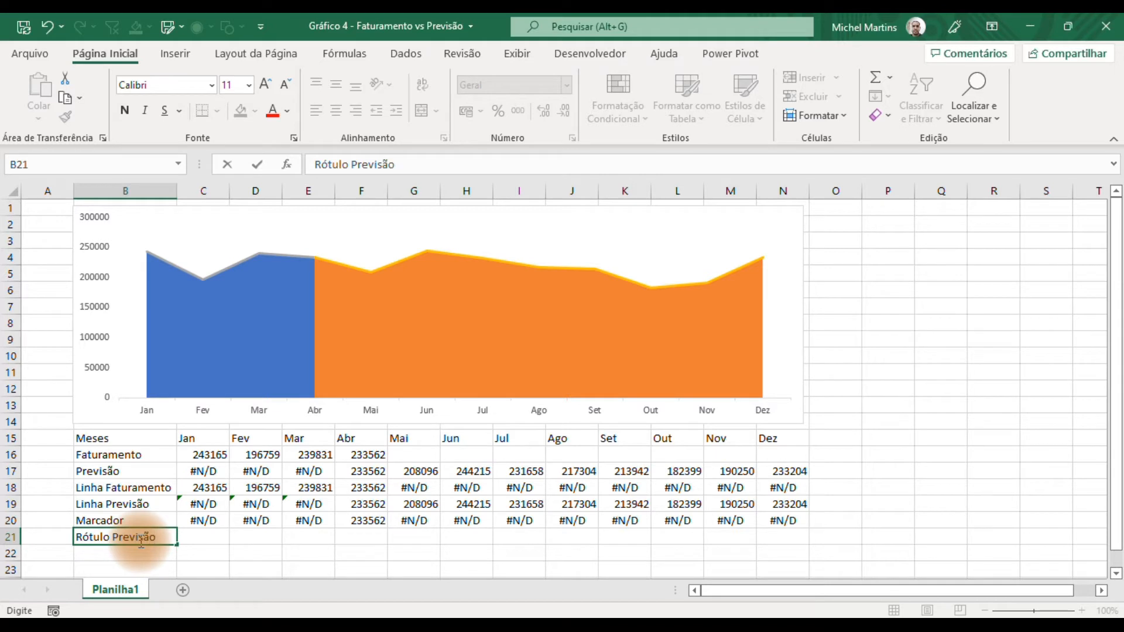
pyautogui.press('Tab')
pyautogui.hotkey('shift', 'Right')
pyautogui.hotkey('shift', 'Right')
pyautogui.hotkey('shift', 'Right')
pyautogui.hotkey('shift', 'Right')
pyautogui.hotkey('shift', 'Right')
pyautogui.hotkey('shift', 'Right')
pyautogui.hotkey('shift', 'Right')
pyautogui.hotkey('shift', 'Right')
pyautogui.hotkey('shift', 'Right')
pyautogui.hotkey('shift', 'Right')
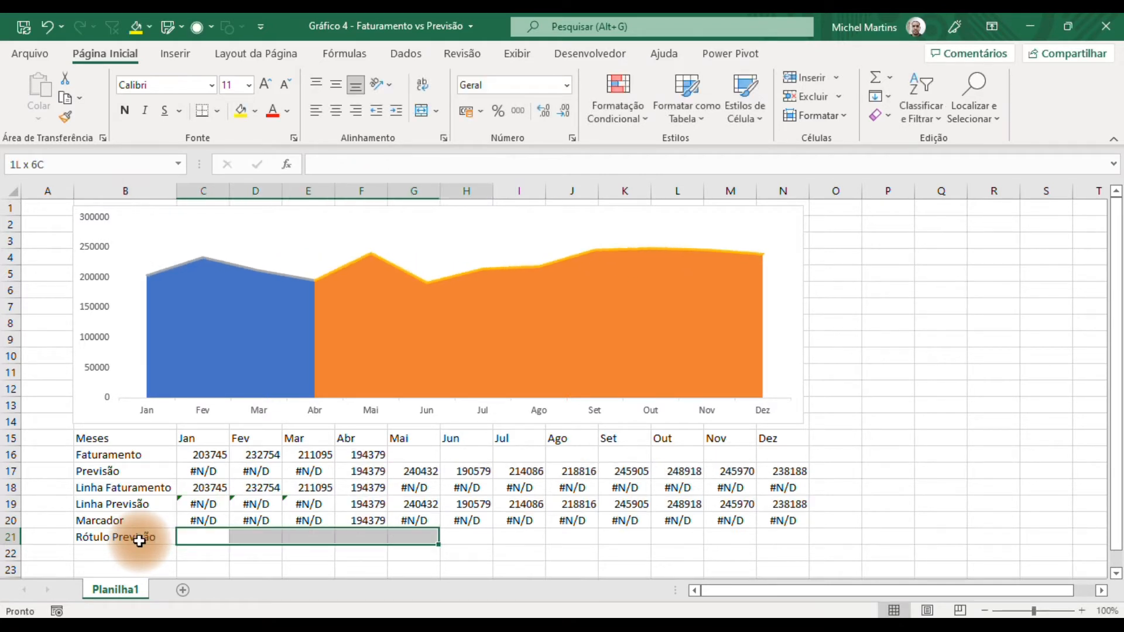
pyautogui.hotkey('shift', 'Right')
pyautogui.write('=se')
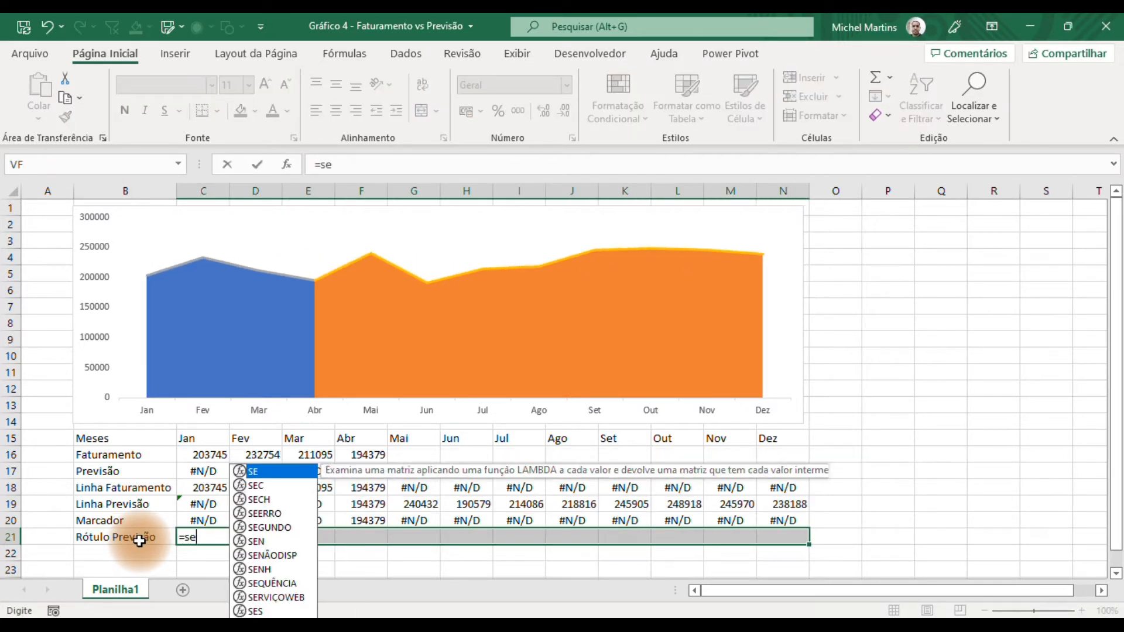
pyautogui.press('Tab')
# Set the SE's logical test to C16<>"" with NÃO.DISP() as the value if true
pyautogui.press('Up')
pyautogui.press('Up')
pyautogui.press('Up')
pyautogui.press('Up')
pyautogui.press('Up')
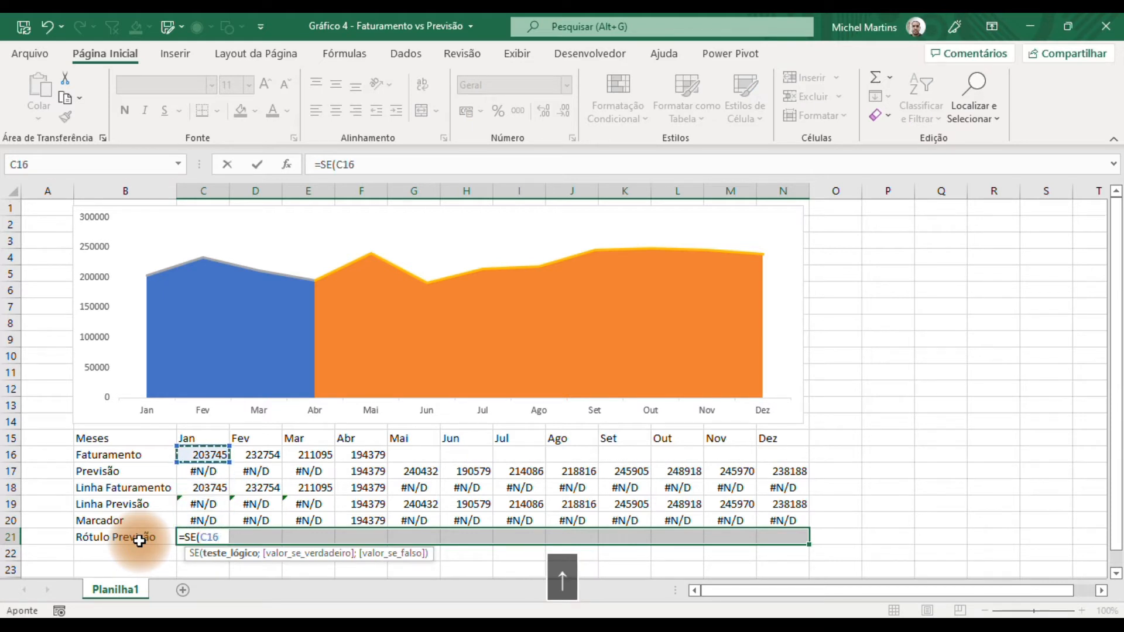
pyautogui.write('<>"";n')
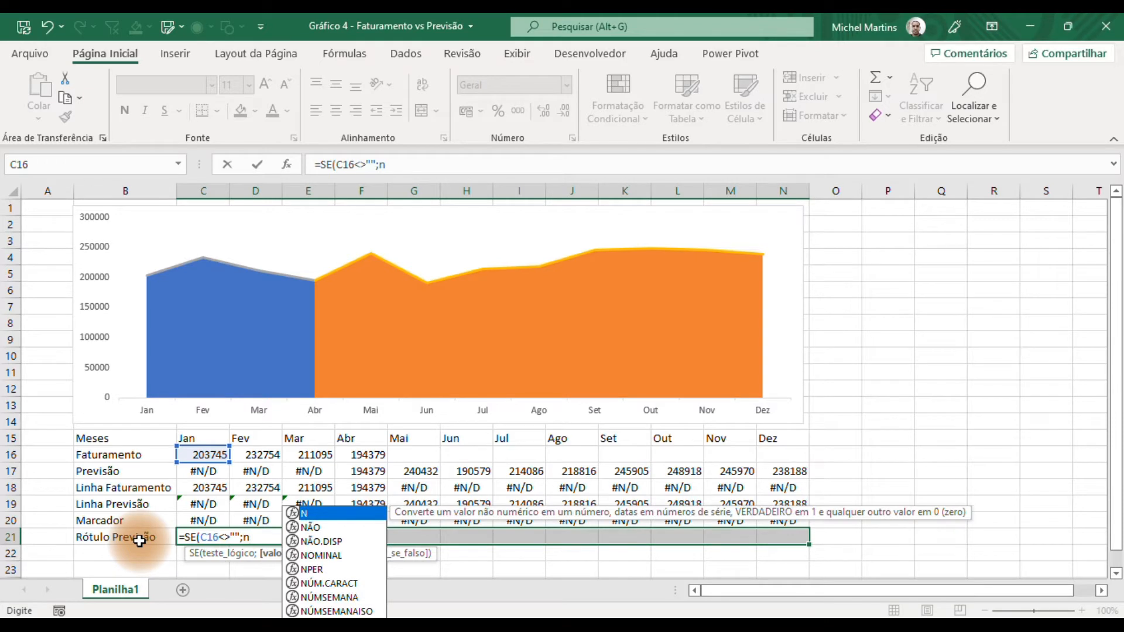
pyautogui.write('ão')
pyautogui.press('Down')
pyautogui.press('Tab')
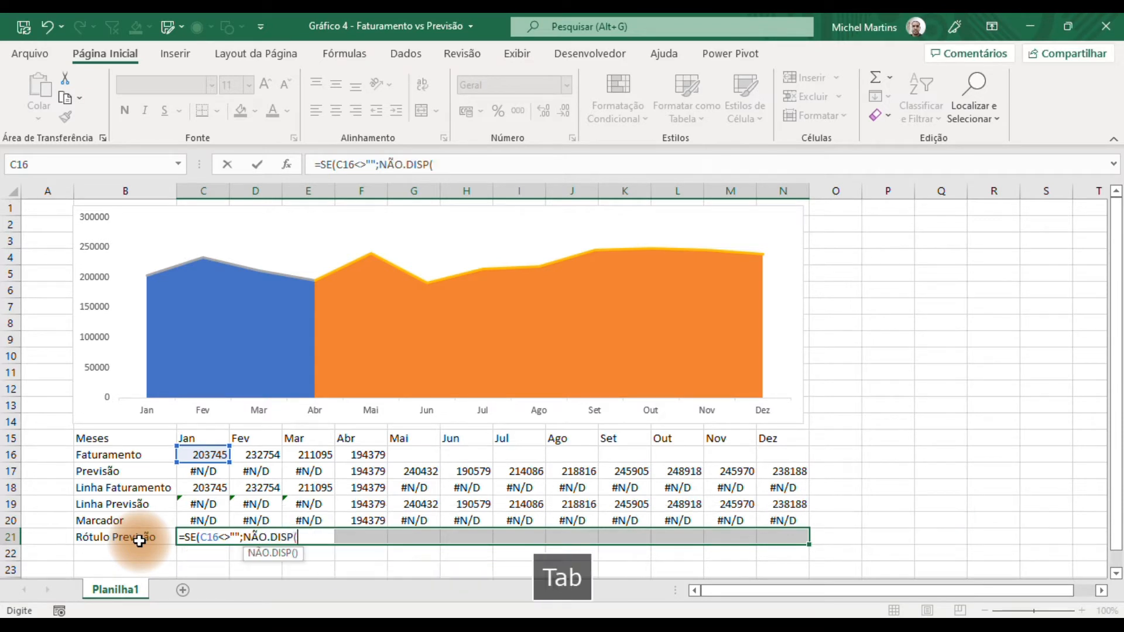
pyautogui.write(');')
# Use C17 as the value if false, fill the Rótulo Previsão formula across C21:N21, and check the forecast months
pyautogui.press('Up')
pyautogui.press('Up')
pyautogui.press('Up')
pyautogui.press('Up')
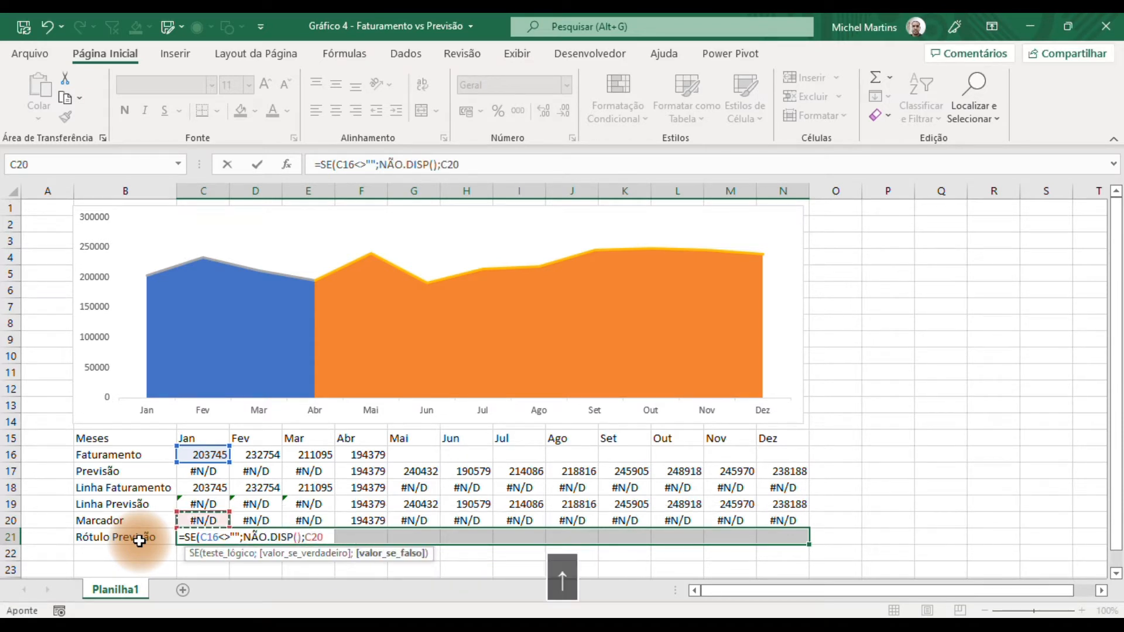
pyautogui.write(')')
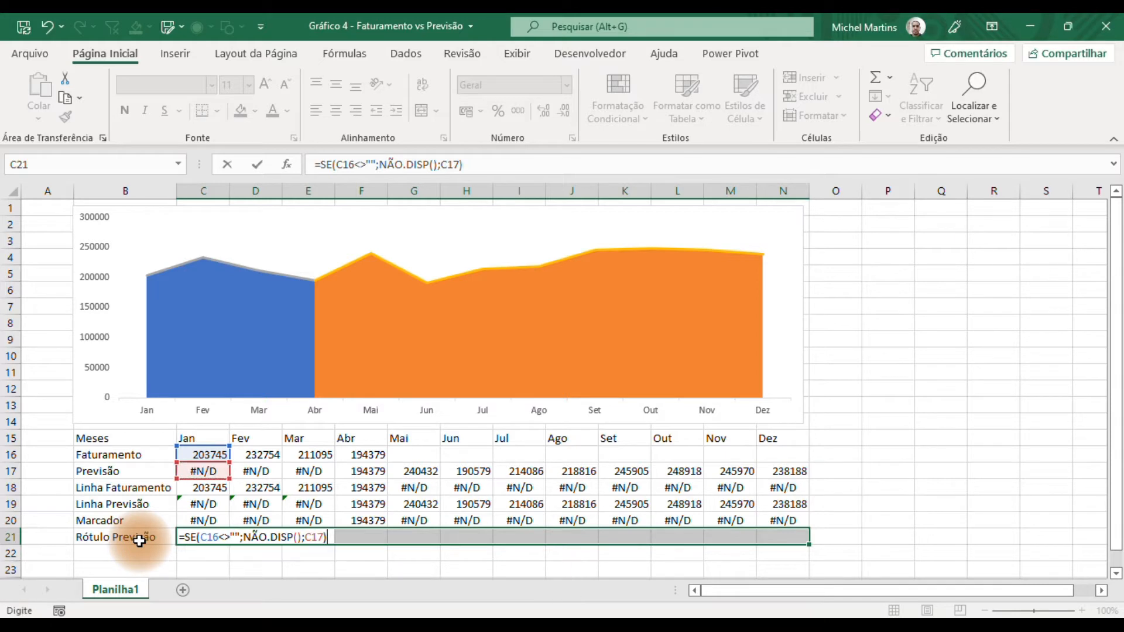
pyautogui.hotkey('ctrl', 'Return')
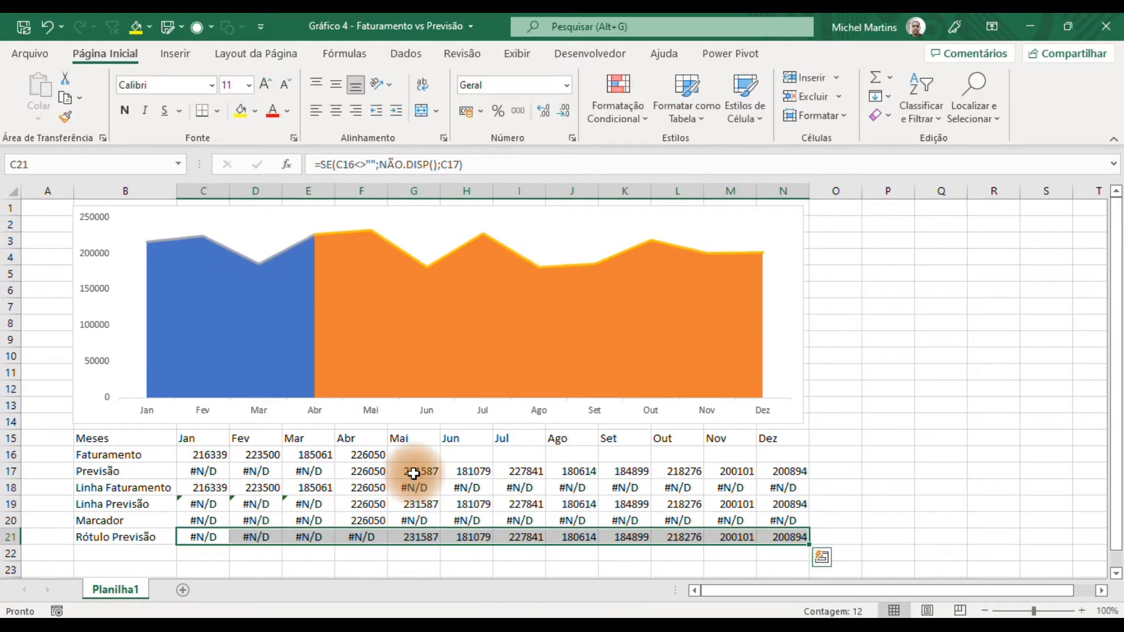
pyautogui.click(417, 471)
pyautogui.moveTo(415, 535); pyautogui.dragTo(778, 535)
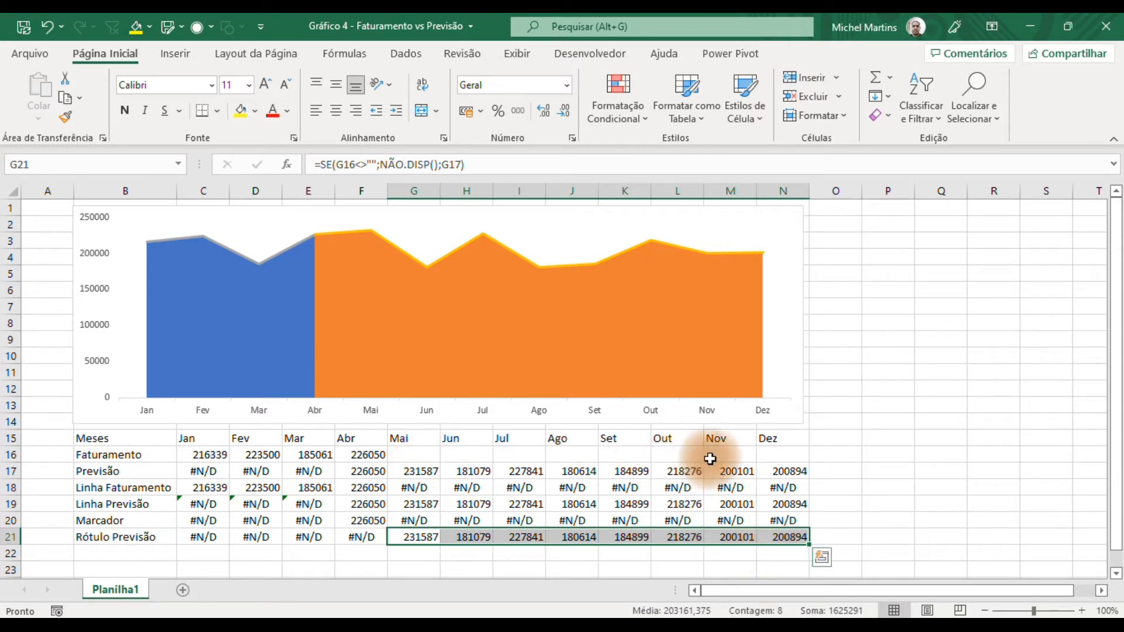
pyautogui.click(850, 523)
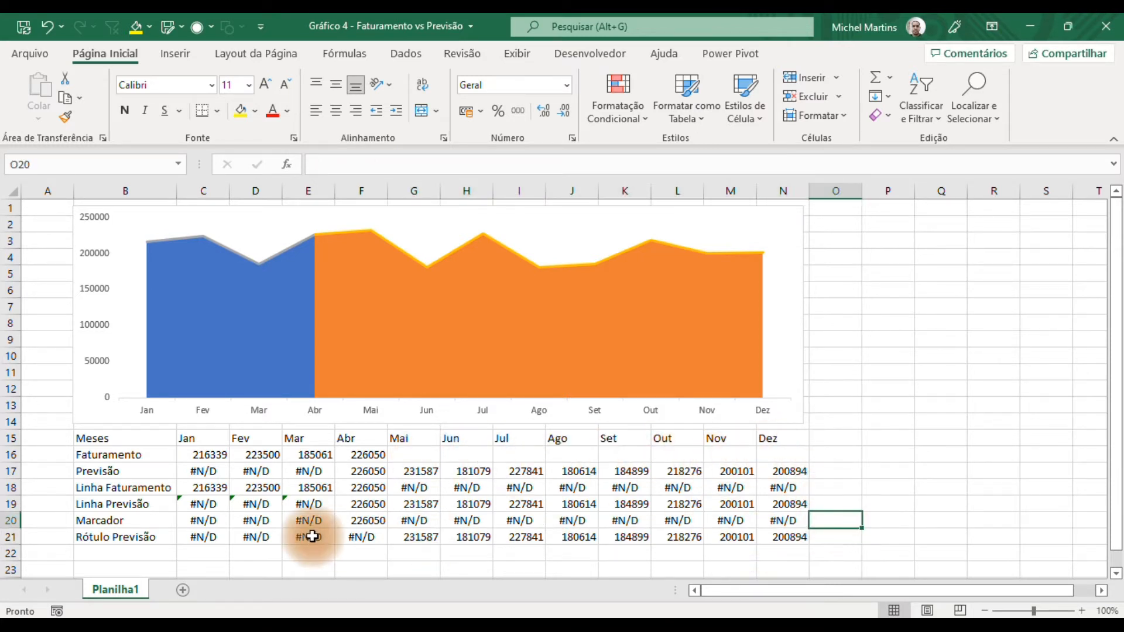
# Copy the Marcador row, B20:N20, into the chart as another series
pyautogui.moveTo(155, 517); pyautogui.dragTo(769, 519)
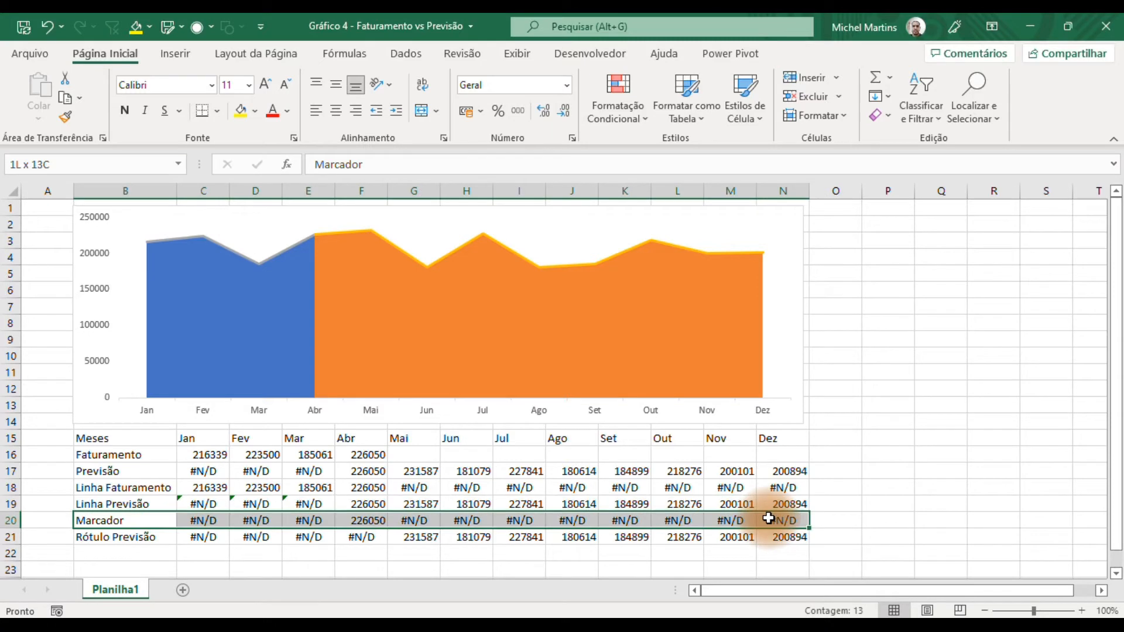
pyautogui.hotkey('ctrl', 'c')
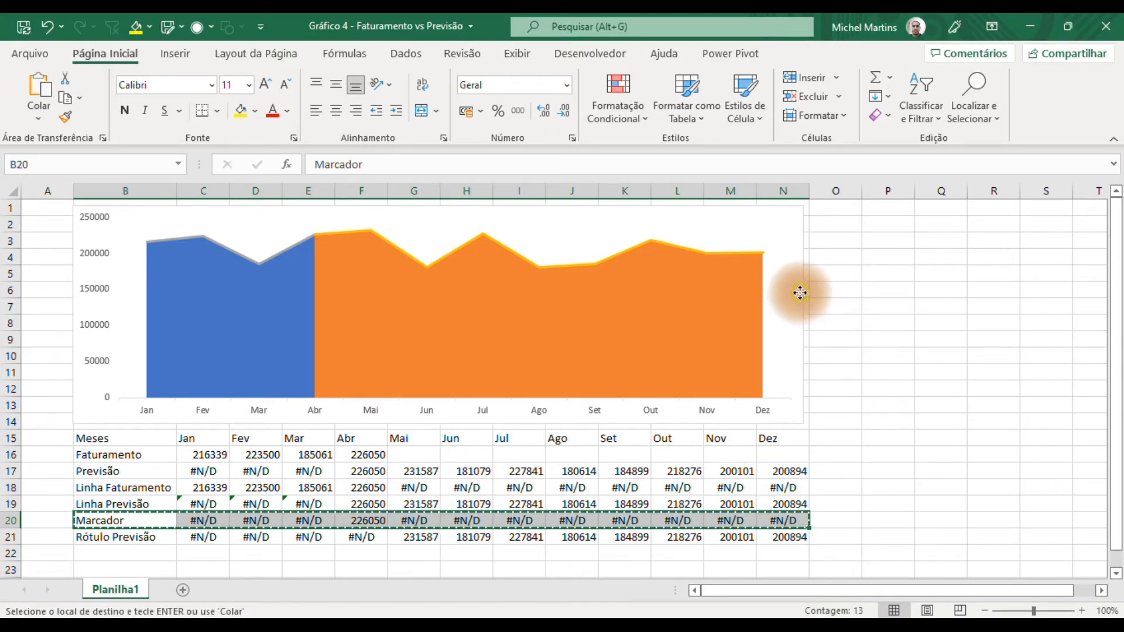
pyautogui.click(800, 293)
pyautogui.hotkey('ctrl', 'v')
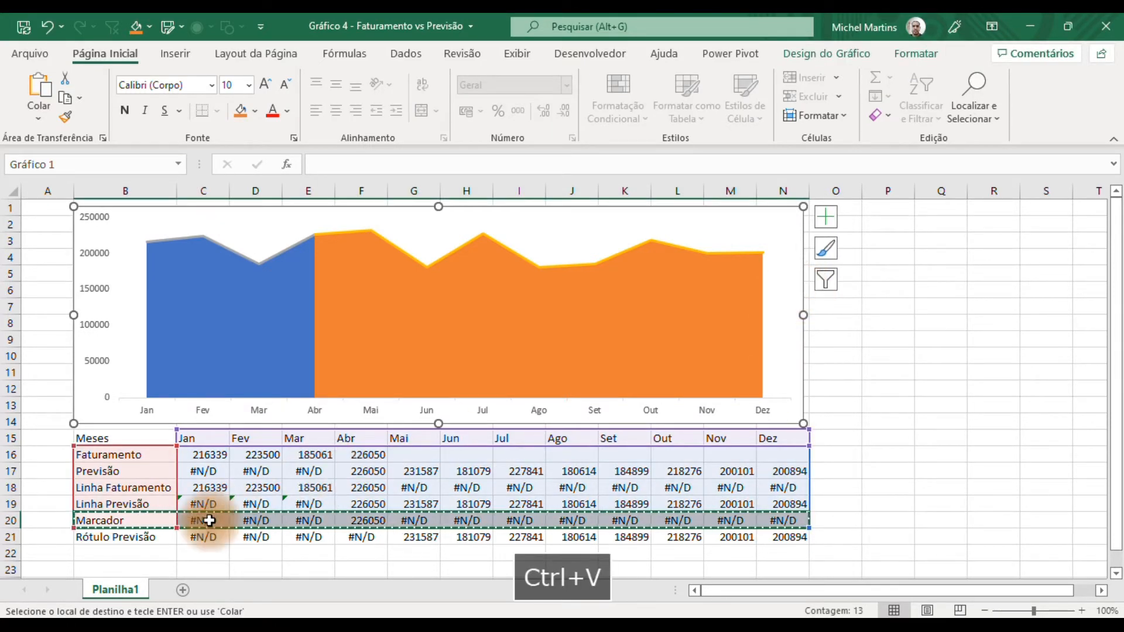
# Copy the Rótulo Previsão row, B21:N21, into the chart as another series
pyautogui.moveTo(156, 535); pyautogui.dragTo(776, 535)
pyautogui.hotkey('ctrl', 'c')
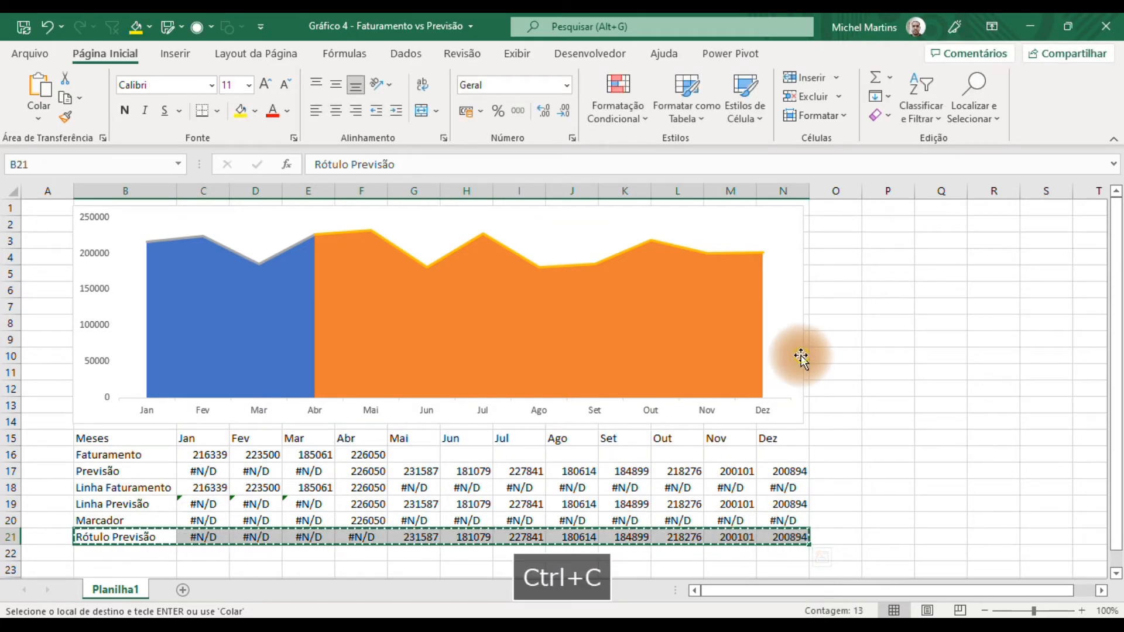
pyautogui.click(803, 358)
pyautogui.hotkey('ctrl', 'v')
pyautogui.press('Escape')
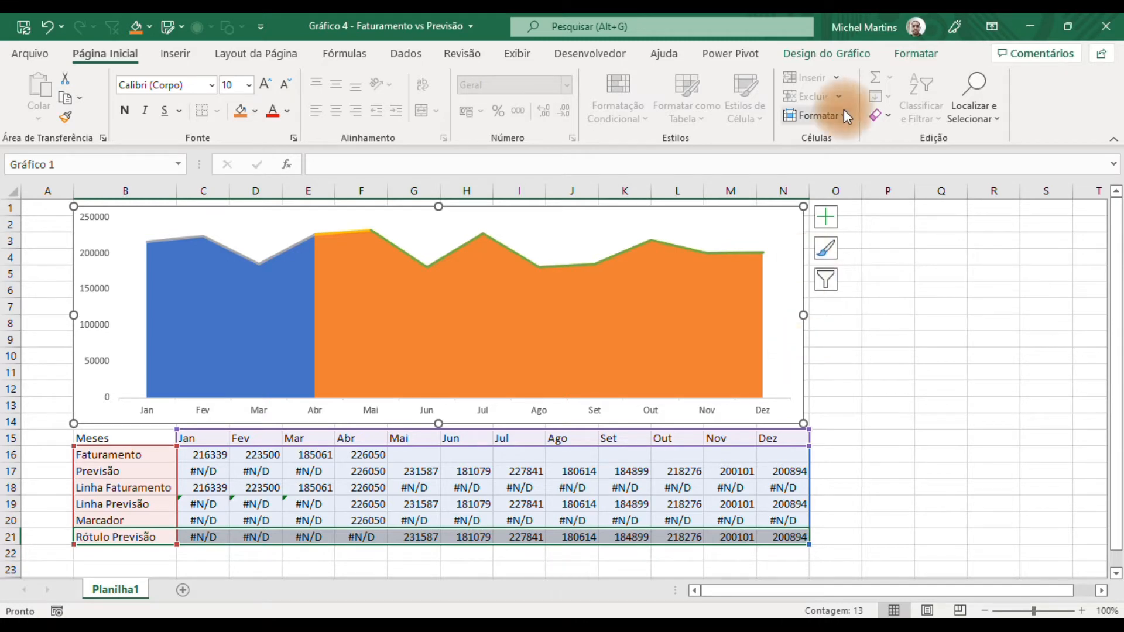
# Change the Marcador series to Linhas com Marcadores in the chart's custom combination
pyautogui.click(835, 57)
pyautogui.click(955, 103)
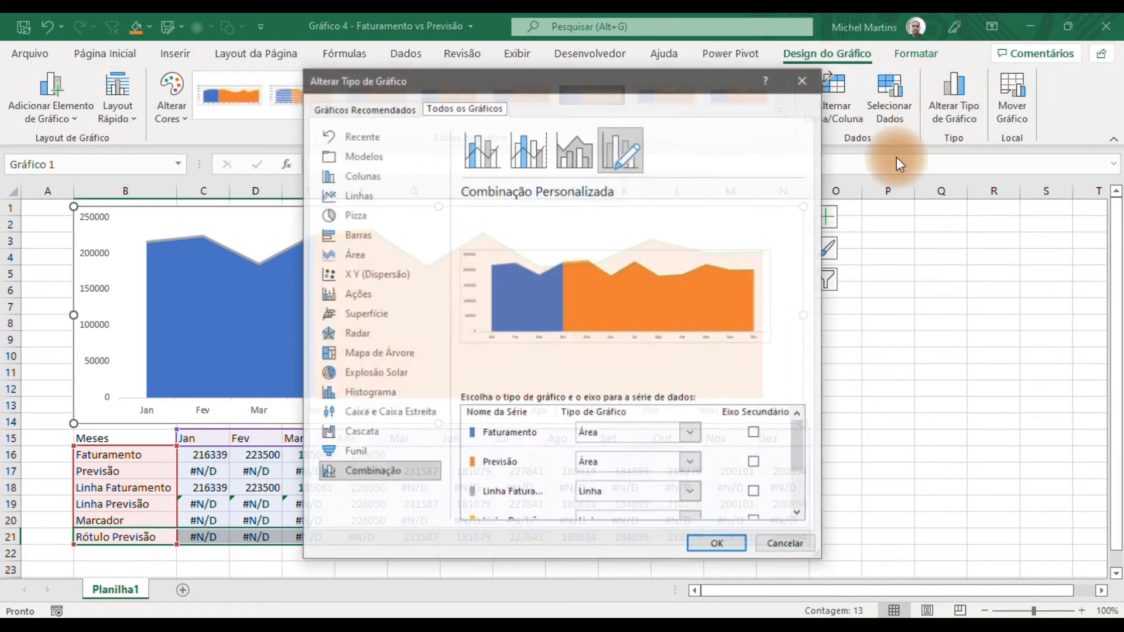
pyautogui.moveTo(793, 442); pyautogui.dragTo(793, 480)
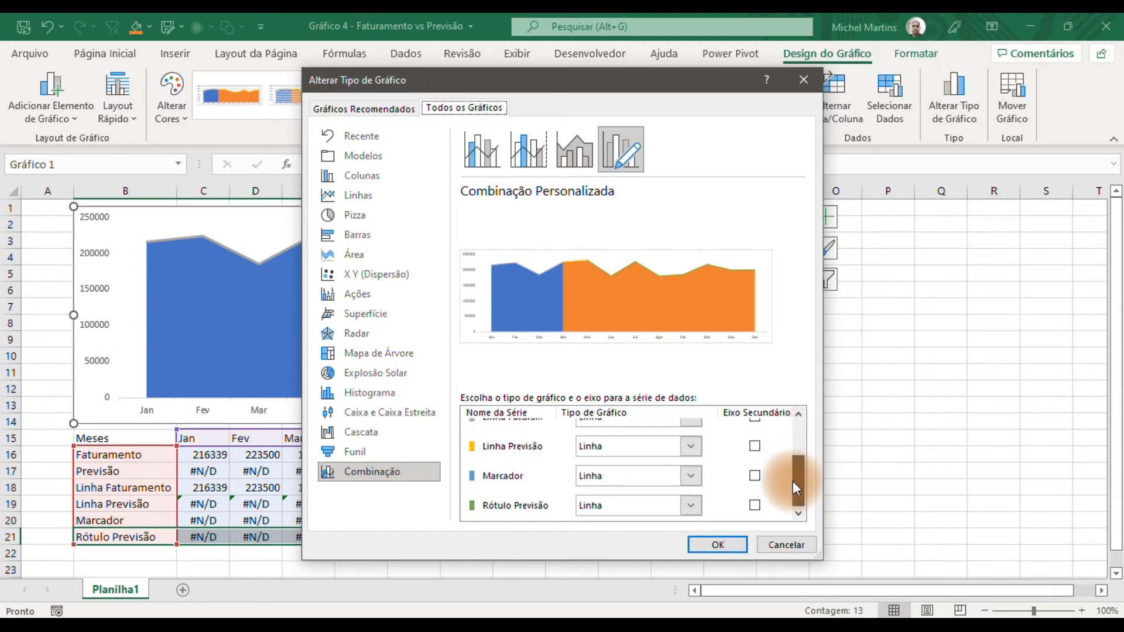
pyautogui.click(691, 476)
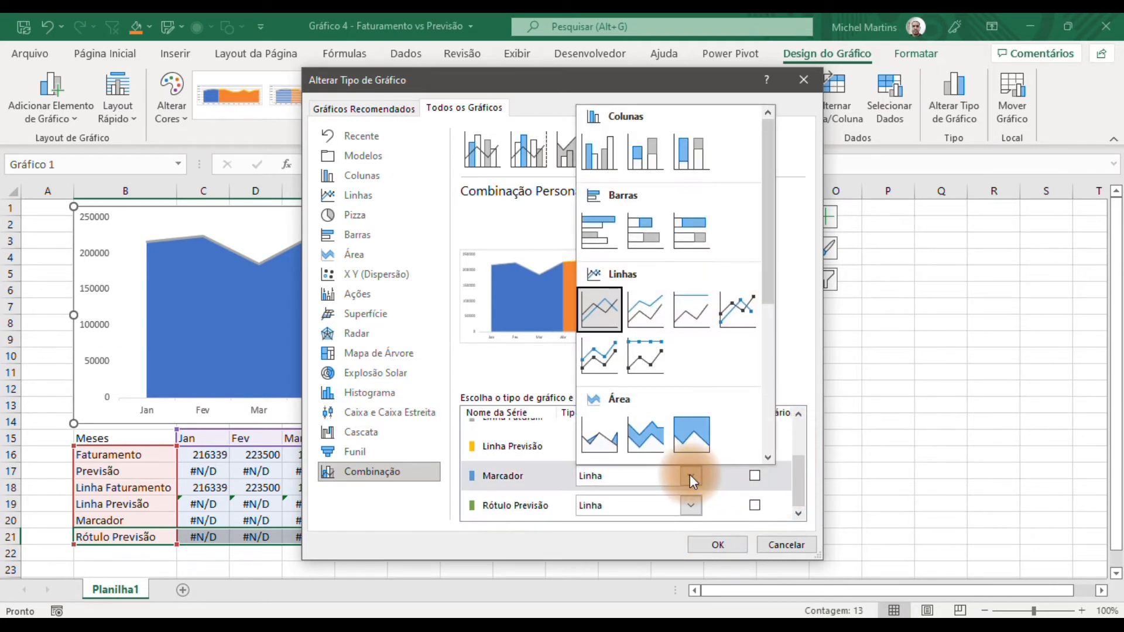
pyautogui.click(729, 308)
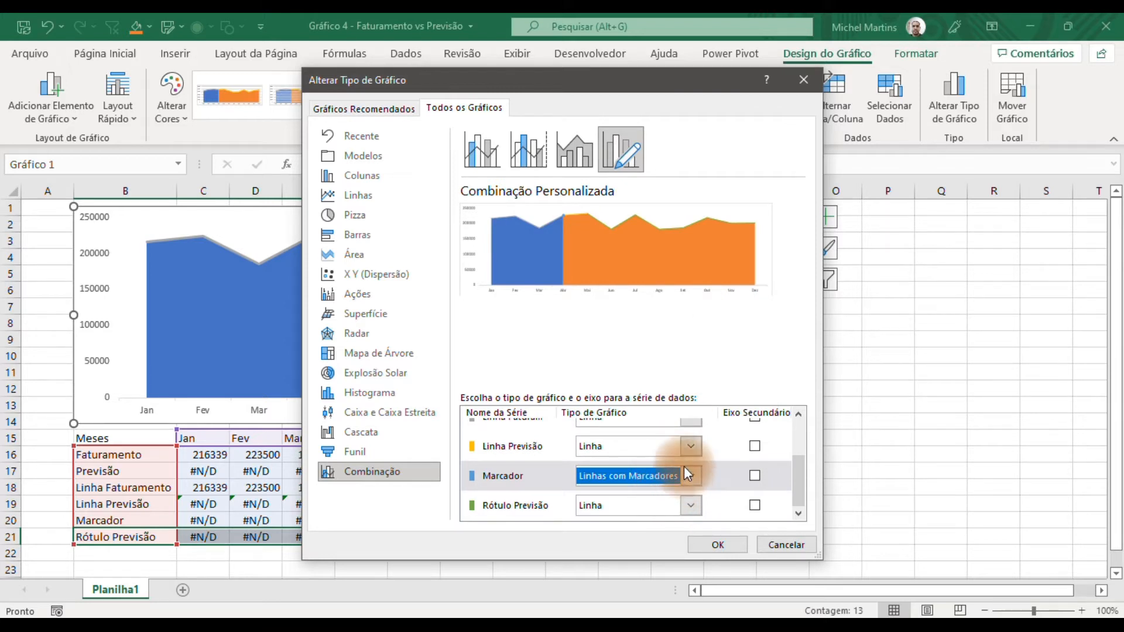
pyautogui.moveTo(802, 477); pyautogui.dragTo(798, 434)
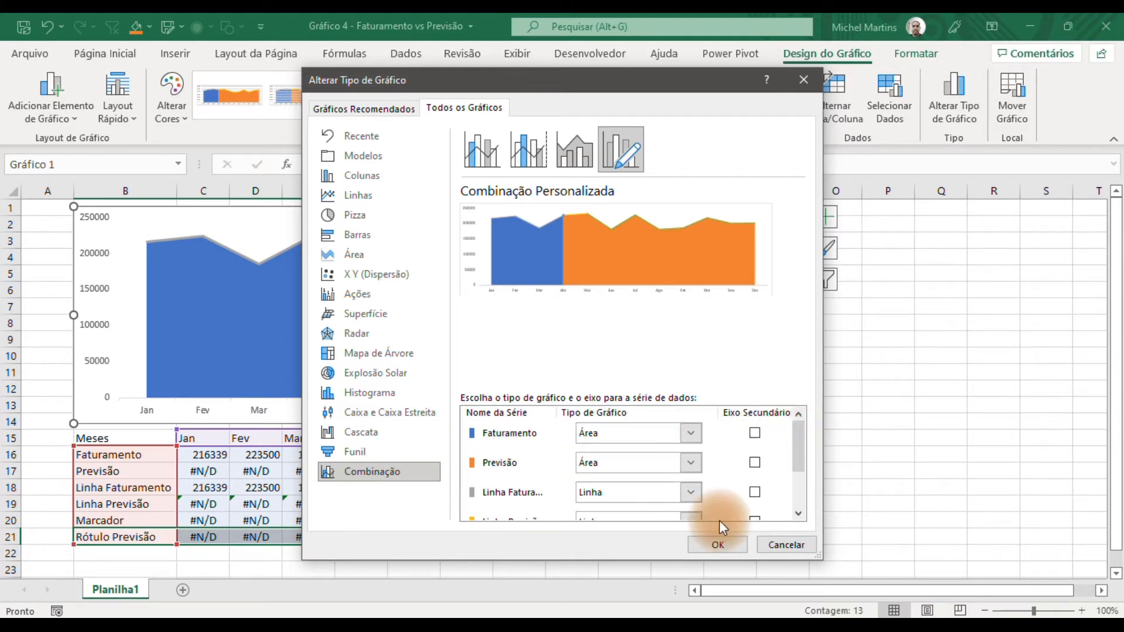
pyautogui.click(718, 545)
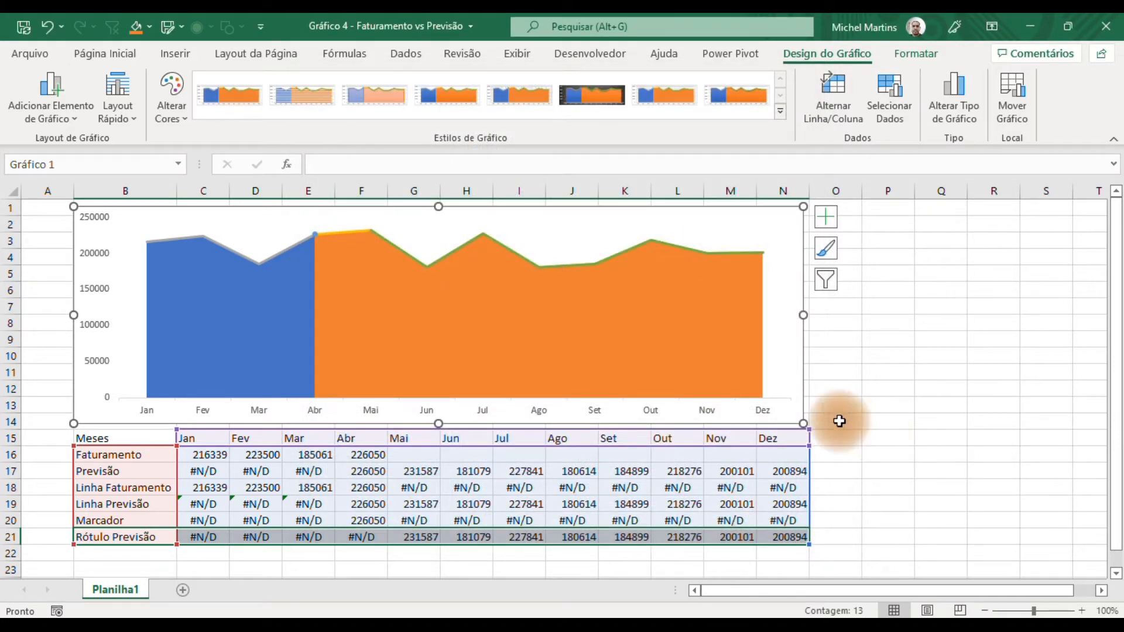
pyautogui.click(831, 419)
# Set the border of the Faturamento area series to Sem linha
pyautogui.click(262, 343)
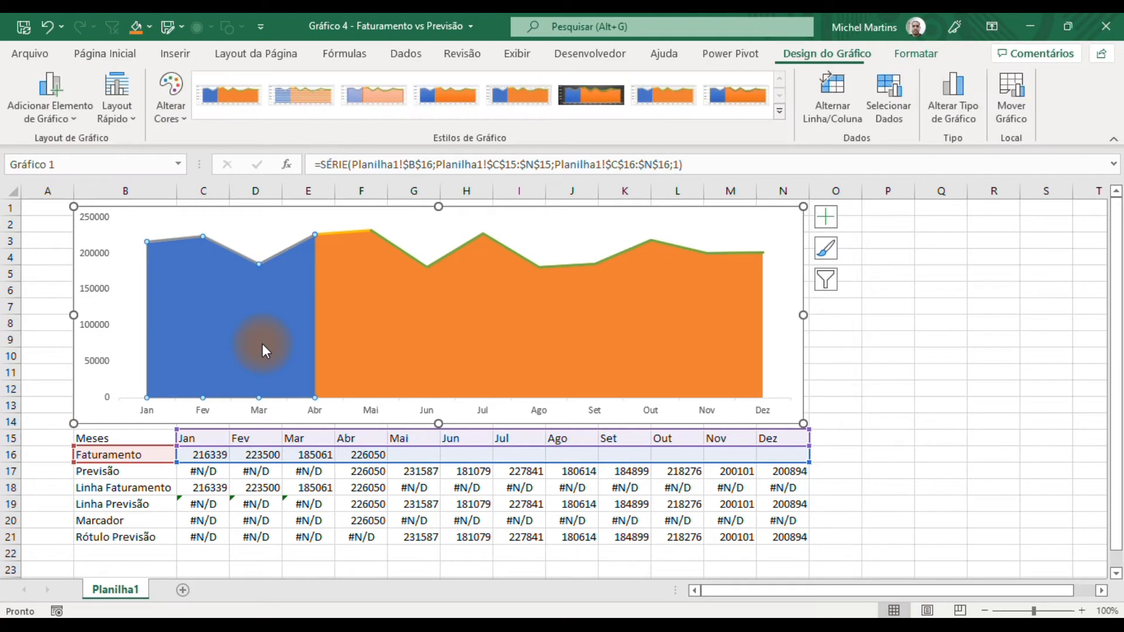
pyautogui.rightClick(262, 343)
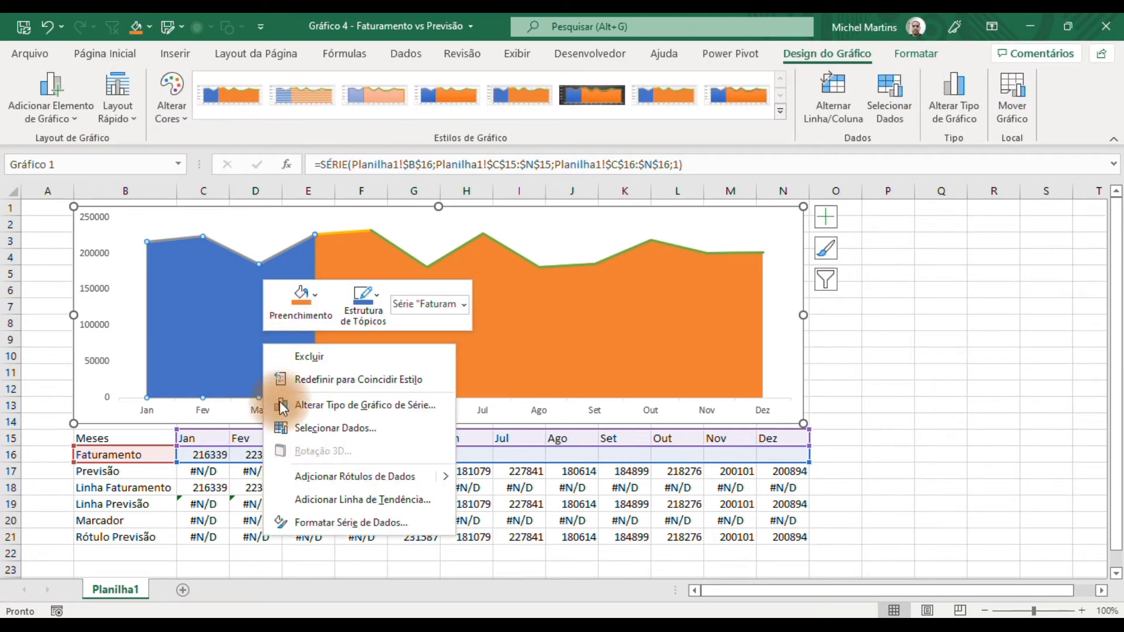
pyautogui.click(312, 521)
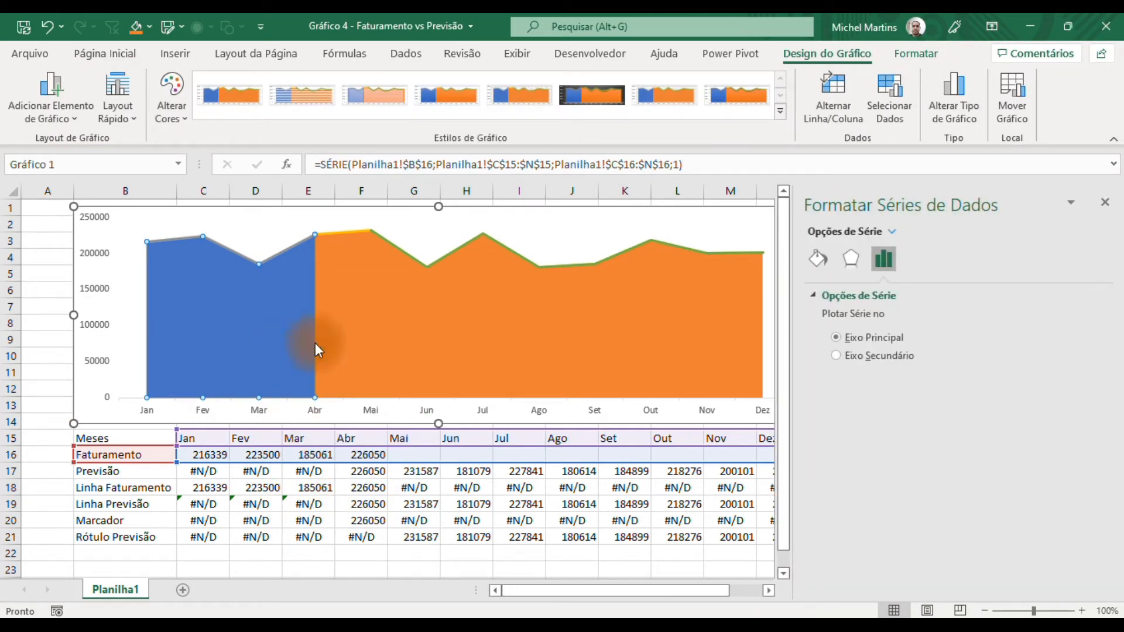
pyautogui.click(820, 261)
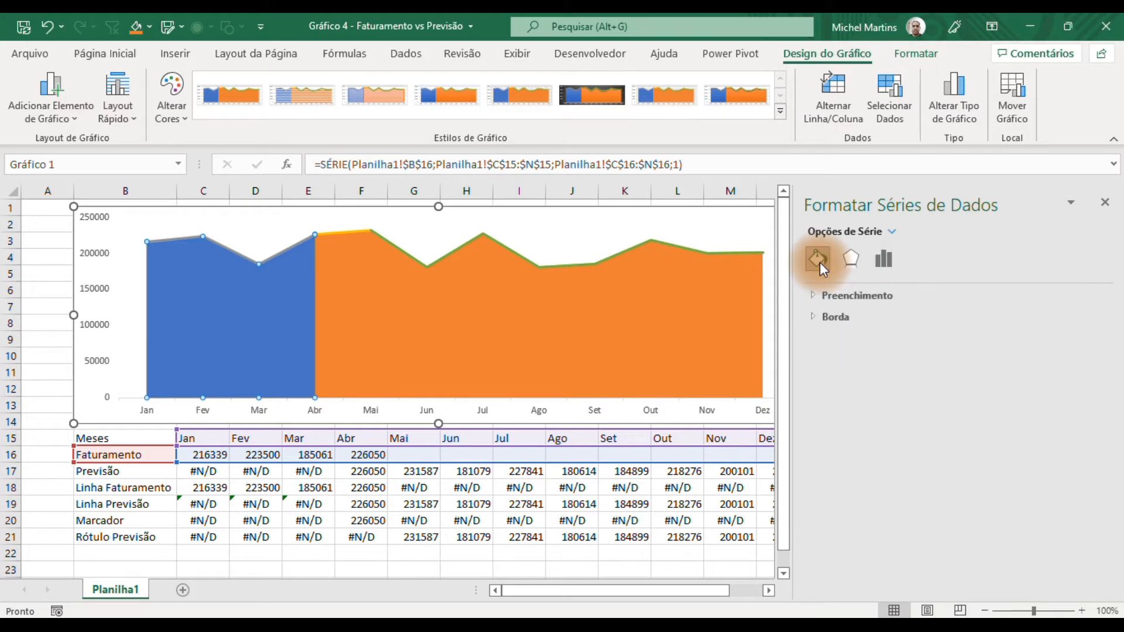
pyautogui.click(815, 317)
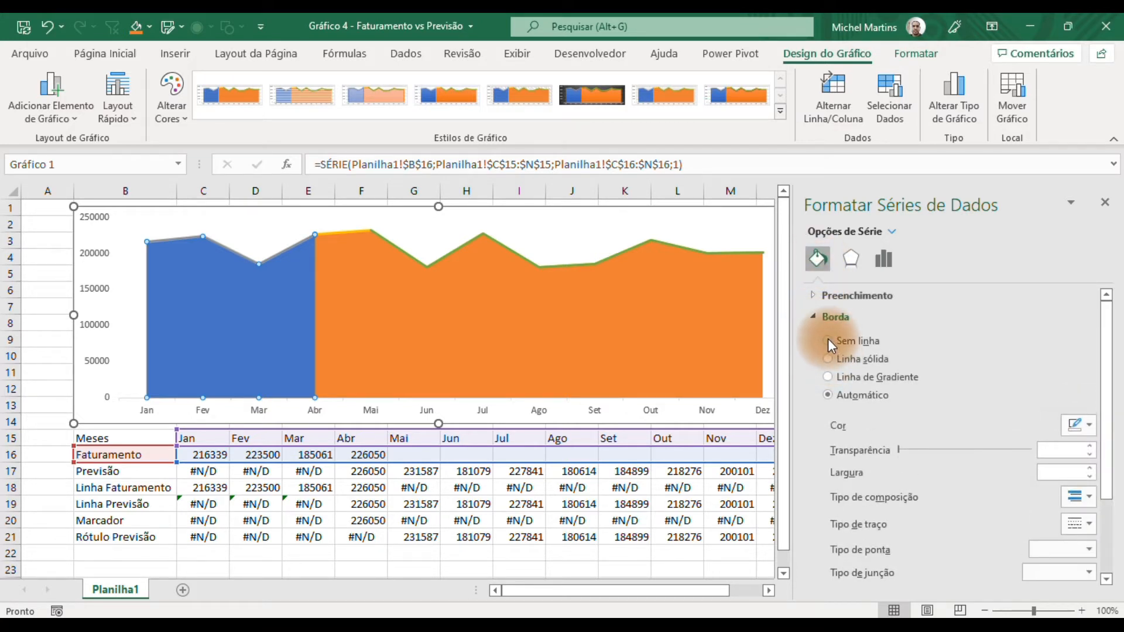
pyautogui.click(828, 341)
# Apply a gradient fill to the Faturamento area and remove its two middle gradient stops, at 74% and 83%
pyautogui.click(811, 301)
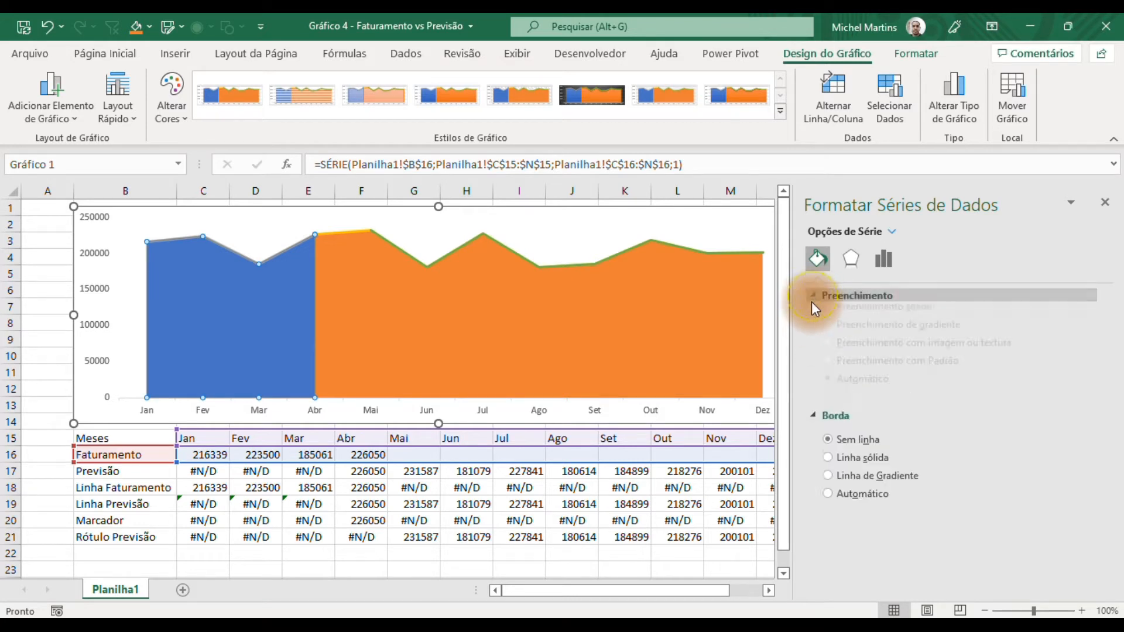
pyautogui.click(828, 355)
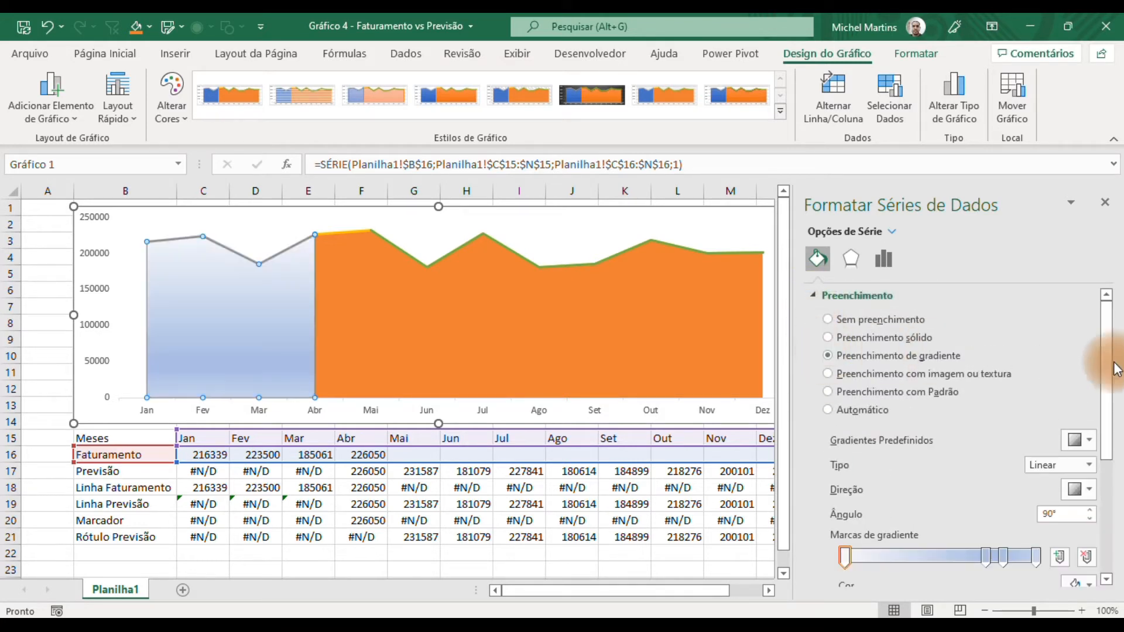
pyautogui.moveTo(1115, 384); pyautogui.dragTo(1103, 499)
pyautogui.click(987, 381)
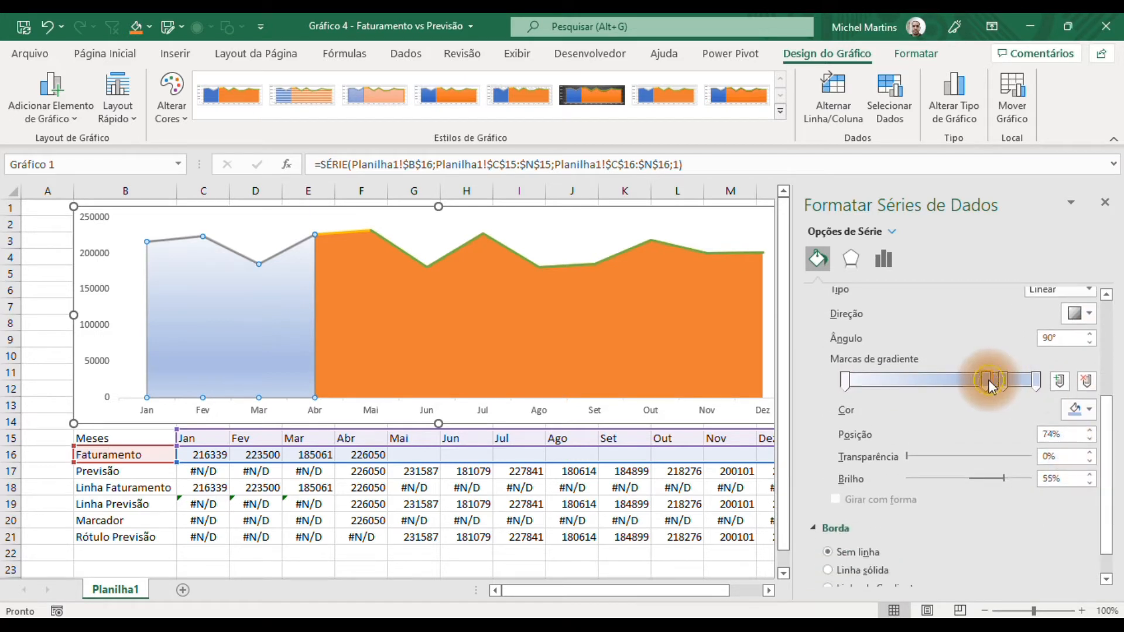
pyautogui.click(1086, 381)
pyautogui.click(1003, 381)
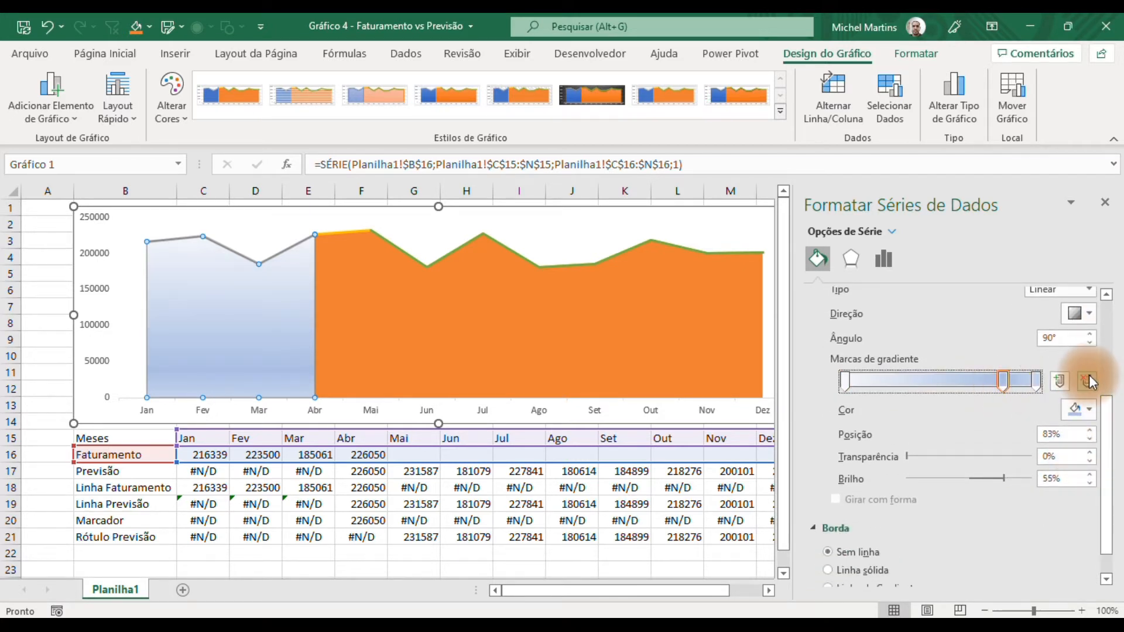
pyautogui.click(1087, 381)
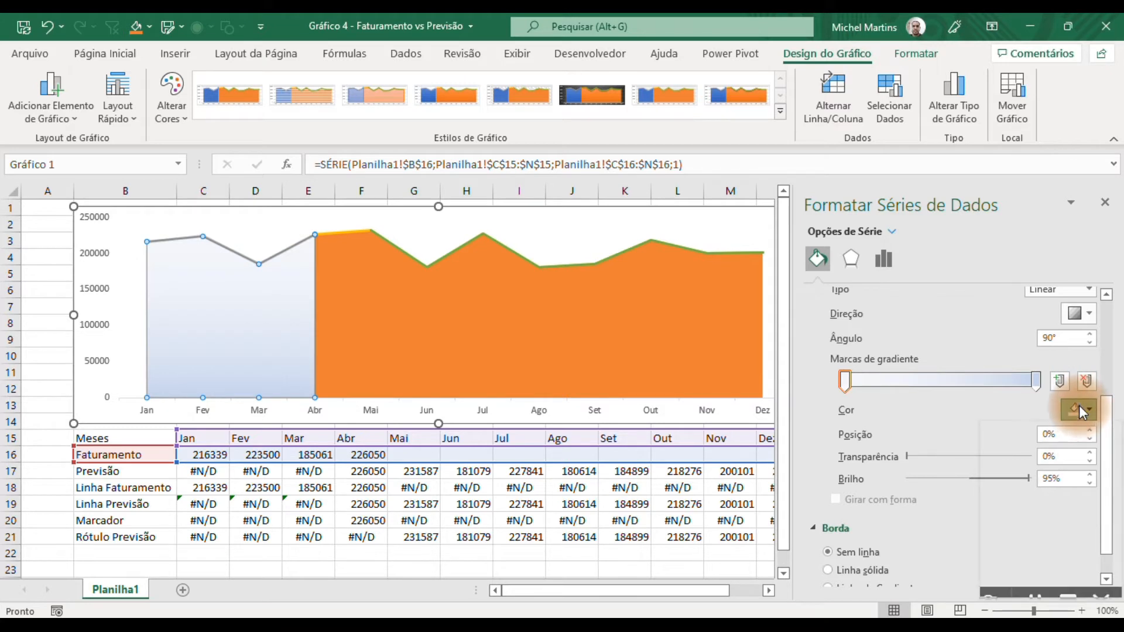
# Orient the Faturamento gradient at 270° and colour its 100% stop with the dark blue theme shade
pyautogui.click(1087, 315)
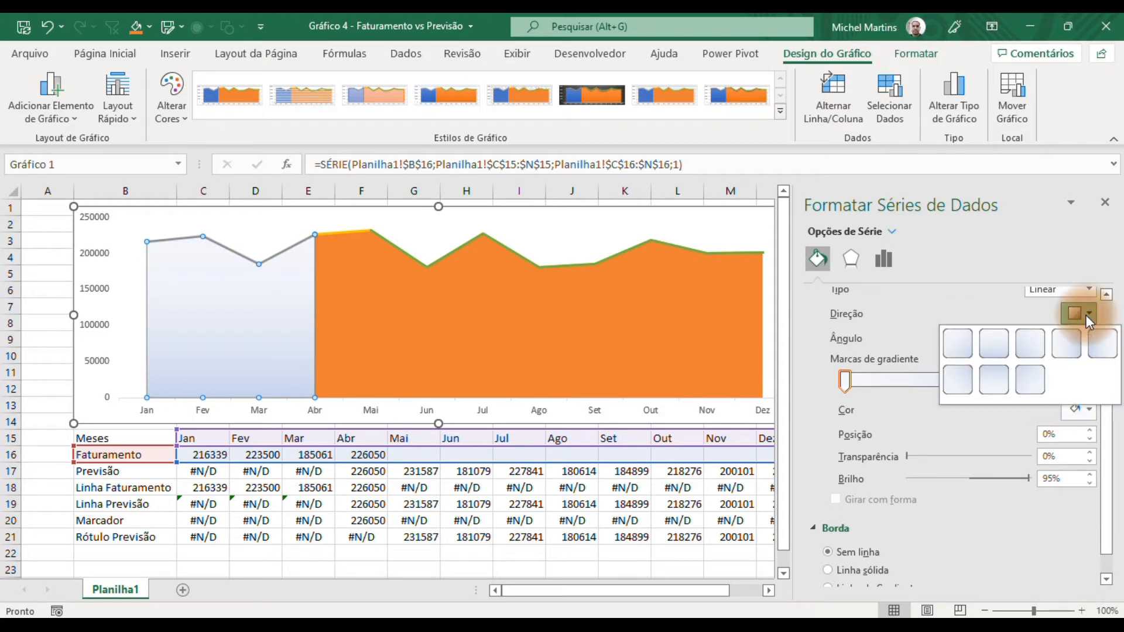
pyautogui.click(999, 375)
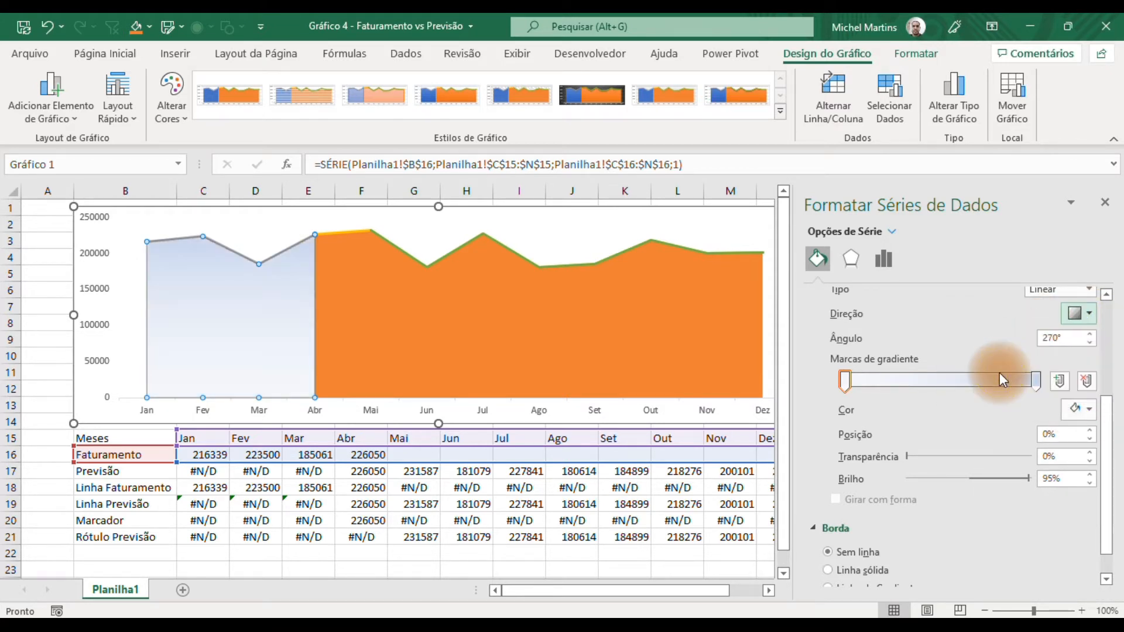
pyautogui.click(1036, 381)
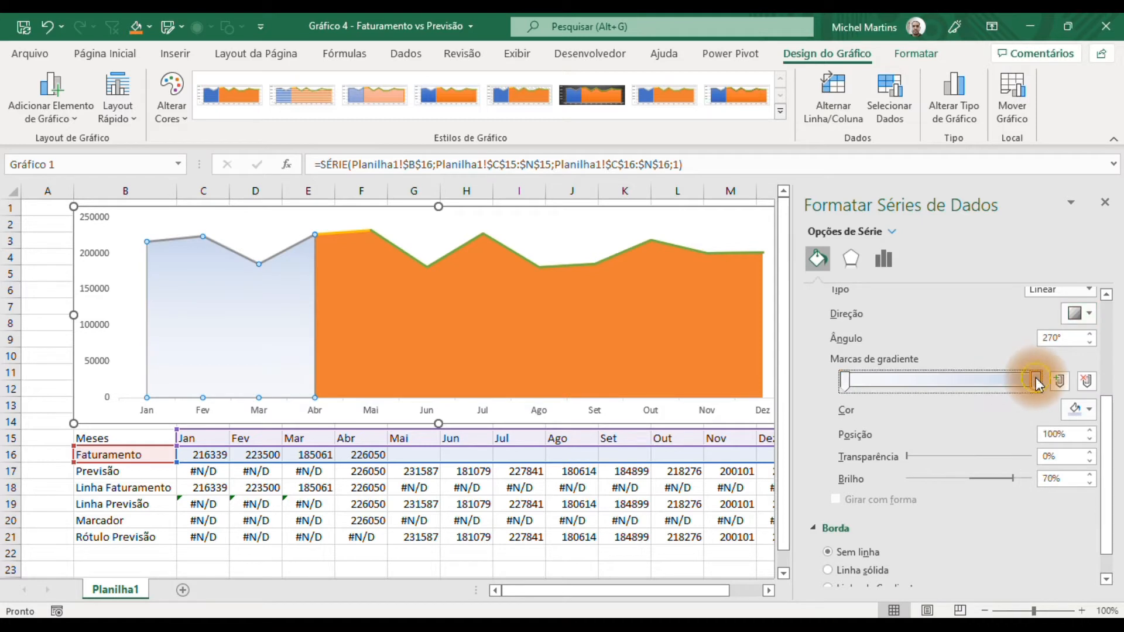
pyautogui.click(1072, 410)
pyautogui.click(1045, 500)
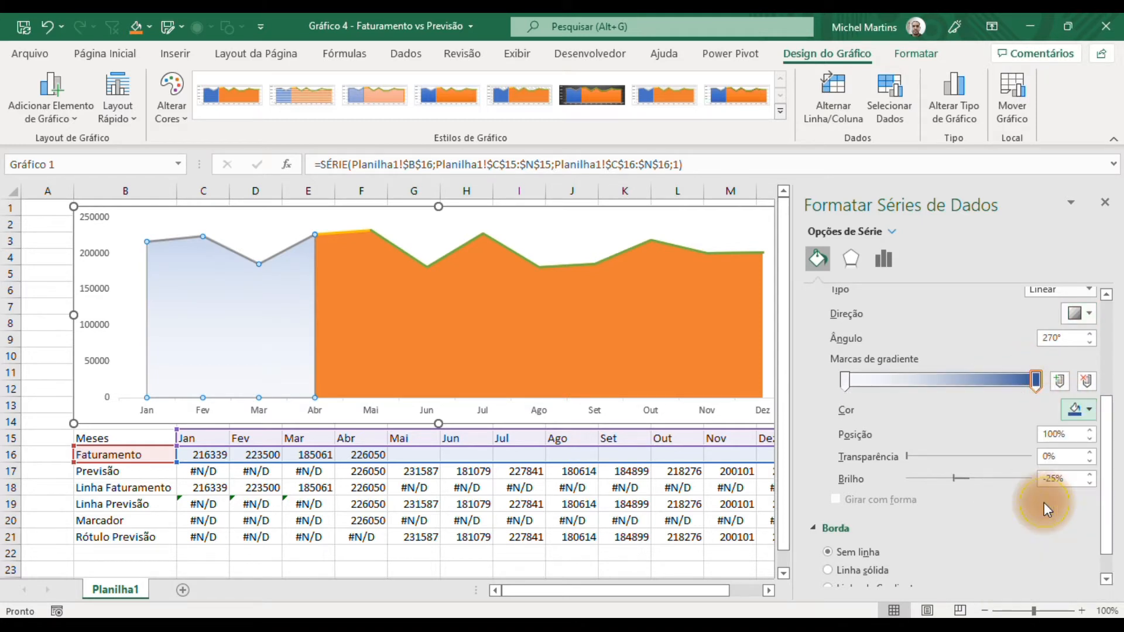
# Colour the 0% stop of the Faturamento gradient black
pyautogui.click(846, 384)
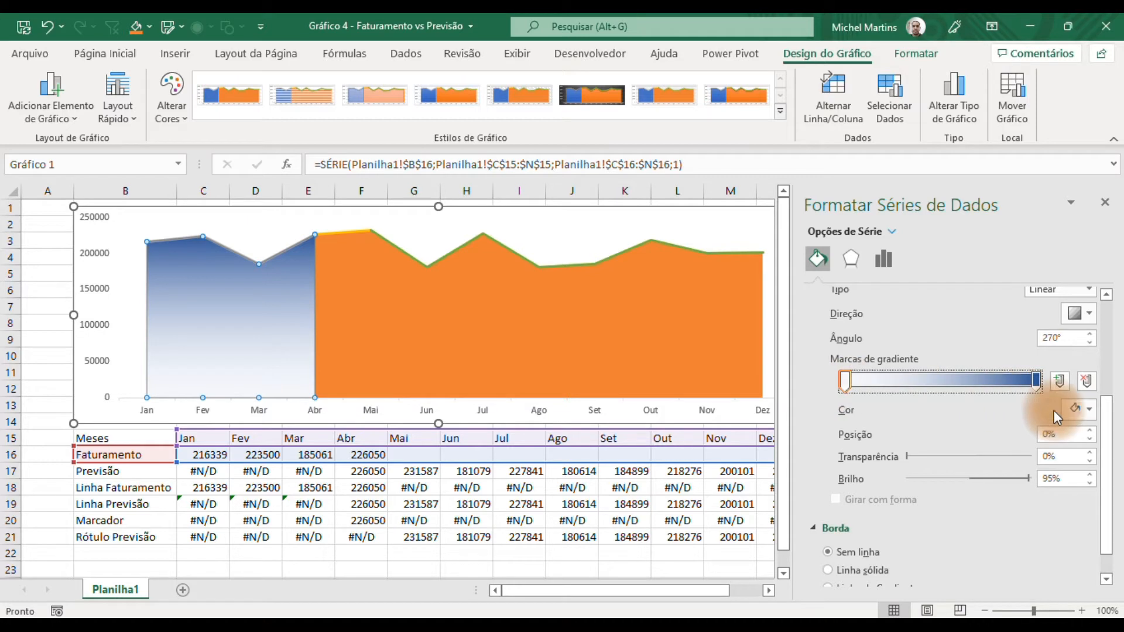
pyautogui.click(1076, 411)
pyautogui.click(1087, 413)
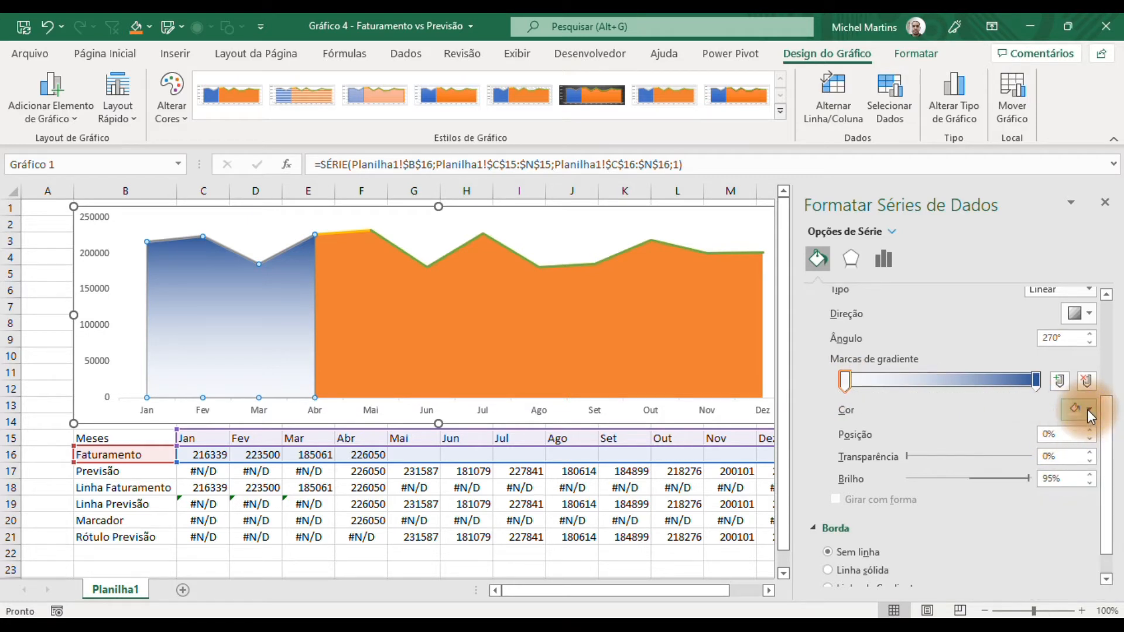
pyautogui.moveTo(1111, 420); pyautogui.dragTo(1104, 477)
pyautogui.click(1088, 376)
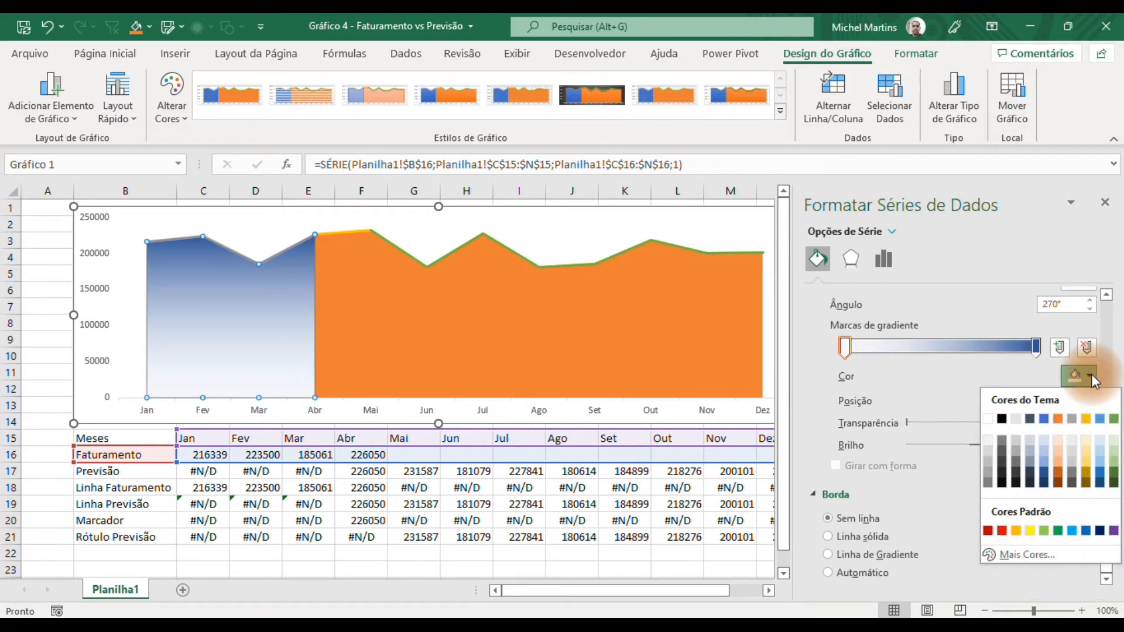
pyautogui.click(1001, 417)
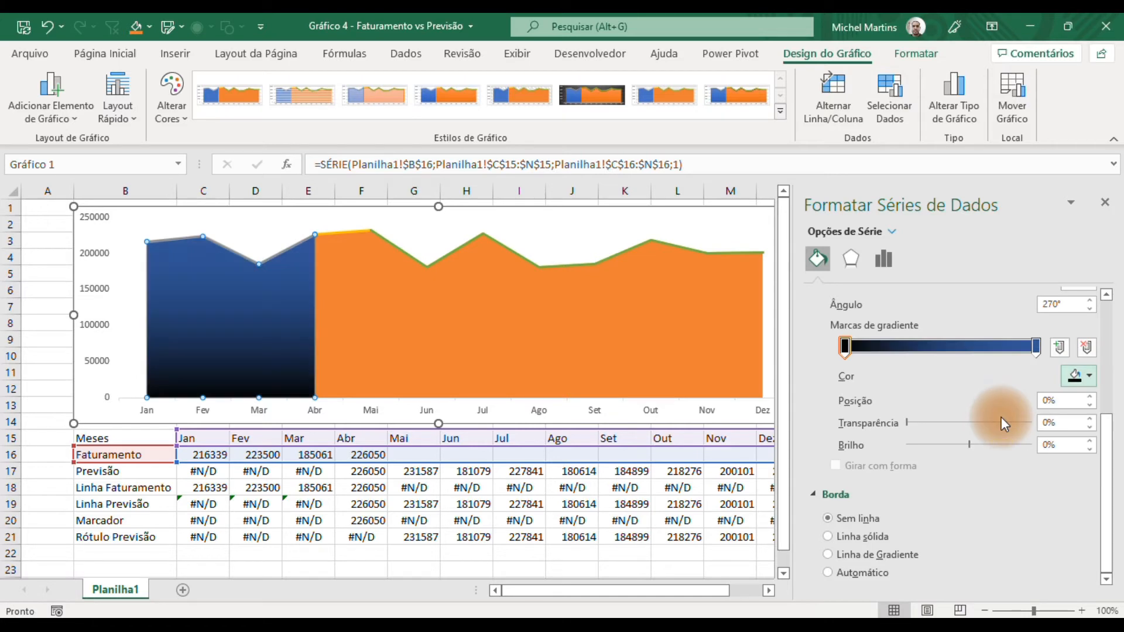
# Close the series formatting and fill the whole chart background with black
pyautogui.click(61, 405)
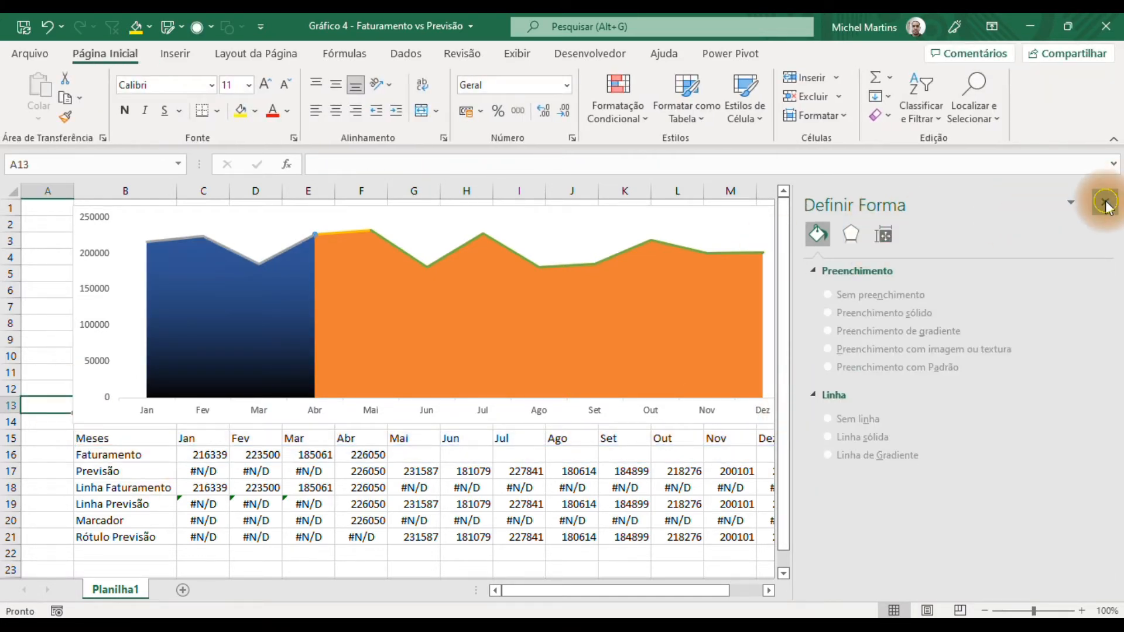
pyautogui.click(1107, 204)
pyautogui.click(802, 304)
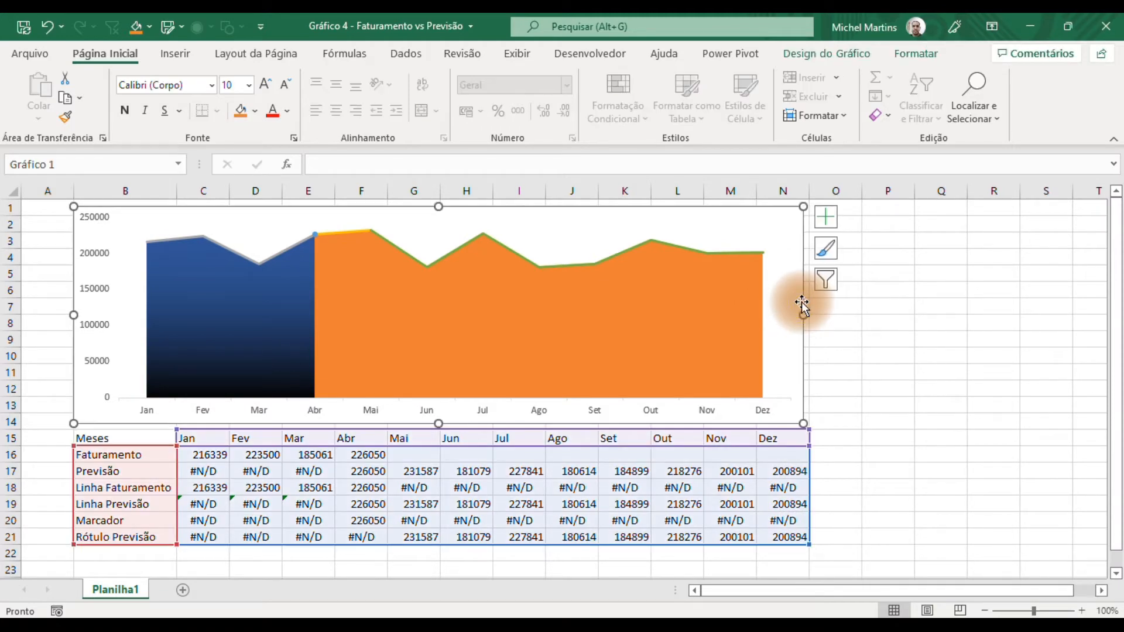
pyautogui.click(253, 111)
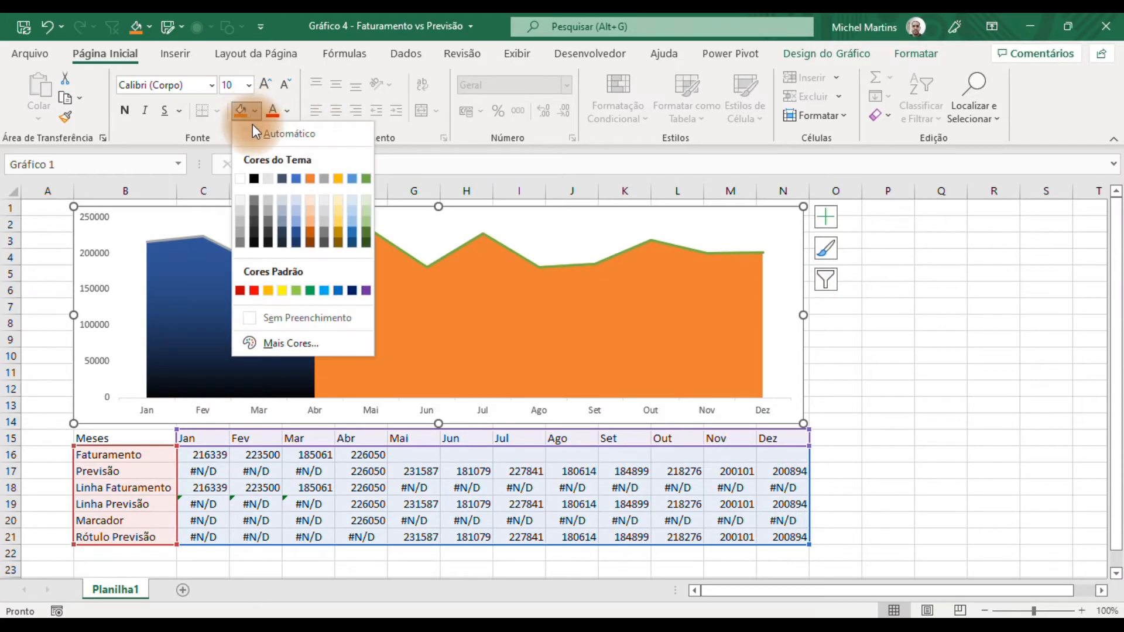
pyautogui.click(254, 179)
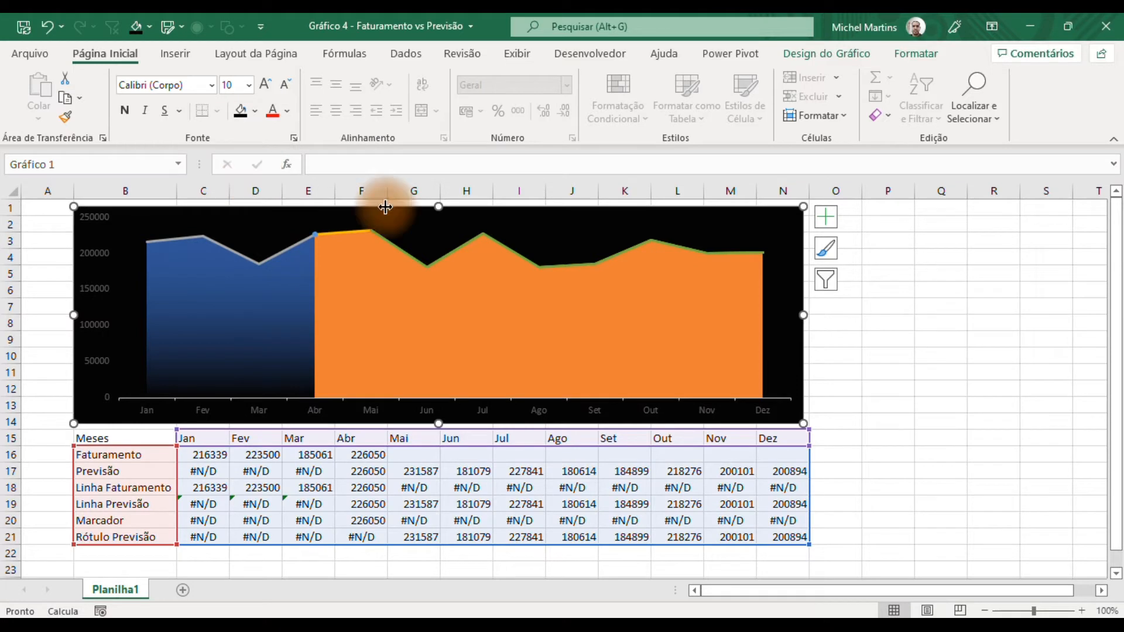
# Hide the chart's primary vertical axis, keeping the horizontal one
pyautogui.click(822, 218)
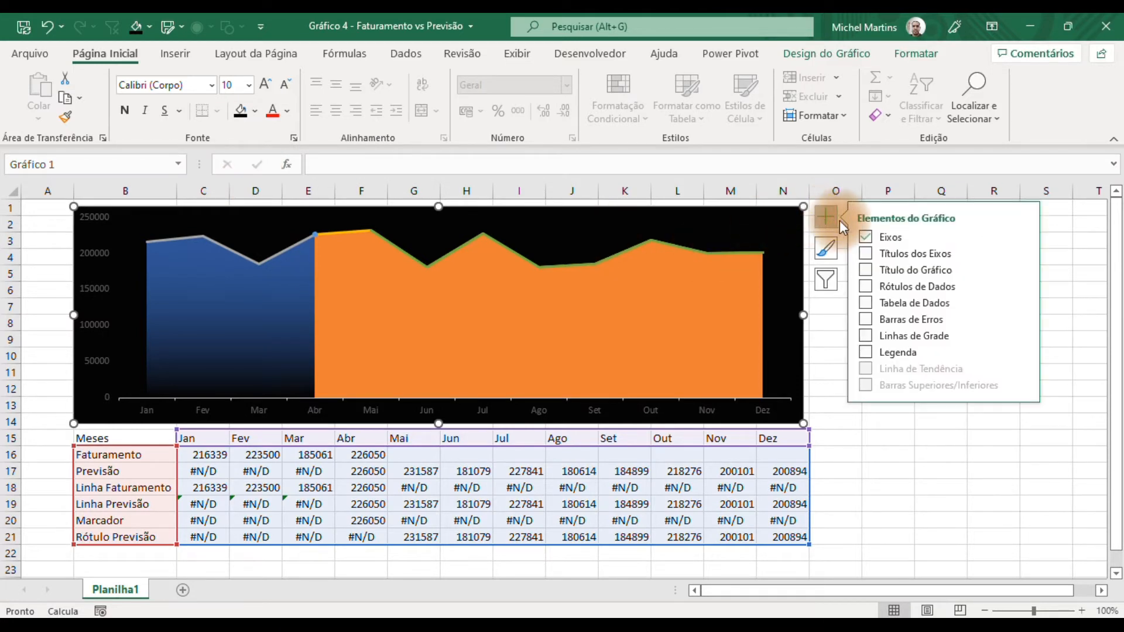
pyautogui.click(1023, 236)
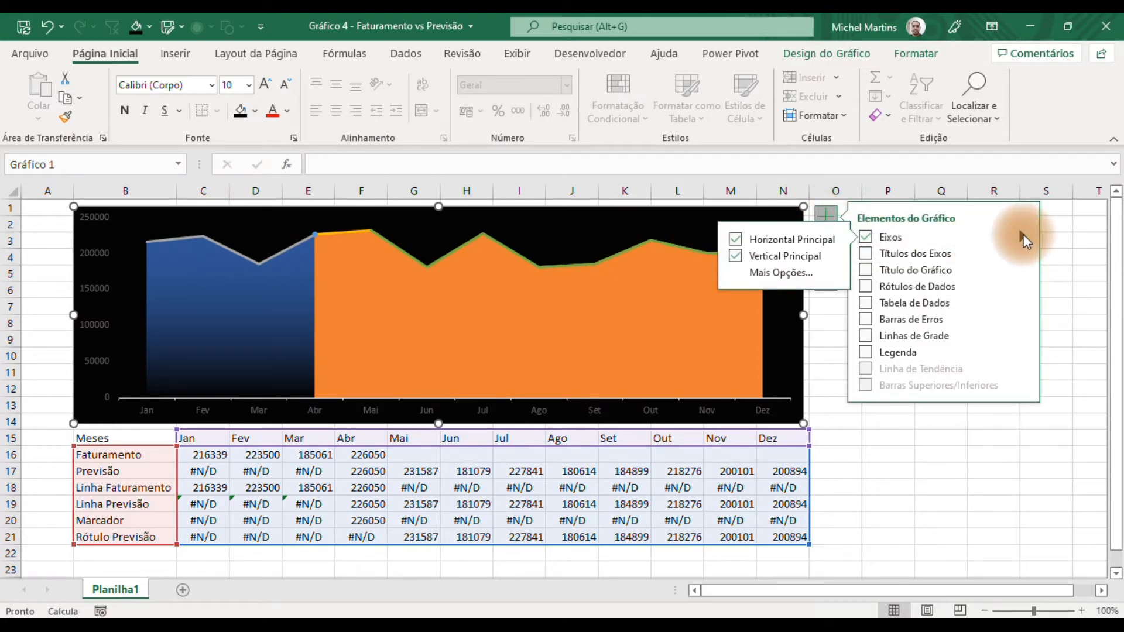
pyautogui.click(736, 257)
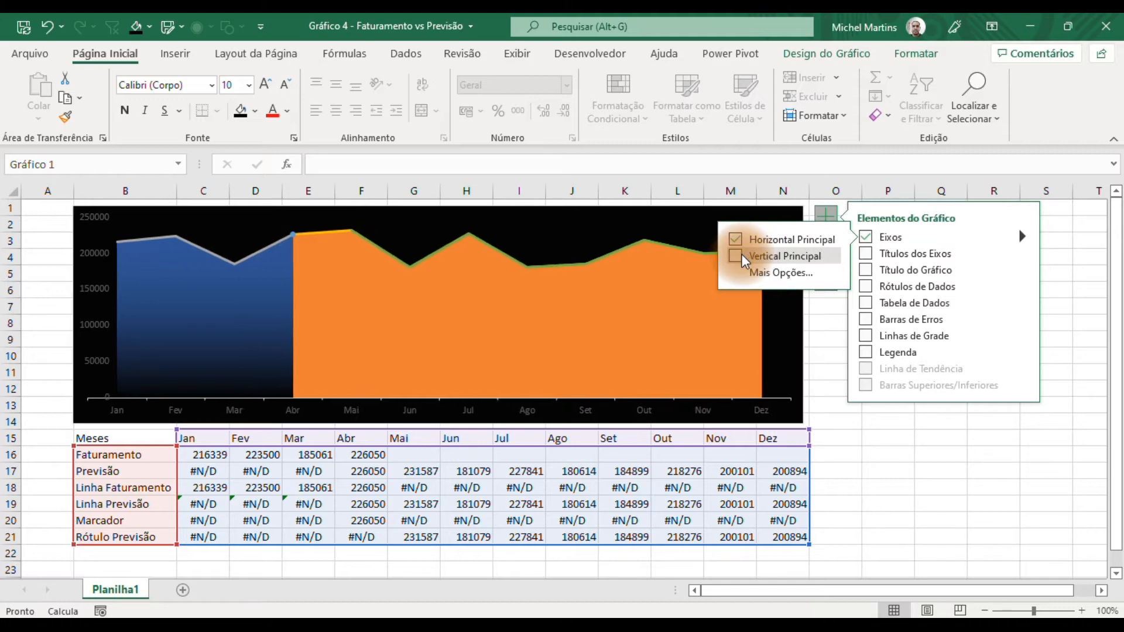
pyautogui.click(827, 387)
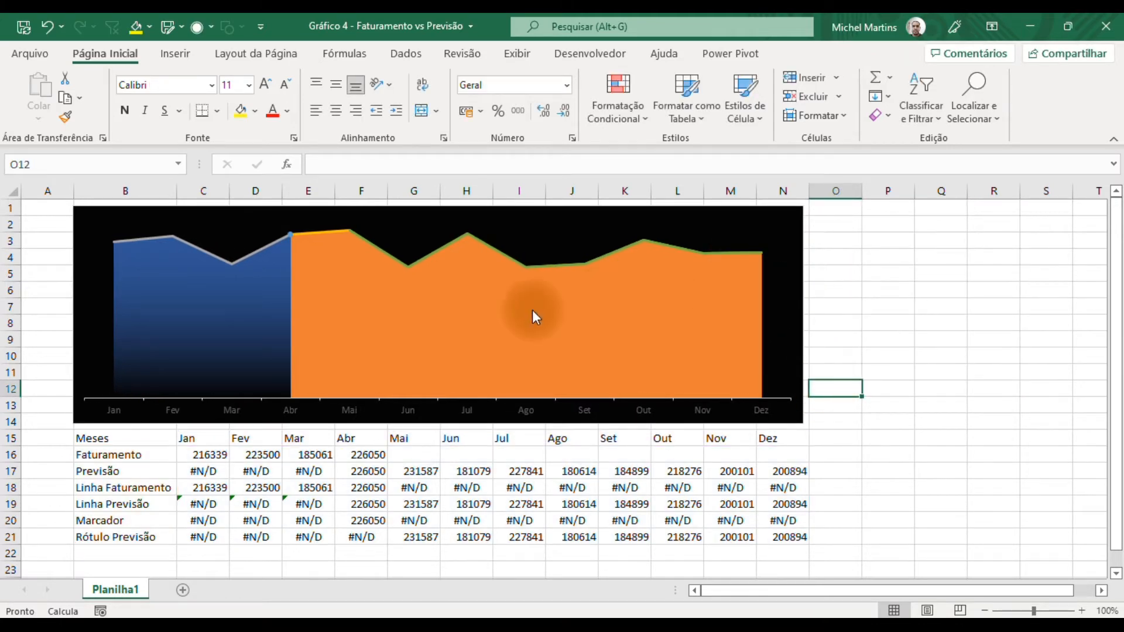
# Apply a gradient fill to the Previsão area series
pyautogui.click(371, 308)
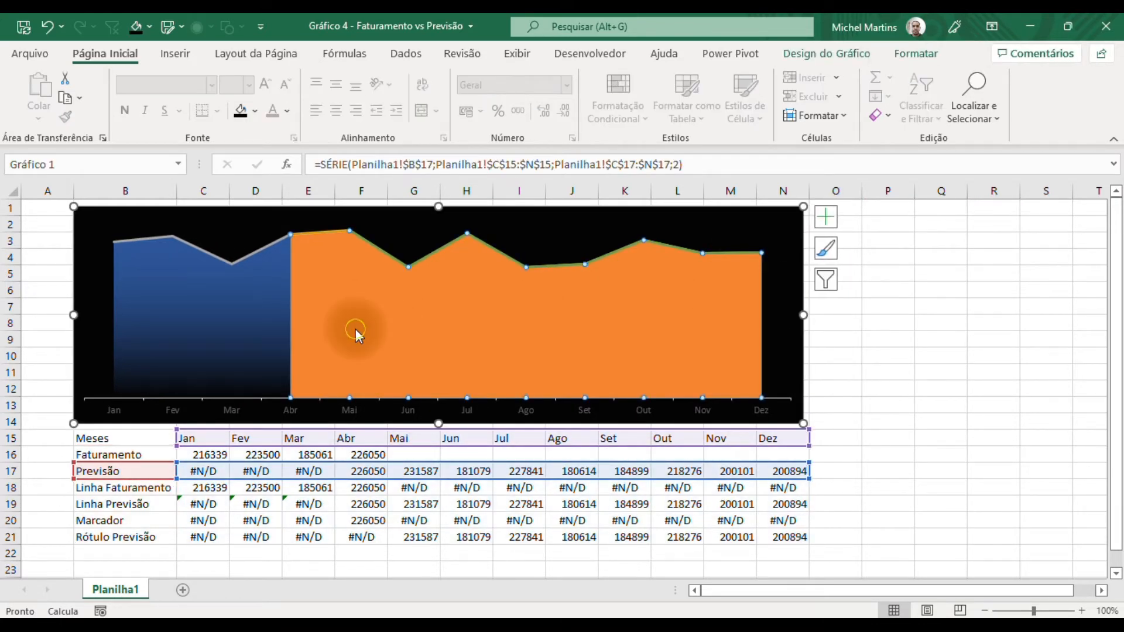
pyautogui.rightClick(356, 330)
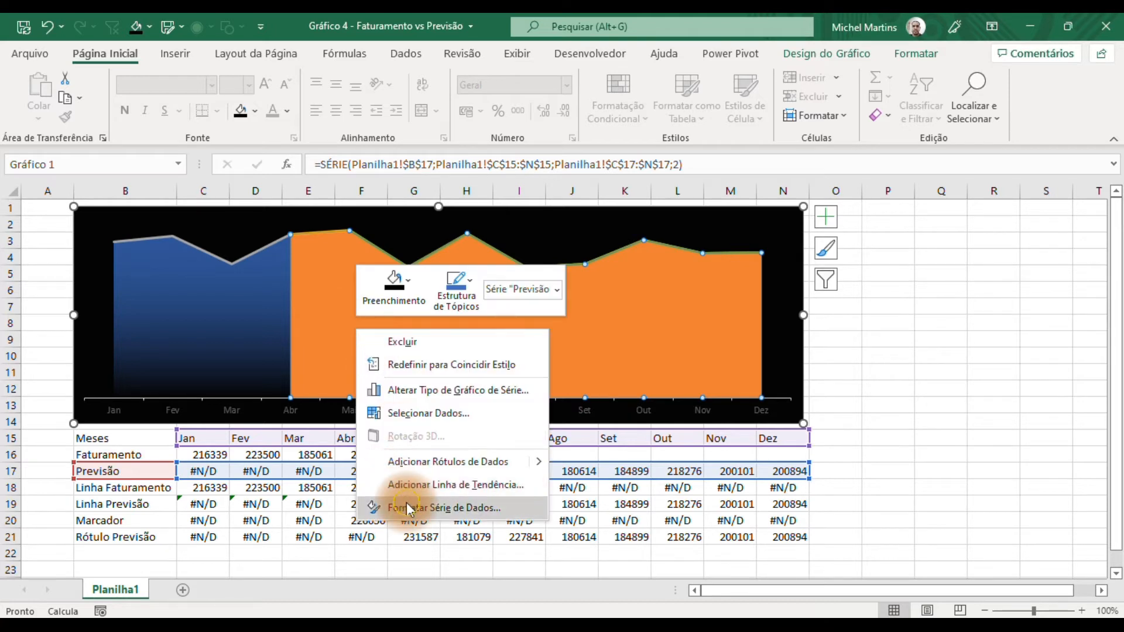
pyautogui.click(444, 508)
pyautogui.click(816, 267)
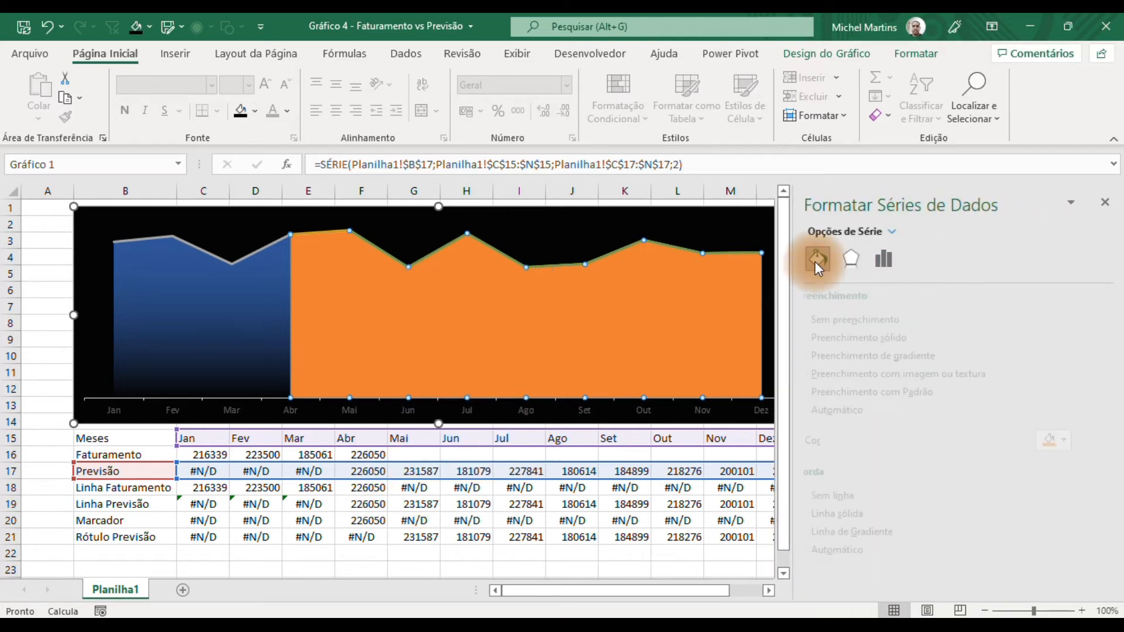
pyautogui.click(811, 471)
pyautogui.click(828, 356)
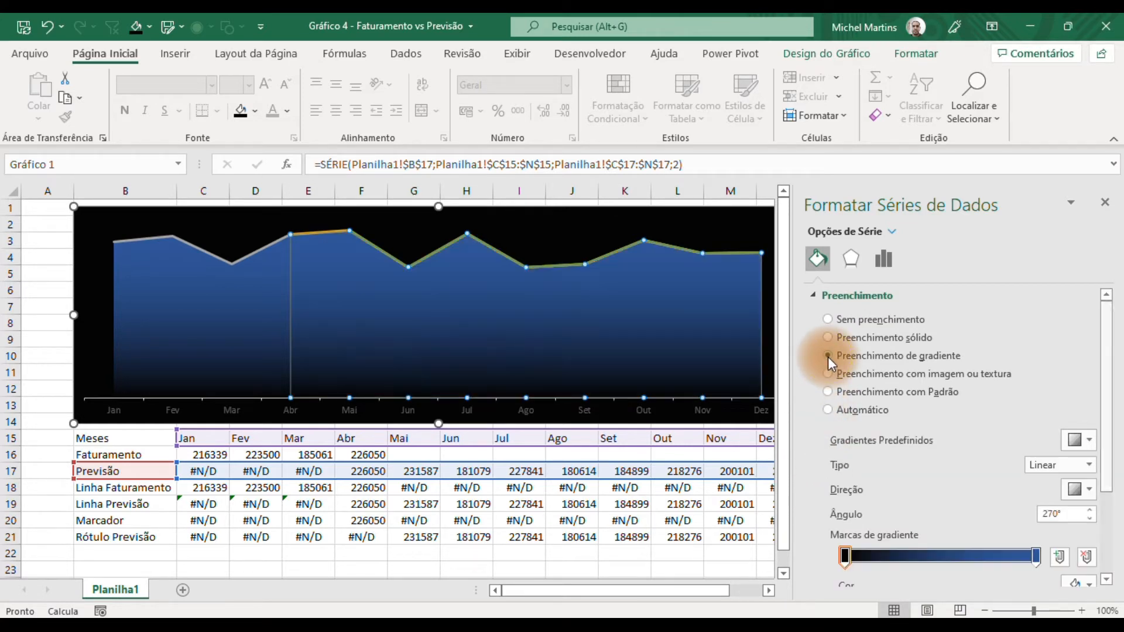
# Colour the 100% stop of the Previsão gradient with the dark grey theme shade at -50% brightness
pyautogui.moveTo(1105, 347); pyautogui.dragTo(1107, 430)
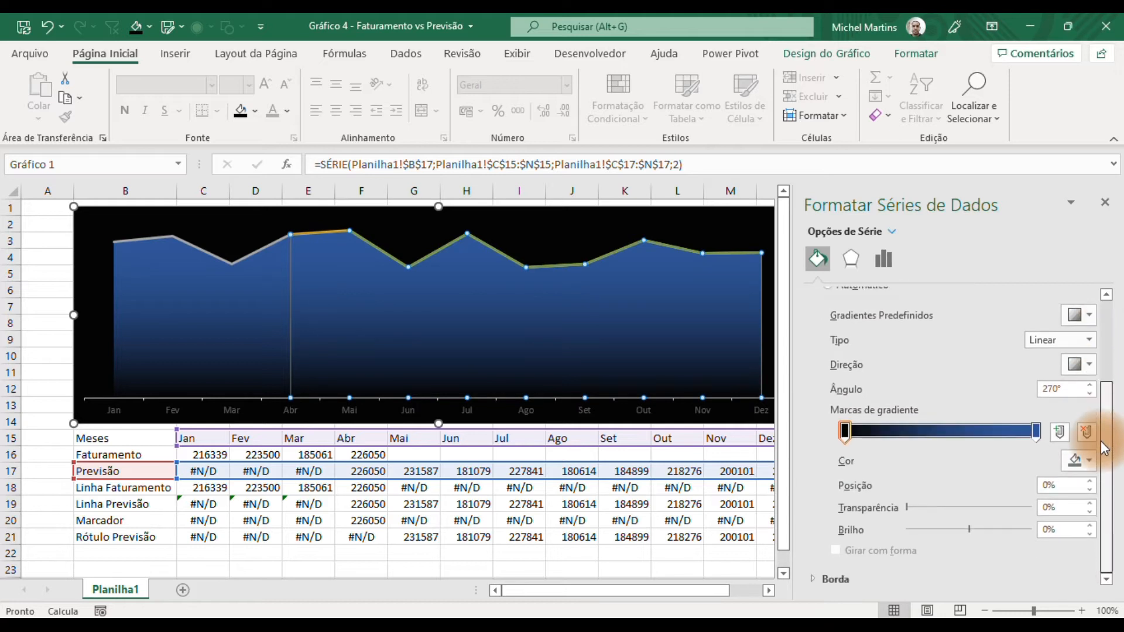
pyautogui.click(1037, 434)
pyautogui.click(1087, 463)
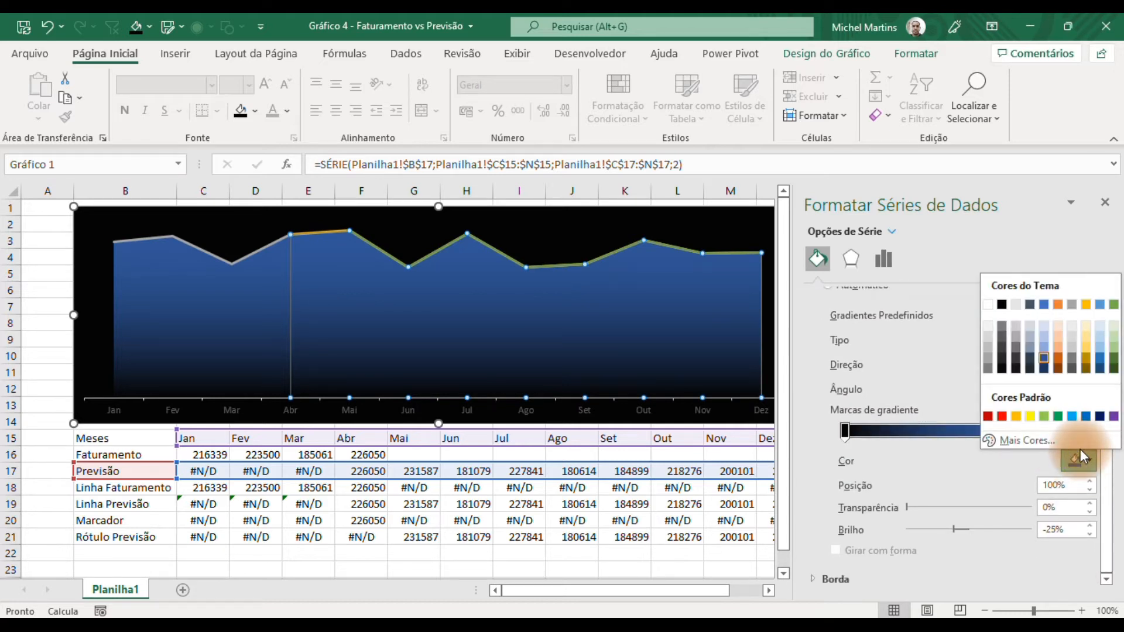
pyautogui.click(1017, 350)
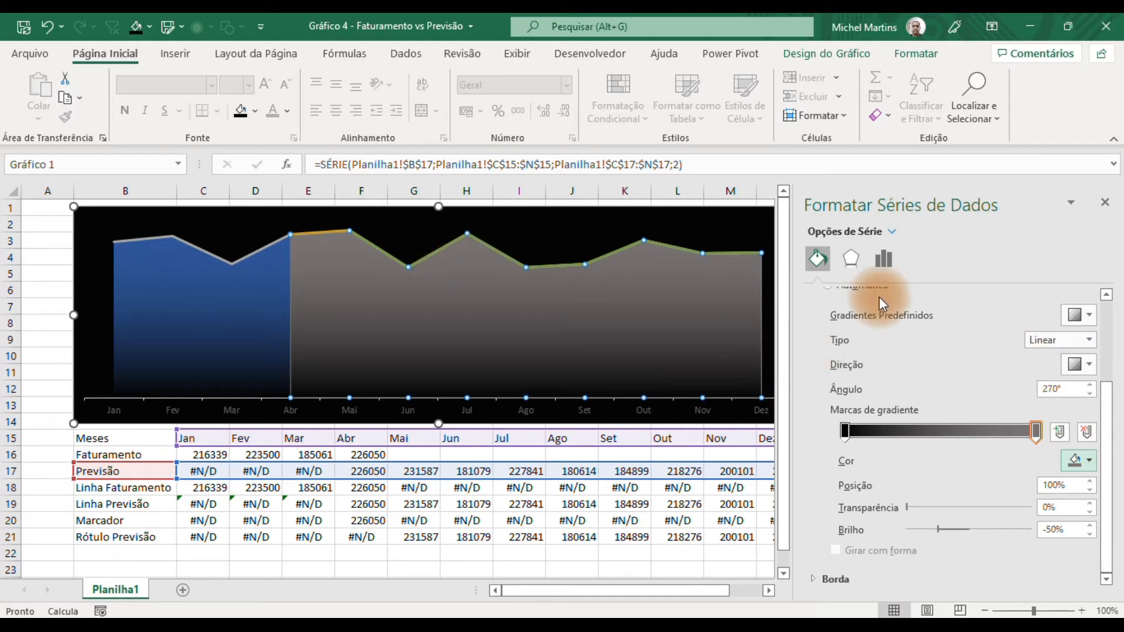
# Apply a gradient line to the Linha Faturamento series and remove the two middle gradient stops
pyautogui.click(891, 232)
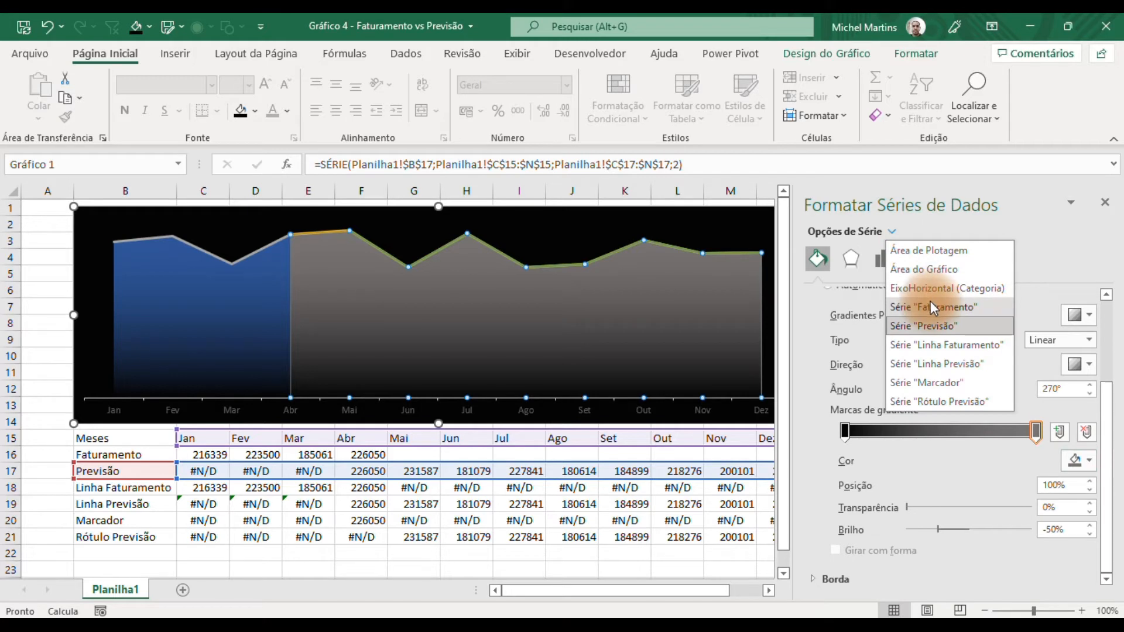
pyautogui.click(934, 344)
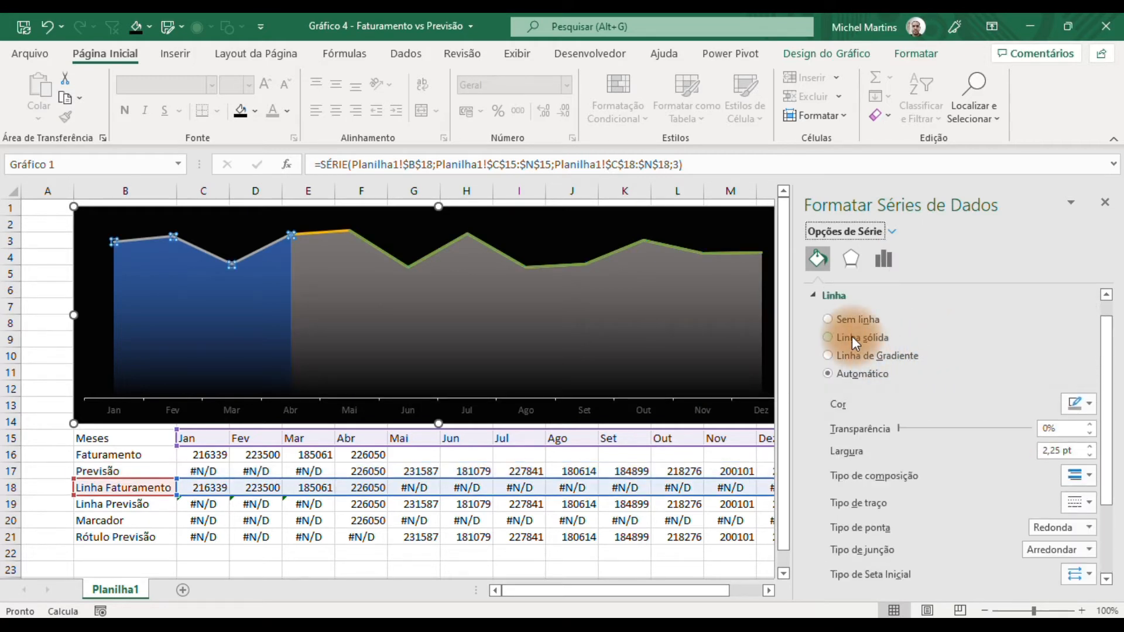
pyautogui.click(828, 356)
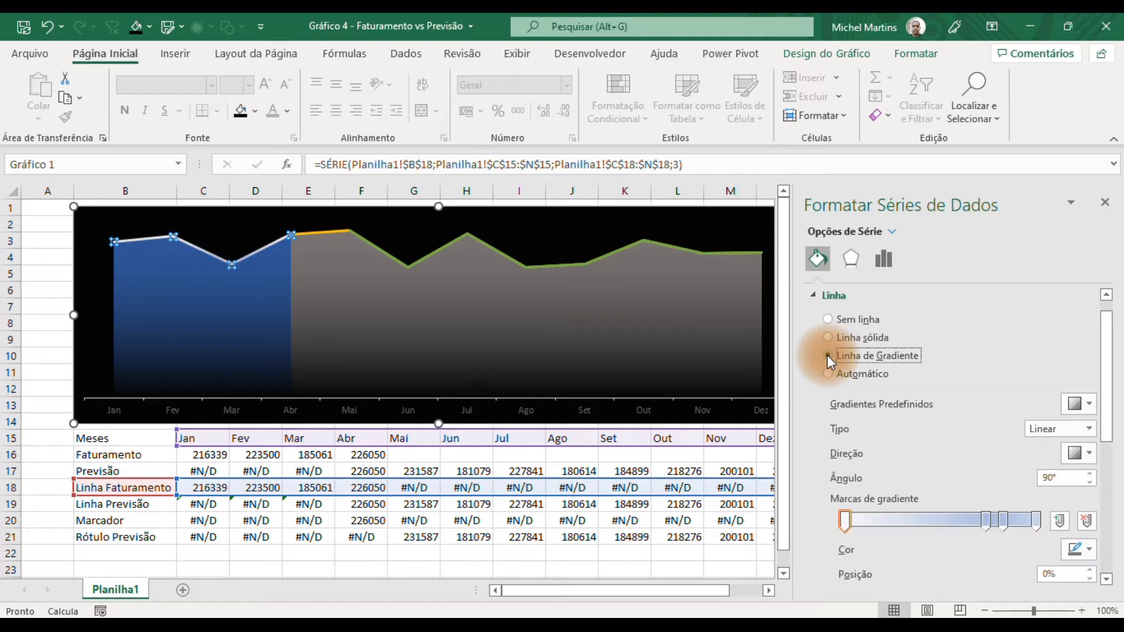
pyautogui.moveTo(1106, 346); pyautogui.dragTo(1106, 432)
pyautogui.click(1087, 332)
pyautogui.click(1003, 333)
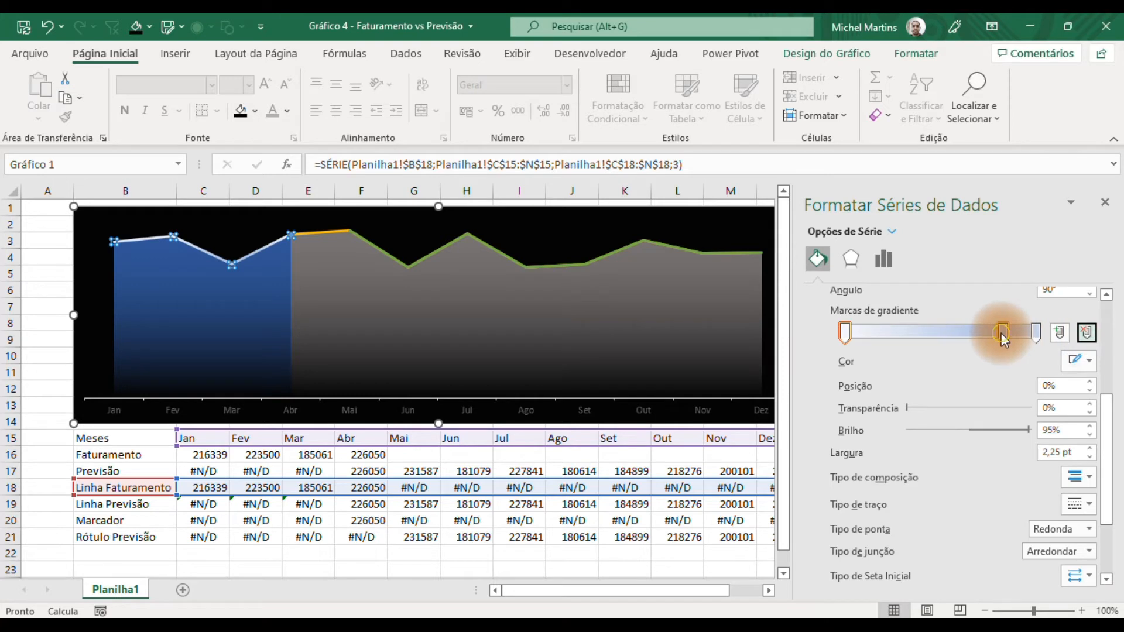
pyautogui.click(1087, 333)
# Set the linear direction of the Linha Faturamento line gradient to 180°
pyautogui.moveTo(1104, 417); pyautogui.dragTo(1099, 375)
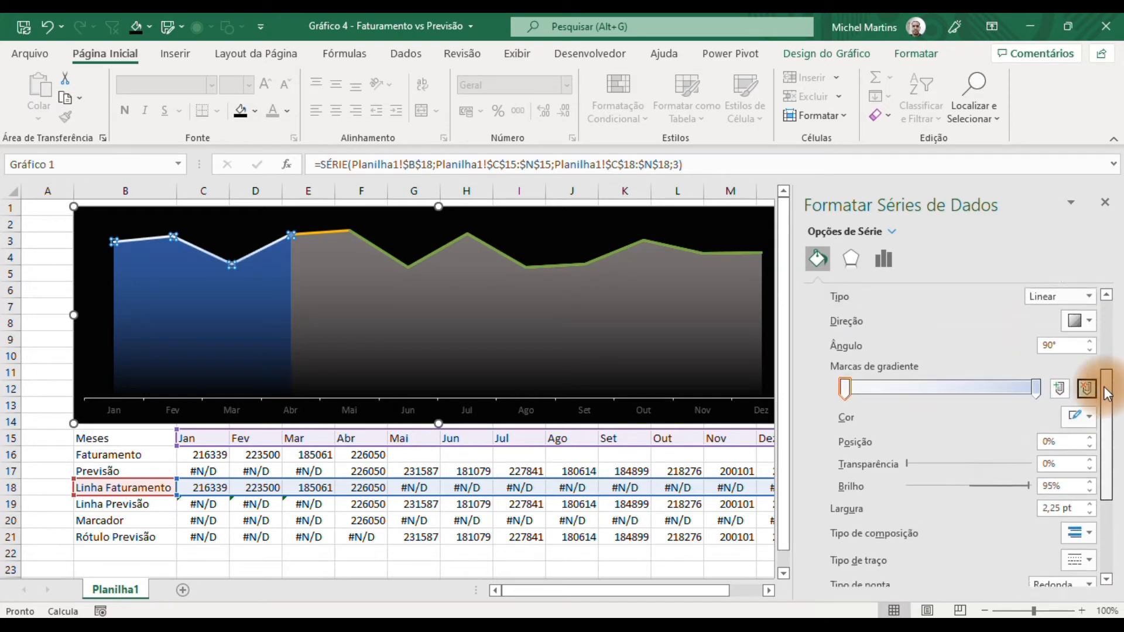
pyautogui.click(1084, 326)
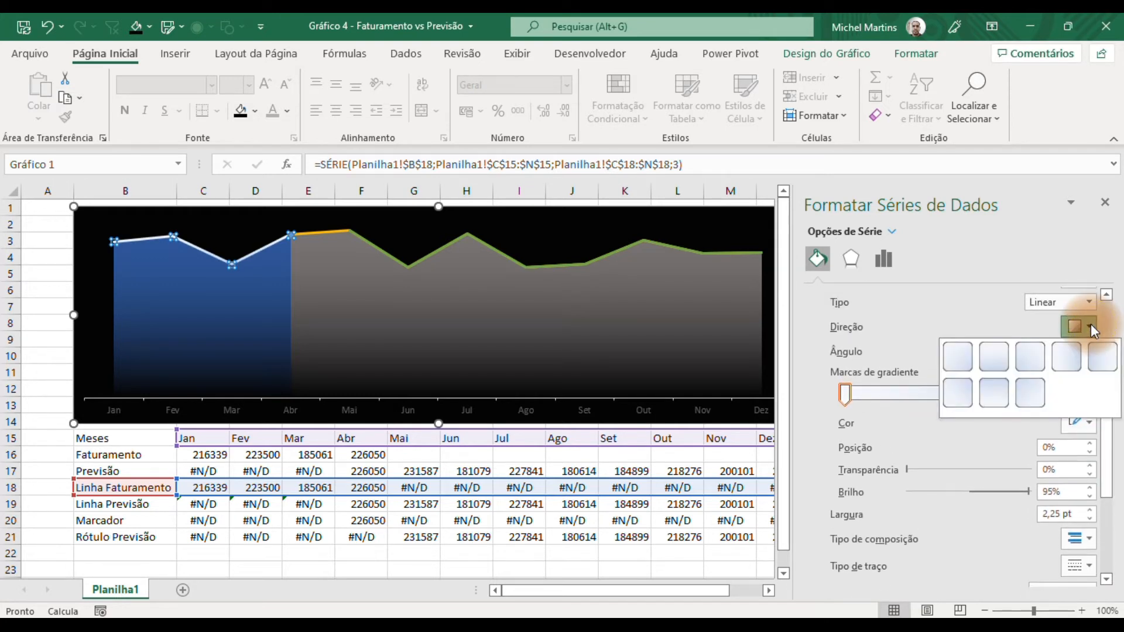
pyautogui.click(1101, 363)
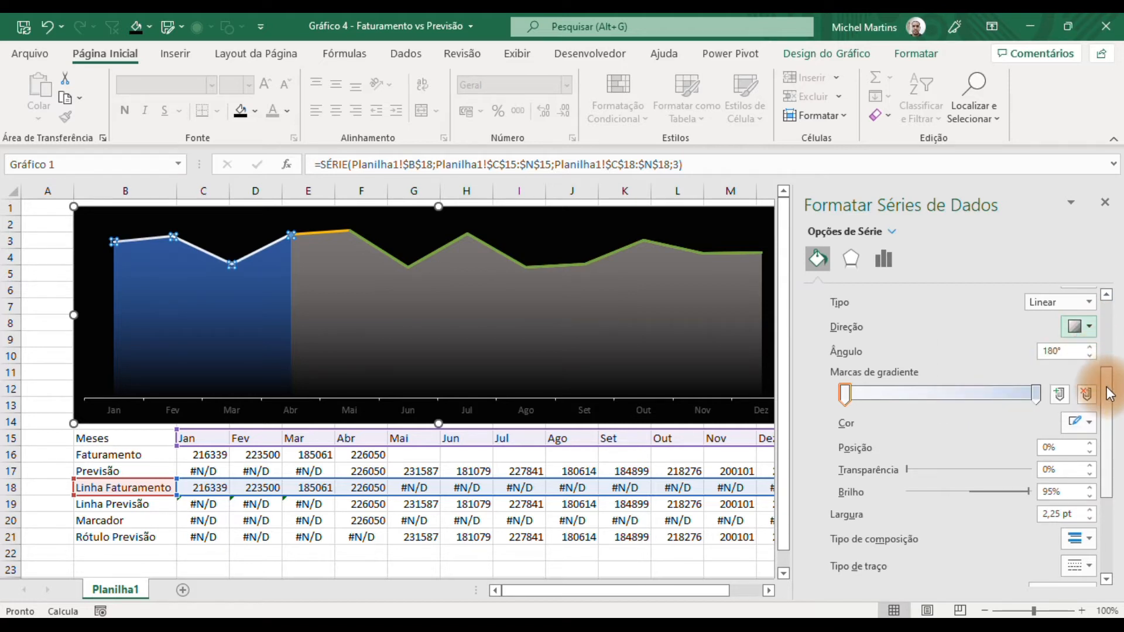
# Colour the line gradient's 0% stop with the white theme shade at -25% brightness and the 100% stop with blue at 60%
pyautogui.click(1087, 422)
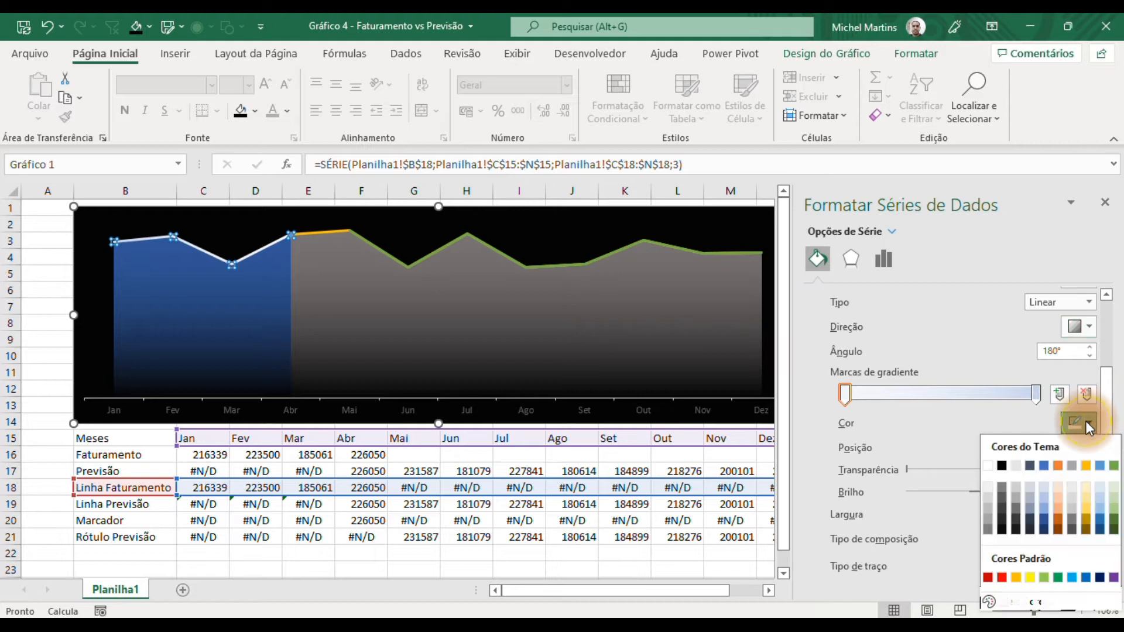
pyautogui.click(992, 507)
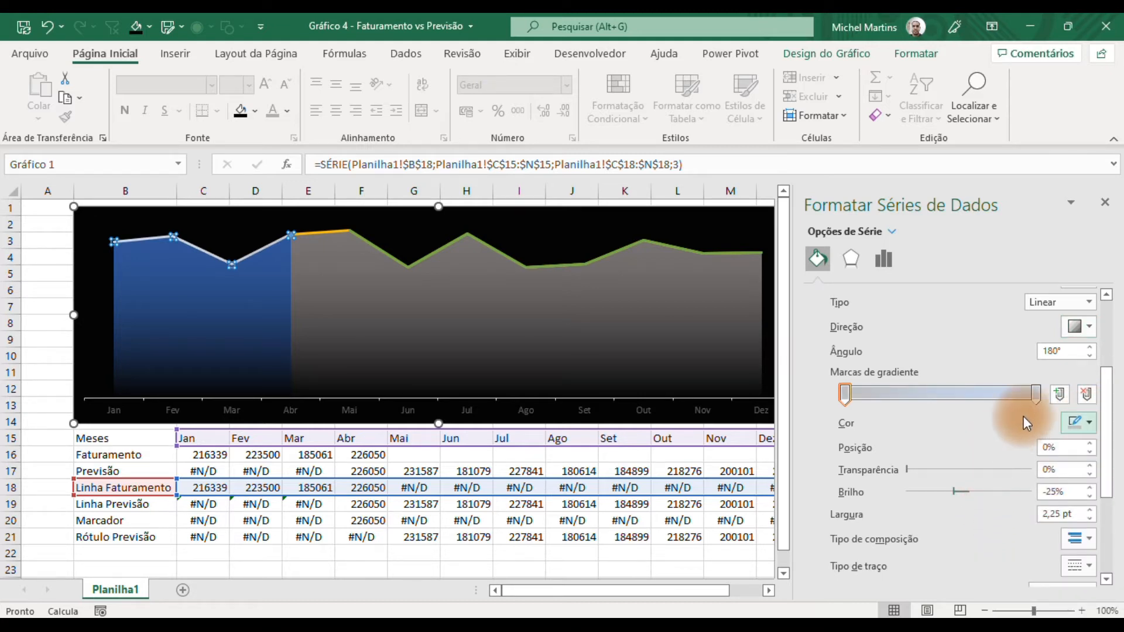
pyautogui.click(1035, 395)
pyautogui.click(1079, 422)
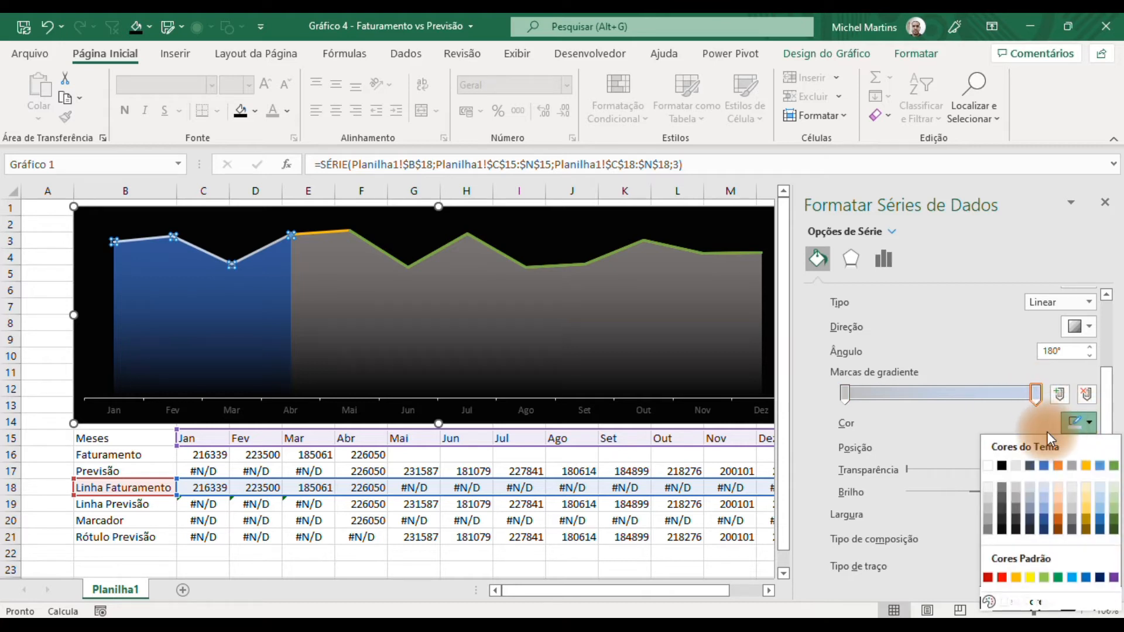
pyautogui.click(1042, 497)
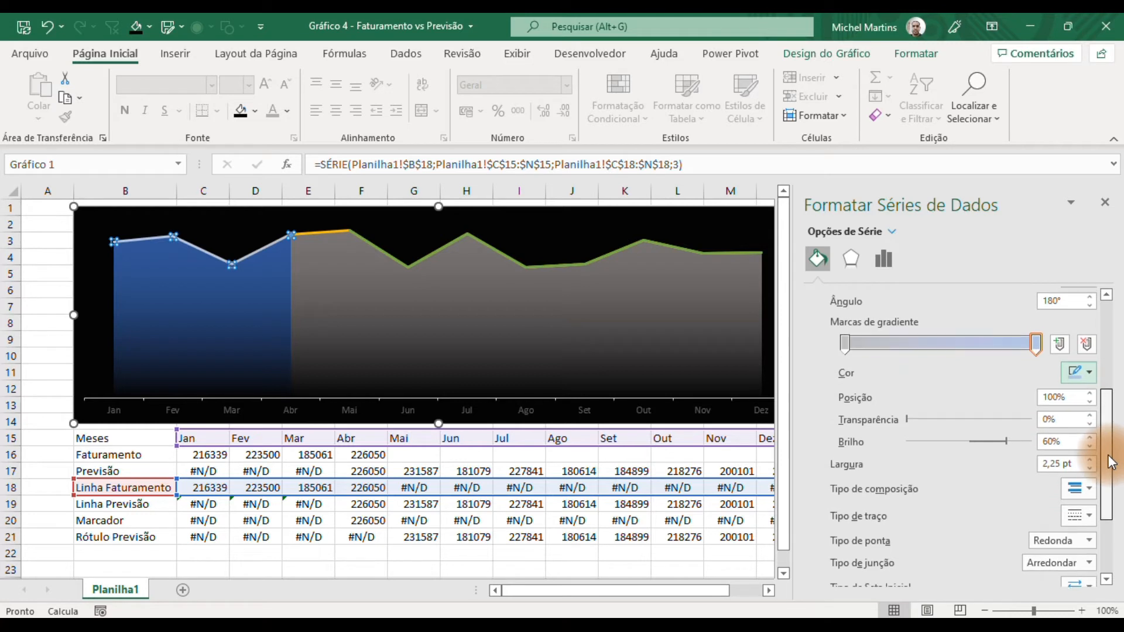
# Set the Linha Faturamento line width to 12 pt and make the line smoothed
pyautogui.scroll(-1, 1053, 480)
pyautogui.click(1061, 461)
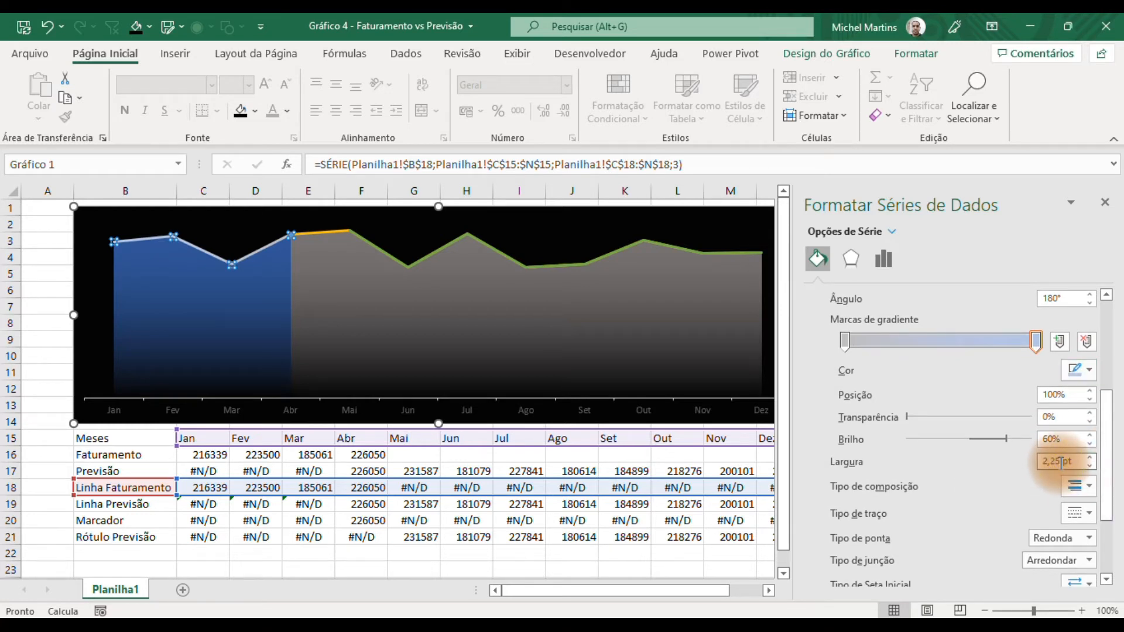
pyautogui.press('BackSpace')
pyautogui.press('BackSpace')
pyautogui.press('BackSpace')
pyautogui.press('BackSpace')
pyautogui.write('12')
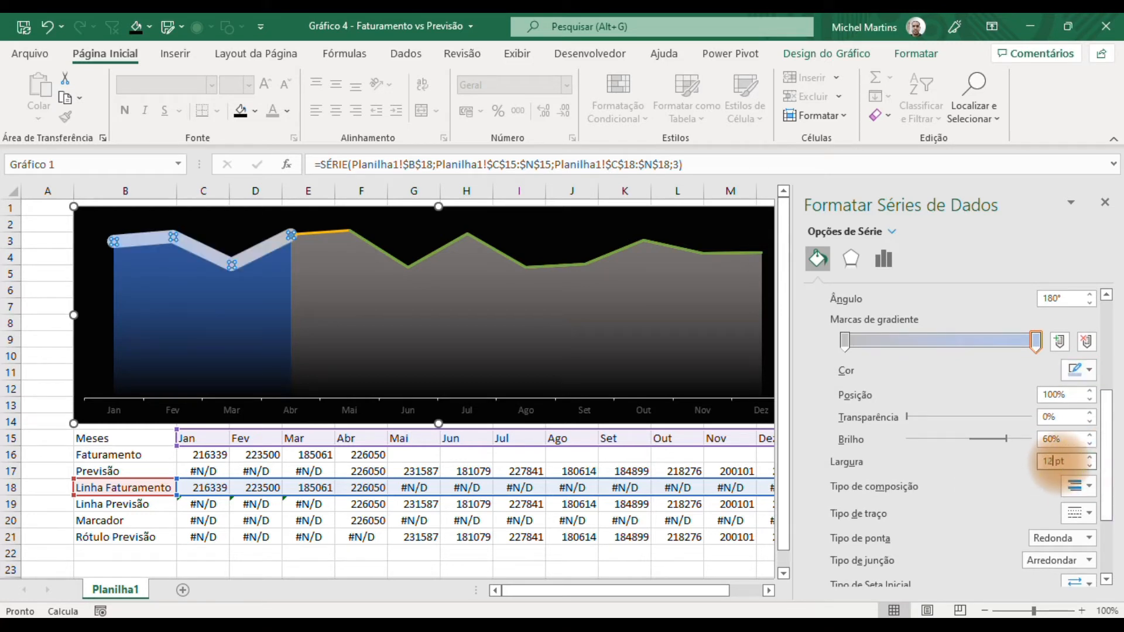
pyautogui.moveTo(1108, 457); pyautogui.dragTo(1111, 529)
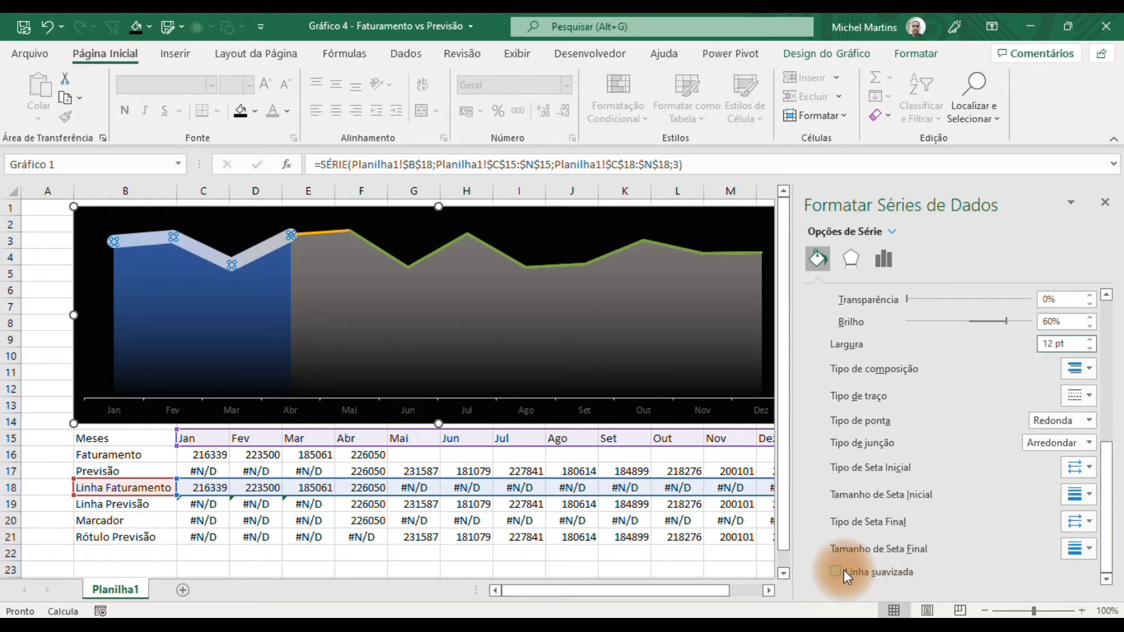
pyautogui.click(837, 571)
# Set the first gradient stop to theme blue at -25% brightness and 8% position, and the 100% stop to blue at 80% brightness
pyautogui.moveTo(1105, 465); pyautogui.dragTo(1110, 404)
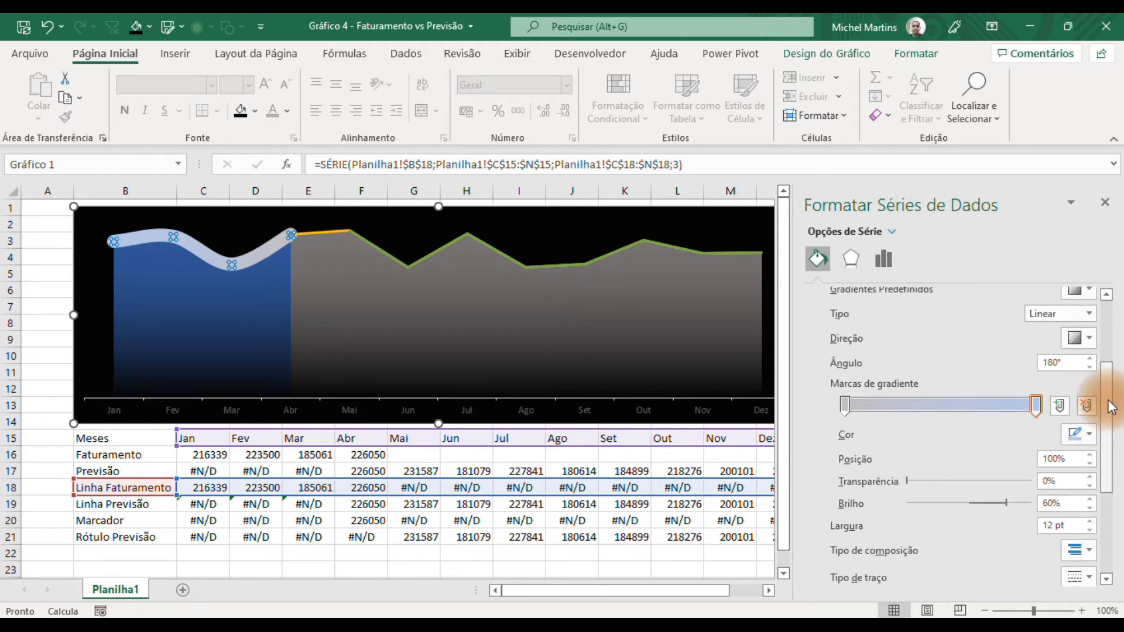
pyautogui.click(848, 402)
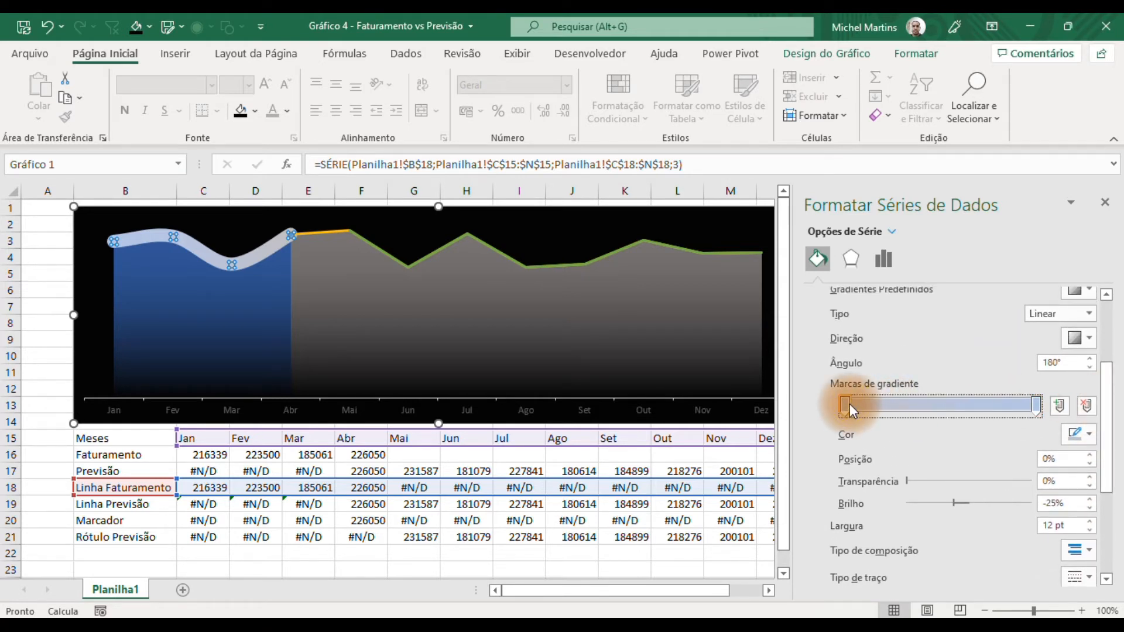
pyautogui.click(1087, 434)
pyautogui.click(1046, 331)
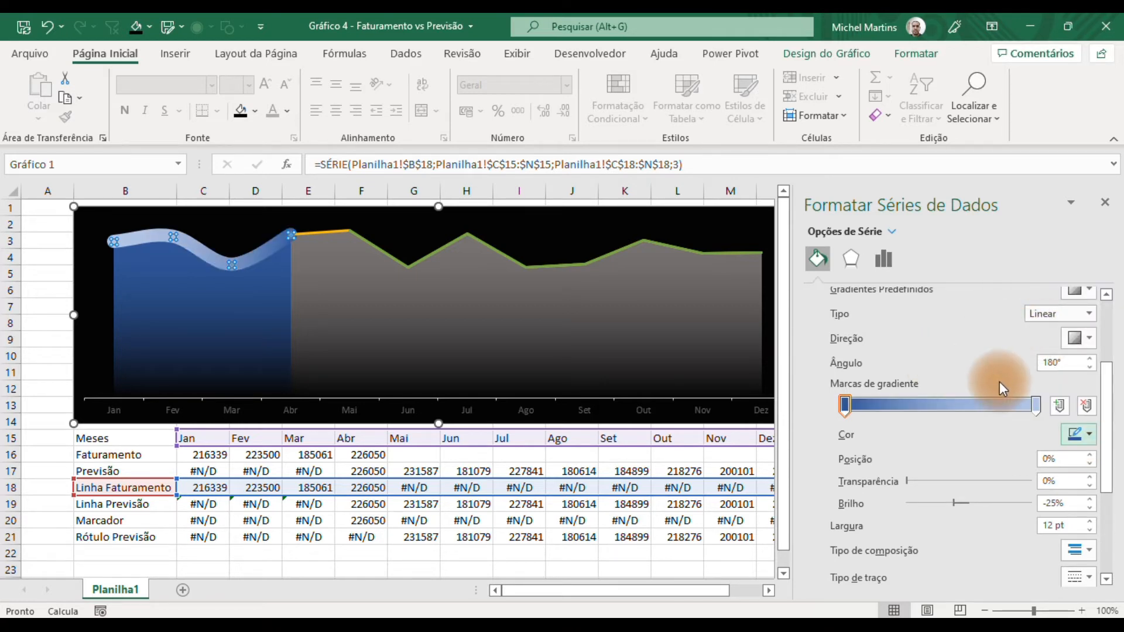
pyautogui.click(1035, 404)
pyautogui.click(1079, 434)
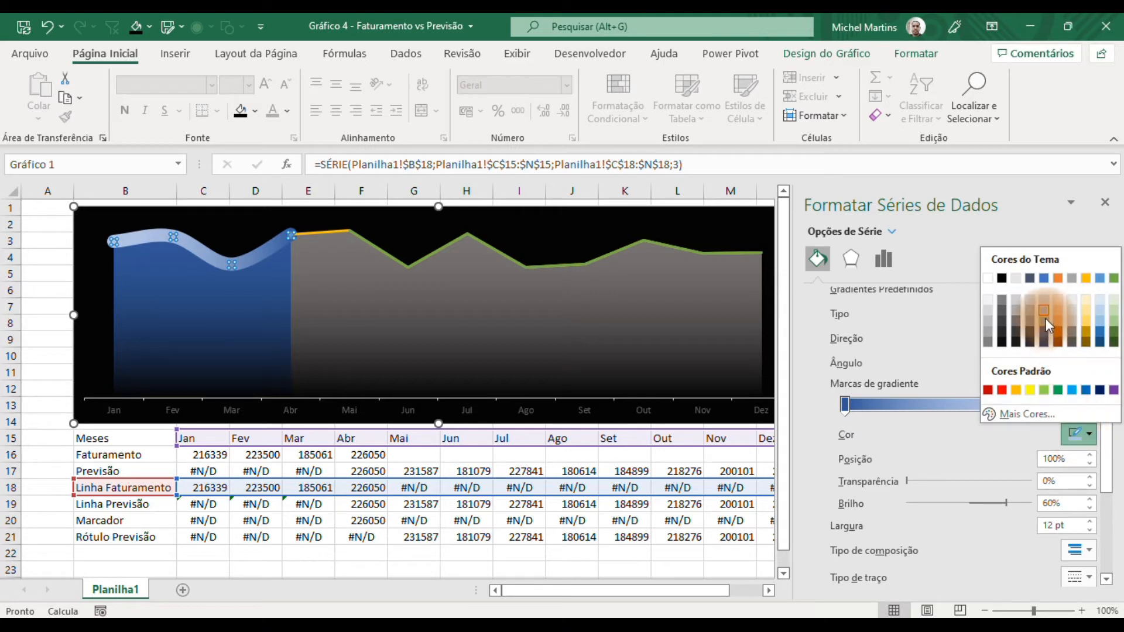
pyautogui.click(1046, 301)
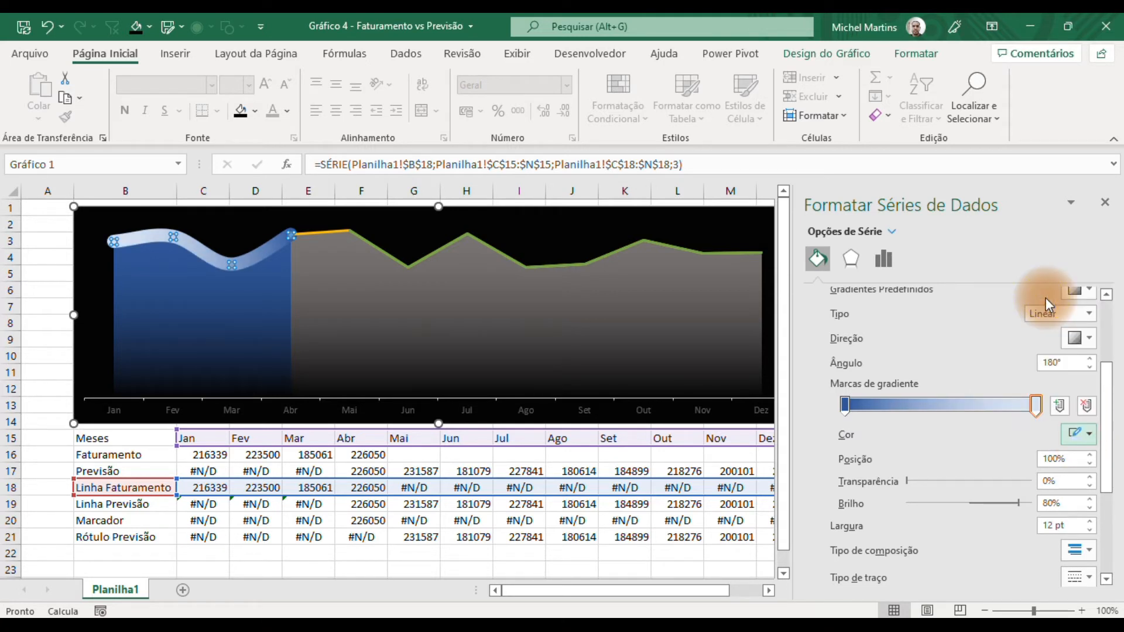
pyautogui.moveTo(859, 405)
pyautogui.mouseDown()
pyautogui.moveTo(886, 405)
pyautogui.moveTo(860, 403)
pyautogui.mouseUp()
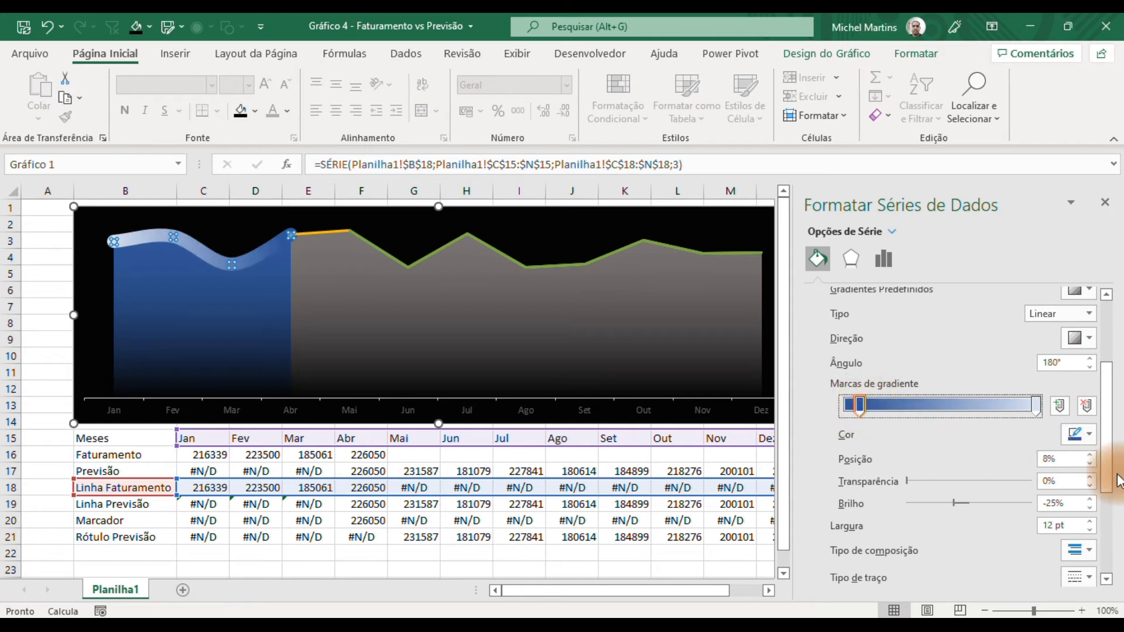
# Try blue-grey at -25% brightness, theme blue at 40% and standard blue on the 8% gradient stop
pyautogui.click(1092, 436)
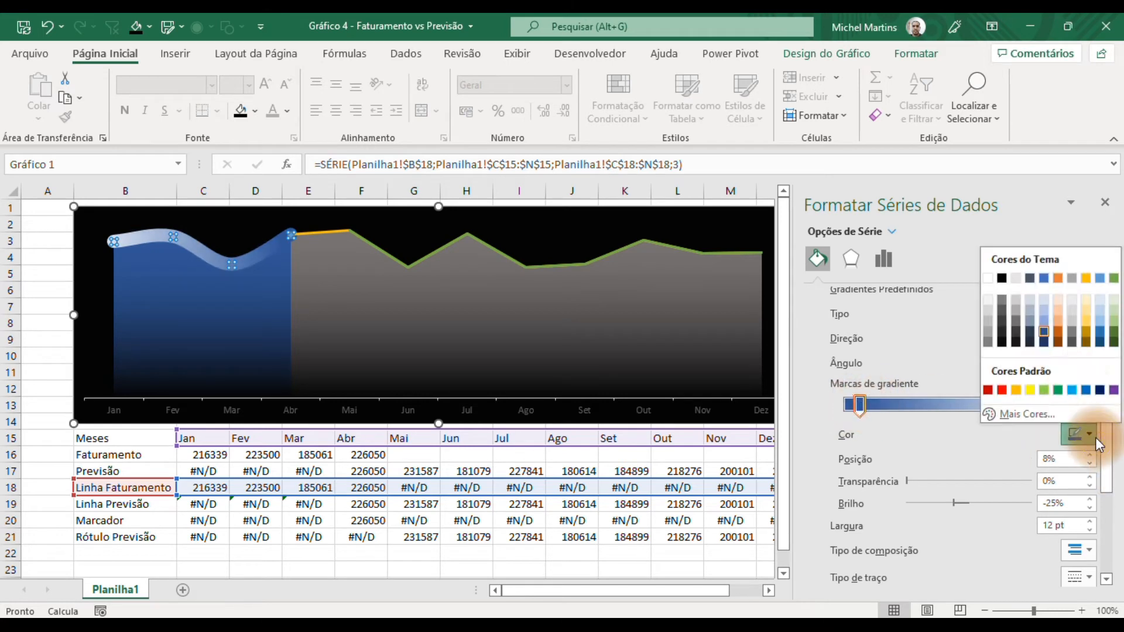
pyautogui.click(1033, 330)
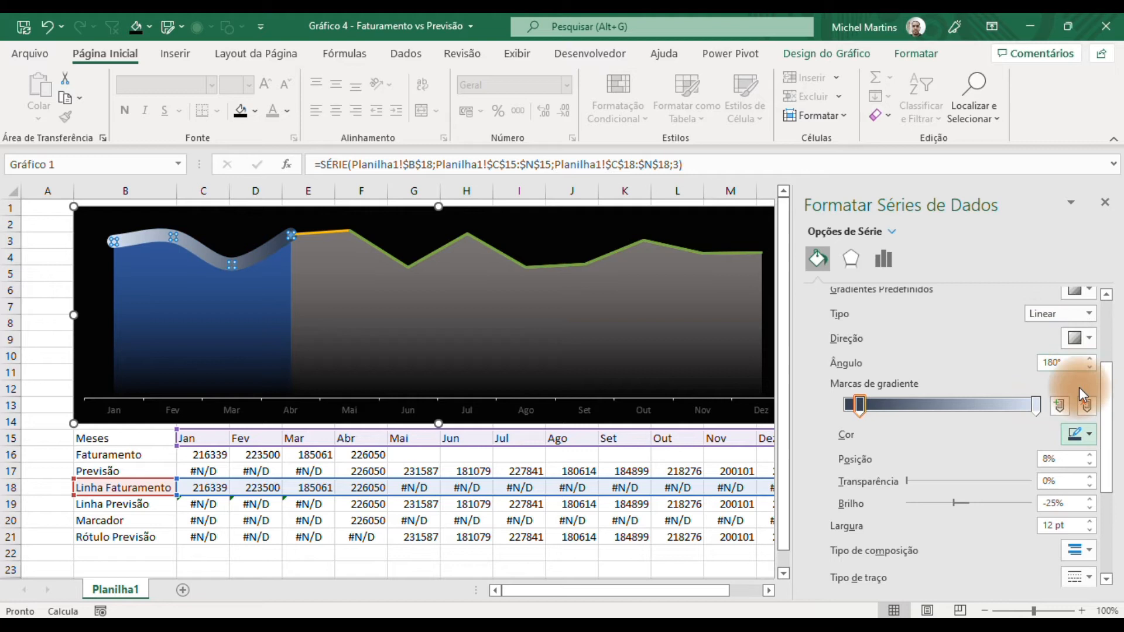
pyautogui.click(1090, 438)
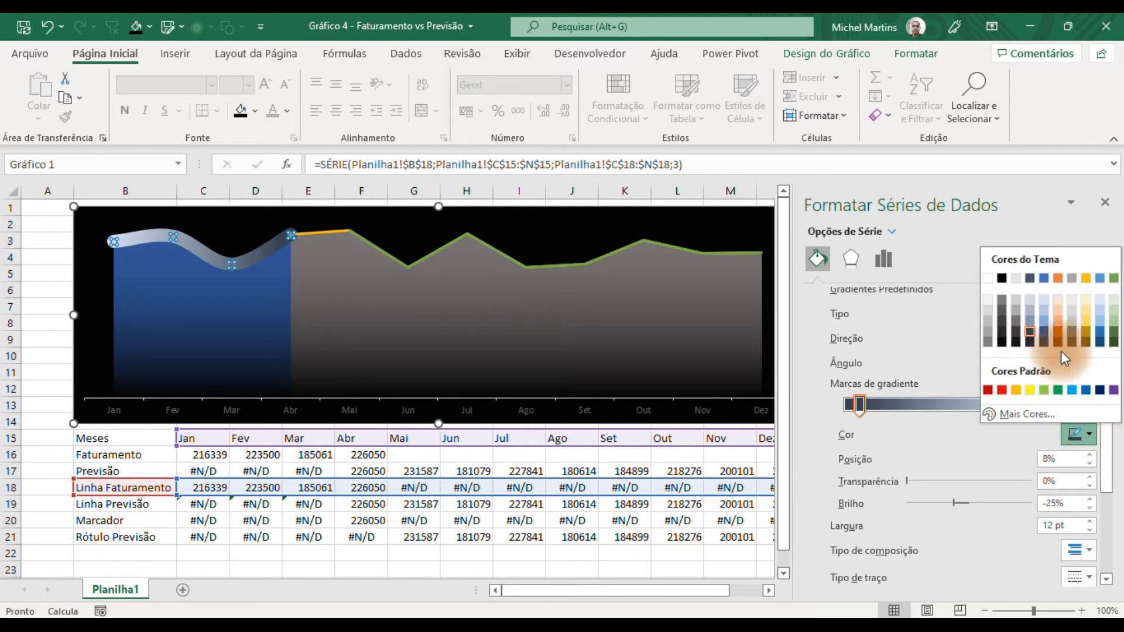
pyautogui.click(1044, 326)
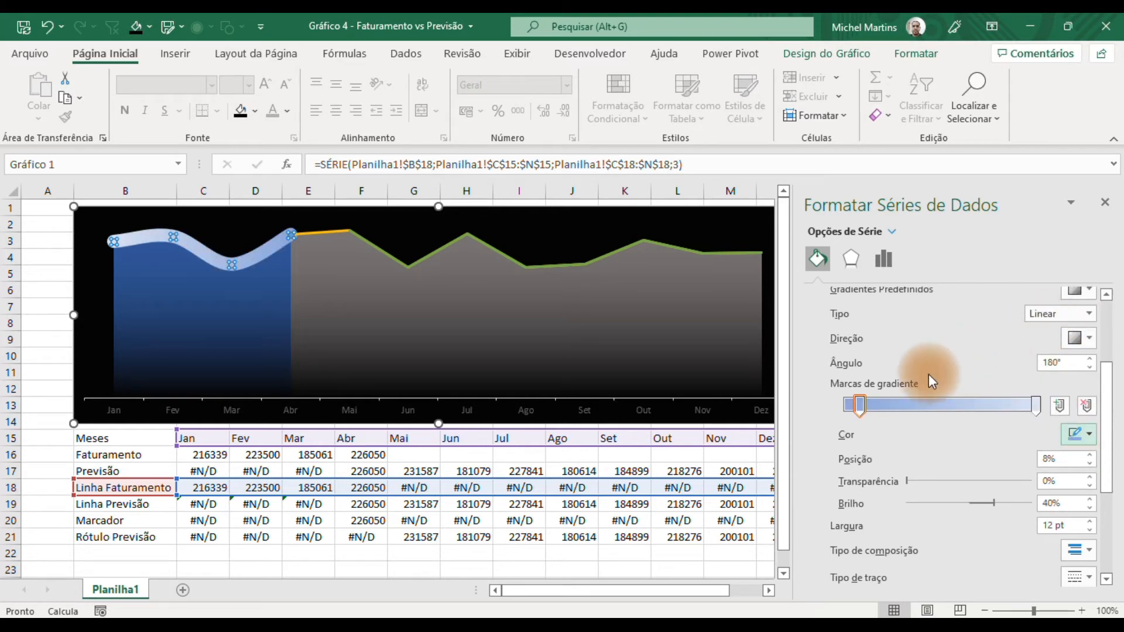
pyautogui.click(1083, 434)
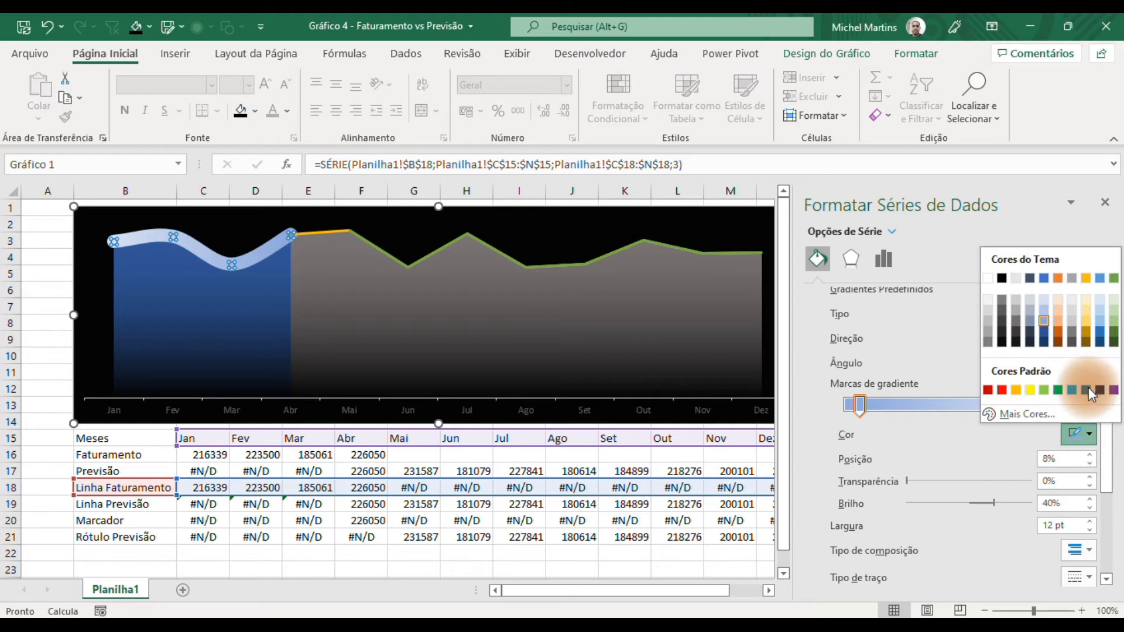
pyautogui.click(1084, 390)
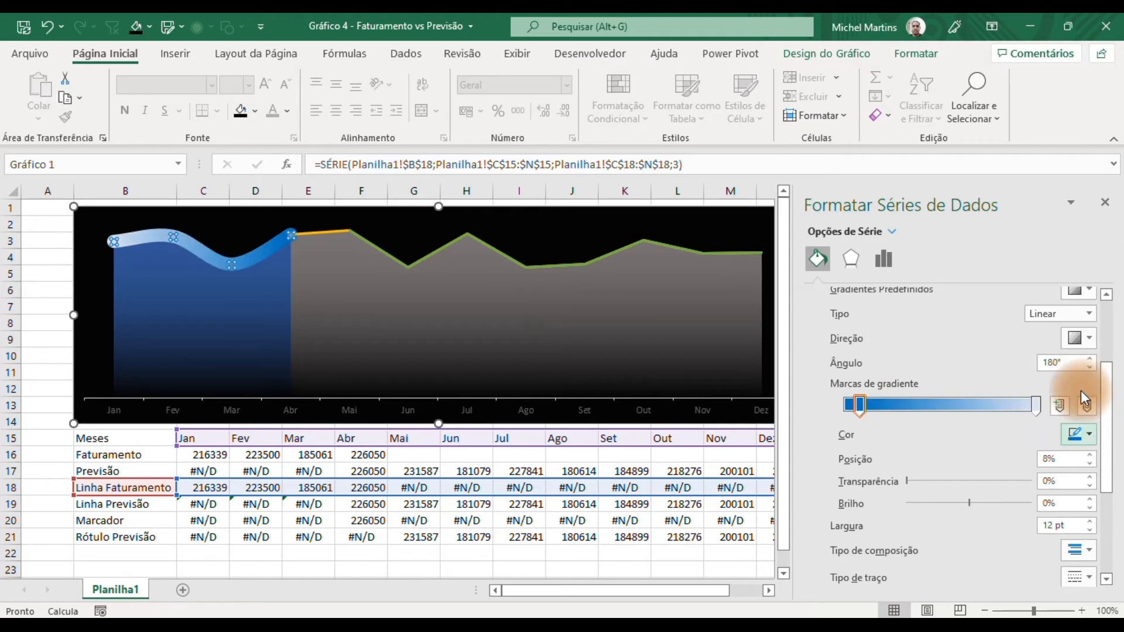
# Colour the 8% stop of the Linha Faturamento gradient with the light blue theme shade at -25% brightness
pyautogui.click(1082, 436)
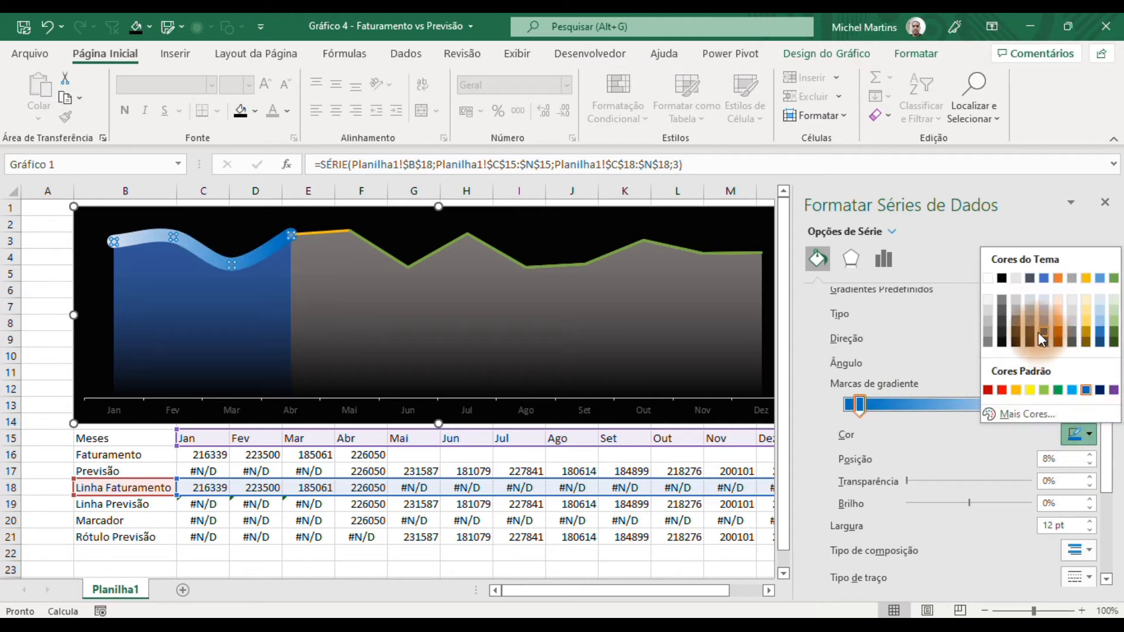
pyautogui.click(1101, 331)
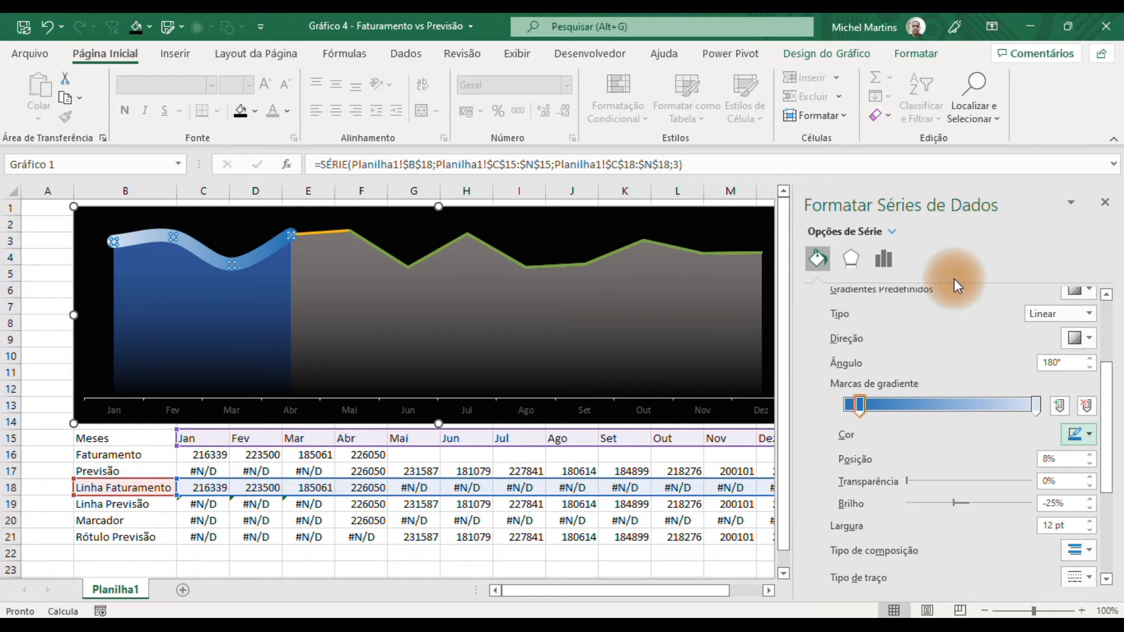
pyautogui.moveTo(1107, 378); pyautogui.dragTo(1108, 313)
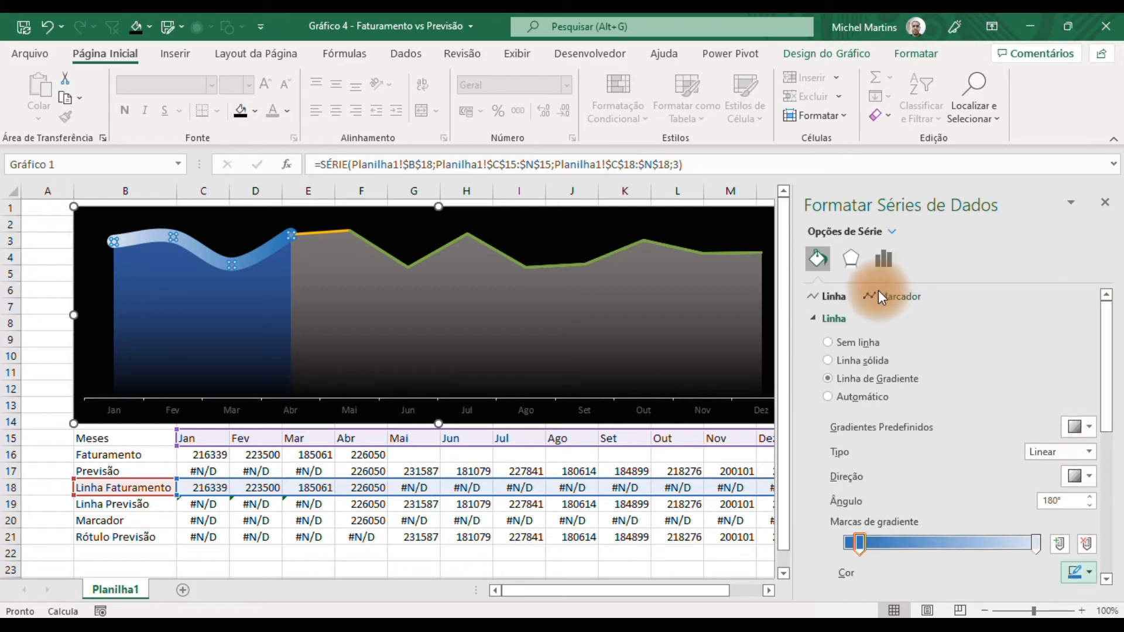
# Apply a gradient line to the Linha Previsão series and remove the two middle gradient stops
pyautogui.click(890, 233)
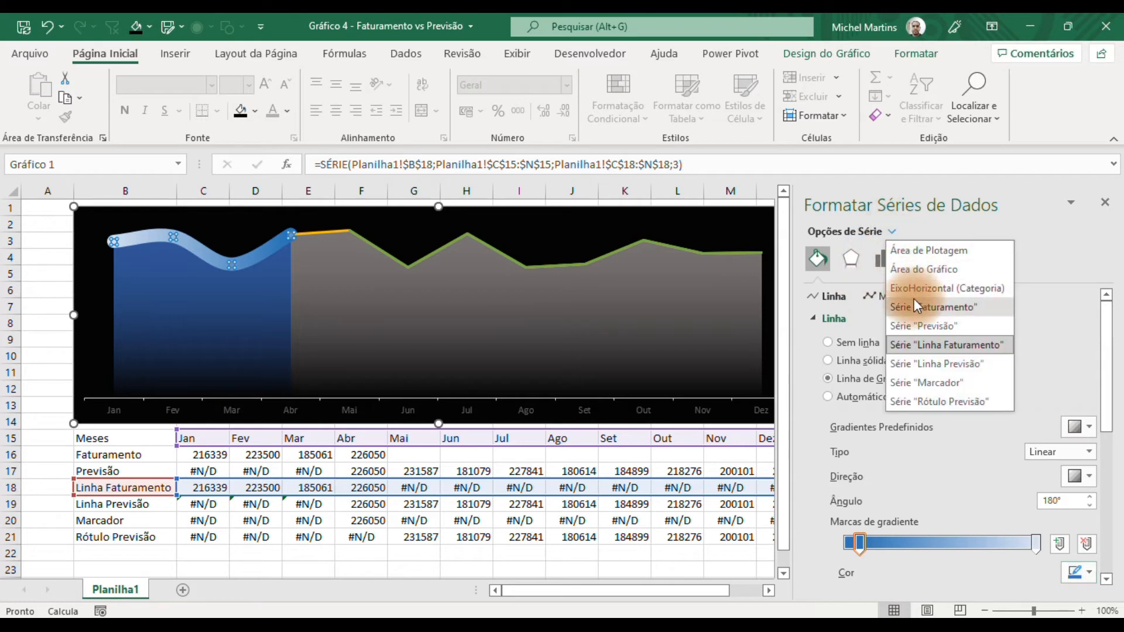
pyautogui.click(922, 363)
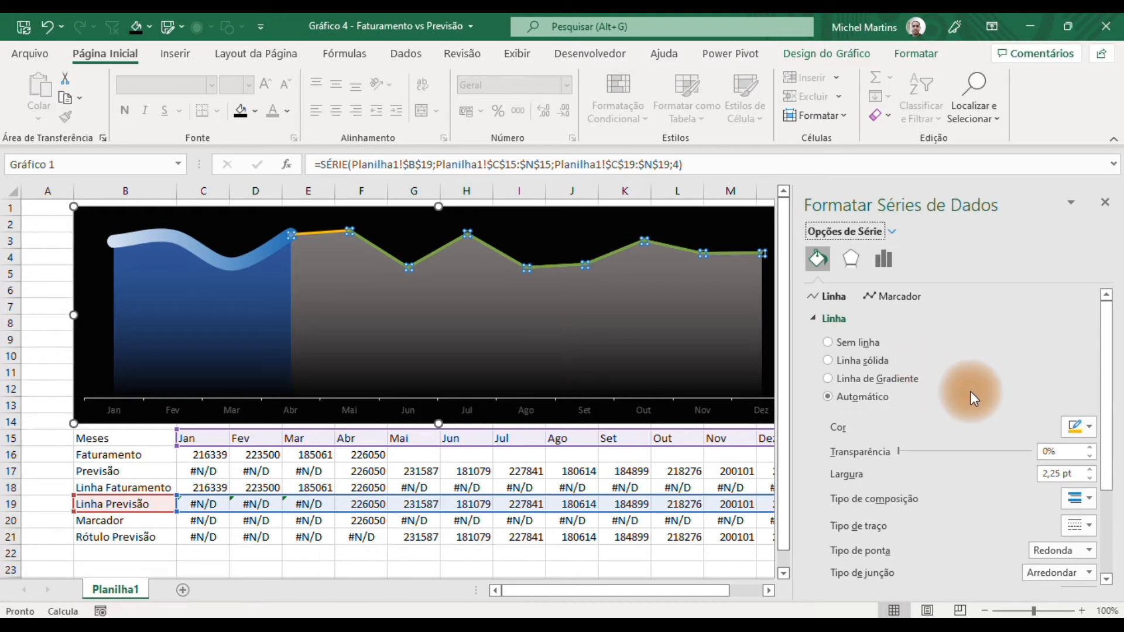
pyautogui.click(1077, 429)
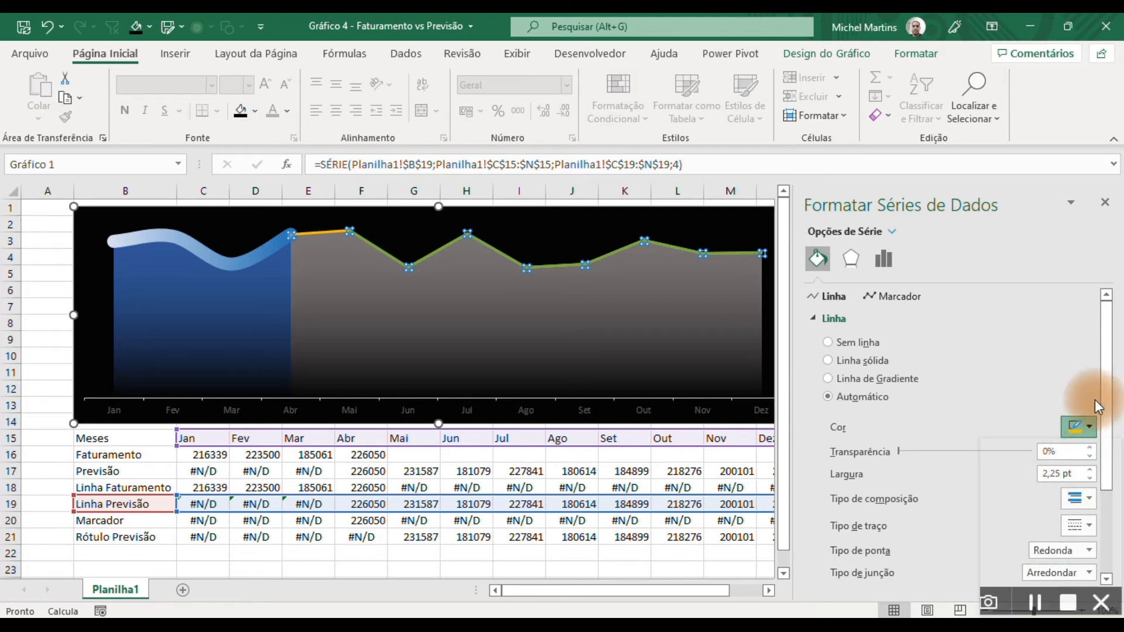
pyautogui.click(827, 378)
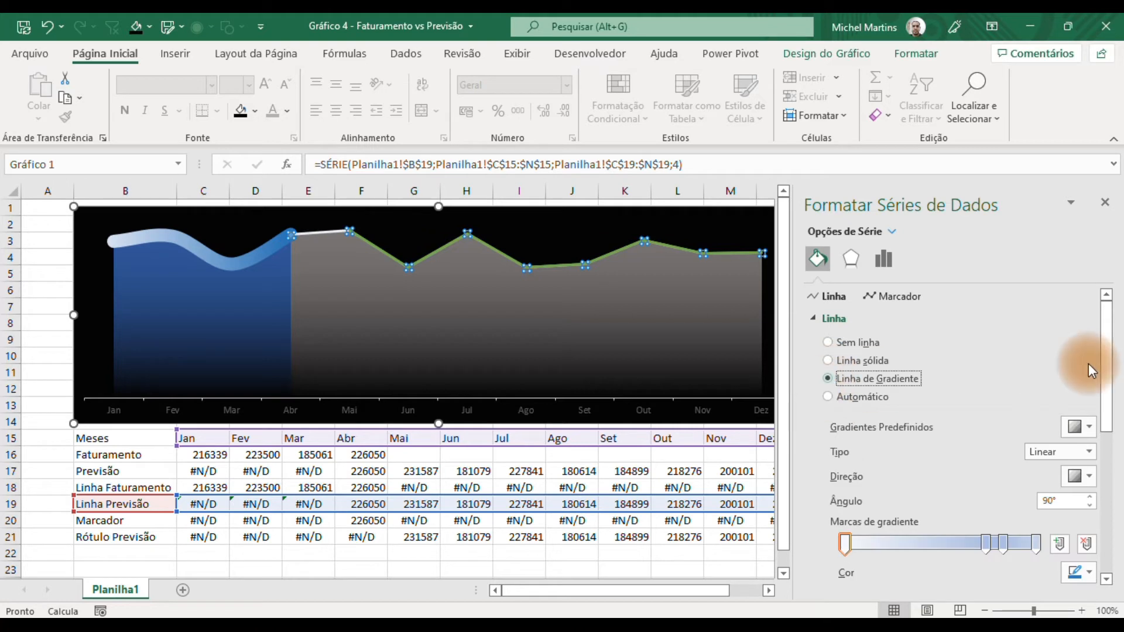
pyautogui.moveTo(1104, 358); pyautogui.dragTo(1108, 468)
pyautogui.click(986, 300)
pyautogui.click(1081, 301)
pyautogui.click(1089, 302)
# Set the Linha Previsão line width to 12 pt
pyautogui.click(1042, 420)
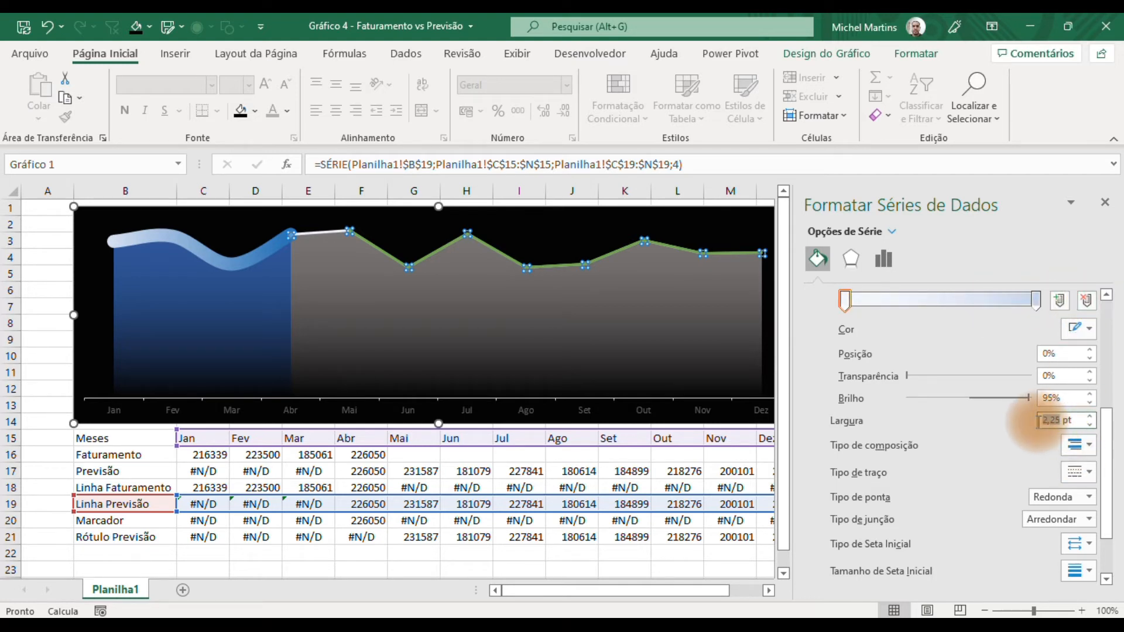
pyautogui.write('12')
pyautogui.press('Tab')
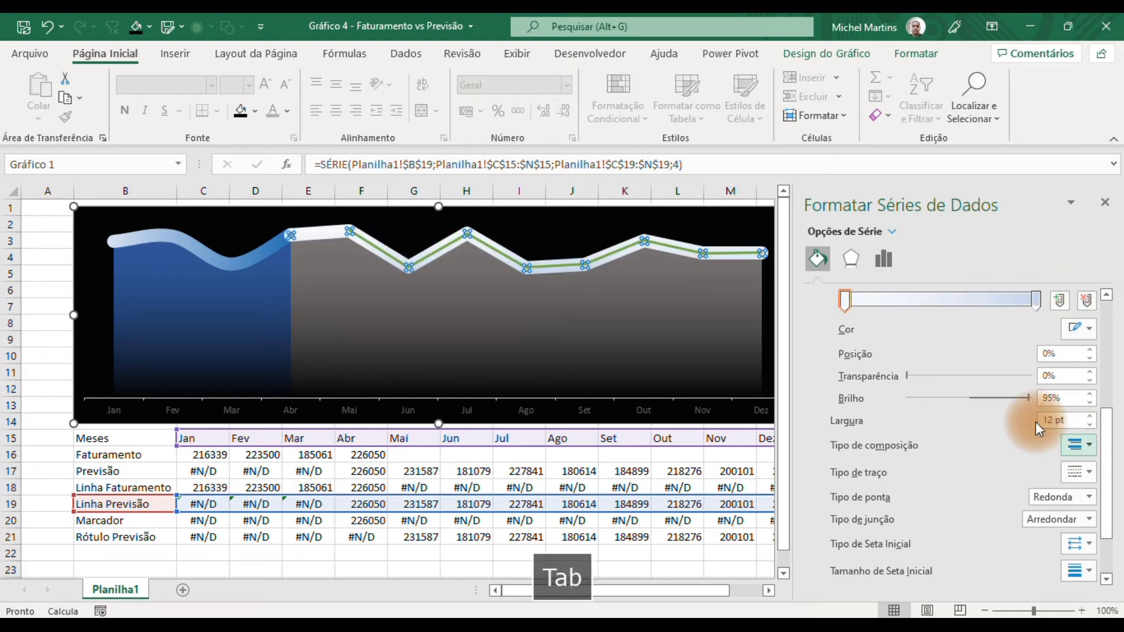
# Smooth the Linha Previsão line and set its linear gradient direction to 180°
pyautogui.moveTo(1104, 414); pyautogui.dragTo(1104, 585)
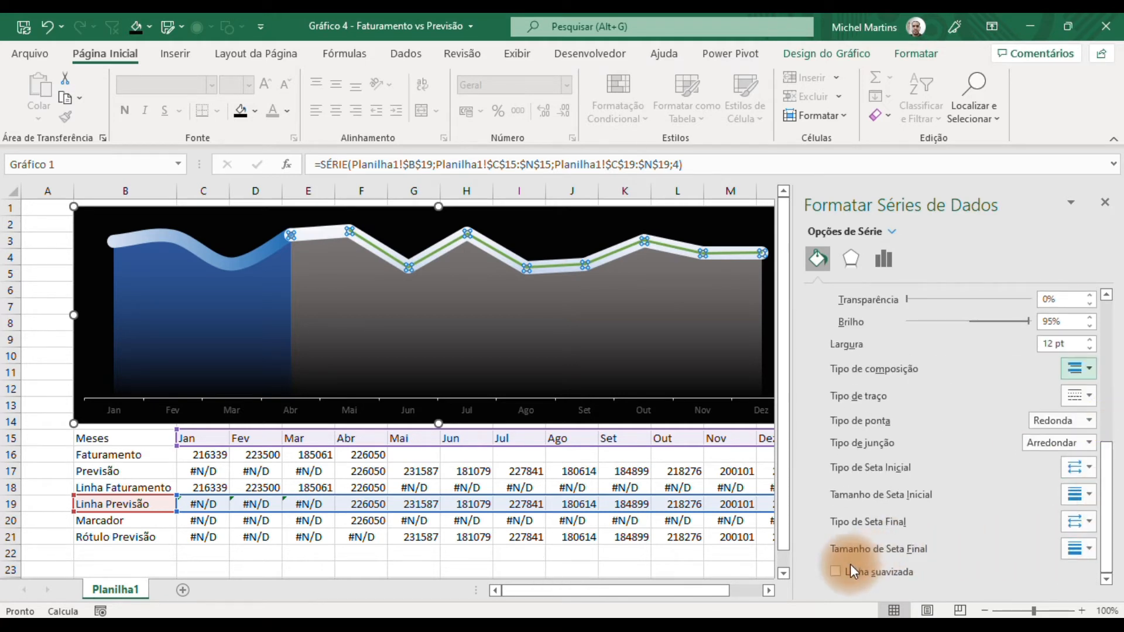
pyautogui.click(836, 572)
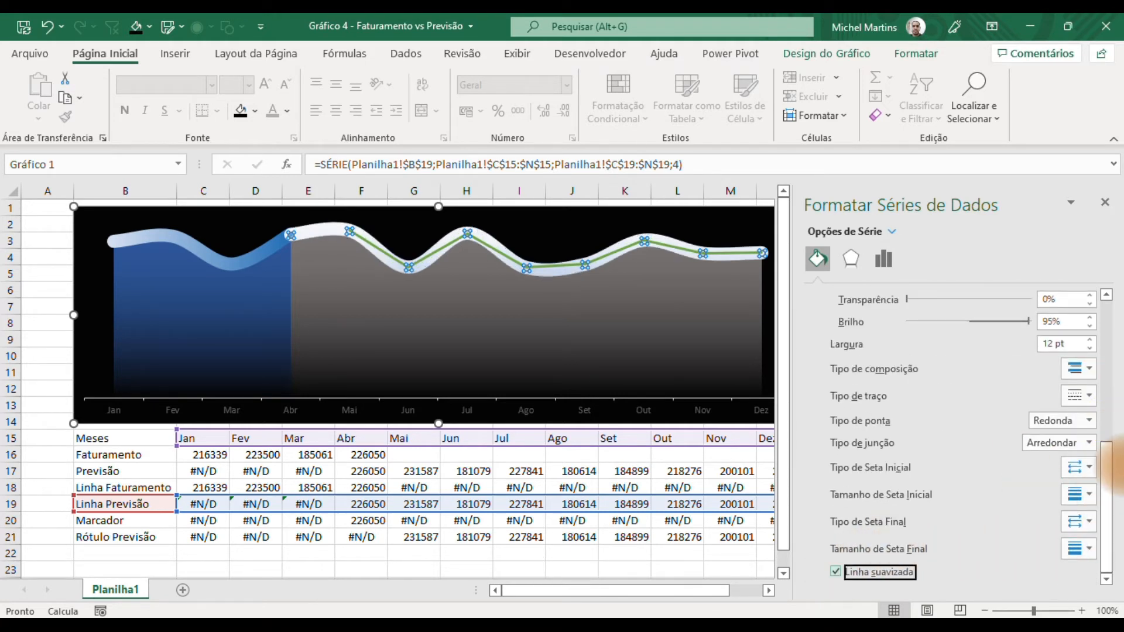
pyautogui.moveTo(1108, 480); pyautogui.dragTo(1106, 412)
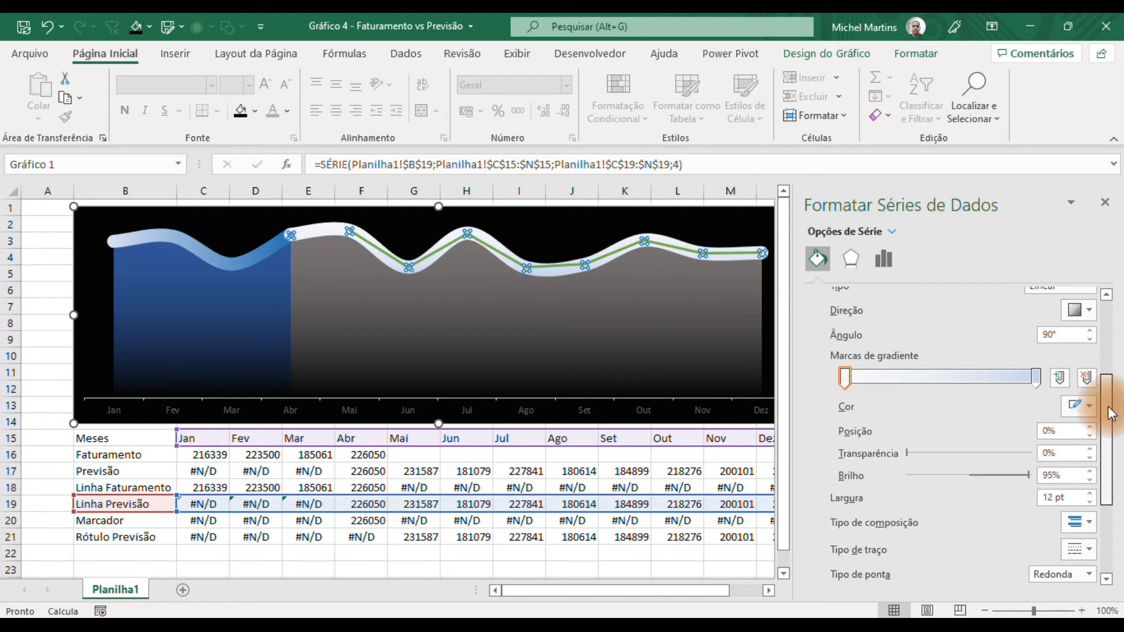
pyautogui.click(1077, 404)
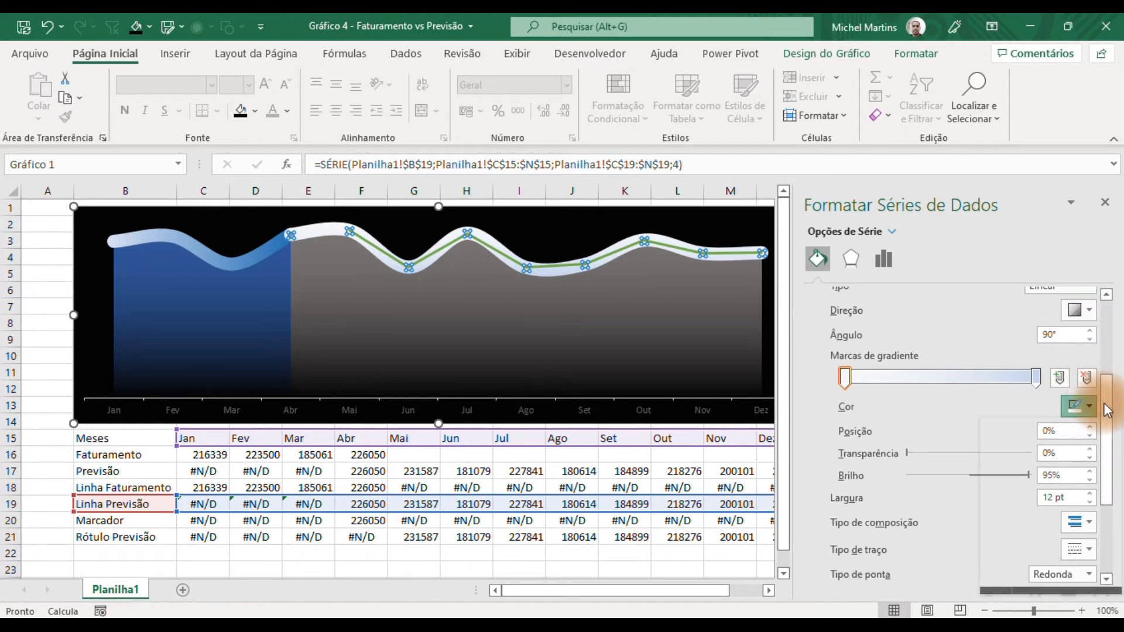
pyautogui.moveTo(1104, 391); pyautogui.dragTo(1106, 370)
pyautogui.click(1091, 350)
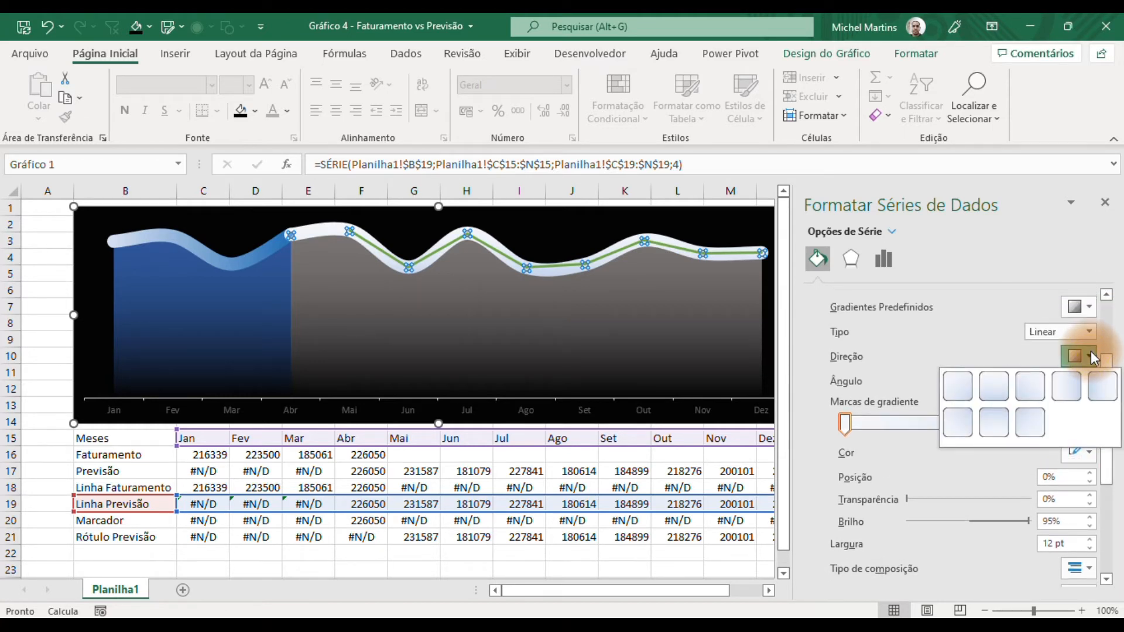
pyautogui.click(1099, 383)
pyautogui.moveTo(1106, 366); pyautogui.dragTo(1111, 432)
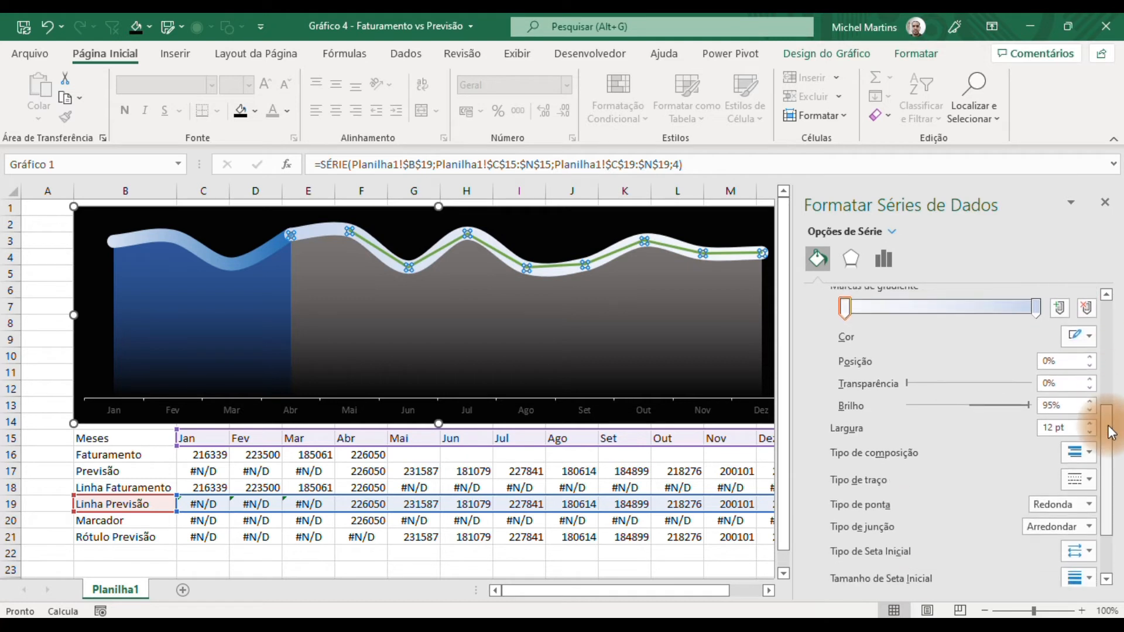
# Colour the Linha Previsão gradient's 0% stop white darkened 50% and its 100% stop light grey theme colour at -25% brightness
pyautogui.click(1079, 336)
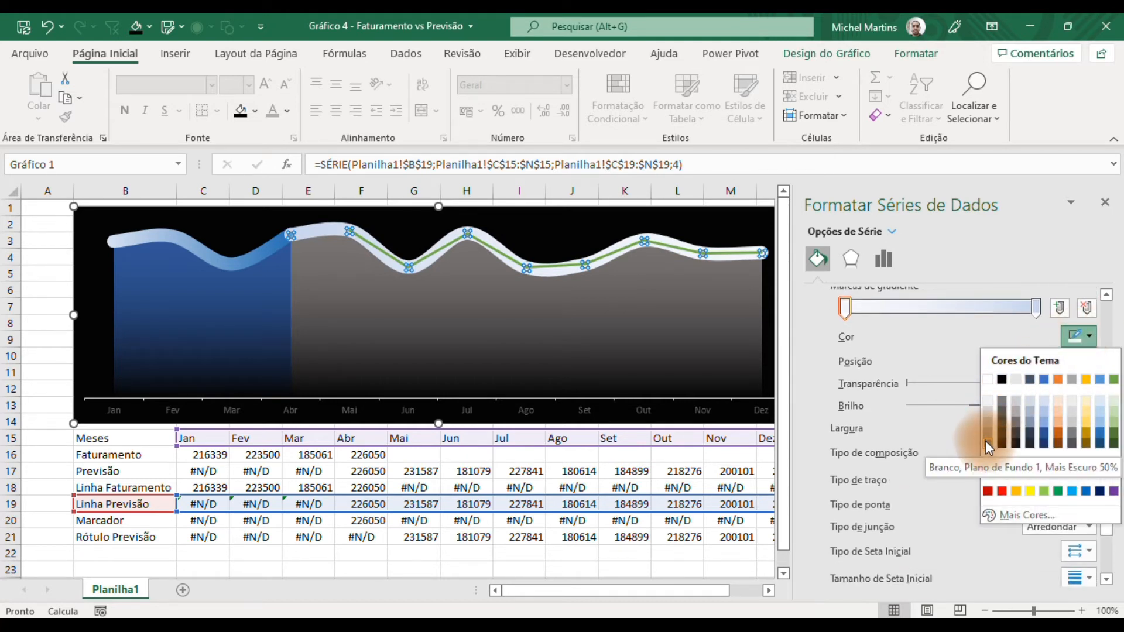
pyautogui.click(986, 439)
pyautogui.click(1034, 316)
pyautogui.click(1082, 335)
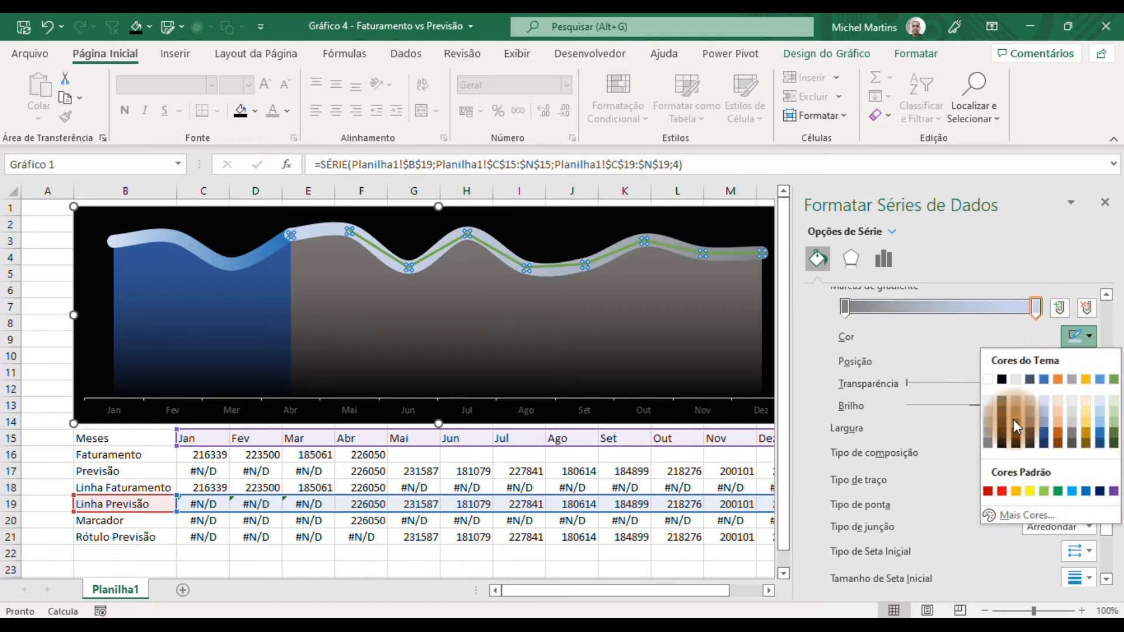
pyautogui.click(1017, 424)
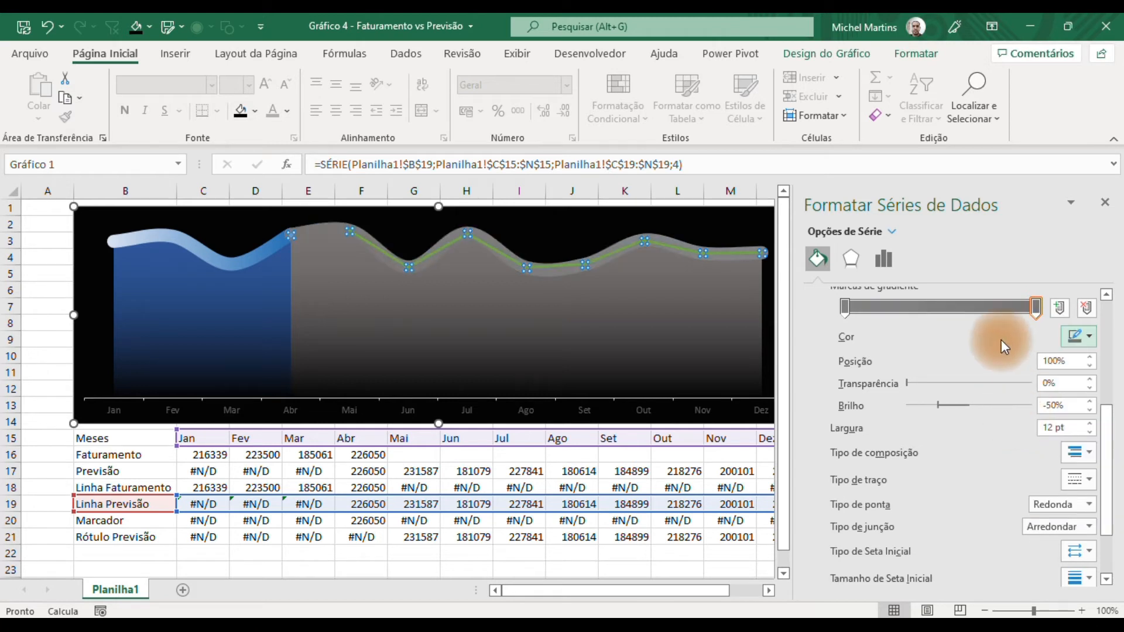
pyautogui.click(1072, 338)
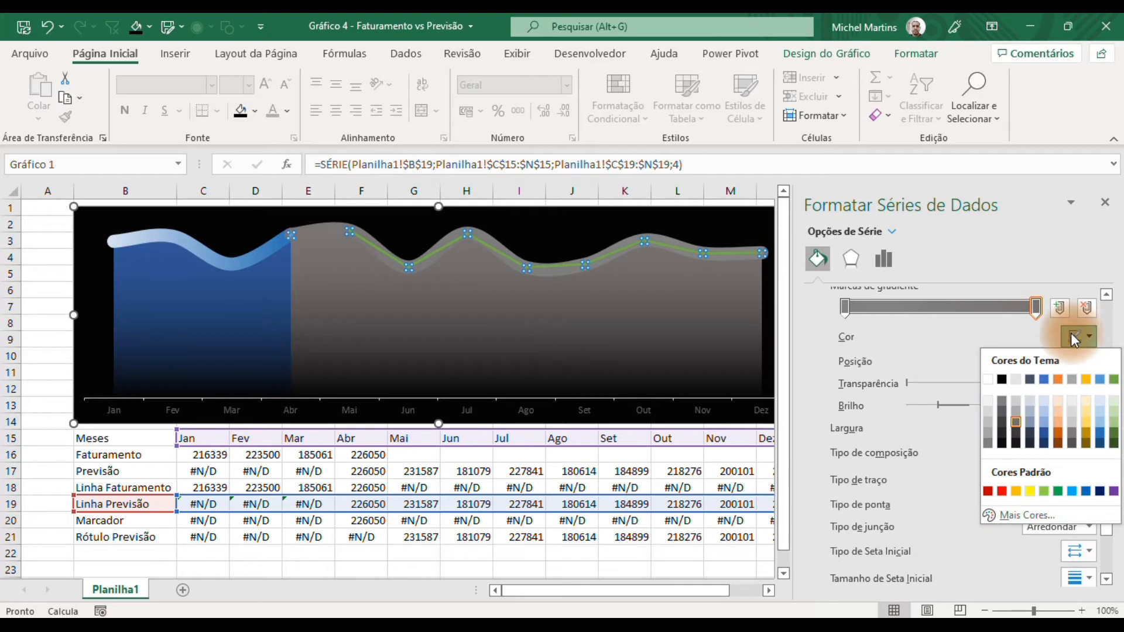
pyautogui.click(1017, 409)
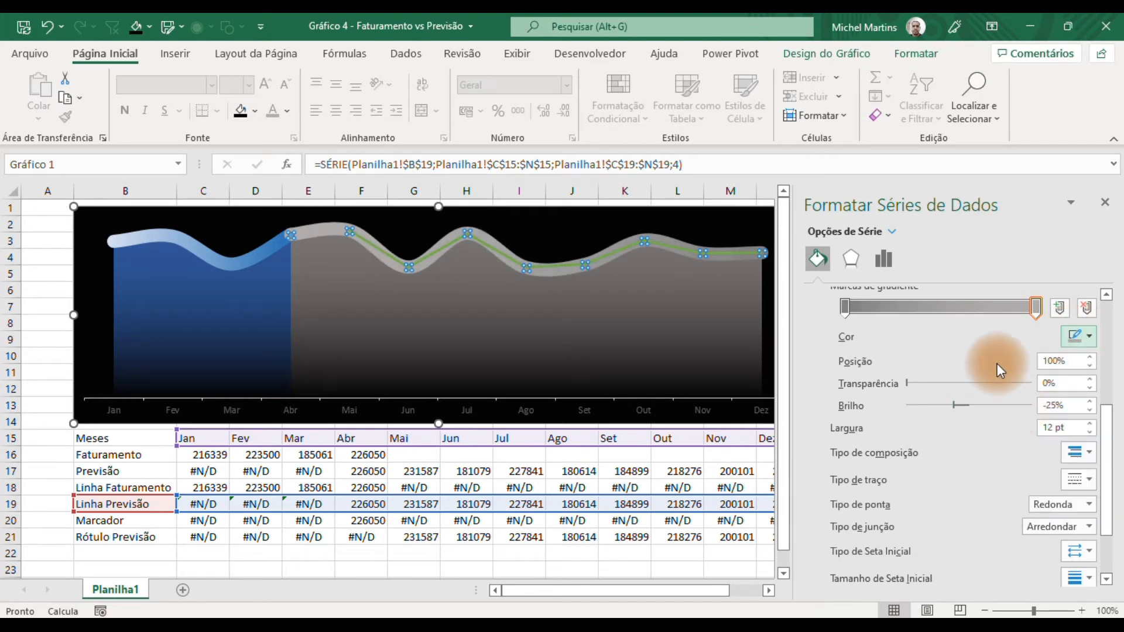
pyautogui.moveTo(1038, 311); pyautogui.dragTo(1060, 325)
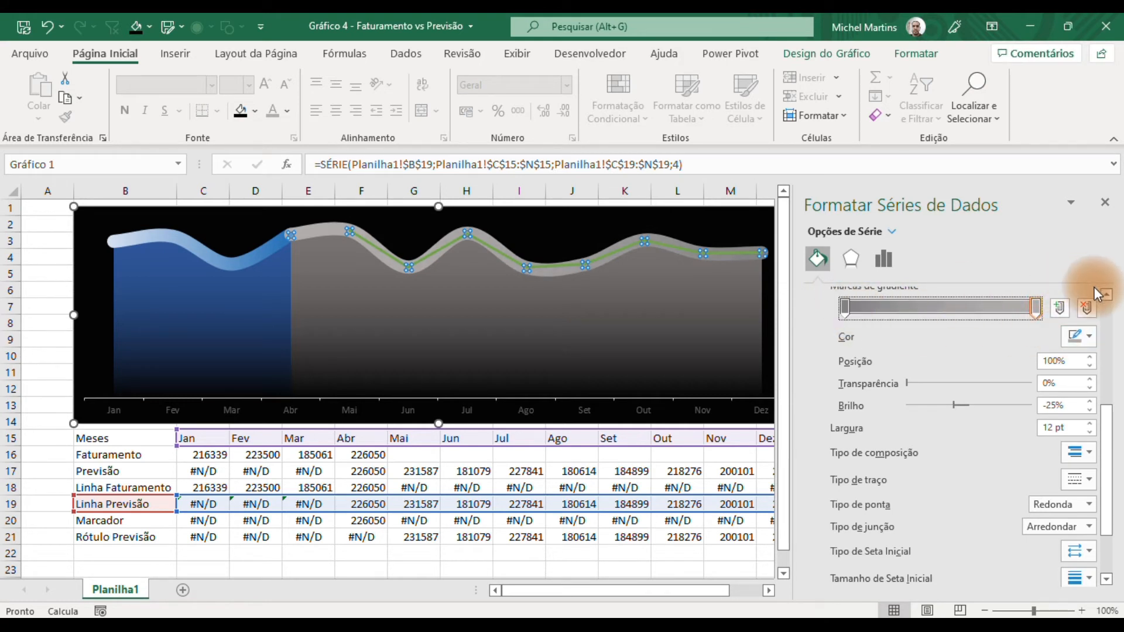
# Remove the connecting line from the Marcador series
pyautogui.moveTo(1108, 440); pyautogui.dragTo(1111, 319)
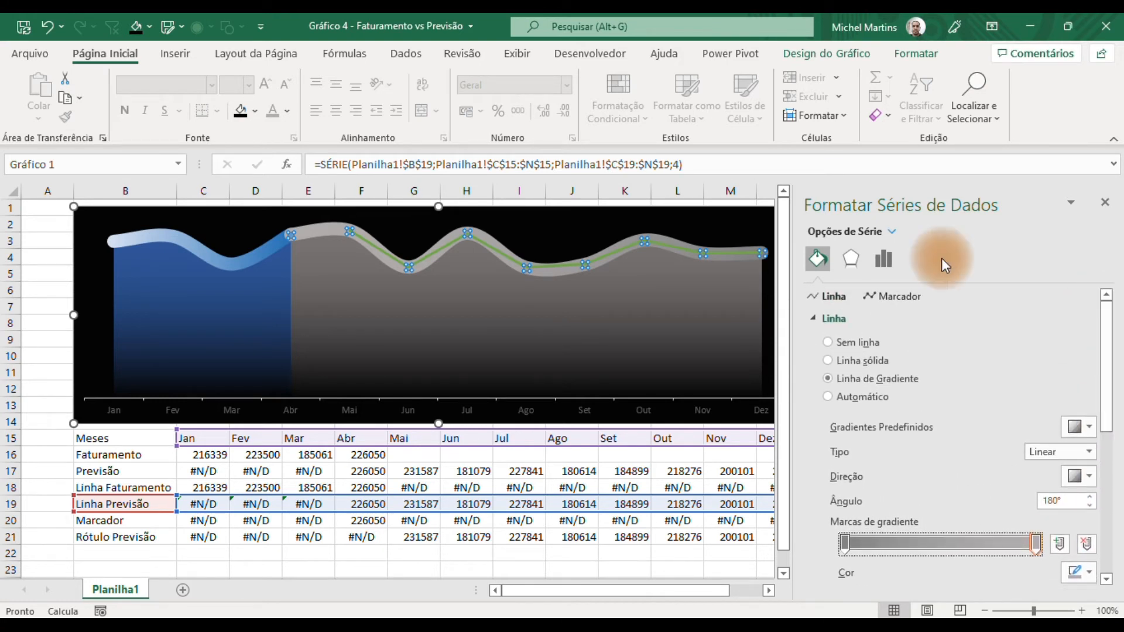
pyautogui.click(892, 230)
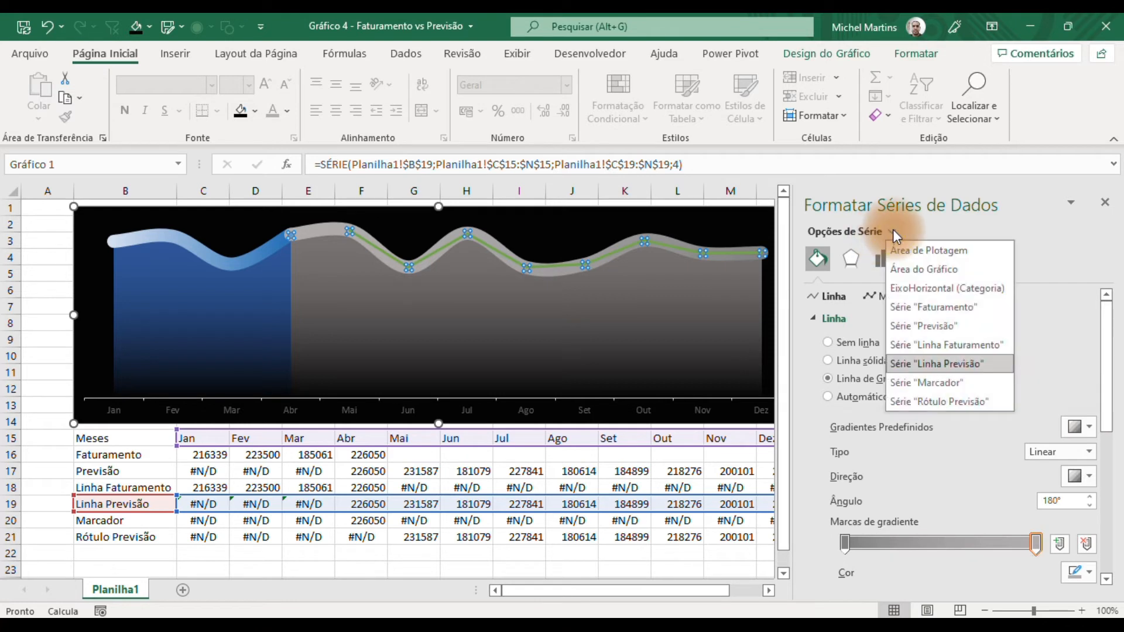
pyautogui.click(928, 378)
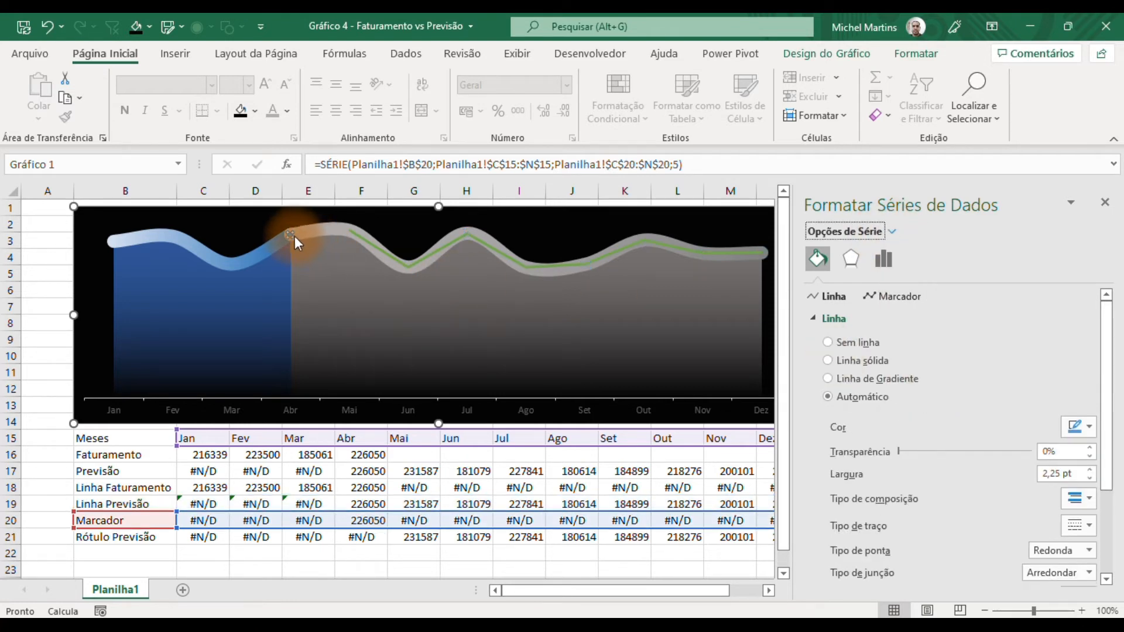
pyautogui.click(828, 343)
# Give the Marcador series a built-in circular marker of size 17
pyautogui.click(869, 294)
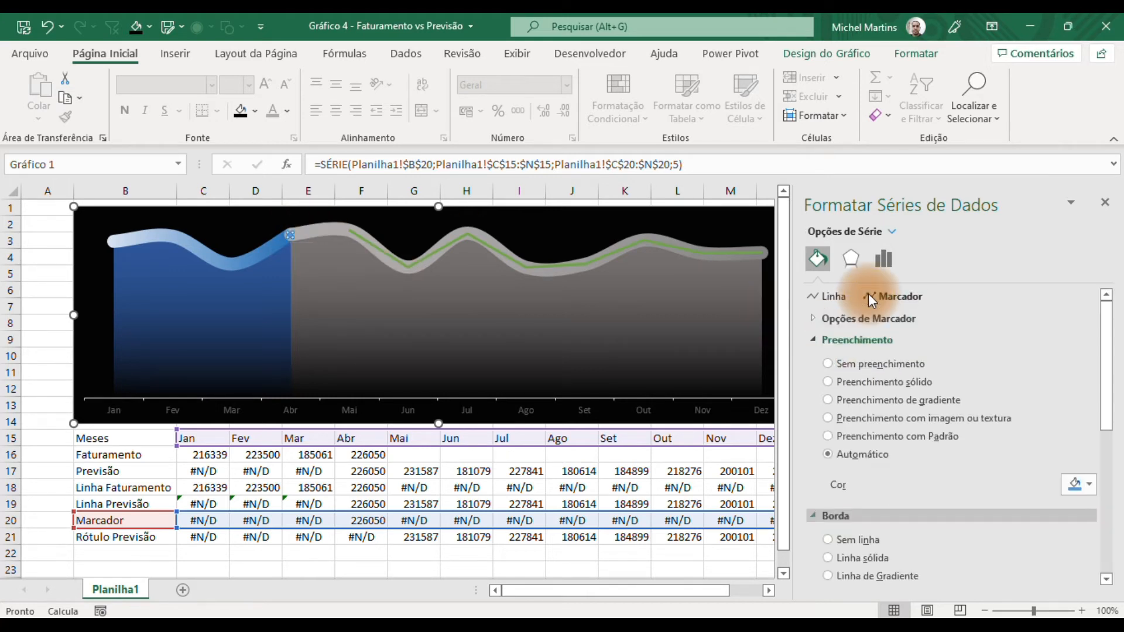
pyautogui.click(812, 340)
pyautogui.click(811, 318)
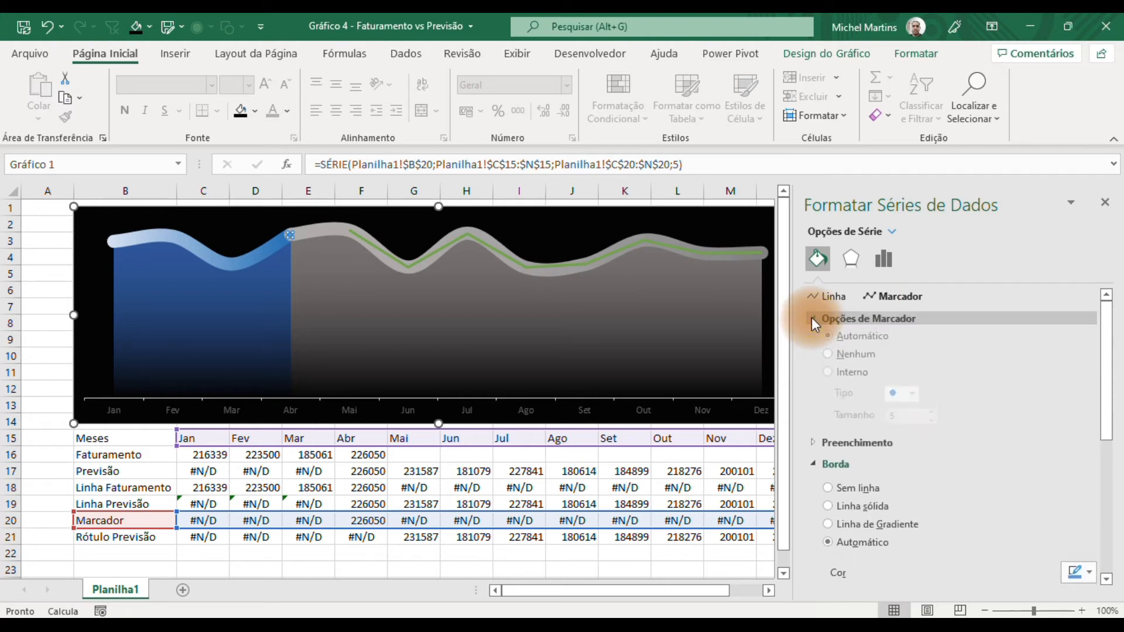
pyautogui.click(828, 378)
pyautogui.click(935, 417)
pyautogui.click(936, 417)
pyautogui.click(936, 417)
pyautogui.click(935, 417)
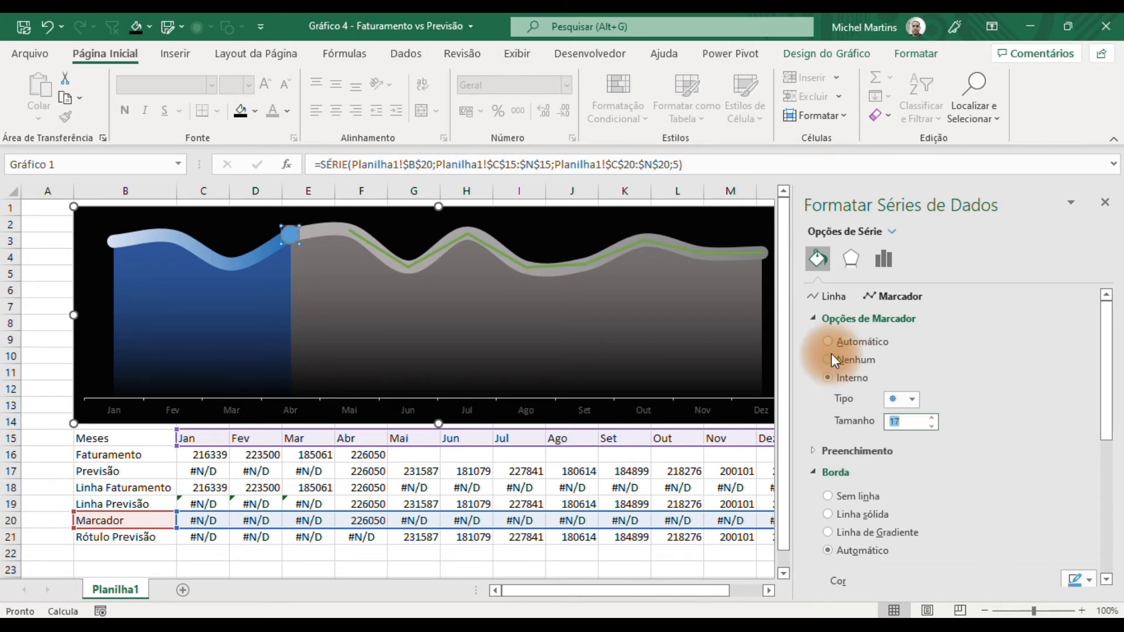
# Give the Marcador series marker a solid border 4 pt wide
pyautogui.click(813, 318)
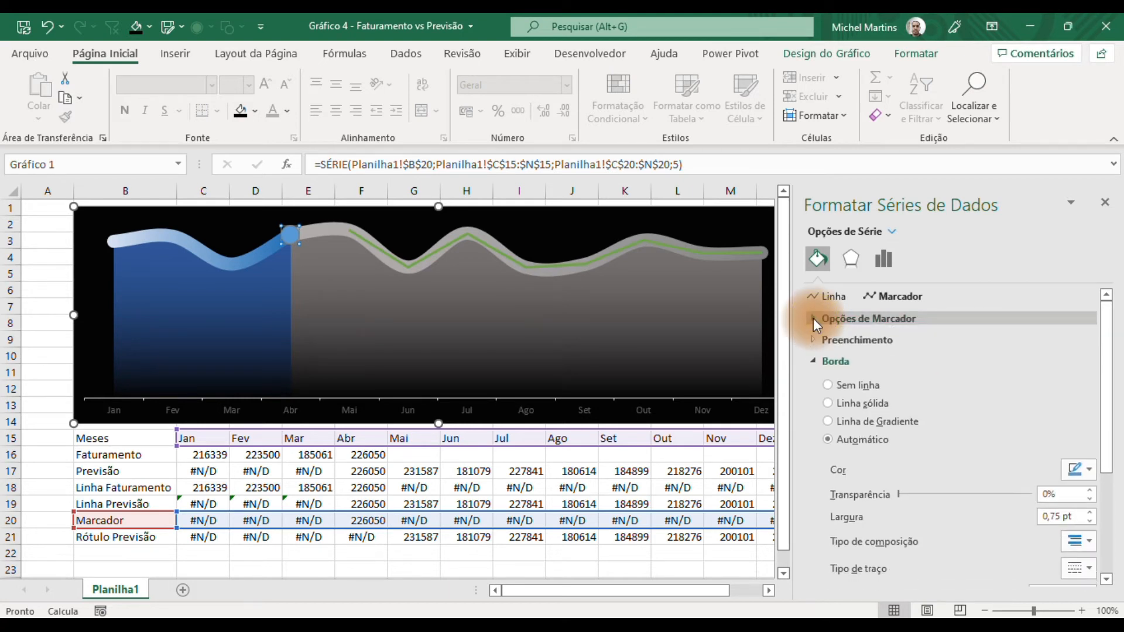
pyautogui.click(829, 402)
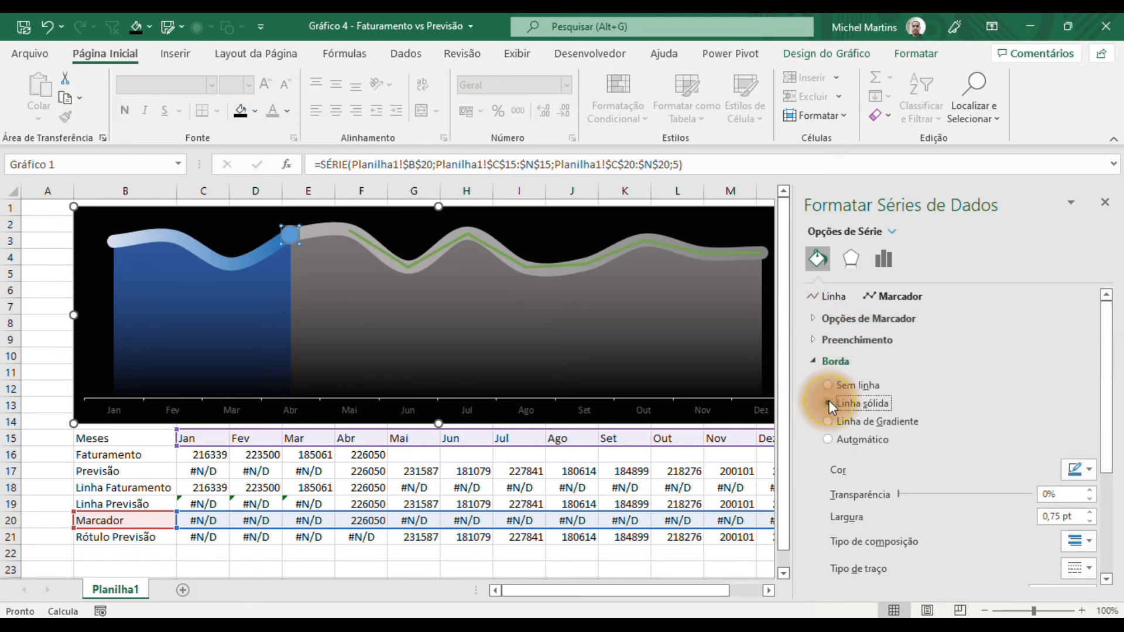
pyautogui.moveTo(1105, 363); pyautogui.dragTo(1107, 456)
pyautogui.click(1090, 361)
pyautogui.click(1090, 361)
pyautogui.click(1090, 361)
pyautogui.click(1090, 362)
pyautogui.click(1090, 361)
pyautogui.click(1091, 361)
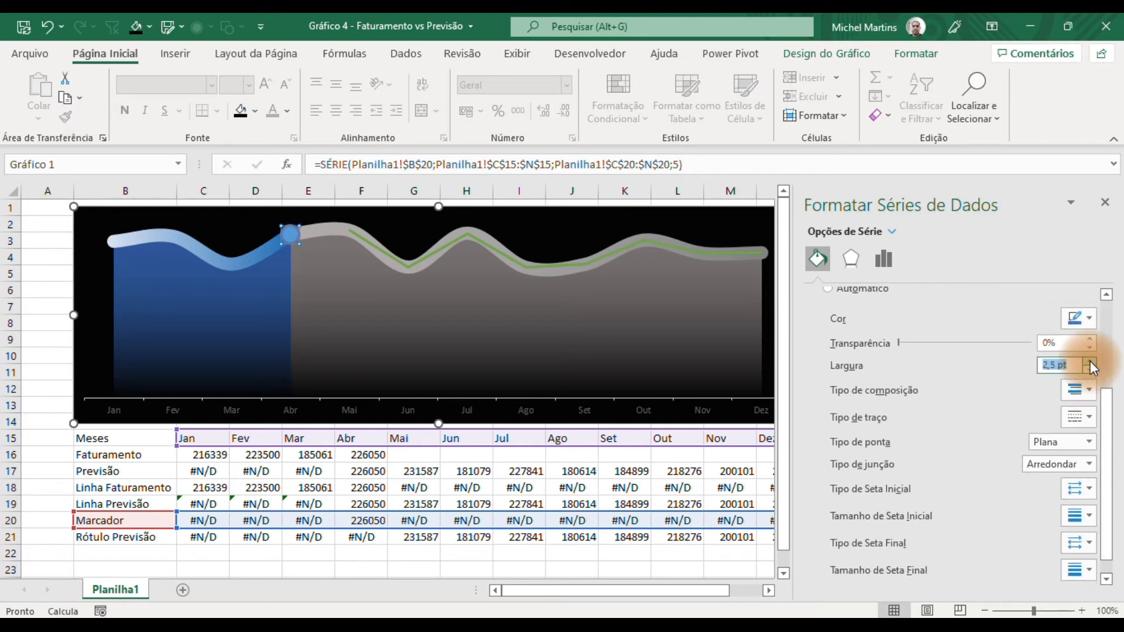
pyautogui.click(1090, 361)
pyautogui.click(1090, 361)
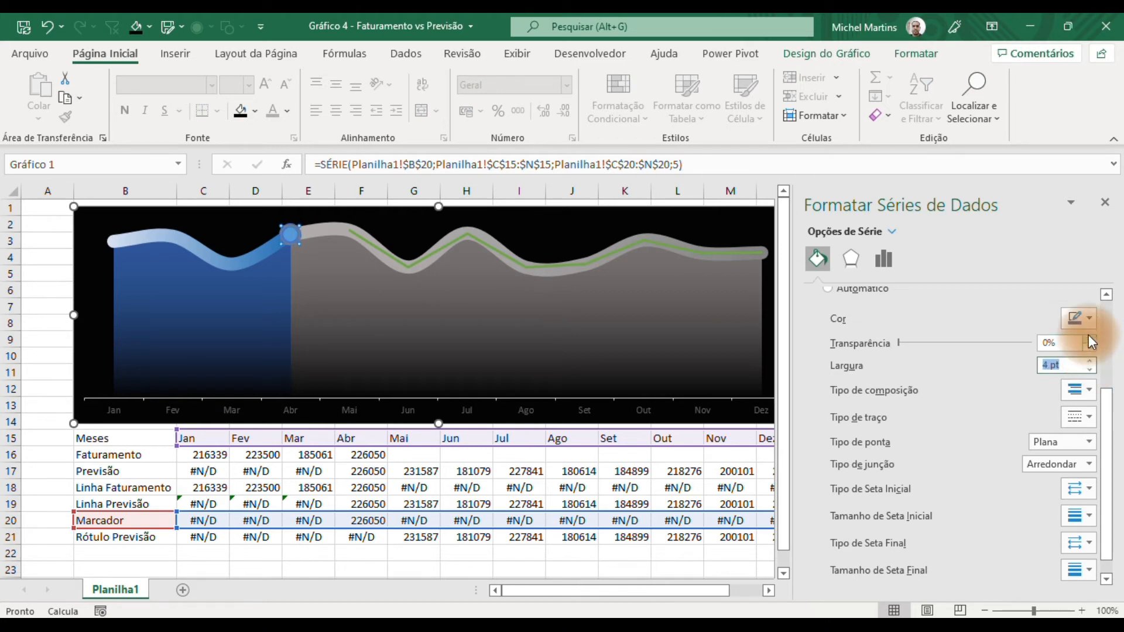
# Colour the border of the Marcador series marker white
pyautogui.click(1088, 319)
pyautogui.click(987, 362)
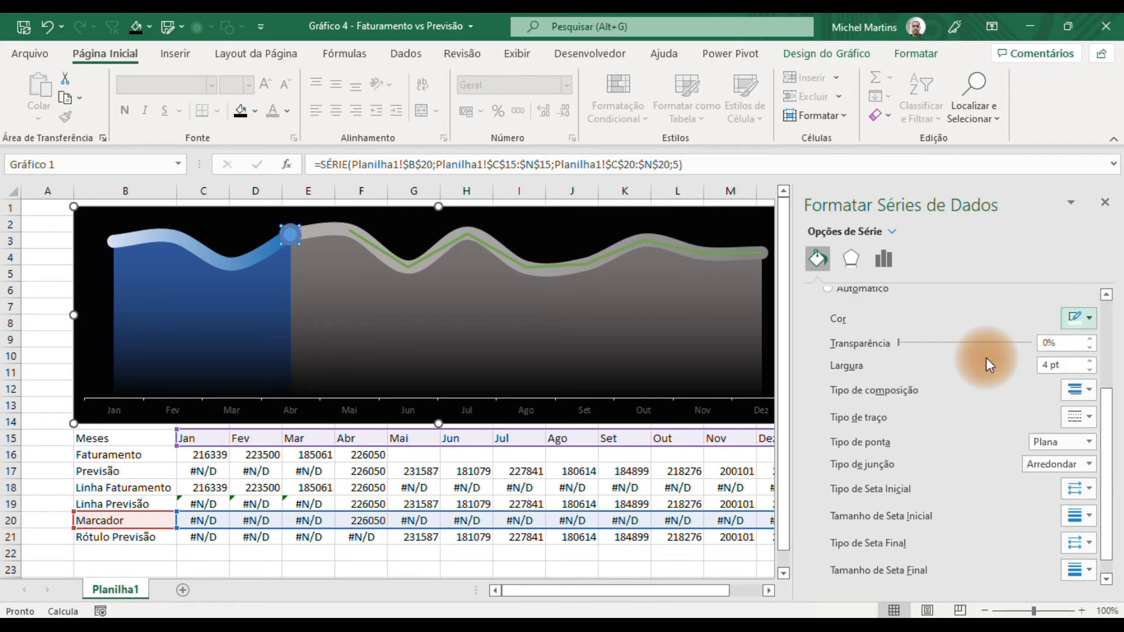
pyautogui.moveTo(1112, 422); pyautogui.dragTo(1115, 348)
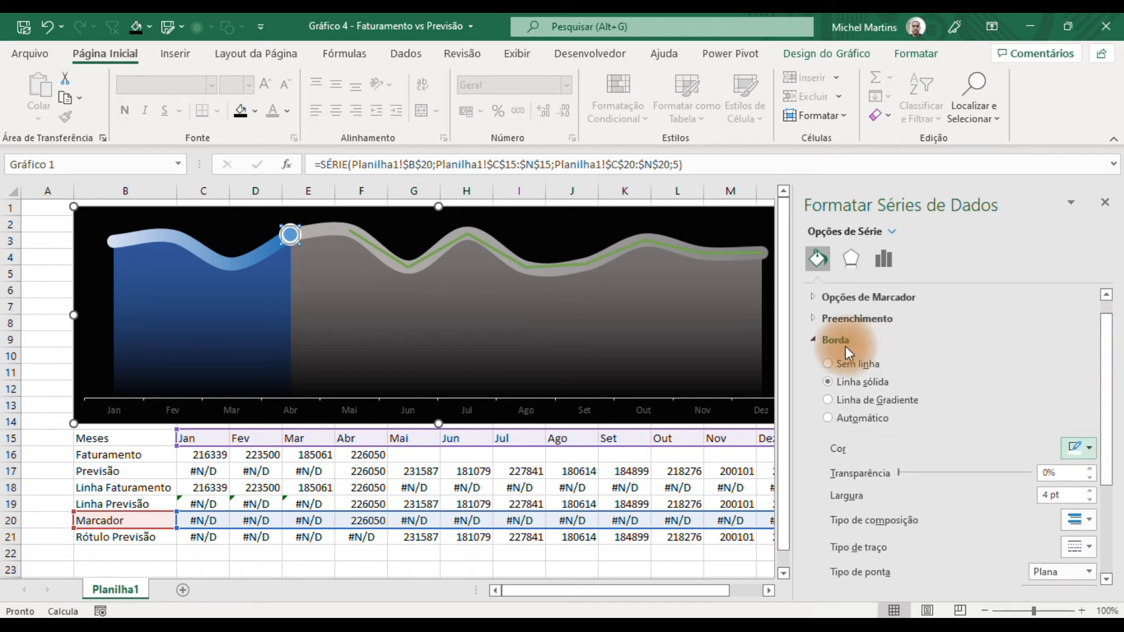
pyautogui.click(813, 338)
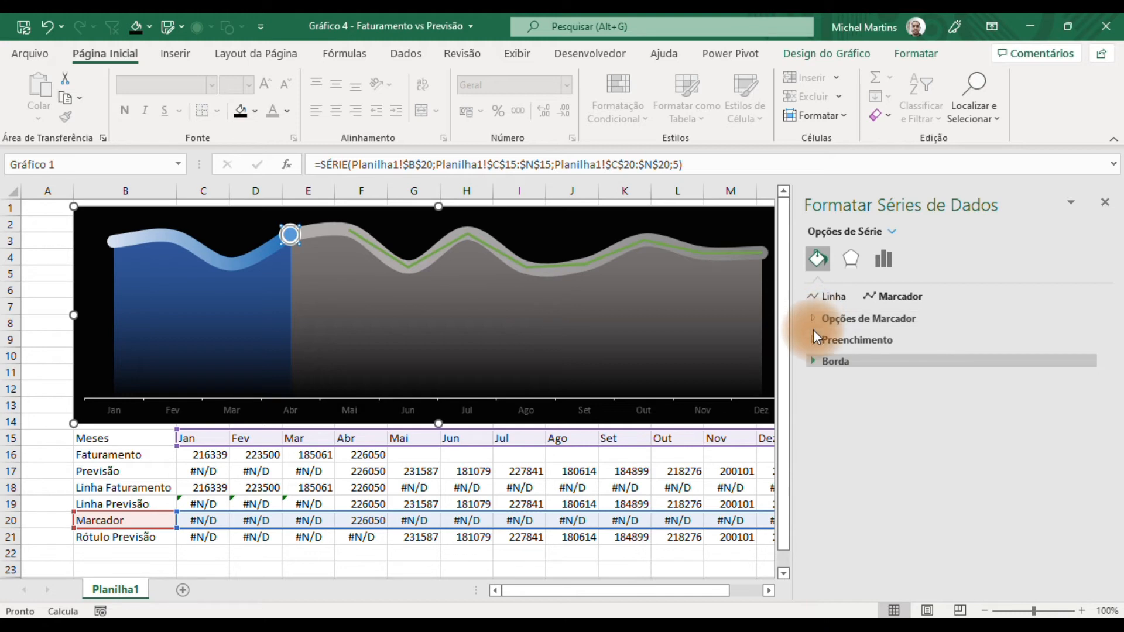
# Fill the Marcador series marker with the darkest theme blue shade as a solid colour and deselect the chart
pyautogui.click(813, 341)
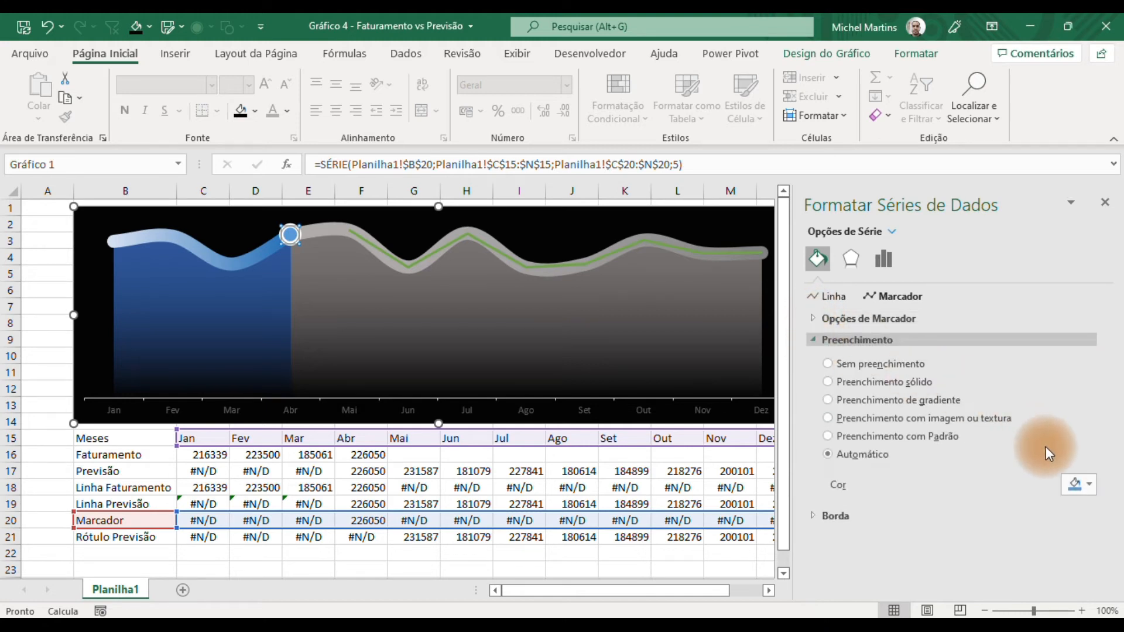
pyautogui.click(830, 401)
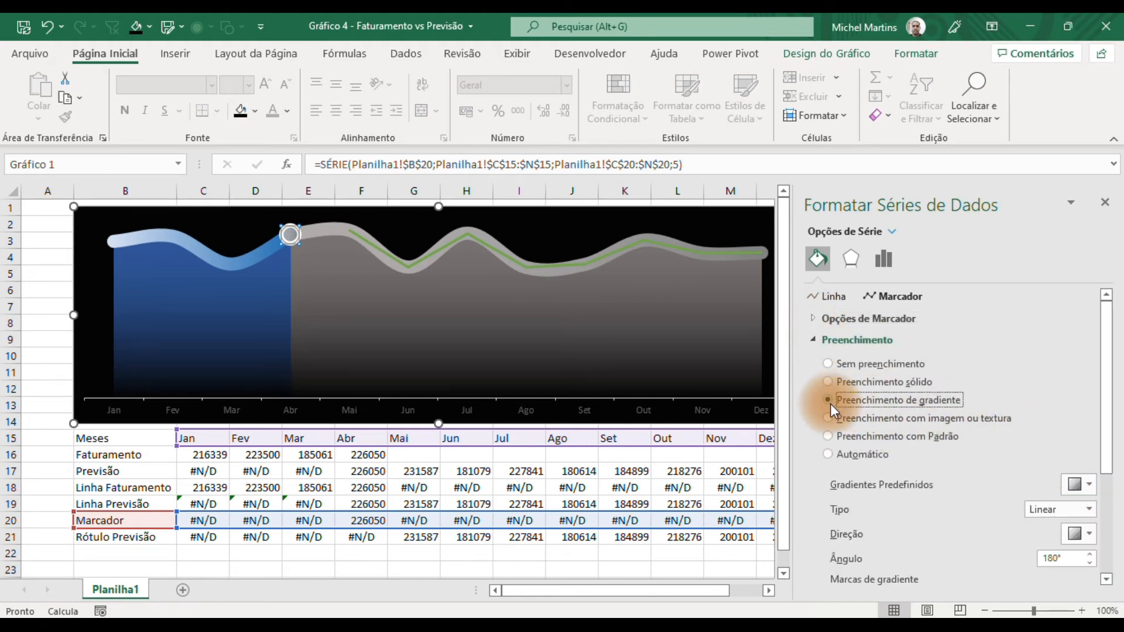
pyautogui.scroll(-2, 1099, 356)
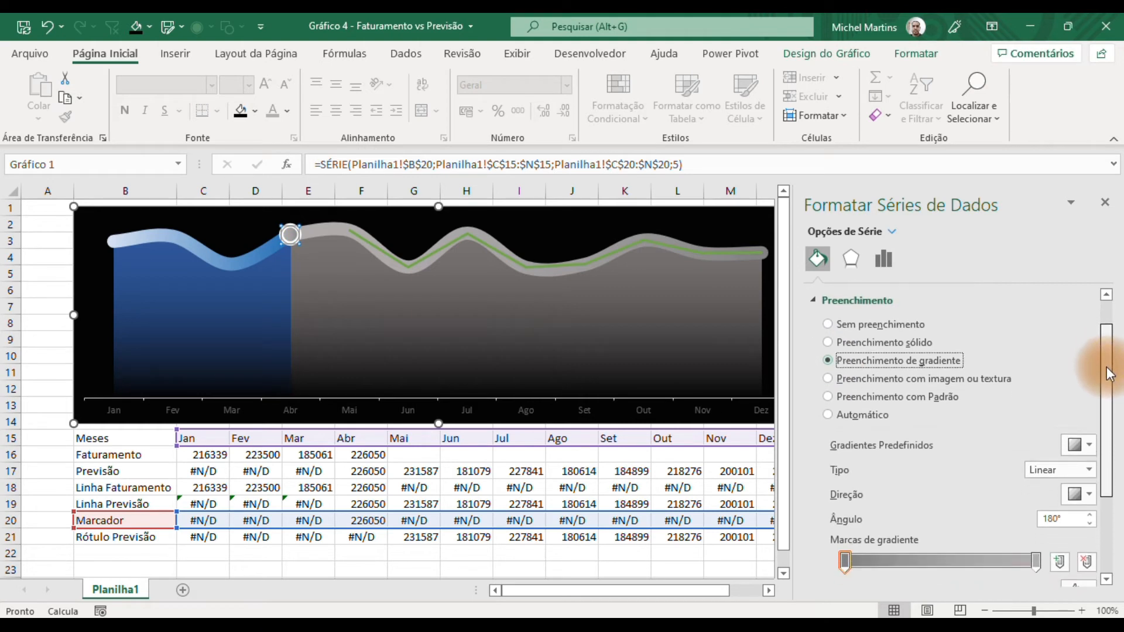
pyautogui.click(830, 343)
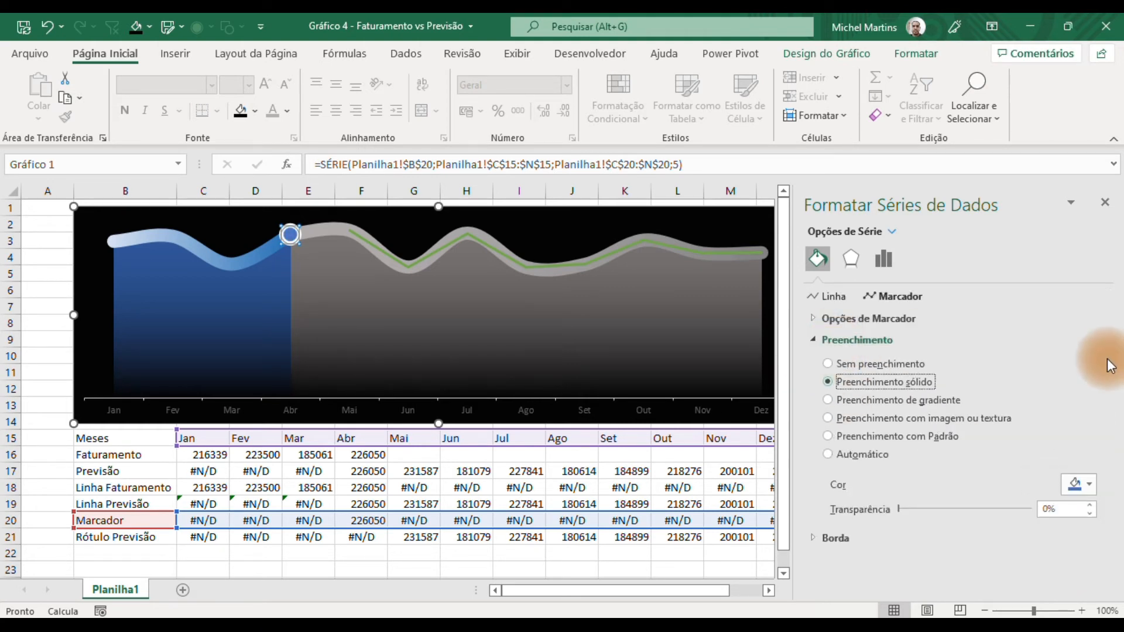
pyautogui.click(1088, 484)
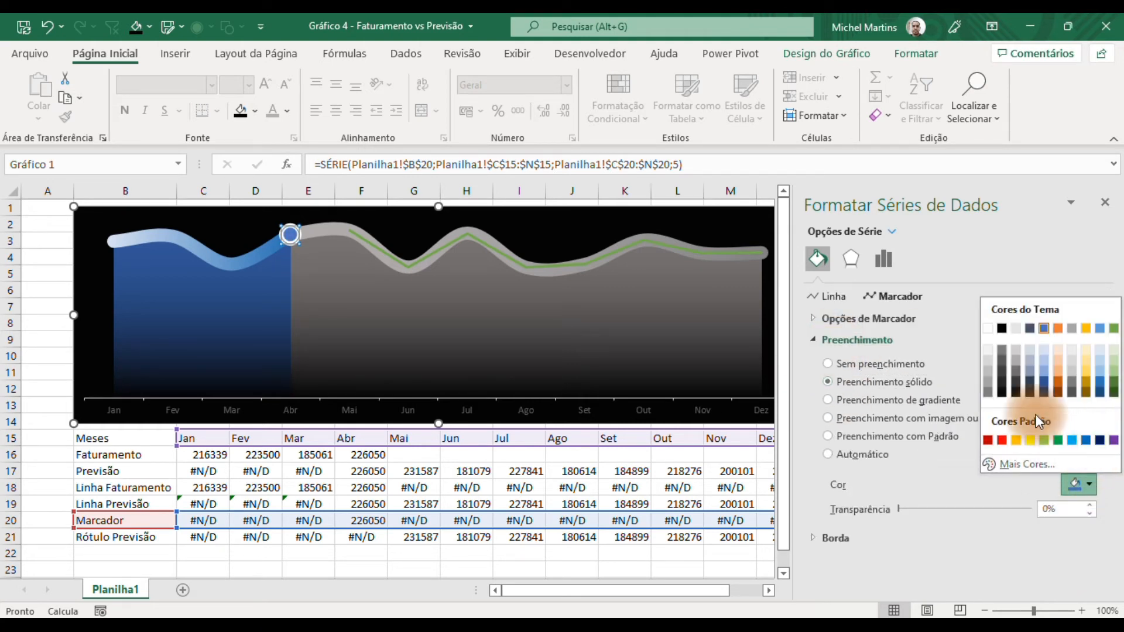
pyautogui.click(1019, 394)
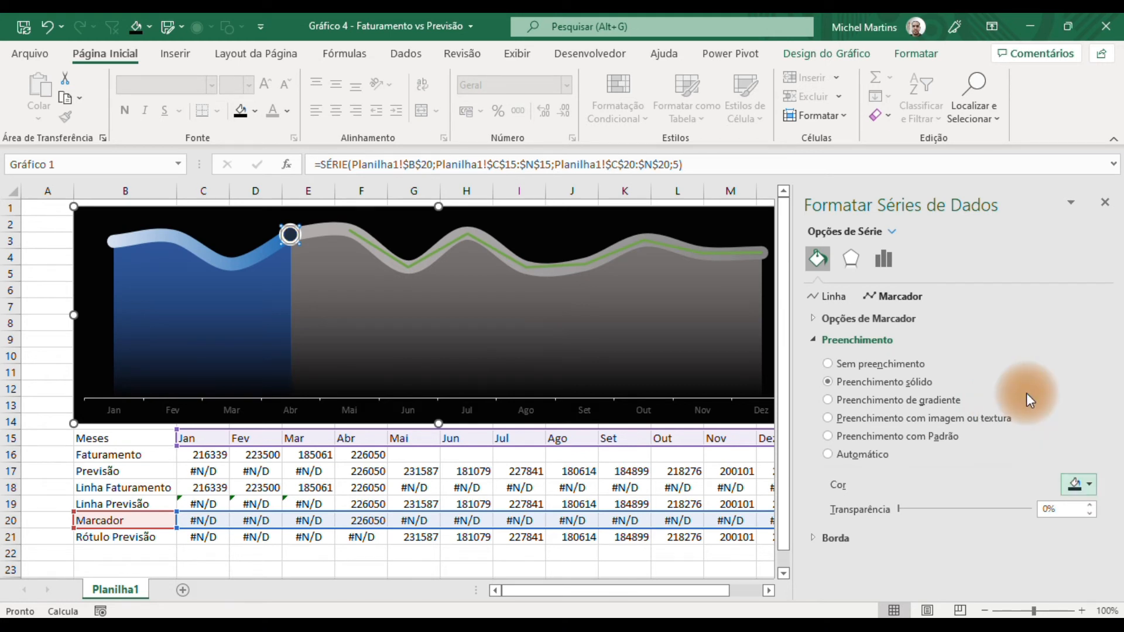
pyautogui.click(1080, 482)
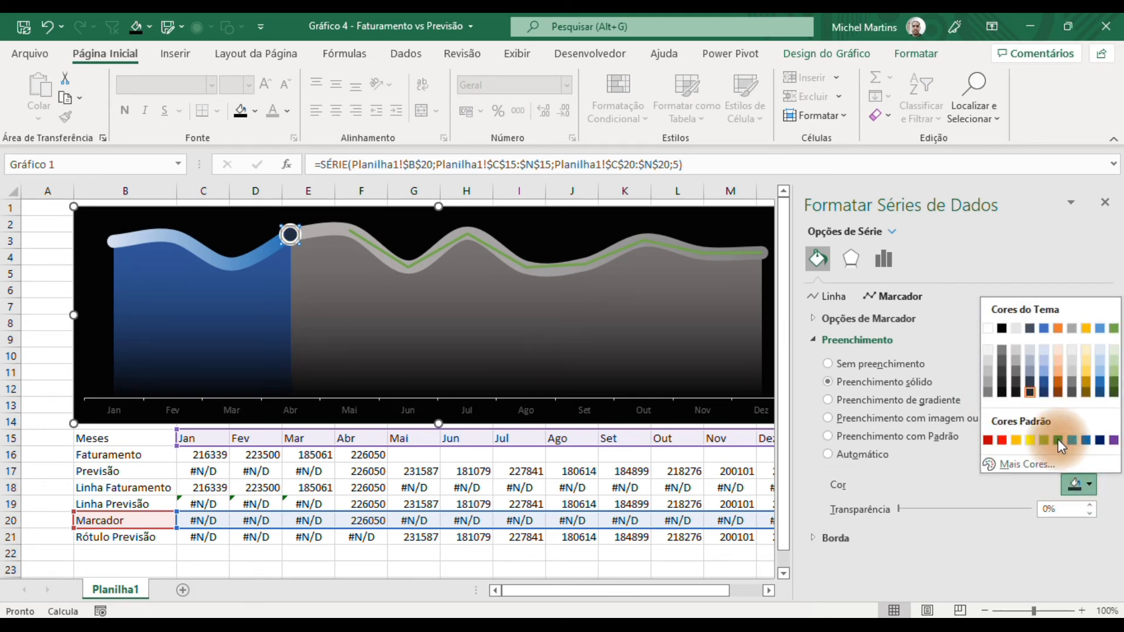
pyautogui.click(1044, 393)
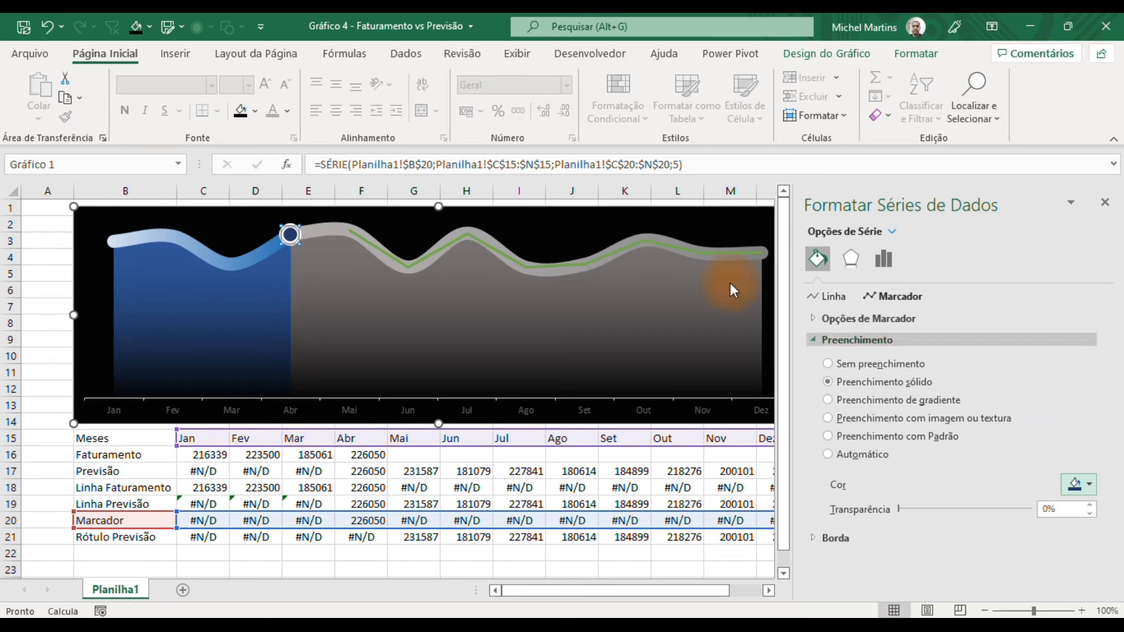
pyautogui.click(56, 314)
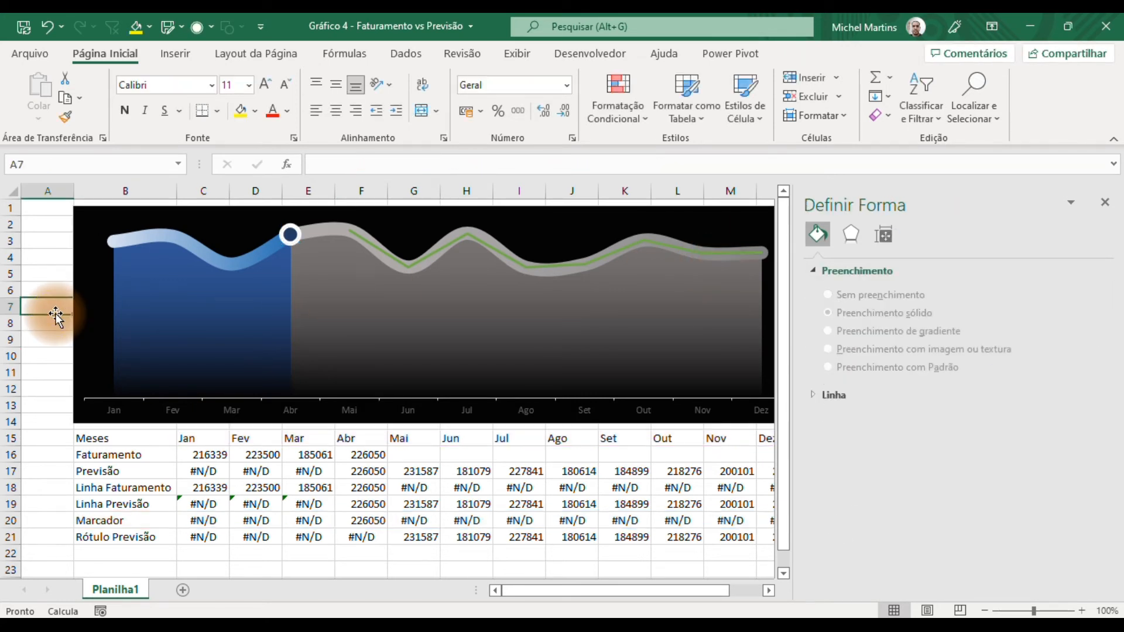
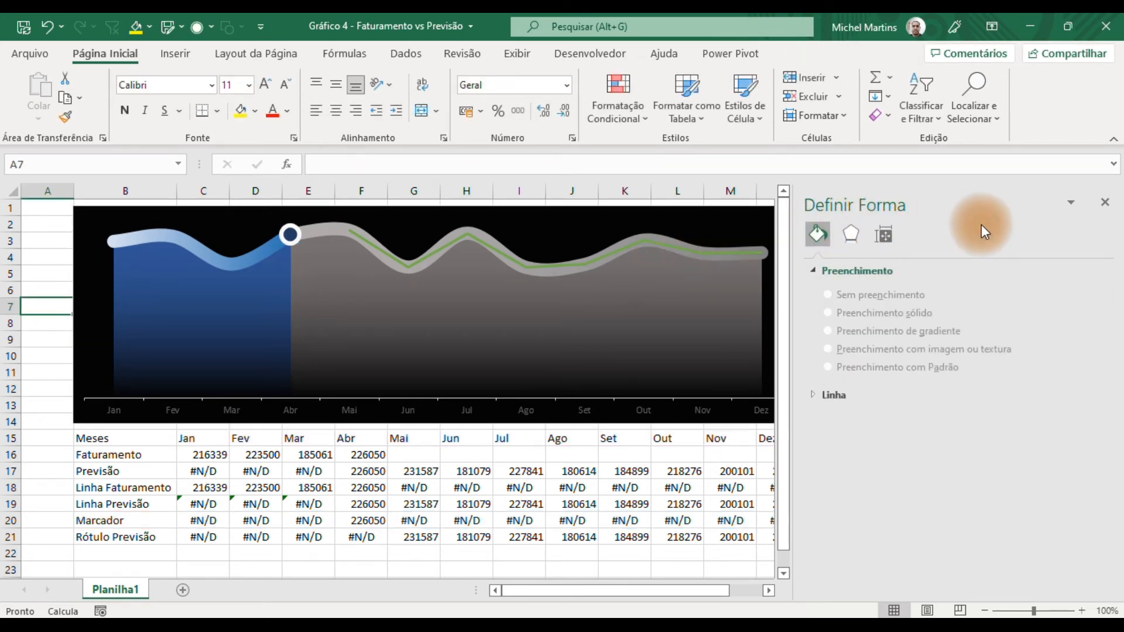
# Close the formatting pane and add data labels above the points of the Rótulo Previsão series
pyautogui.click(1105, 208)
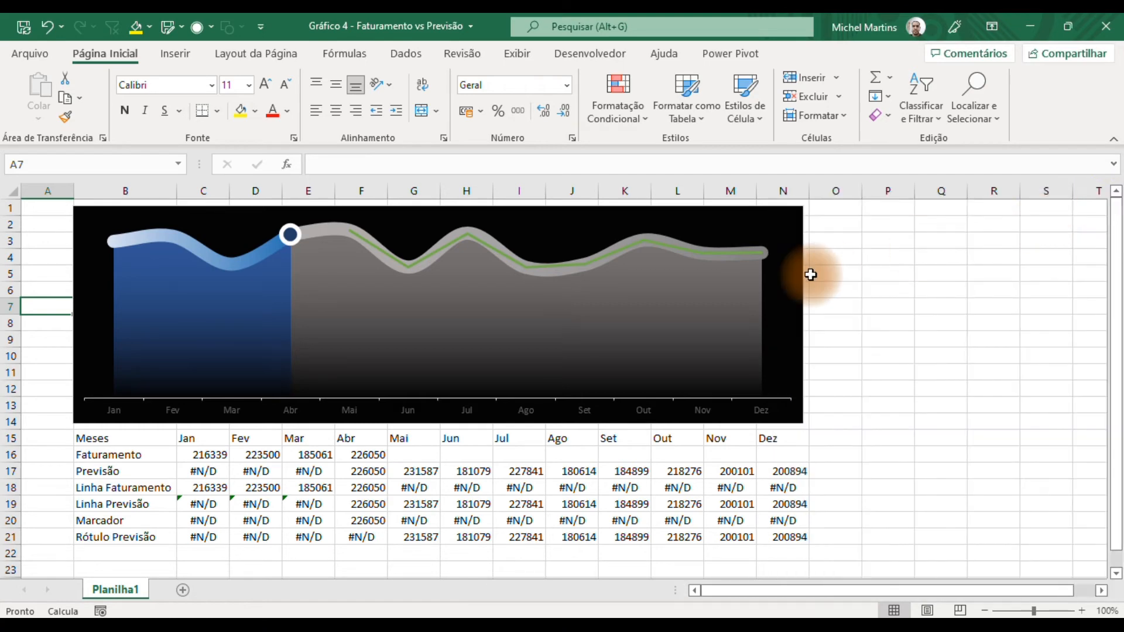
pyautogui.click(838, 270)
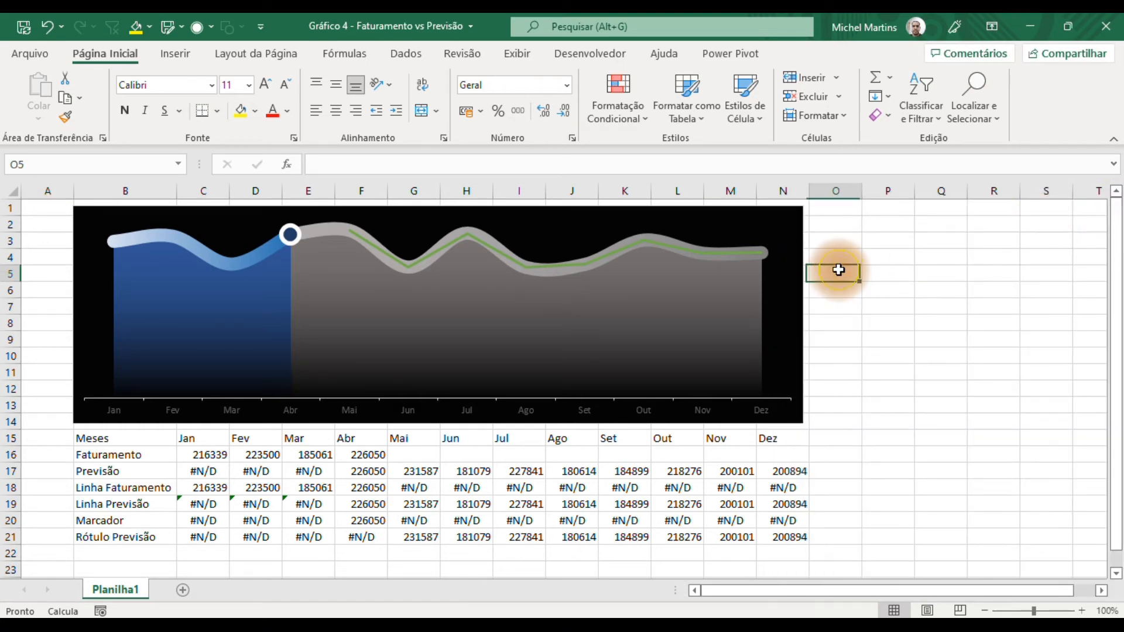
pyautogui.click(754, 253)
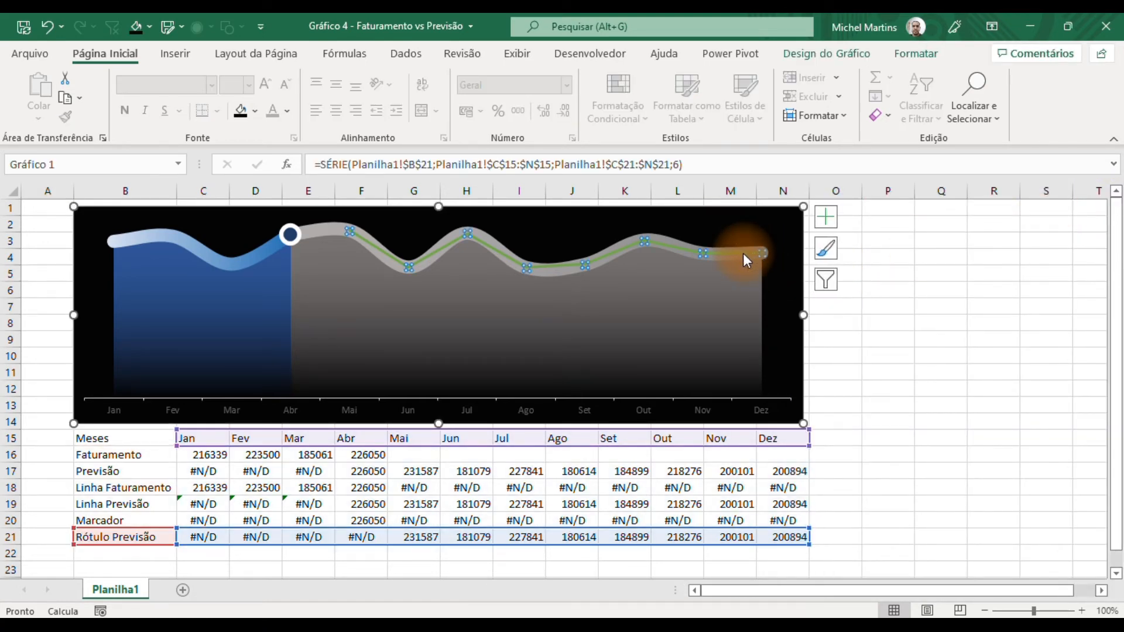
pyautogui.click(848, 52)
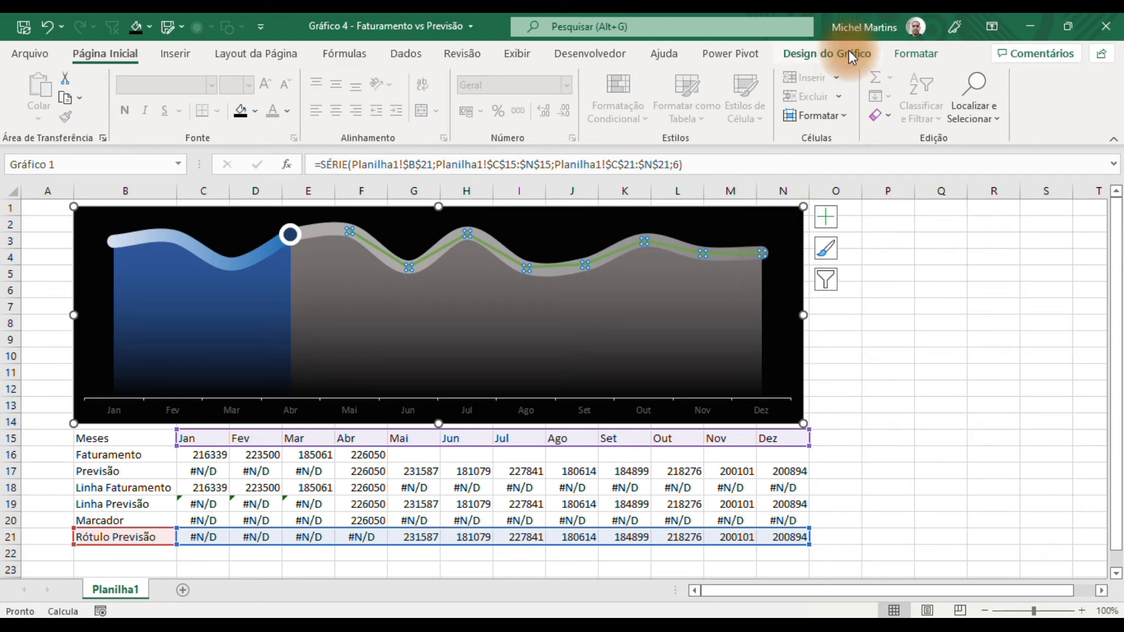
pyautogui.click(823, 219)
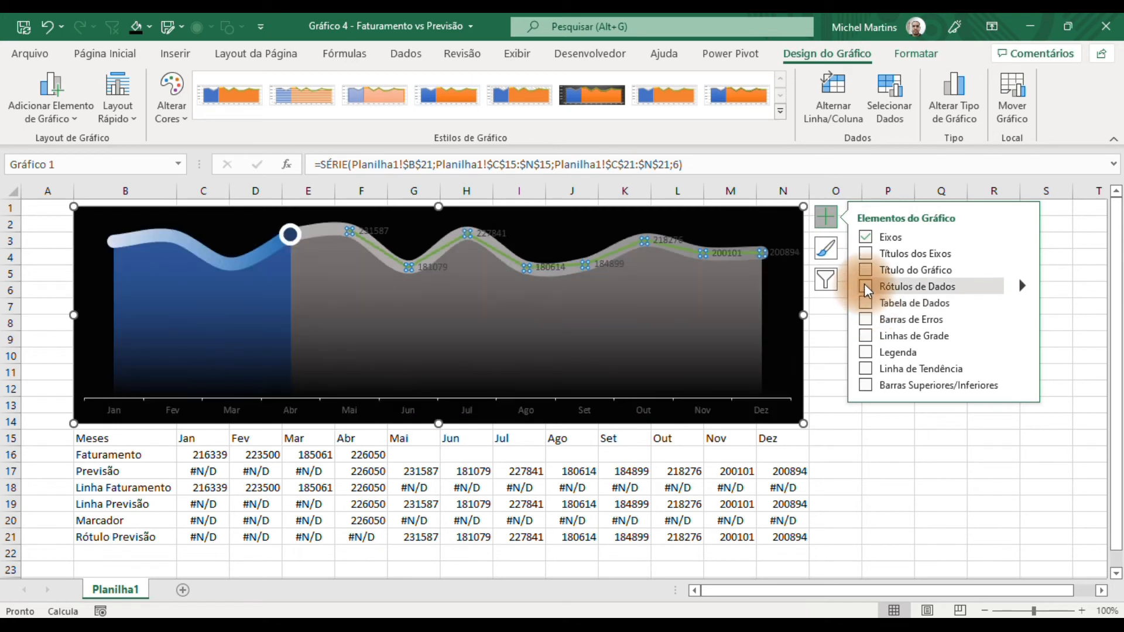
pyautogui.click(866, 287)
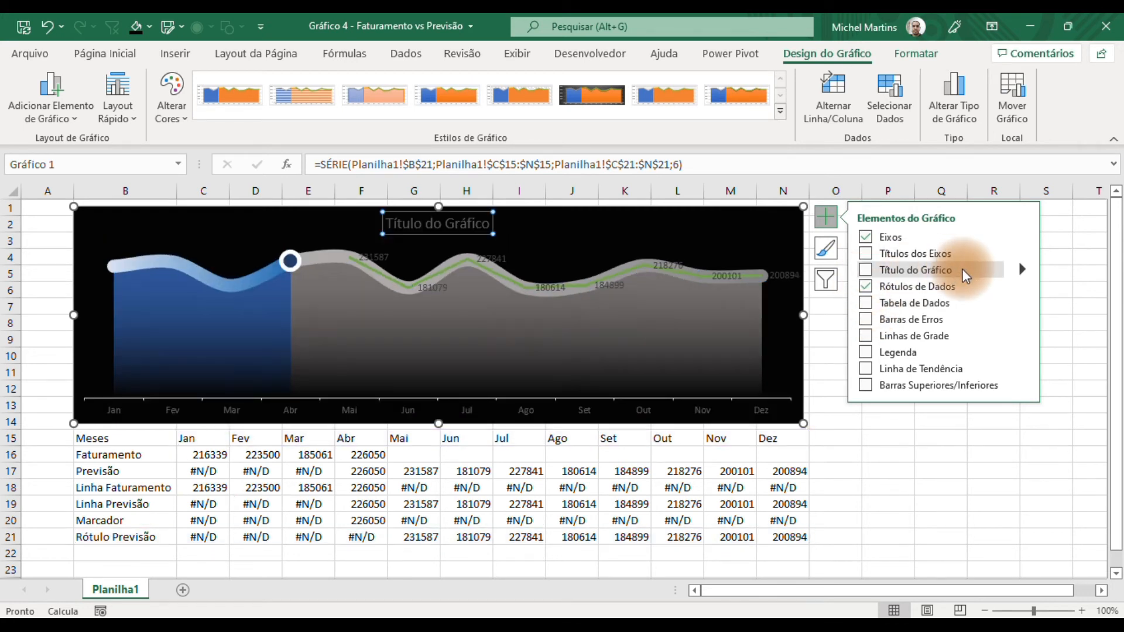
pyautogui.click(1024, 286)
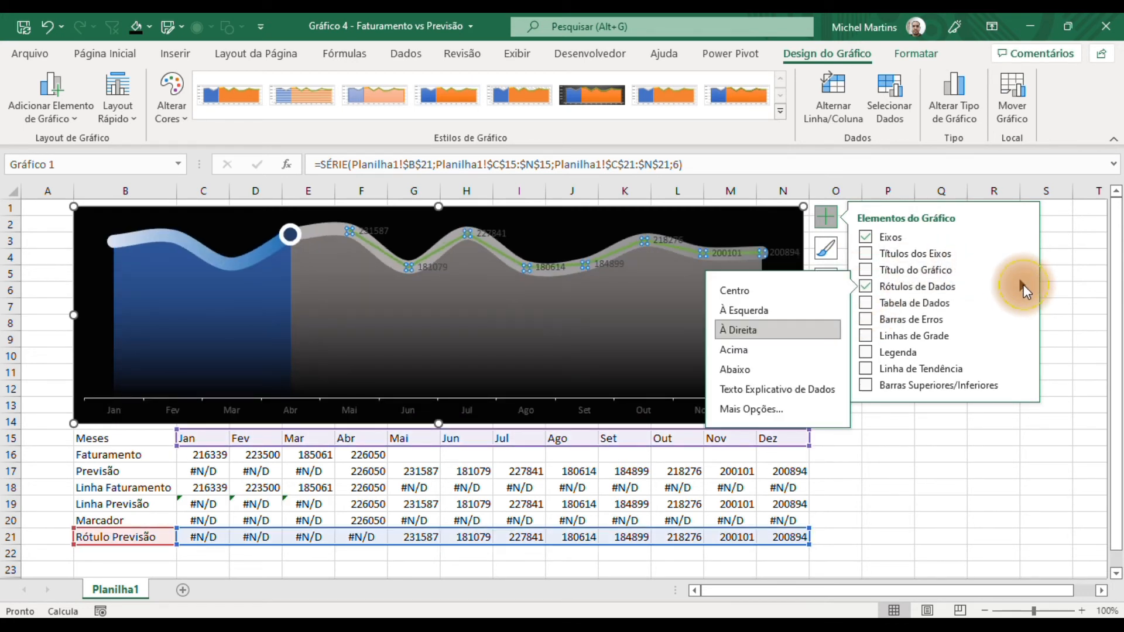
pyautogui.click(762, 353)
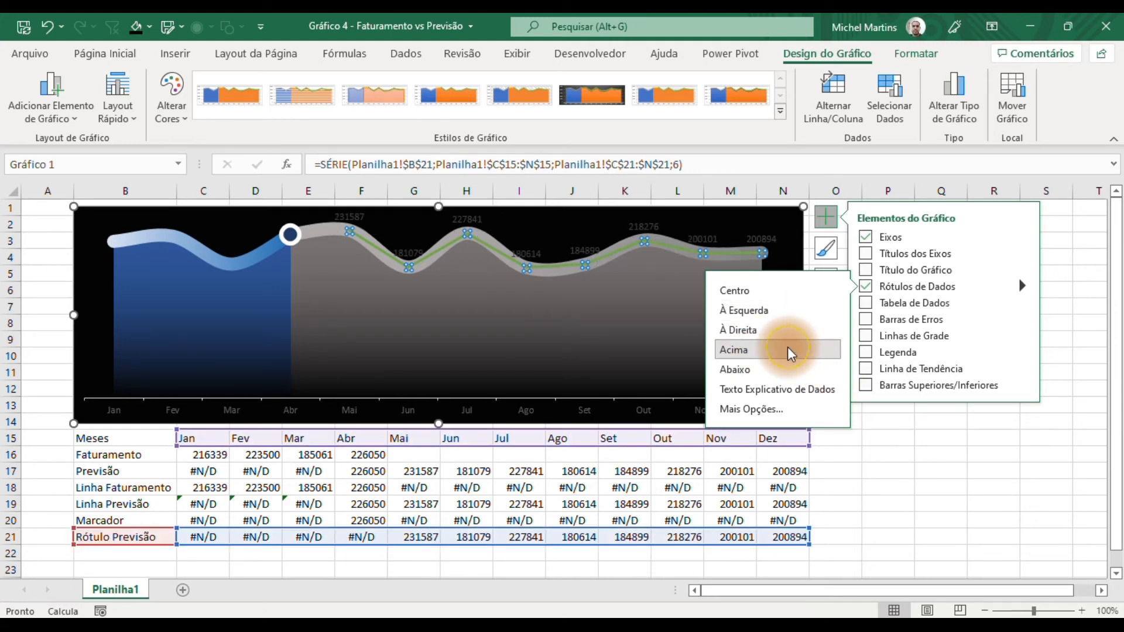
pyautogui.click(885, 437)
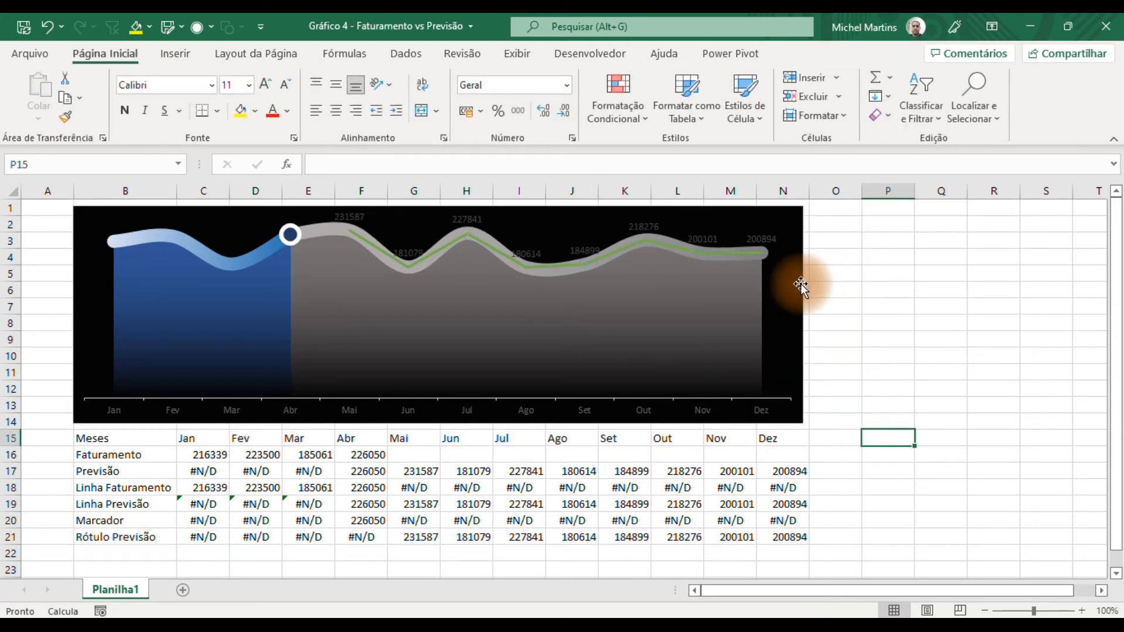
# Format the Rótulo Previsão data labels in white Arial
pyautogui.click(702, 238)
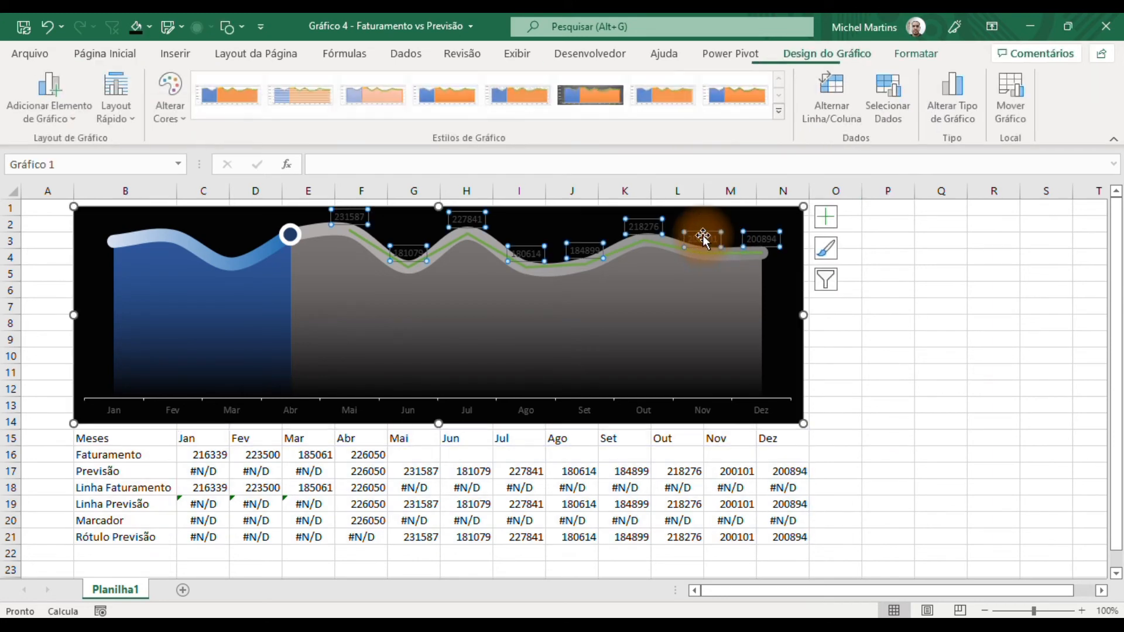
pyautogui.click(128, 55)
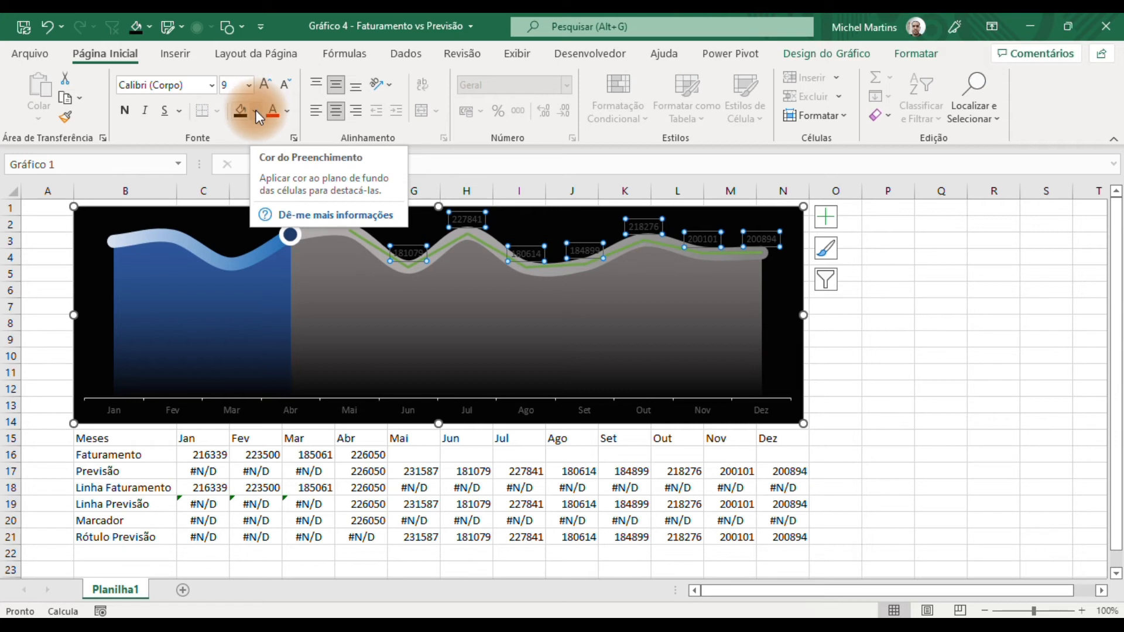
pyautogui.click(192, 84)
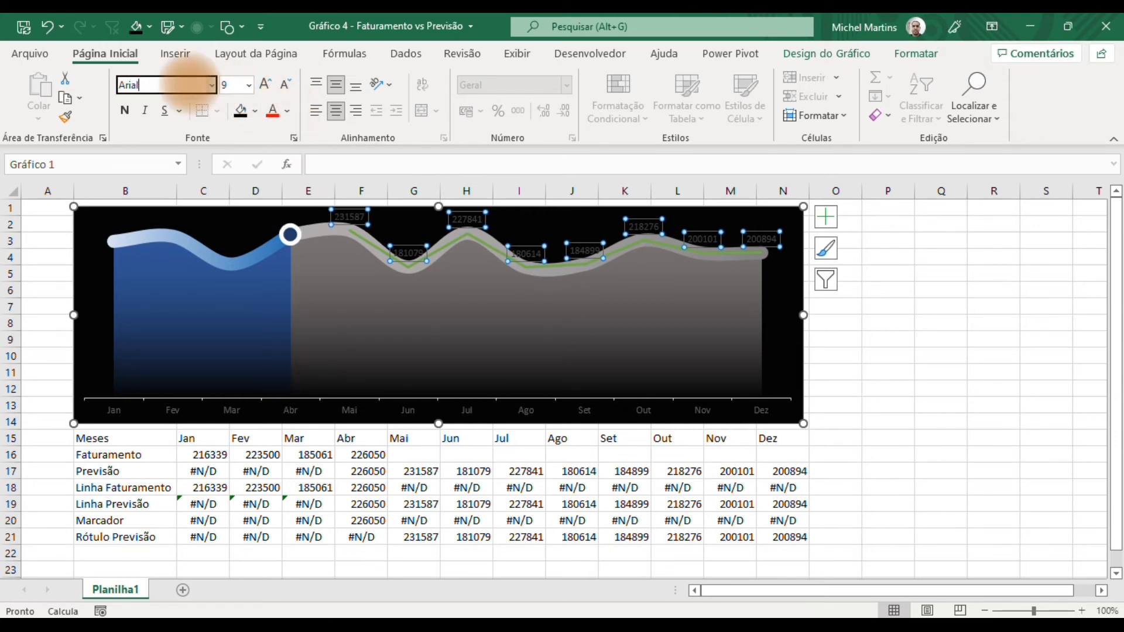
pyautogui.press('Tab')
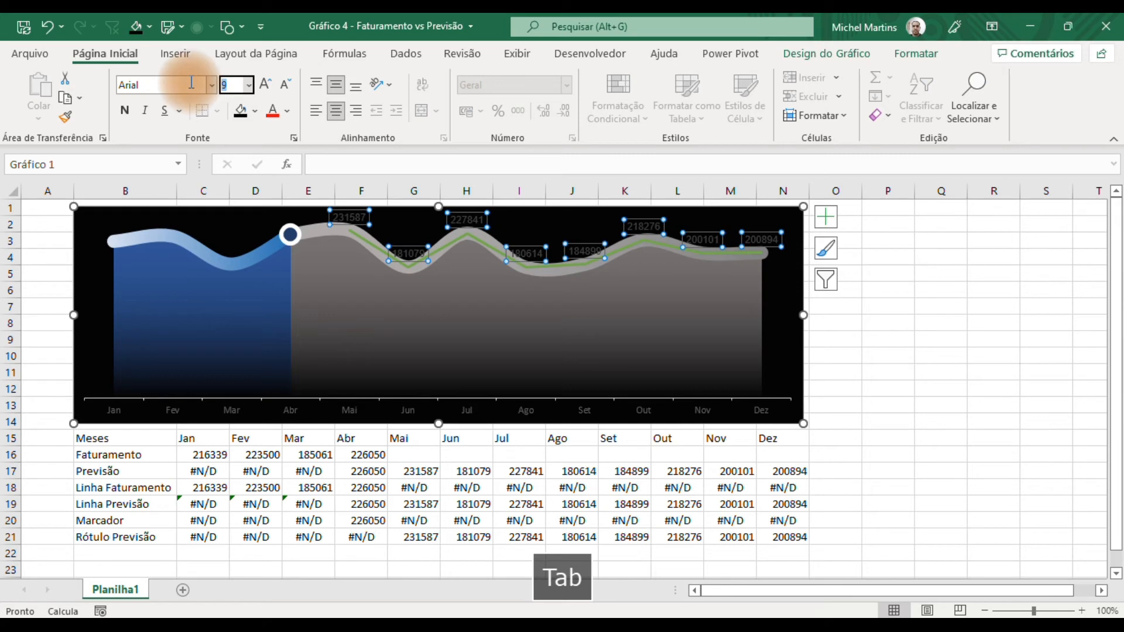
pyautogui.click(287, 111)
pyautogui.click(275, 176)
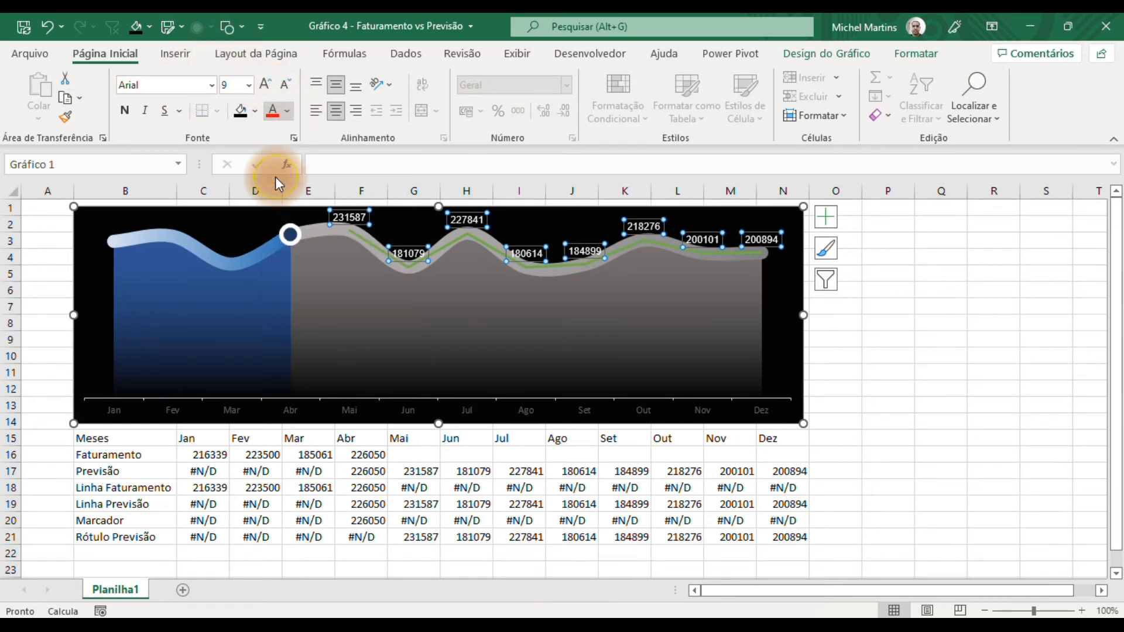
pyautogui.click(828, 419)
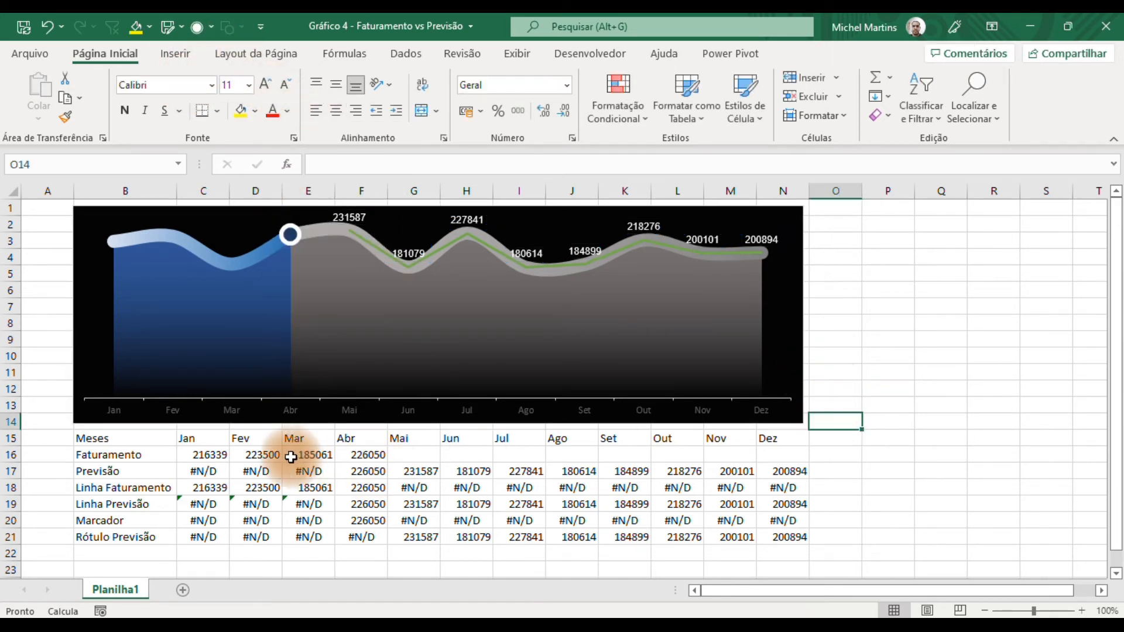
# Format the values in C16:N21 with a thousands separator and no decimal places
pyautogui.moveTo(208, 454); pyautogui.dragTo(788, 535)
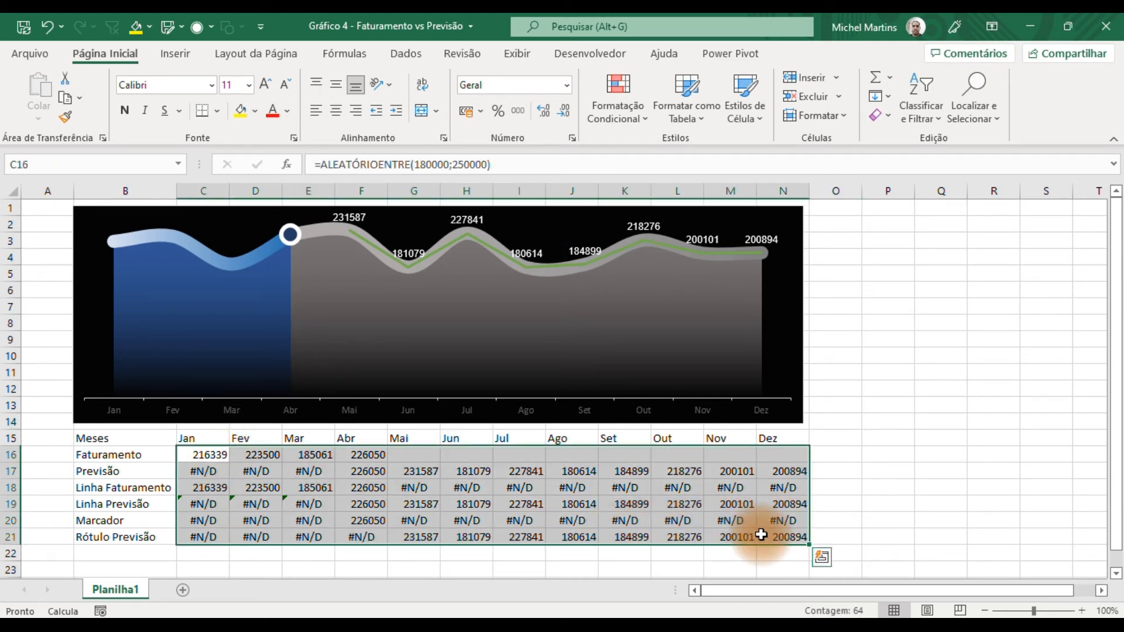
pyautogui.click(516, 117)
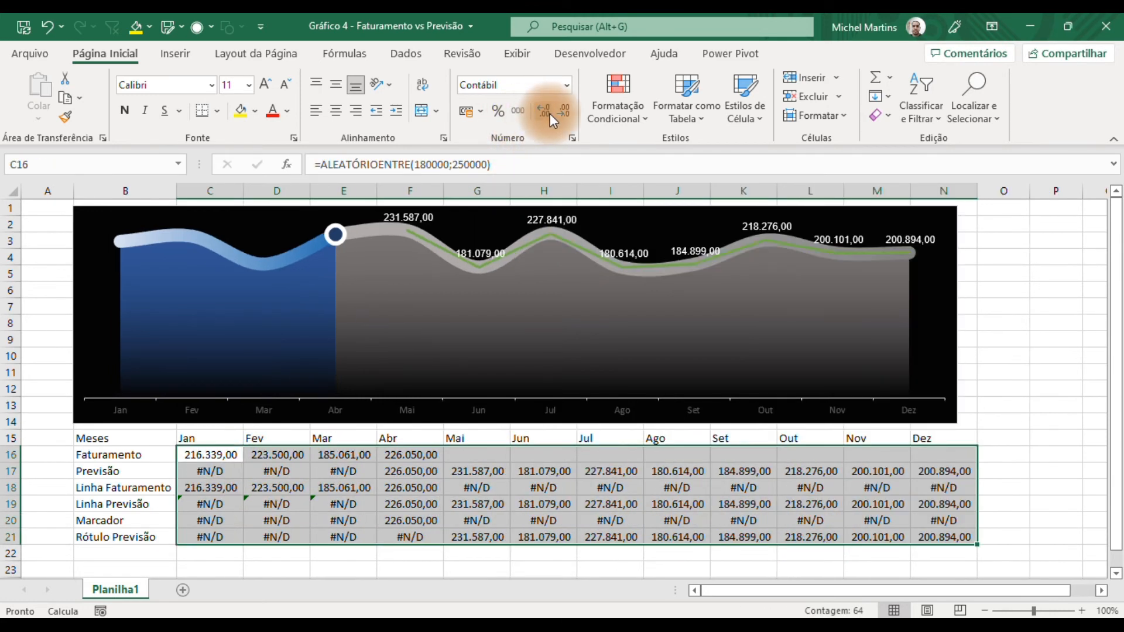
pyautogui.click(564, 111)
pyautogui.click(564, 110)
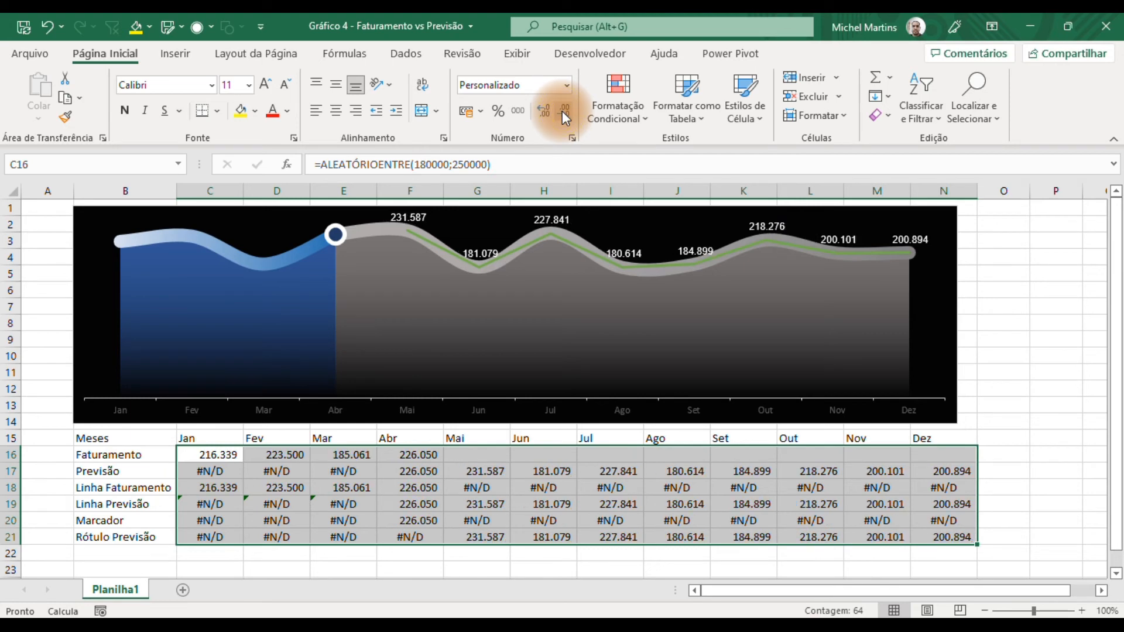
# Widen the chart so it reaches the outer edge of column N, directly above the data table
pyautogui.click(465, 489)
pyautogui.moveTo(944, 335); pyautogui.dragTo(978, 321)
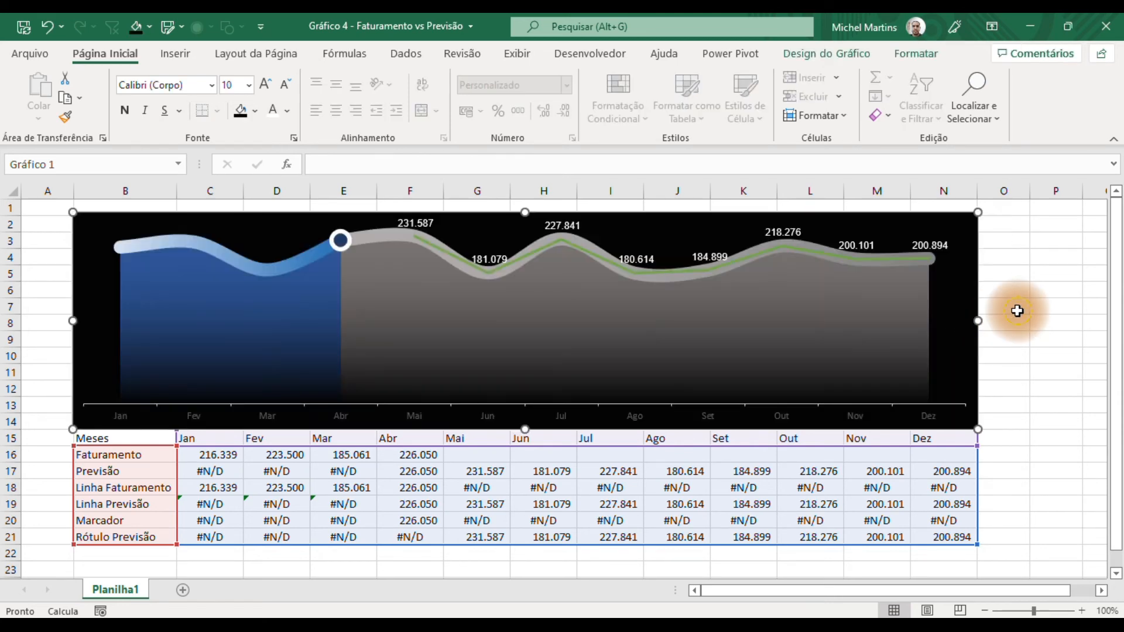
pyautogui.click(1019, 307)
# Add a chart title and lower the upper edge of the plot area to leave more room beneath it
pyautogui.click(977, 242)
pyautogui.click(993, 225)
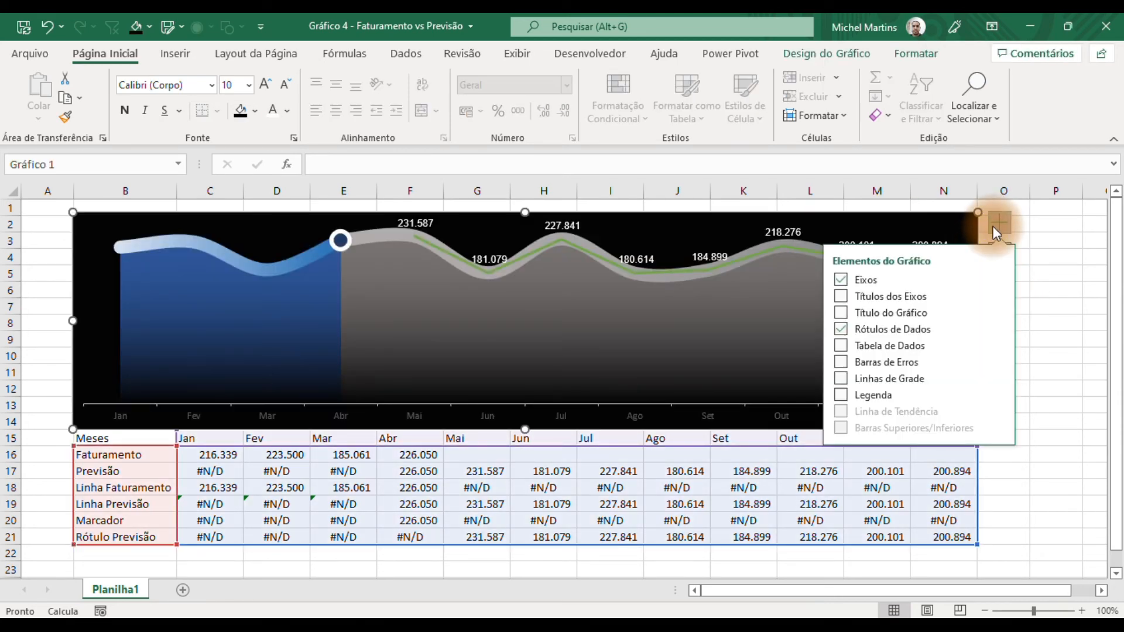
pyautogui.click(841, 297)
pyautogui.click(842, 312)
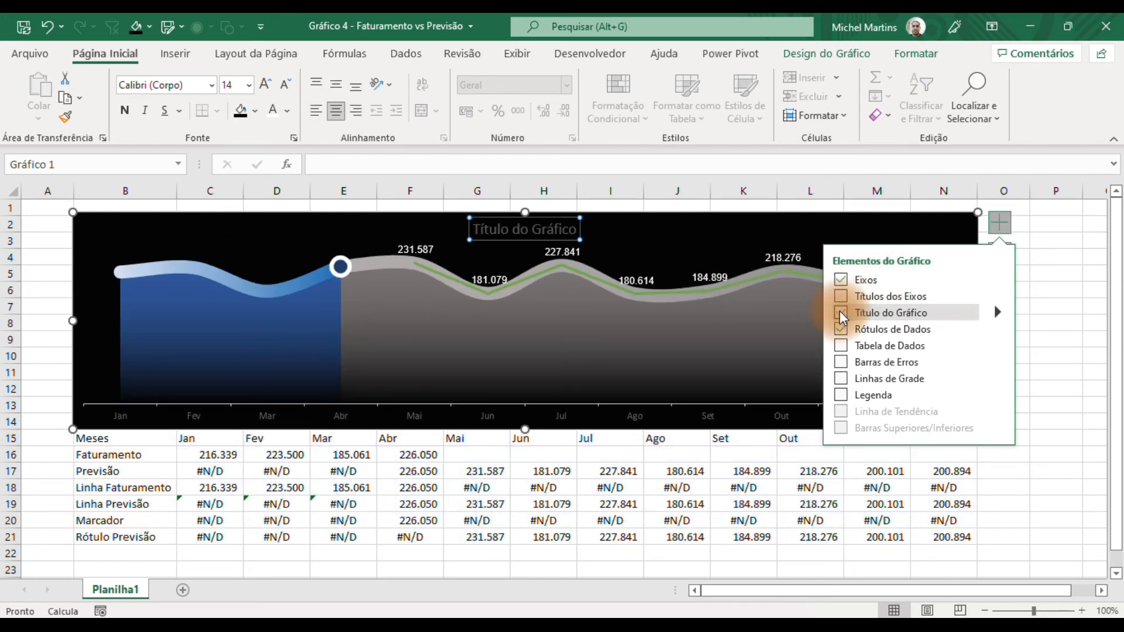
pyautogui.click(515, 247)
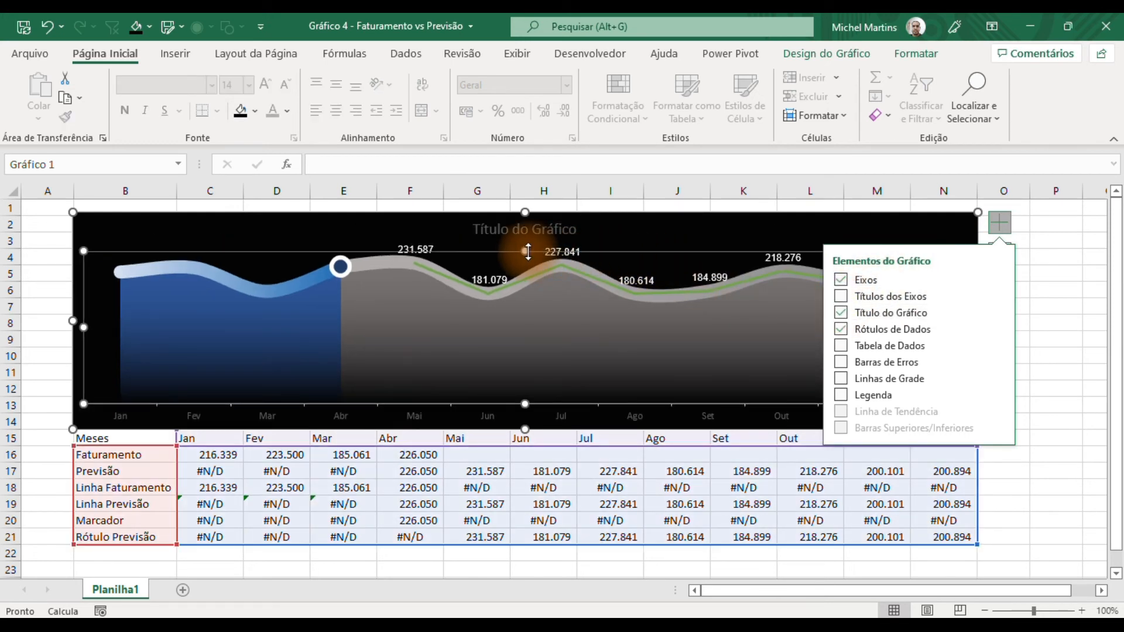
pyautogui.moveTo(525, 251); pyautogui.dragTo(527, 268)
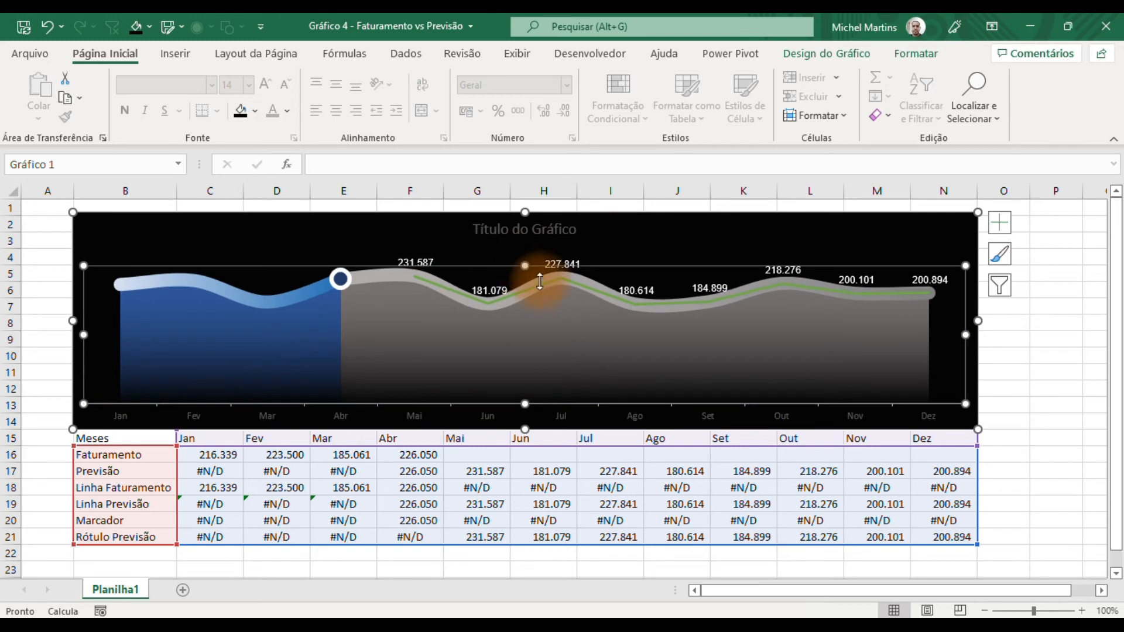
# Move the Linha Previsão series below Marcador and Rótulo Previsão in the chart's series order so it covers the thin green line
pyautogui.click(549, 280)
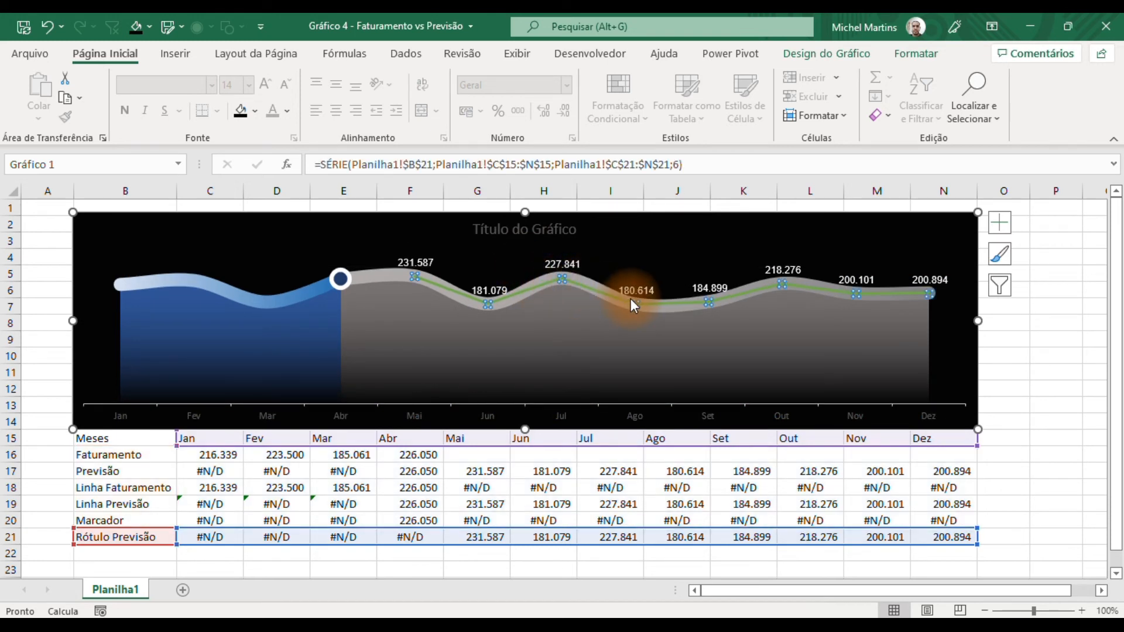
pyautogui.click(842, 57)
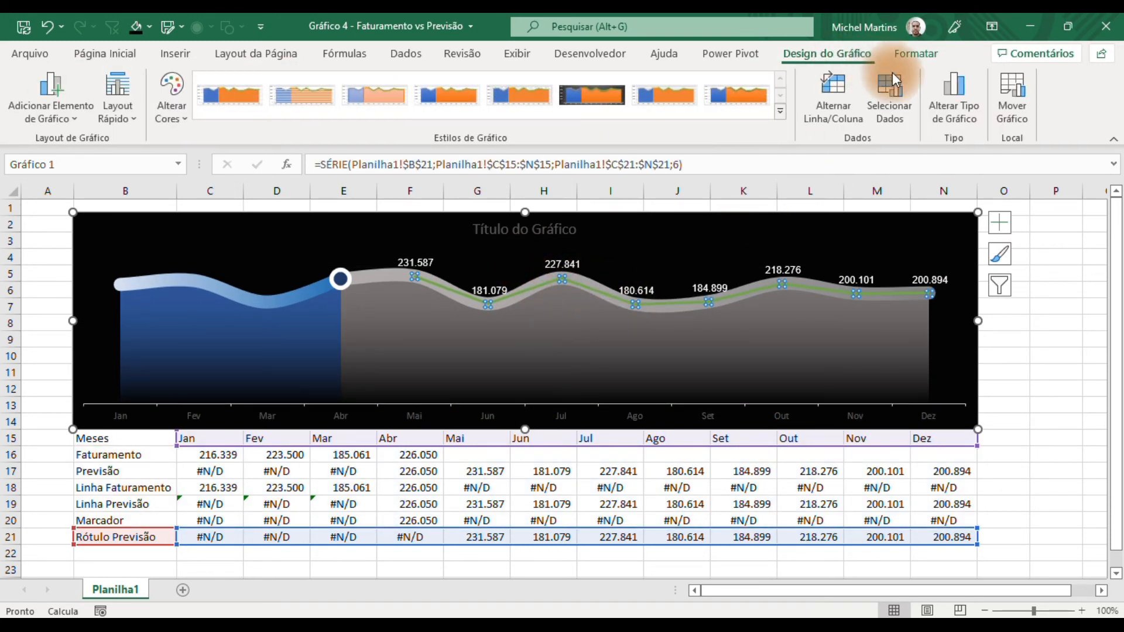
pyautogui.click(887, 100)
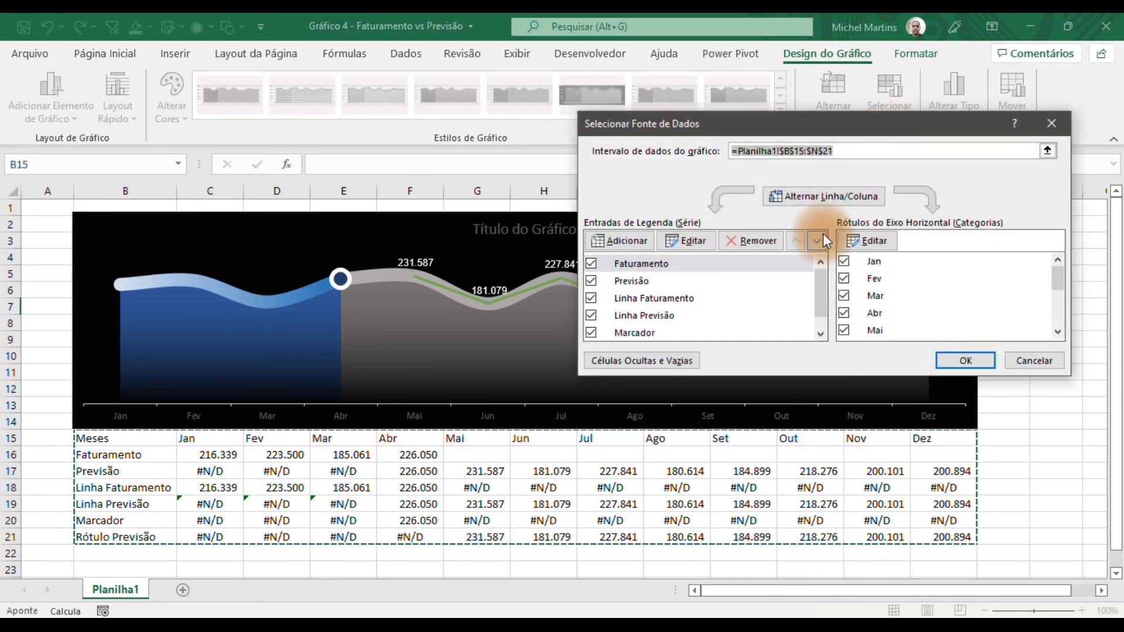
pyautogui.moveTo(816, 297)
pyautogui.mouseDown()
pyautogui.moveTo(820, 286)
pyautogui.moveTo(820, 301)
pyautogui.mouseUp()
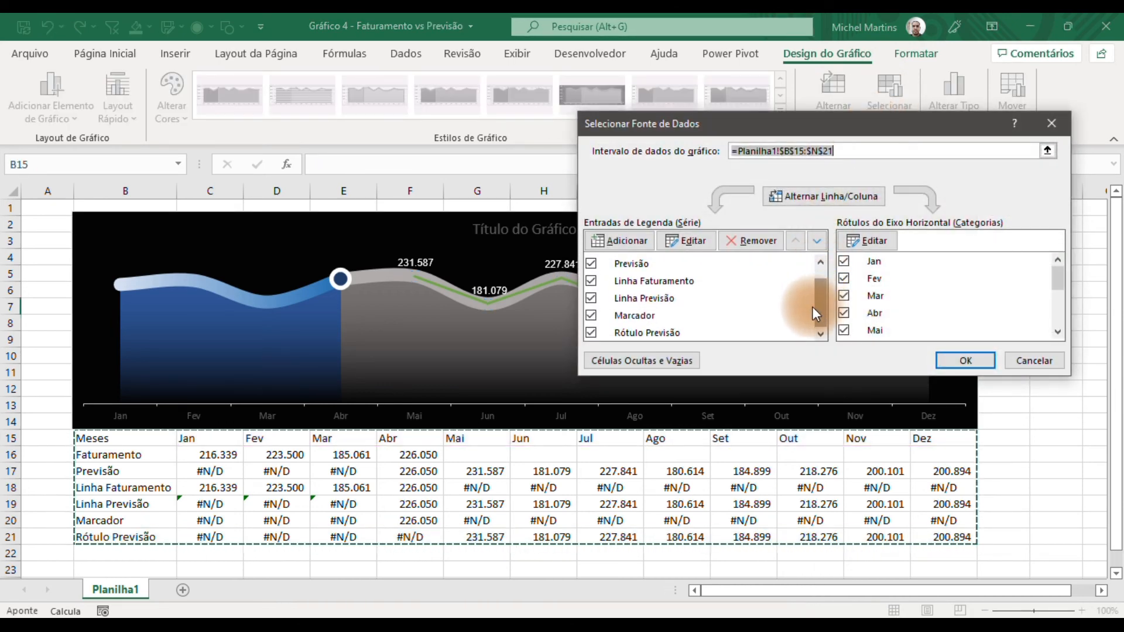
pyautogui.click(663, 298)
pyautogui.click(816, 241)
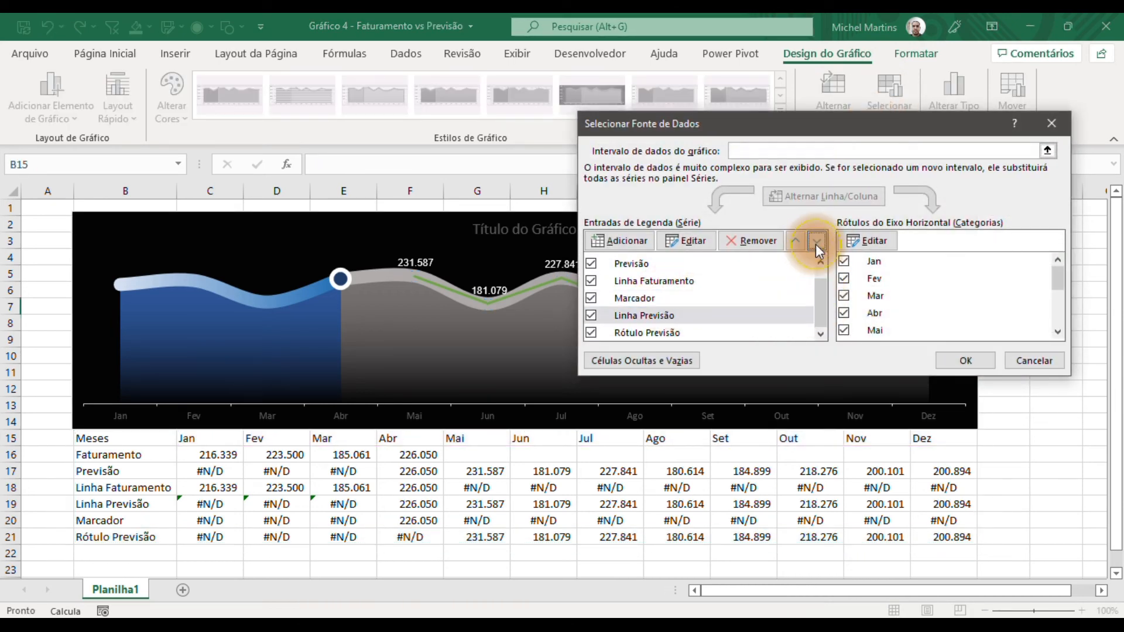
pyautogui.click(817, 243)
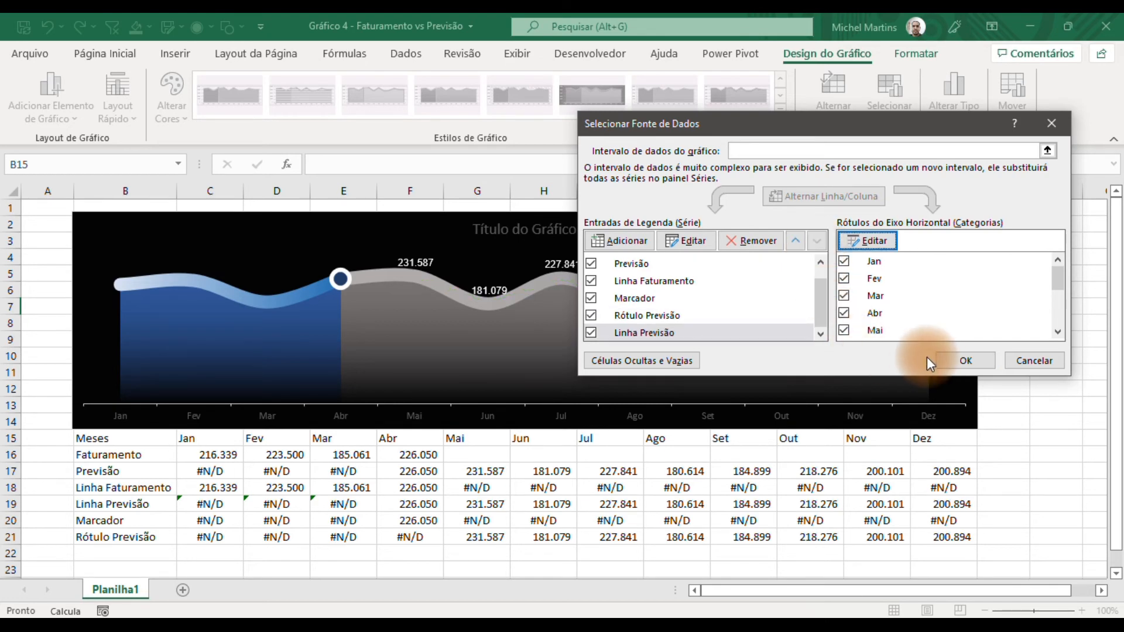
pyautogui.click(960, 361)
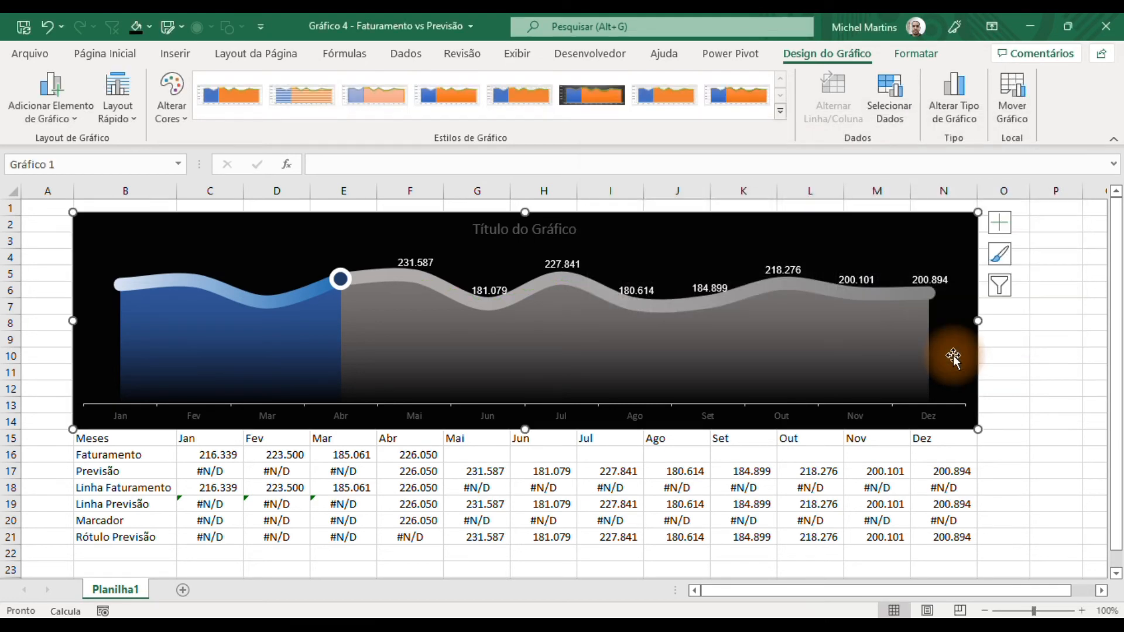
pyautogui.click(1011, 344)
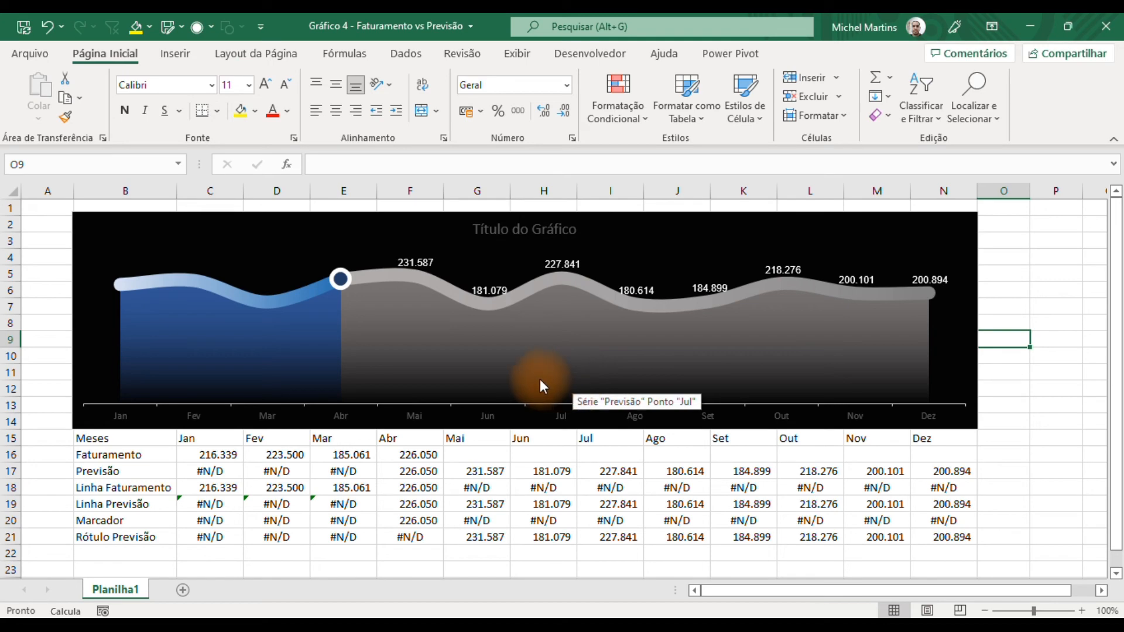
# Add data labels to the Linha Faturamento series and place them above the line
pyautogui.click(289, 300)
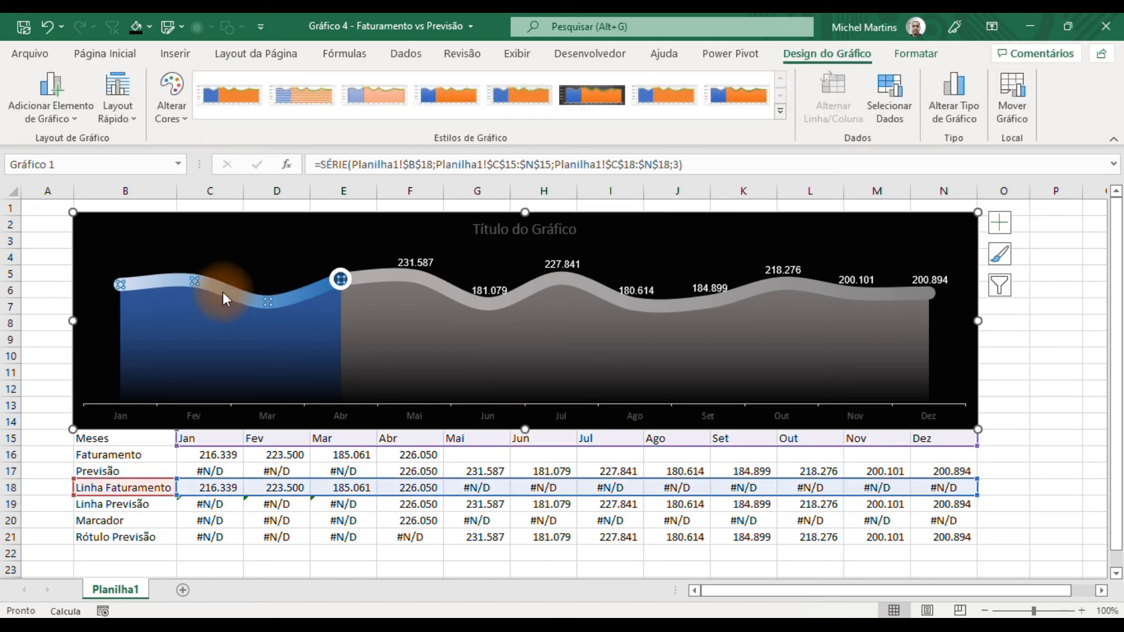
pyautogui.click(999, 223)
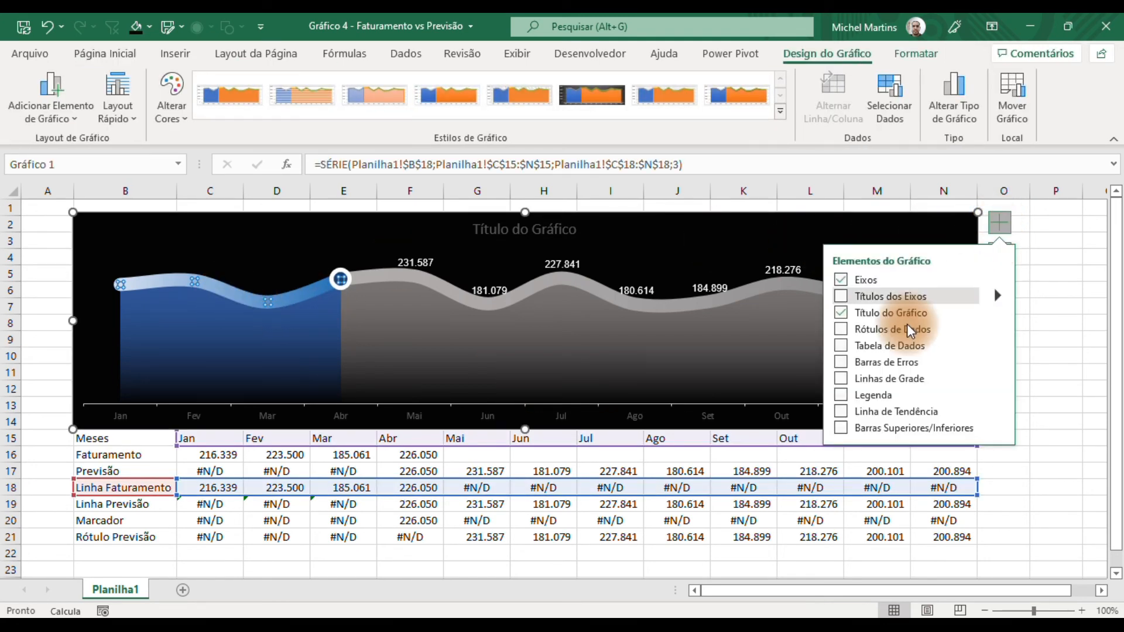
pyautogui.click(841, 330)
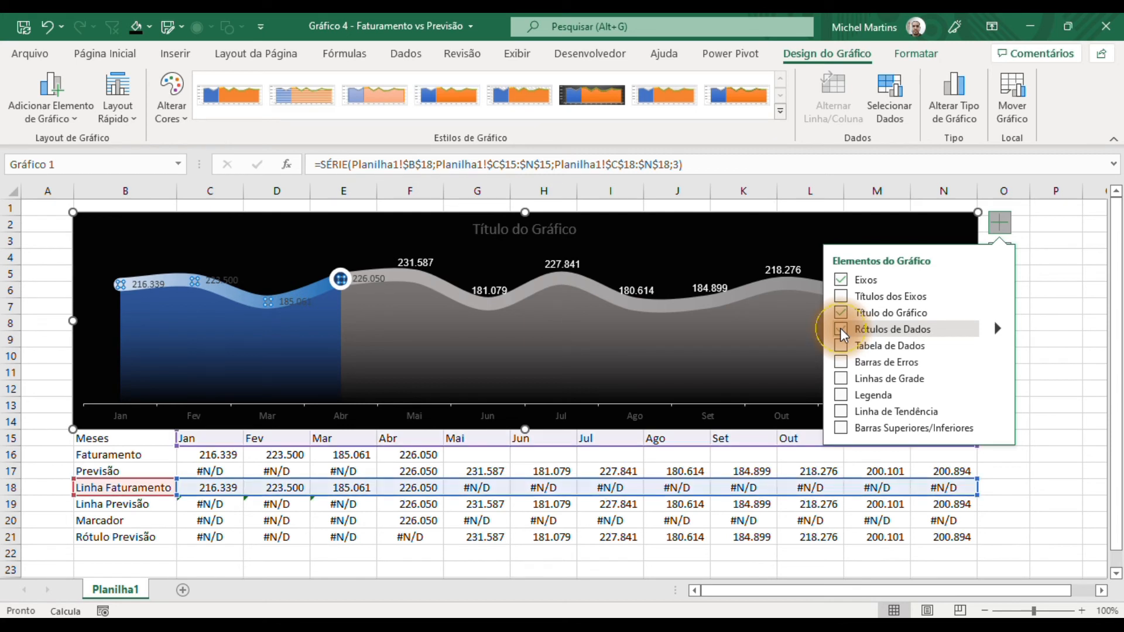
pyautogui.click(998, 328)
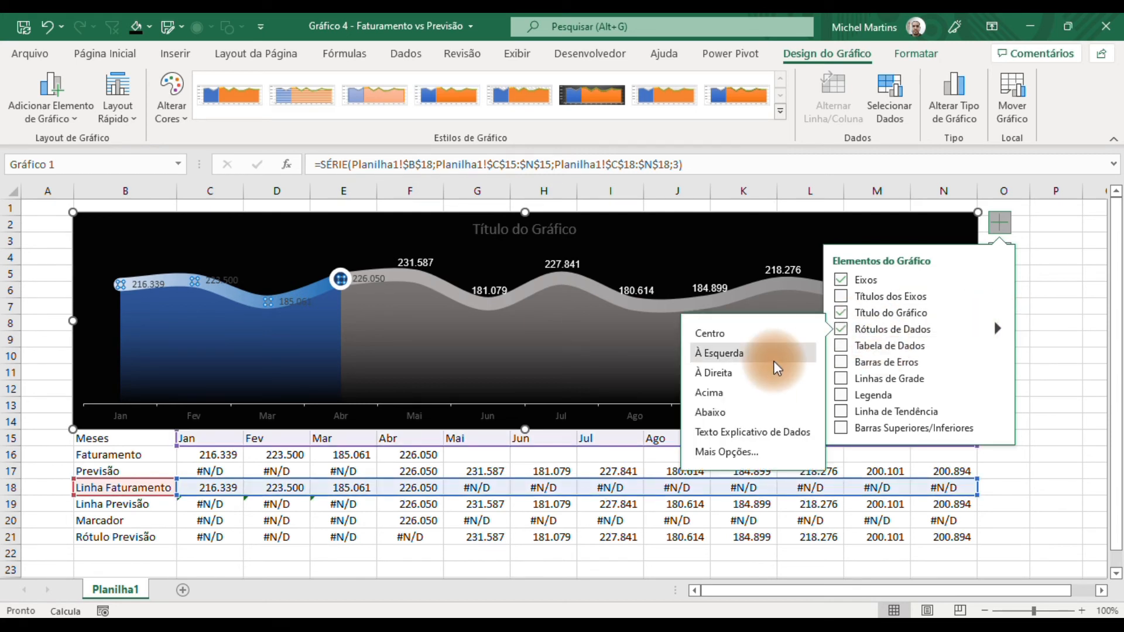
pyautogui.click(740, 389)
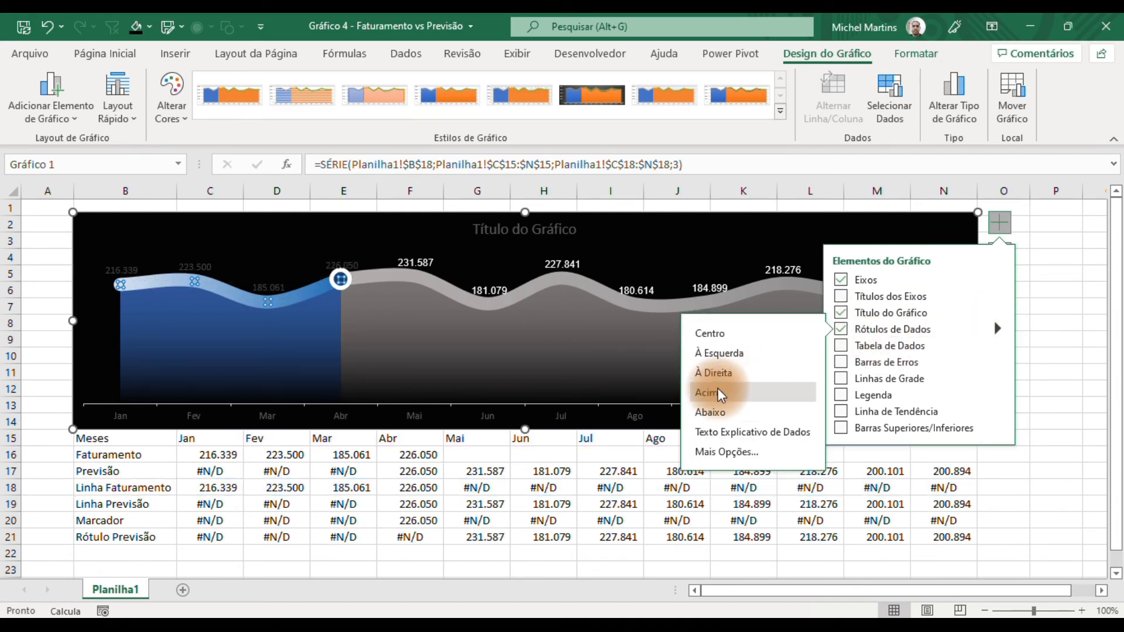
# Format the Linha Faturamento data labels in white Arial Black
pyautogui.click(339, 267)
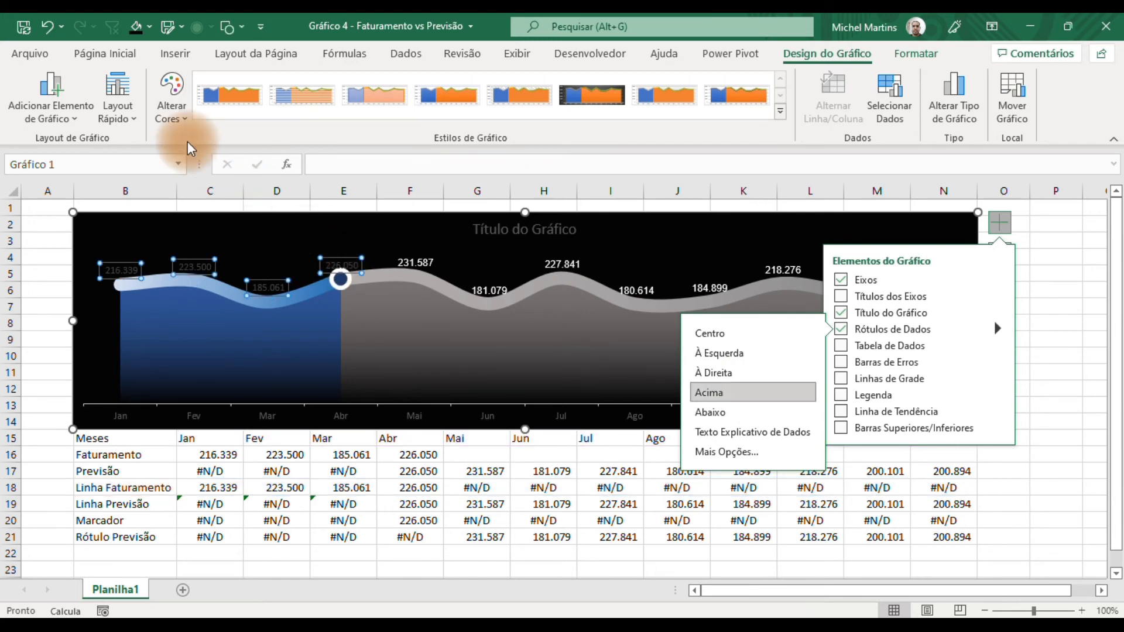
pyautogui.click(105, 54)
pyautogui.click(188, 85)
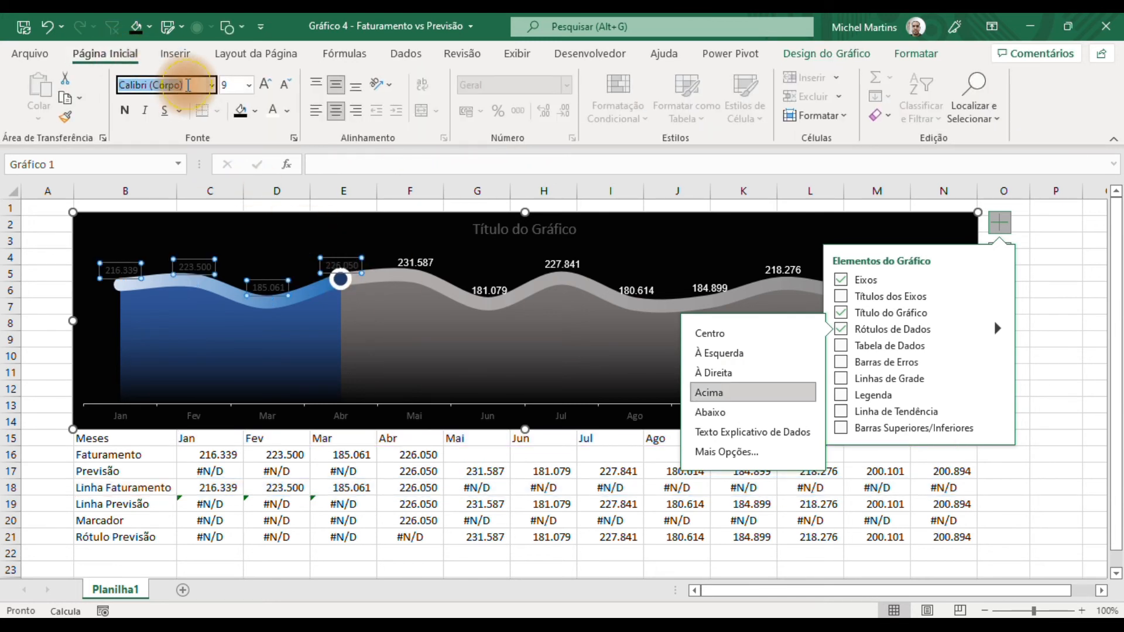
pyautogui.write('Arial Black')
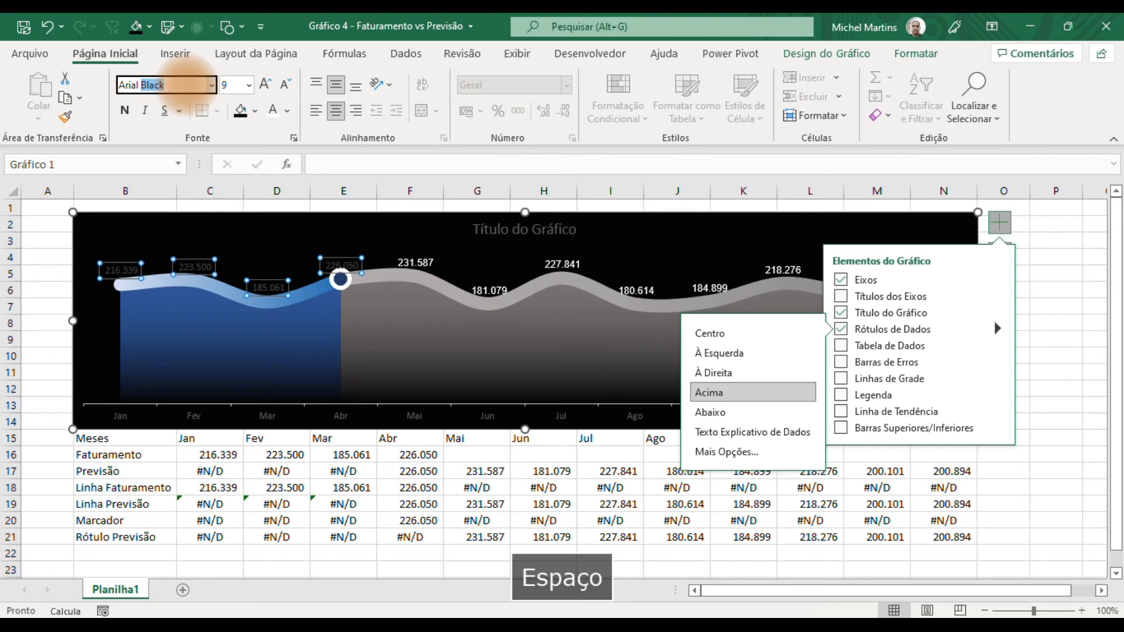
pyautogui.press('Tab')
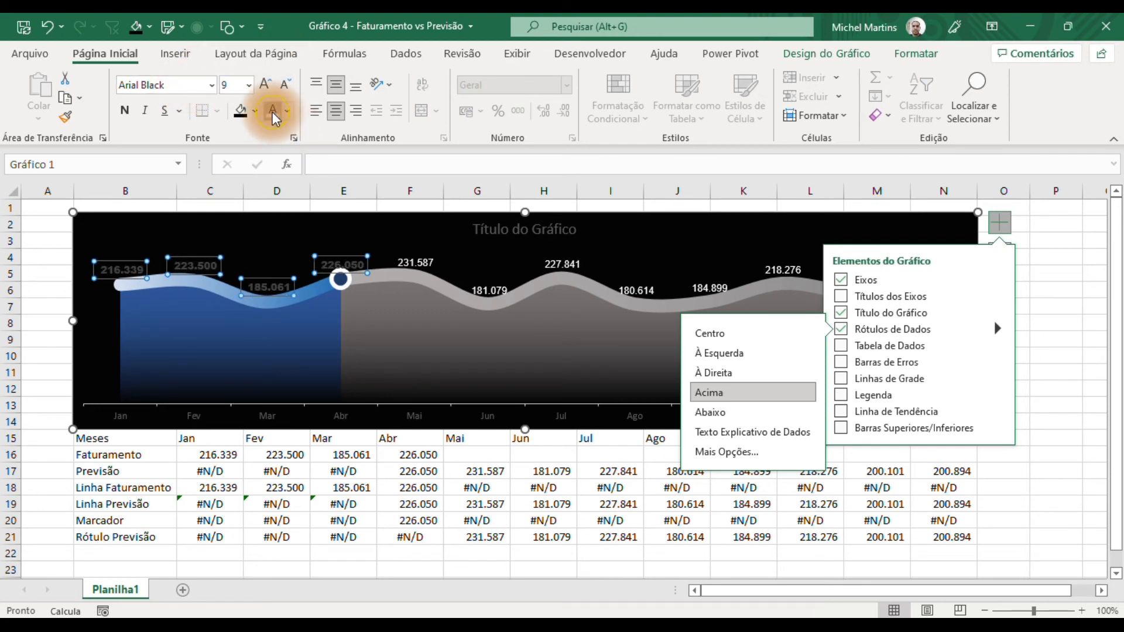
pyautogui.click(273, 111)
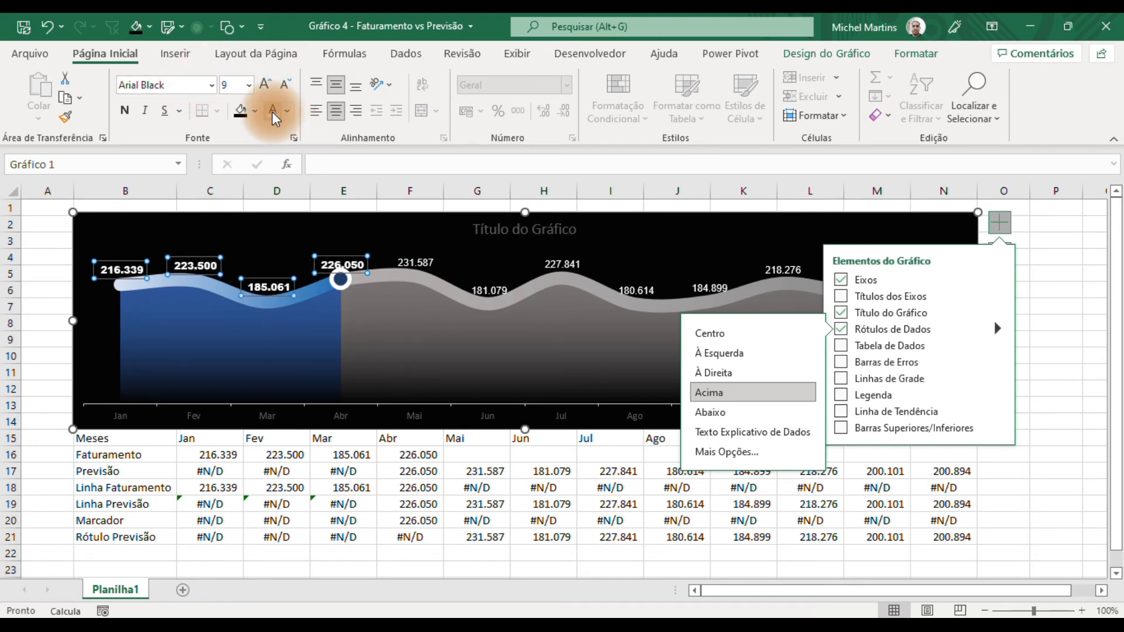
pyautogui.click(1035, 329)
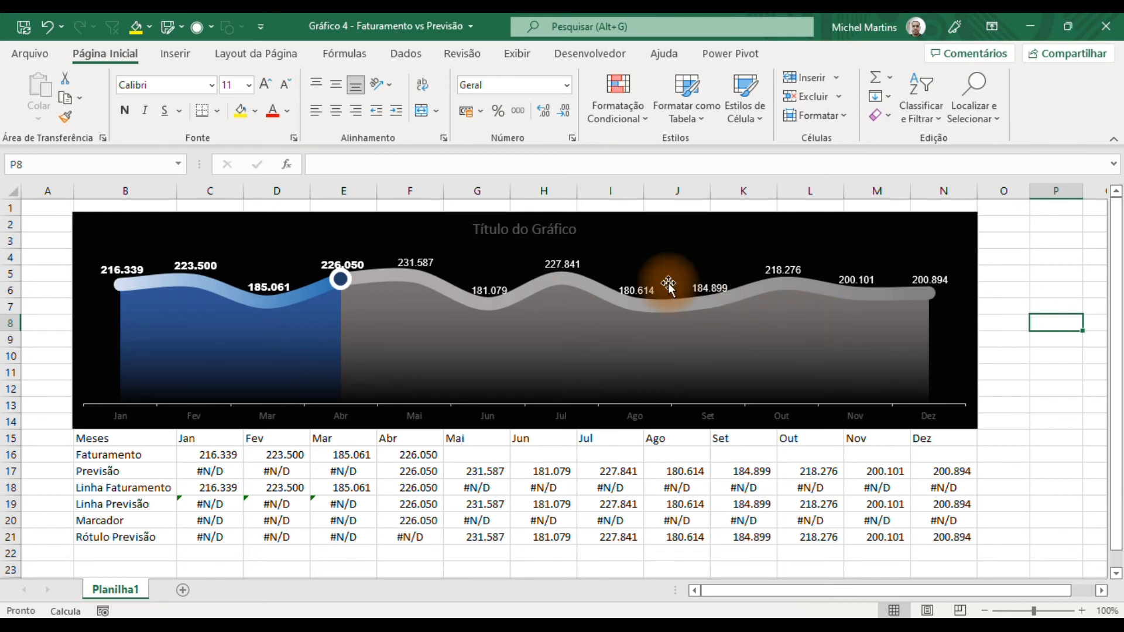
pyautogui.click(1020, 324)
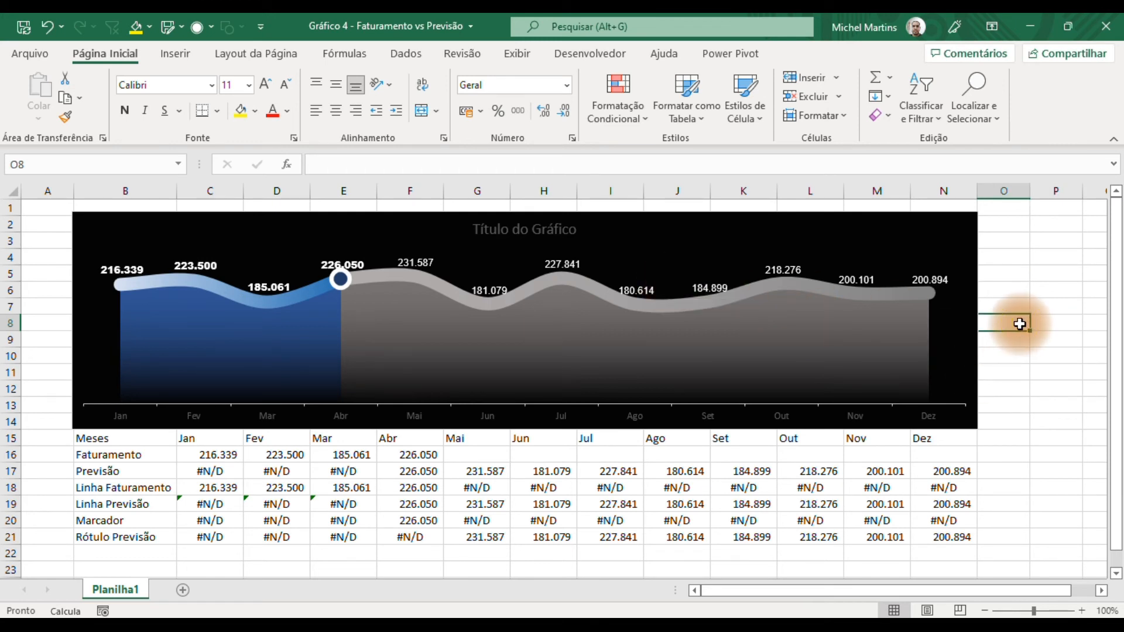
pyautogui.click(1027, 596)
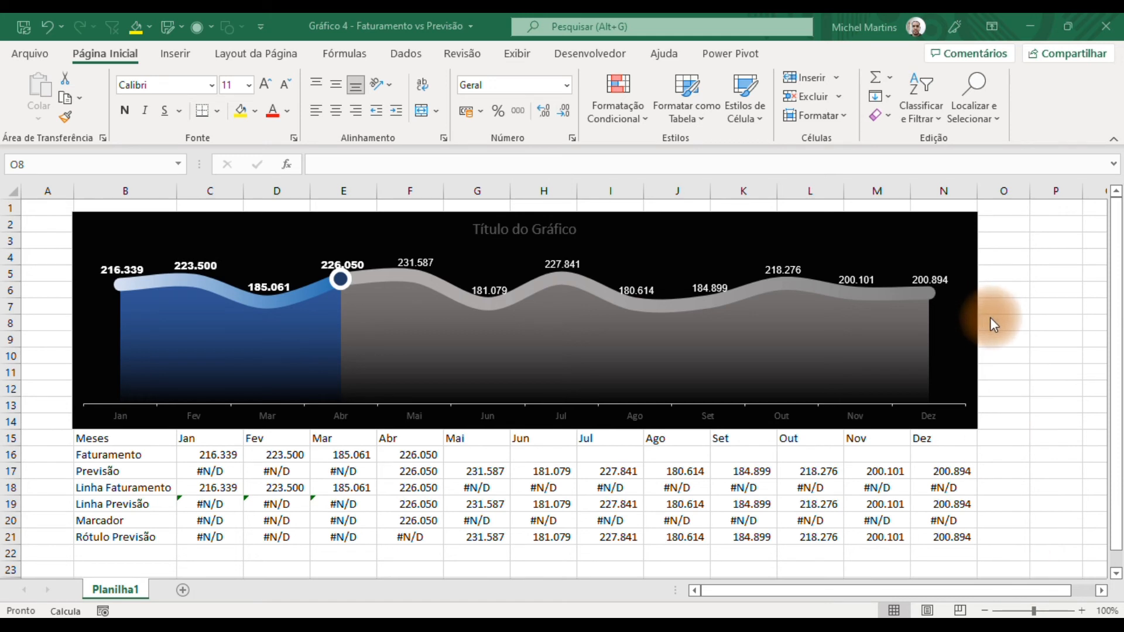
pyautogui.click(992, 322)
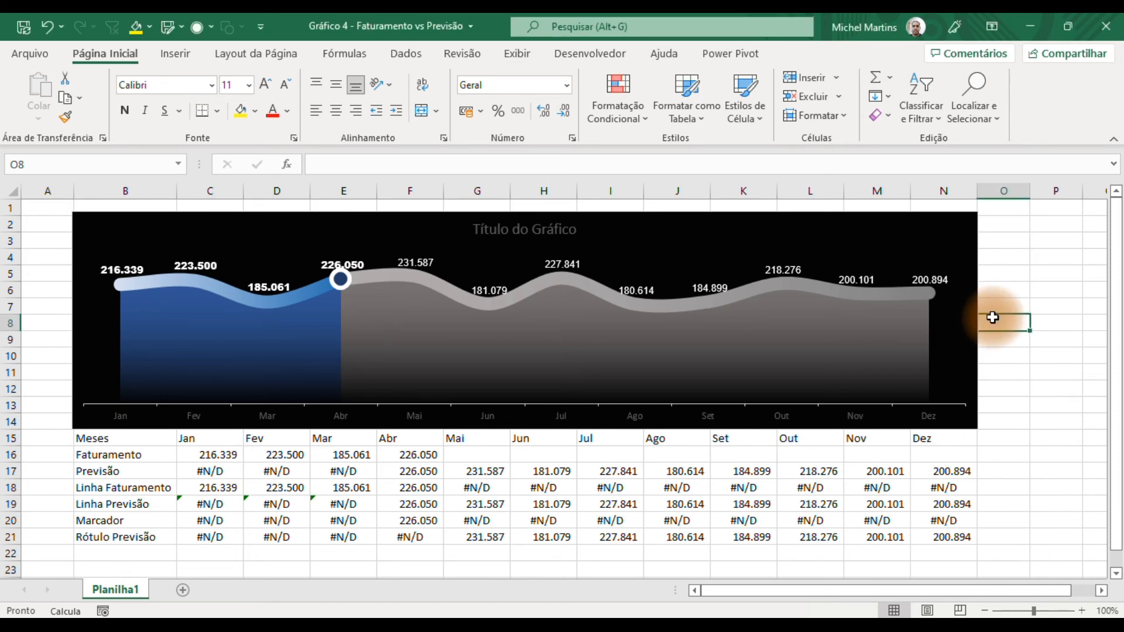
# Replace the chart title's placeholder text with "Faturamento vs previsão"
pyautogui.click(533, 232)
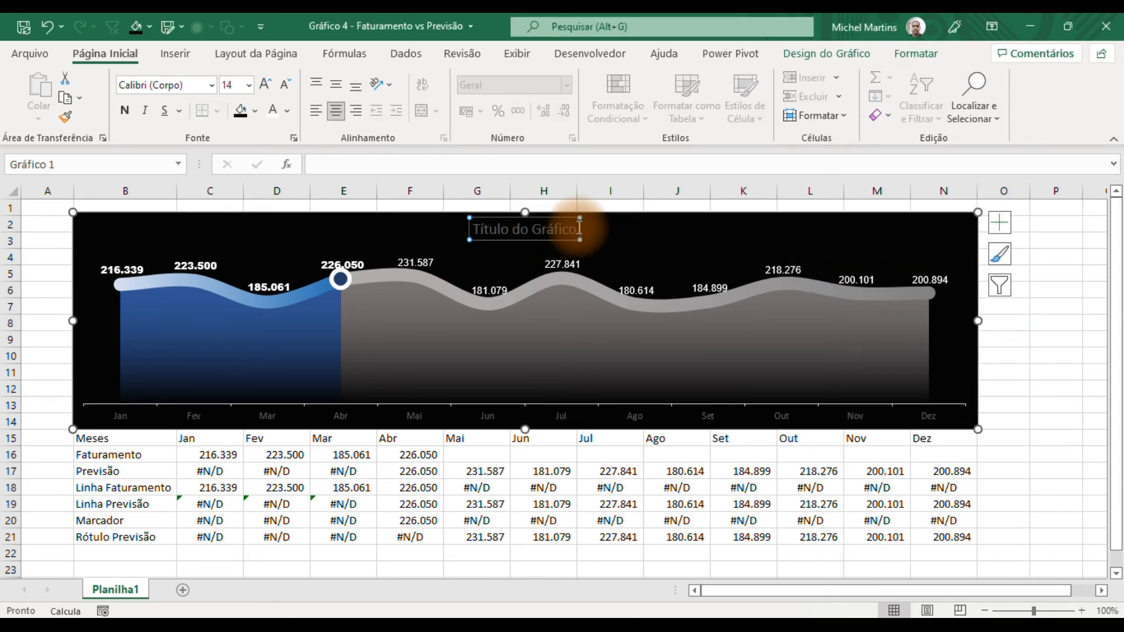
pyautogui.moveTo(577, 228); pyautogui.dragTo(457, 229)
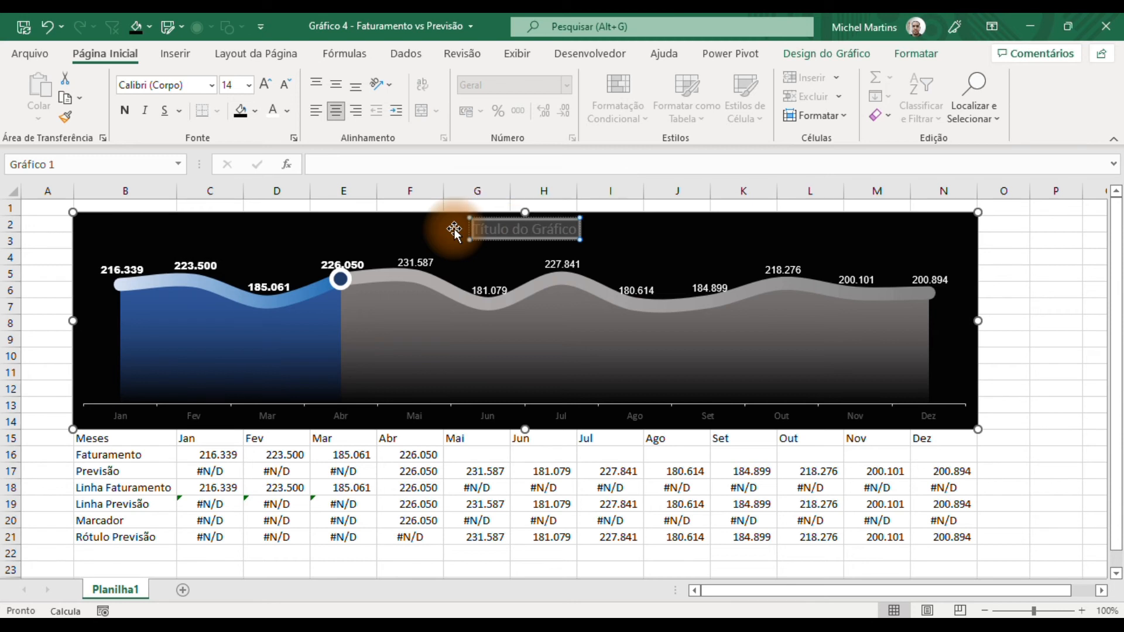
pyautogui.write('Fat')
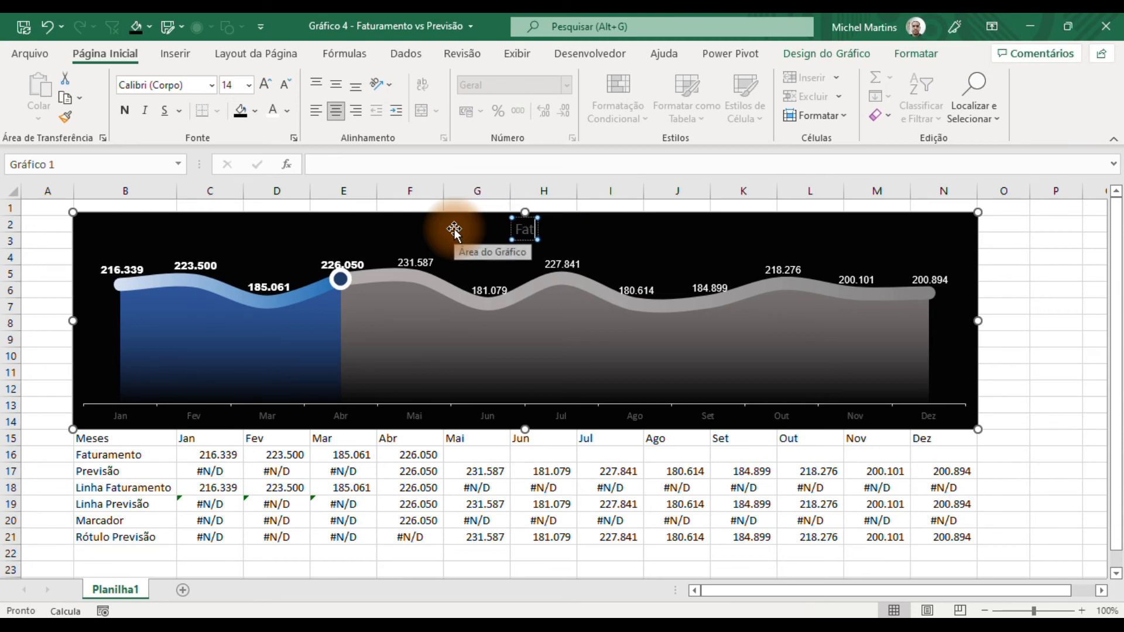
pyautogui.write('uramento vs previsão')
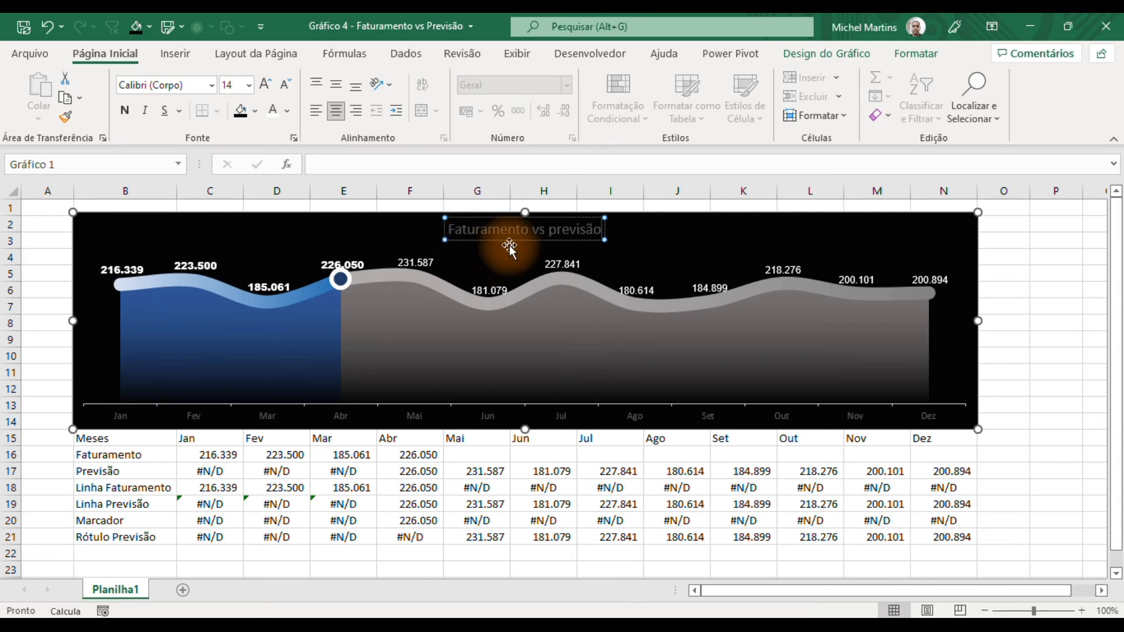
# Format the chart title in white Aharoni at size 20
pyautogui.click(518, 237)
pyautogui.click(204, 82)
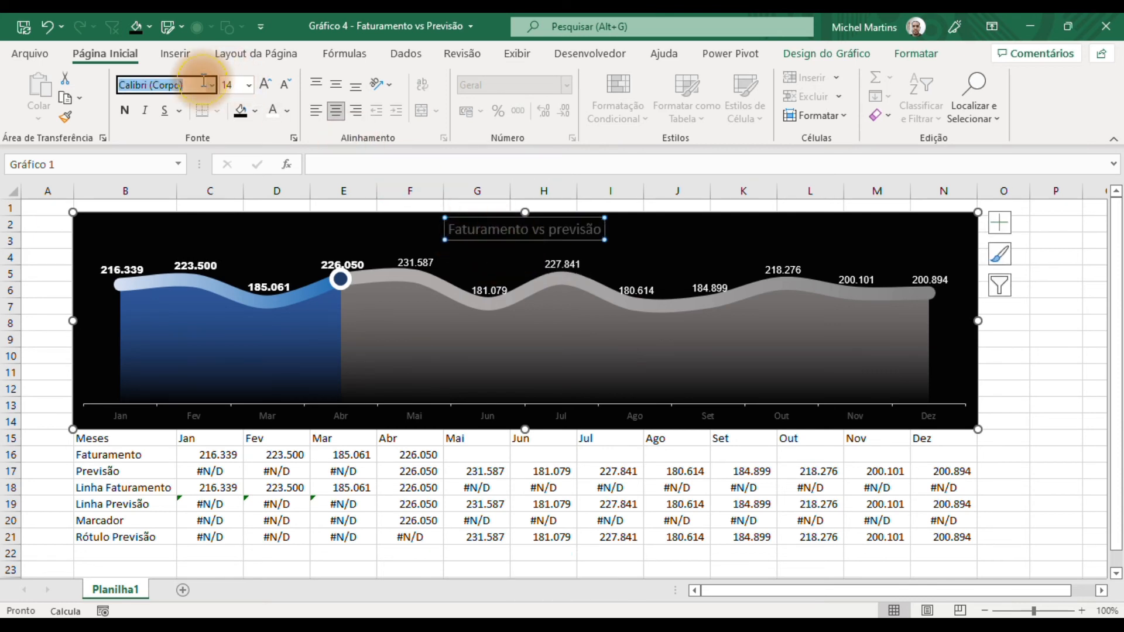
pyautogui.write('Aharoni')
pyautogui.press('Tab')
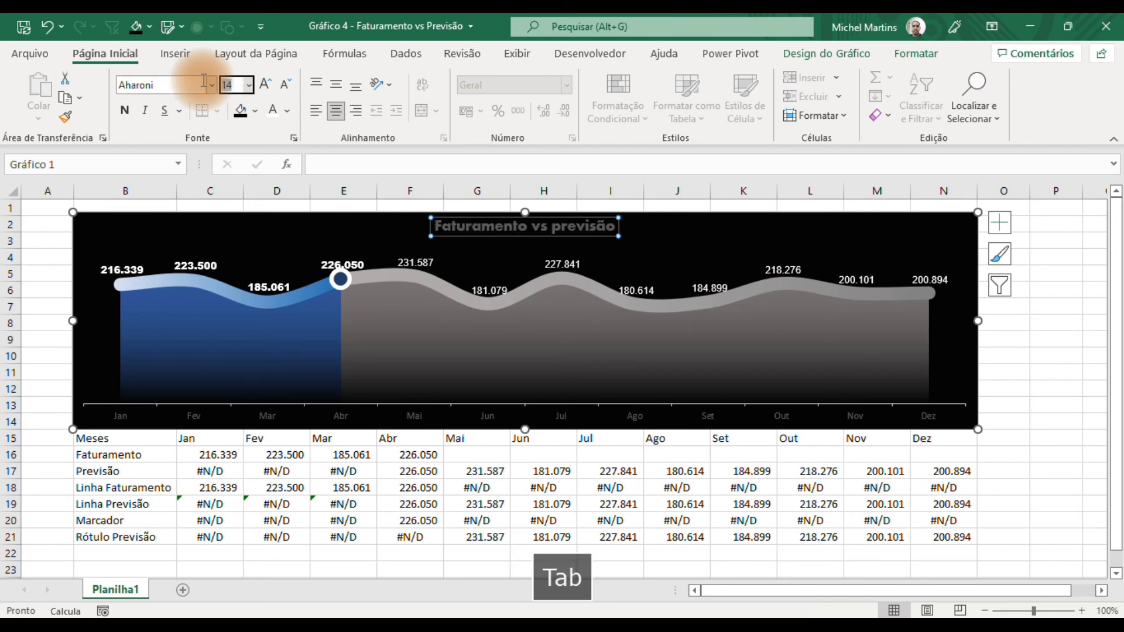
pyautogui.press('Tab')
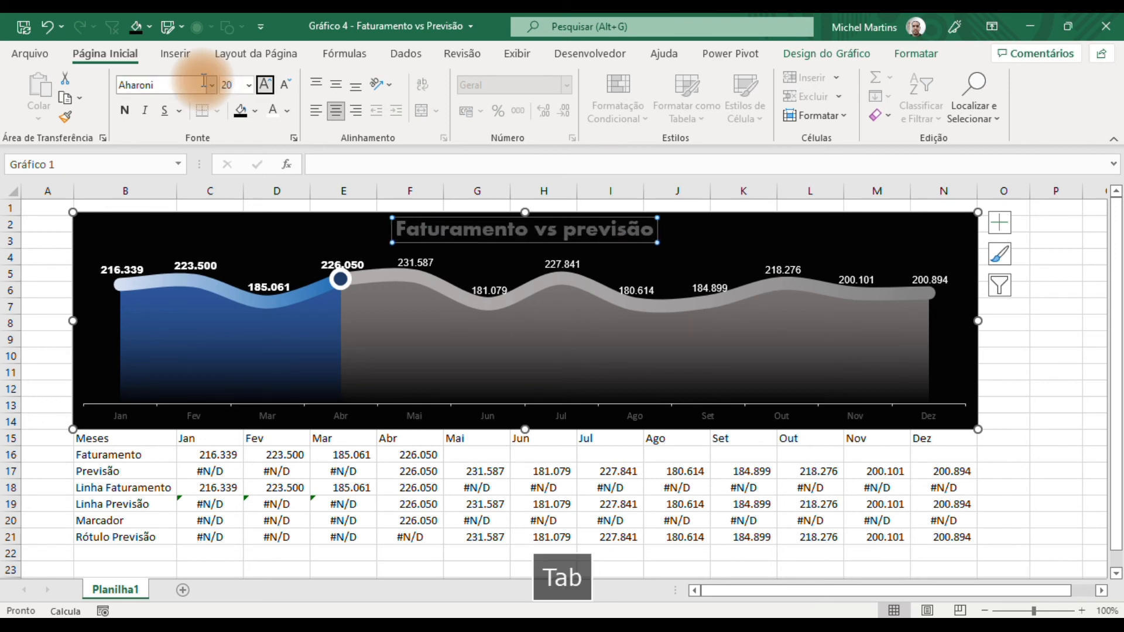
pyautogui.click(271, 109)
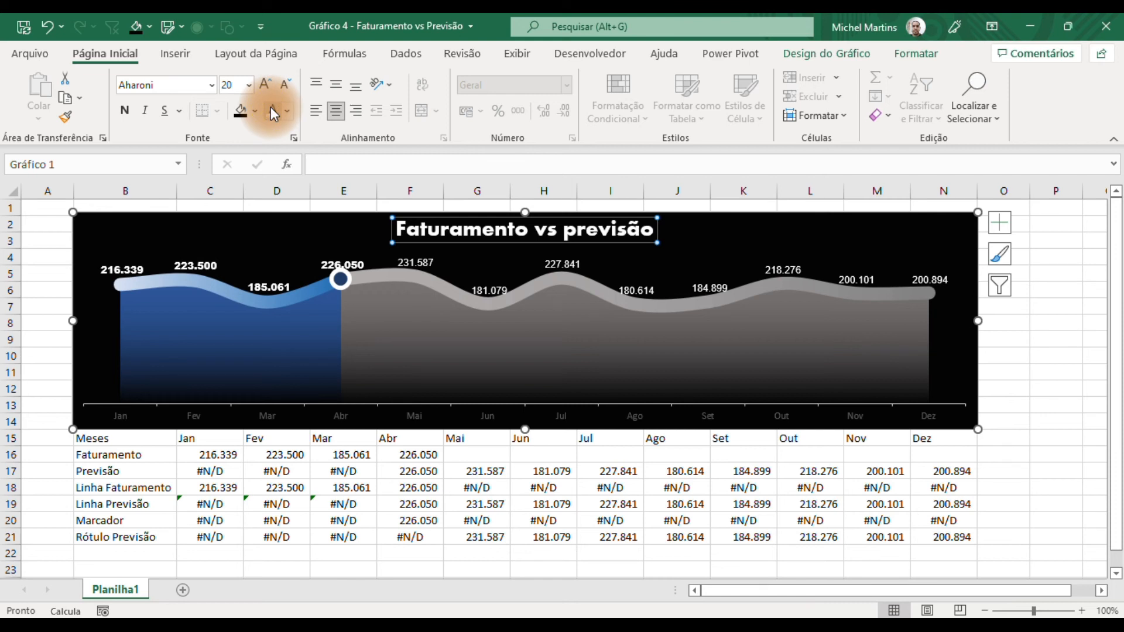
# Format the month labels on the horizontal axis in white Aharoni at size 16
pyautogui.click(489, 416)
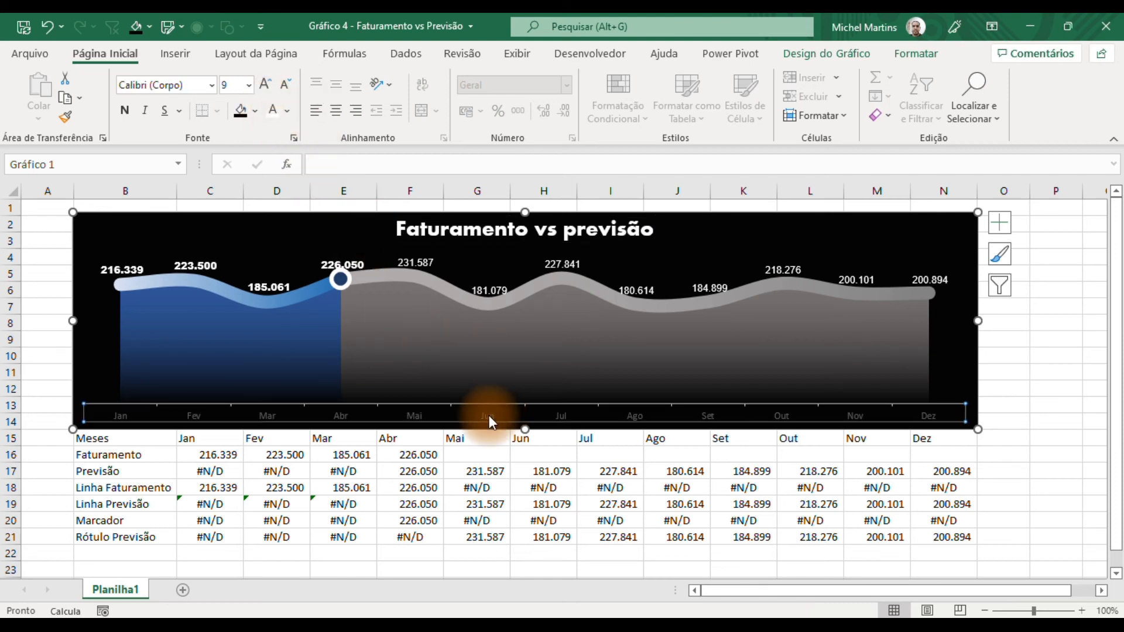
pyautogui.click(196, 88)
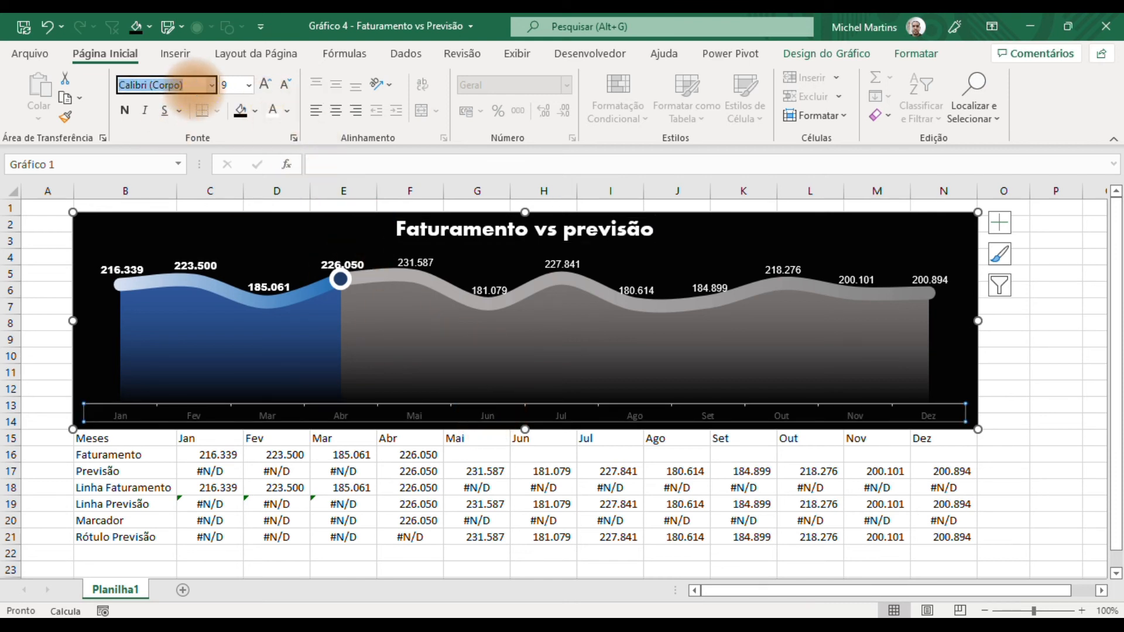
pyautogui.write('Aharoni')
pyautogui.press('Tab')
pyautogui.write('16')
pyautogui.press('Tab')
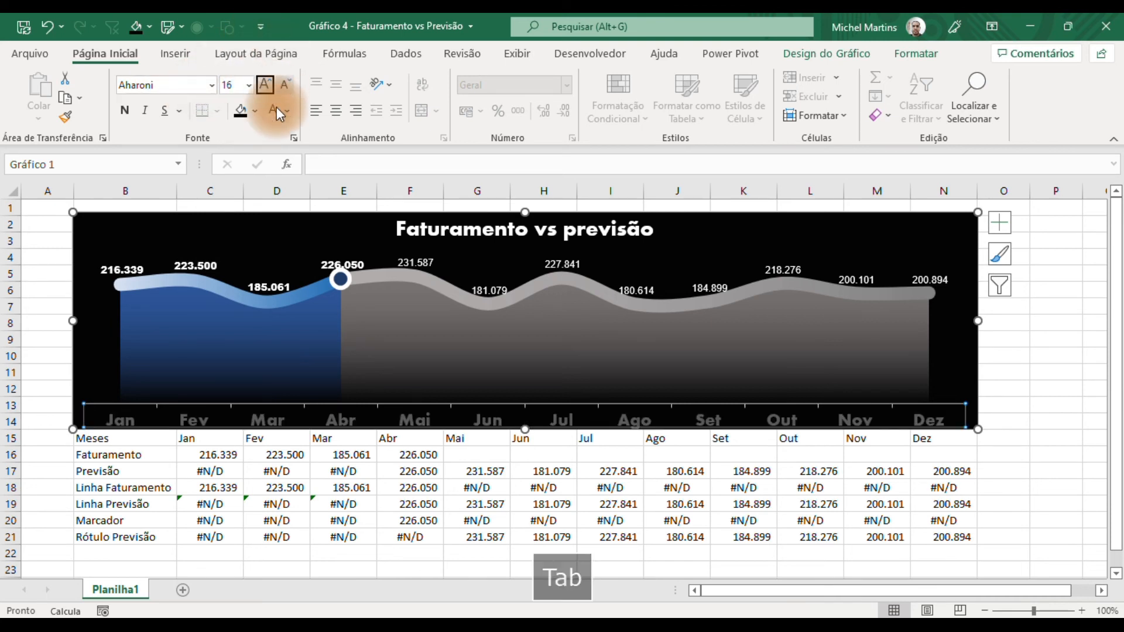
# Raise the plot area's lower and upper edges slightly to leave more room for the month labels
pyautogui.click(487, 343)
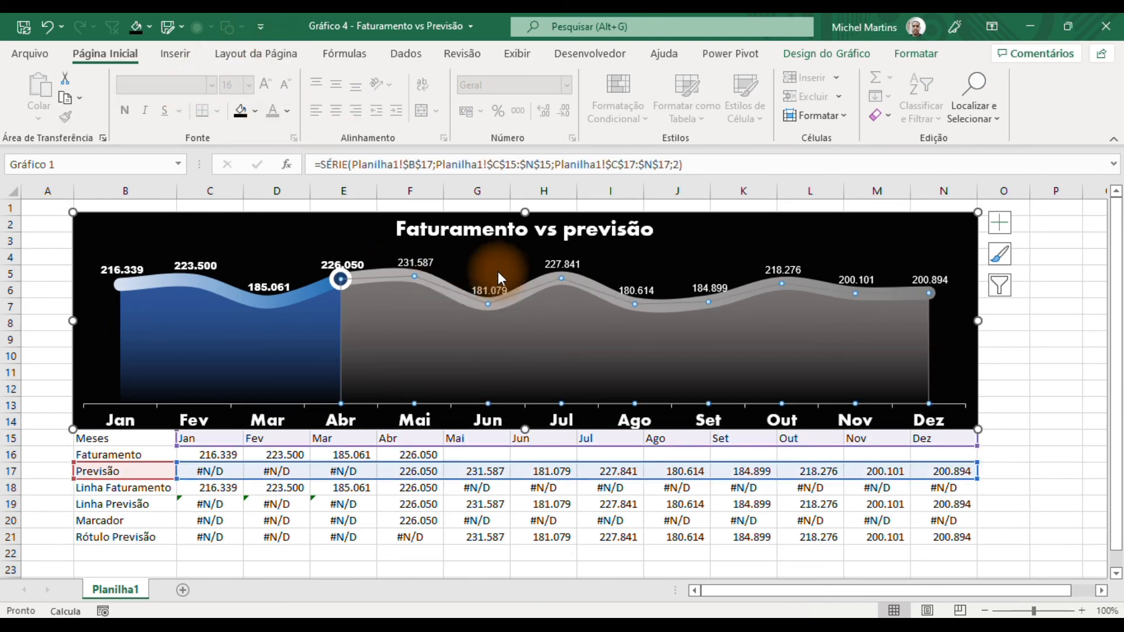
pyautogui.click(533, 374)
pyautogui.moveTo(525, 402); pyautogui.dragTo(525, 398)
pyautogui.moveTo(527, 266); pyautogui.dragTo(525, 261)
pyautogui.click(1006, 318)
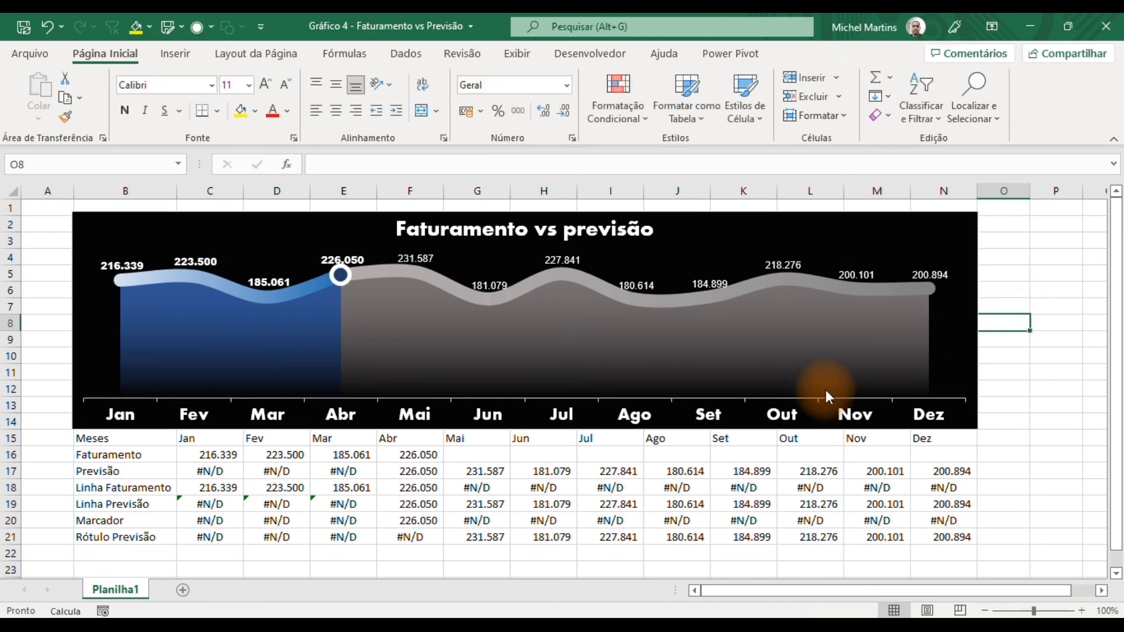
# Recalculate the worksheet several times to test the chart with new random values
pyautogui.press('F9')
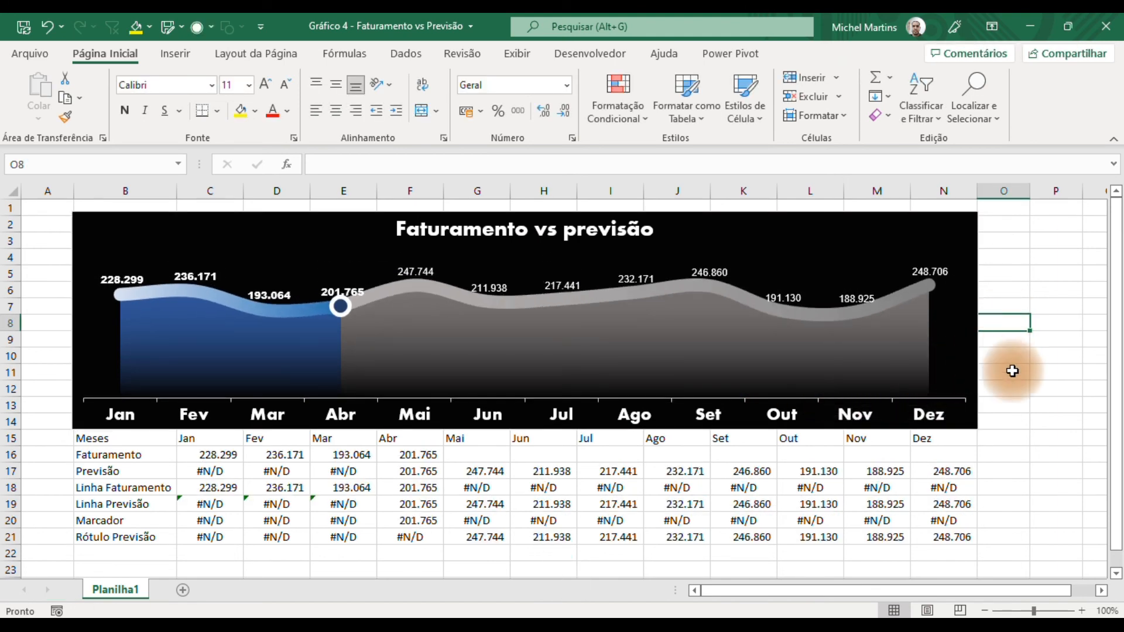
pyautogui.press('F9')
pyautogui.press('F9')
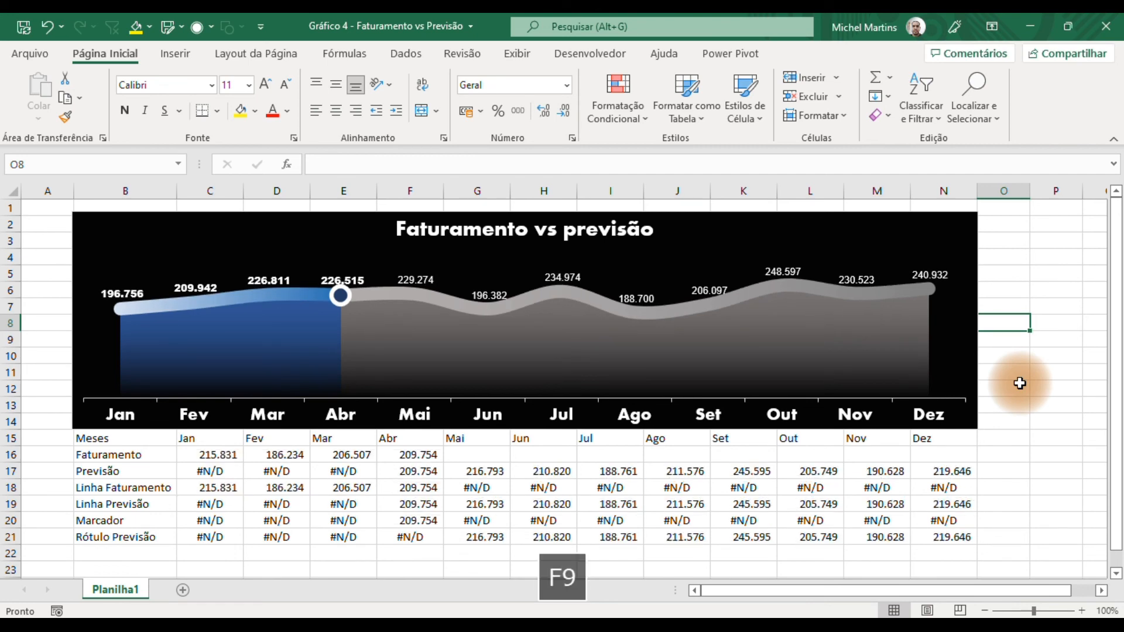
pyautogui.press('F9')
pyautogui.press('F9')
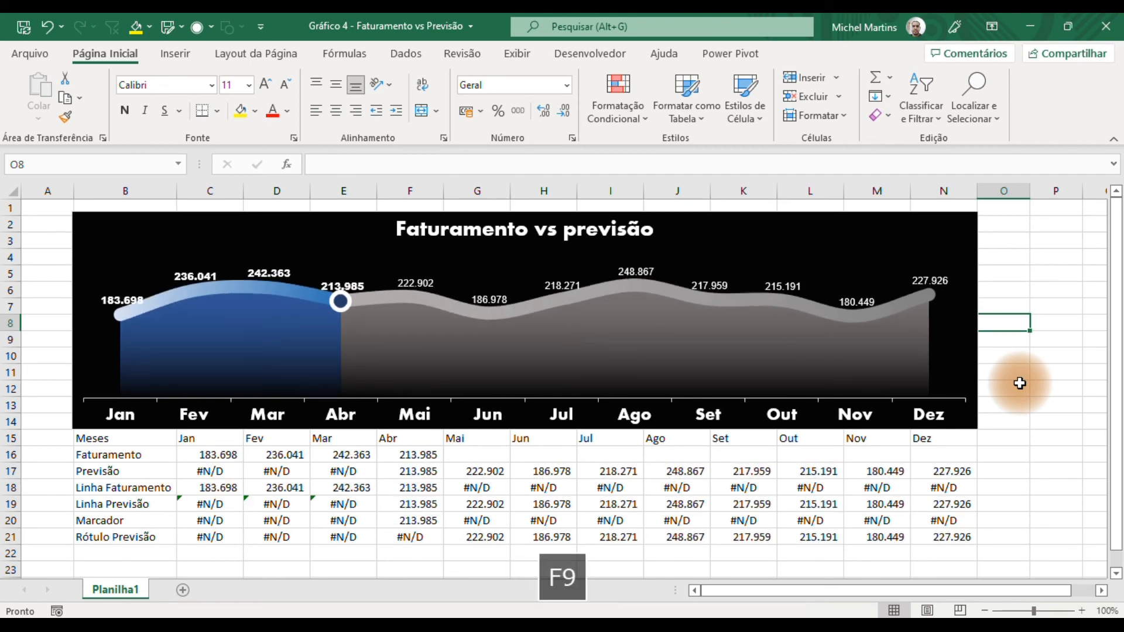
# Enter 200000 as the Faturamento value for Mai in G16
pyautogui.click(480, 458)
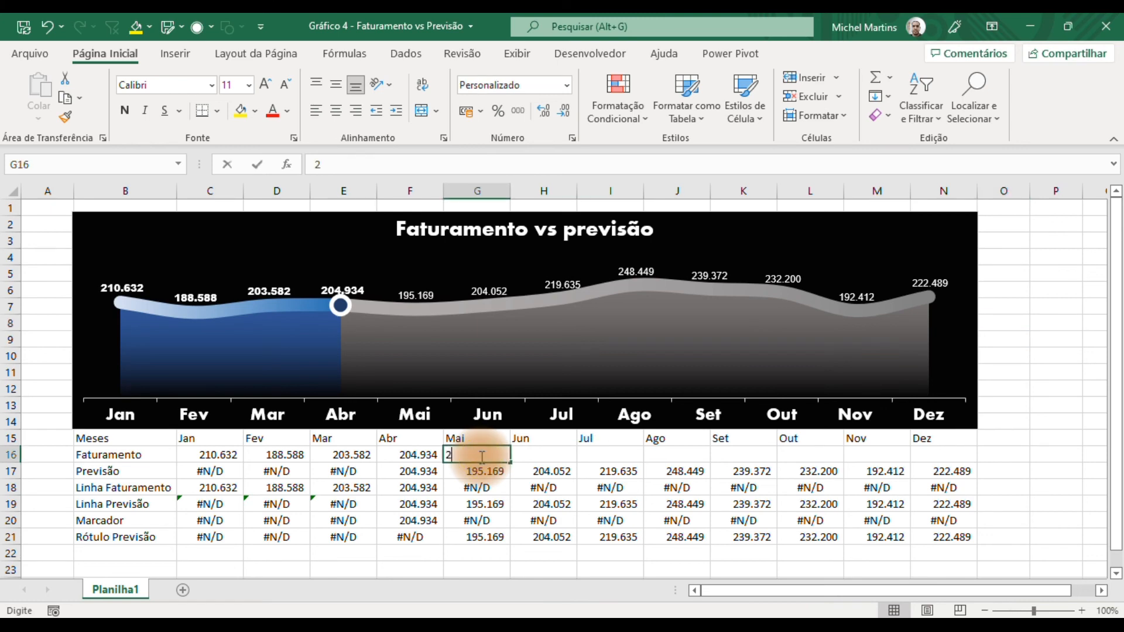
pyautogui.write('200')
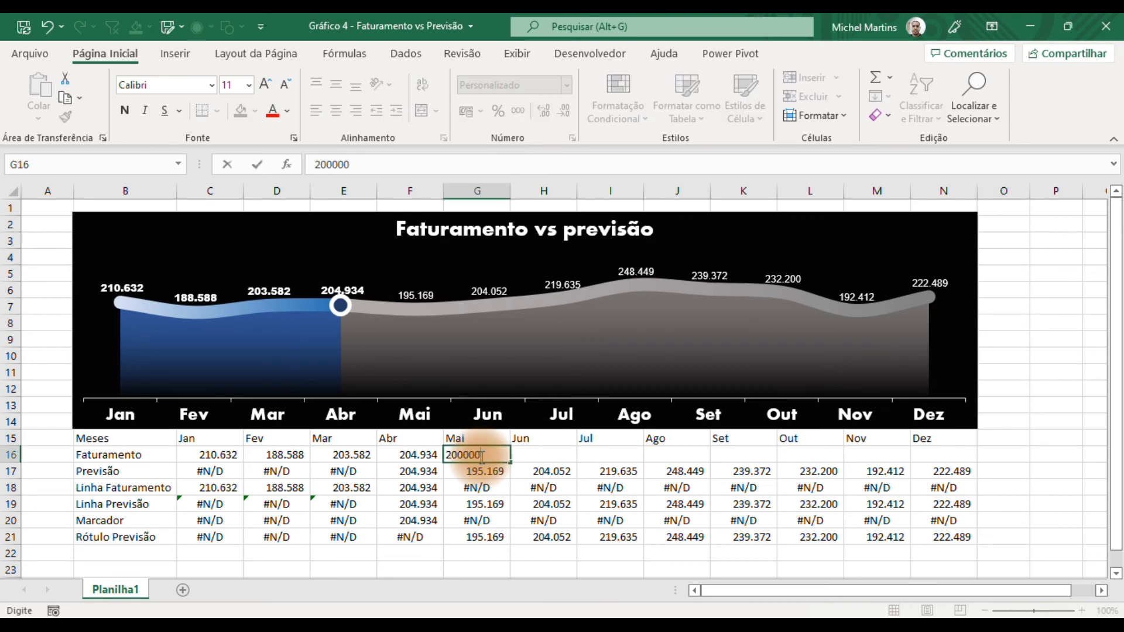
pyautogui.press('Tab')
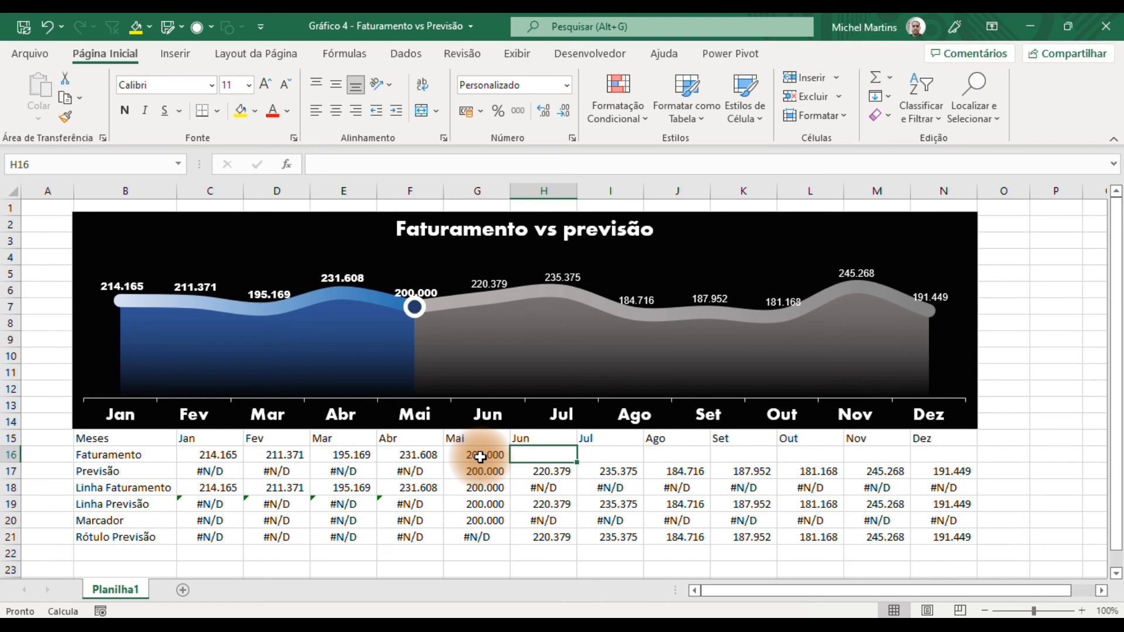
# Copy the Abr Faturamento formula from F16 across to Jul, filling F16:I16
pyautogui.press('Left')
pyautogui.press('Left')
pyautogui.hotkey('ctrl', 'c')
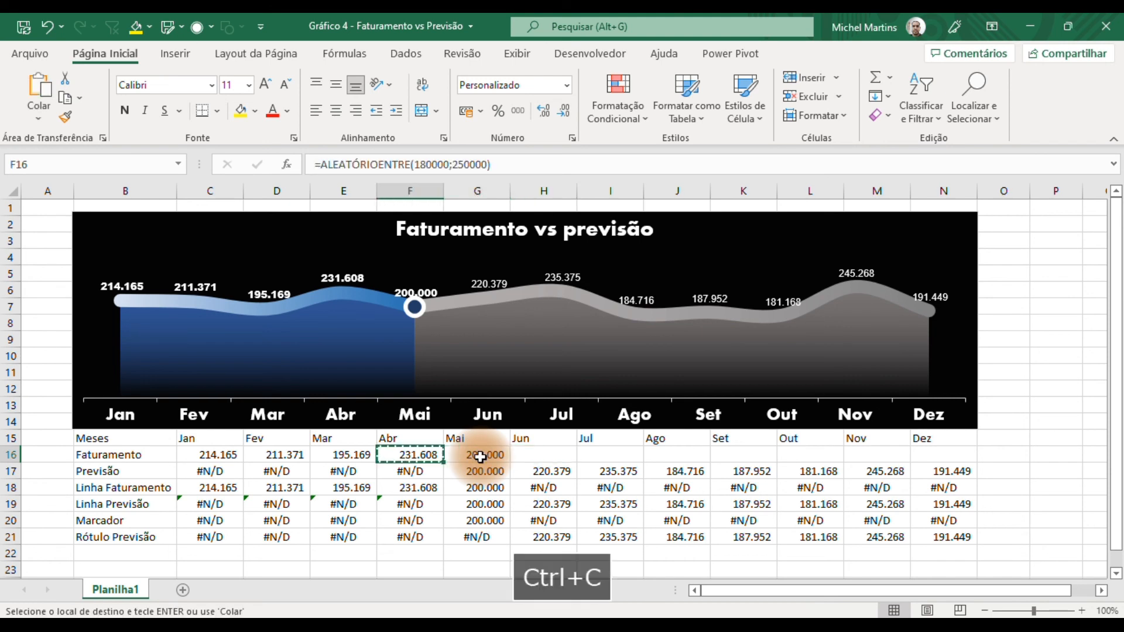
pyautogui.hotkey('shift', 'Right')
pyautogui.hotkey('shift', 'Right')
pyautogui.hotkey('ctrl', 'v')
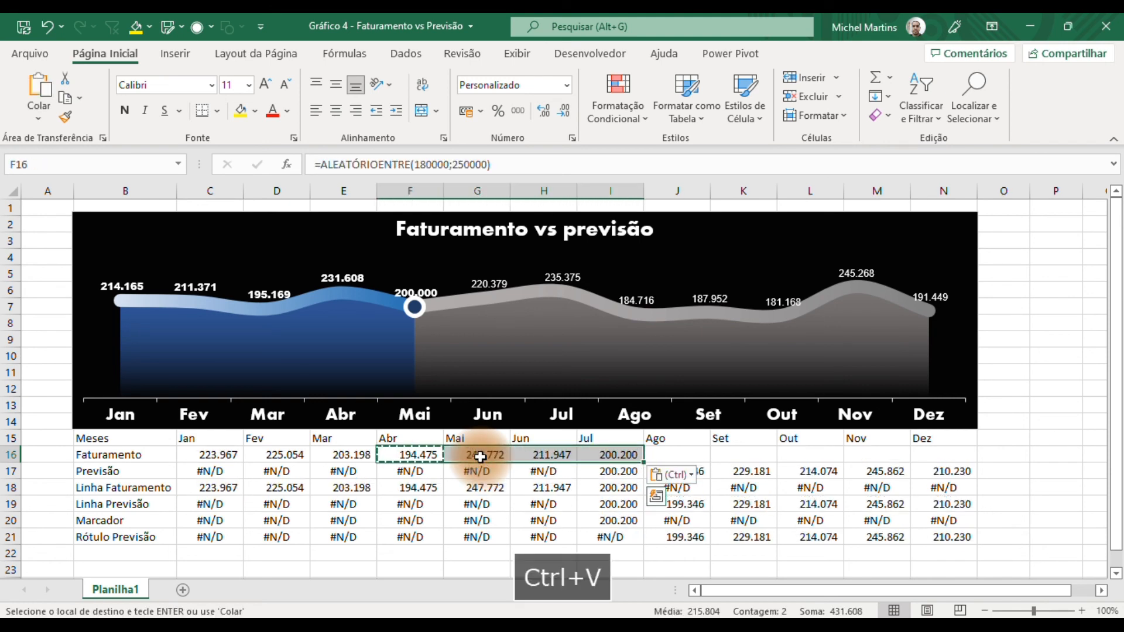
# Clear the Faturamento values for Fev through Jul in D16:I16, leaving only the Jan formula in place
pyautogui.press('Right')
pyautogui.hotkey('shift', 'Right')
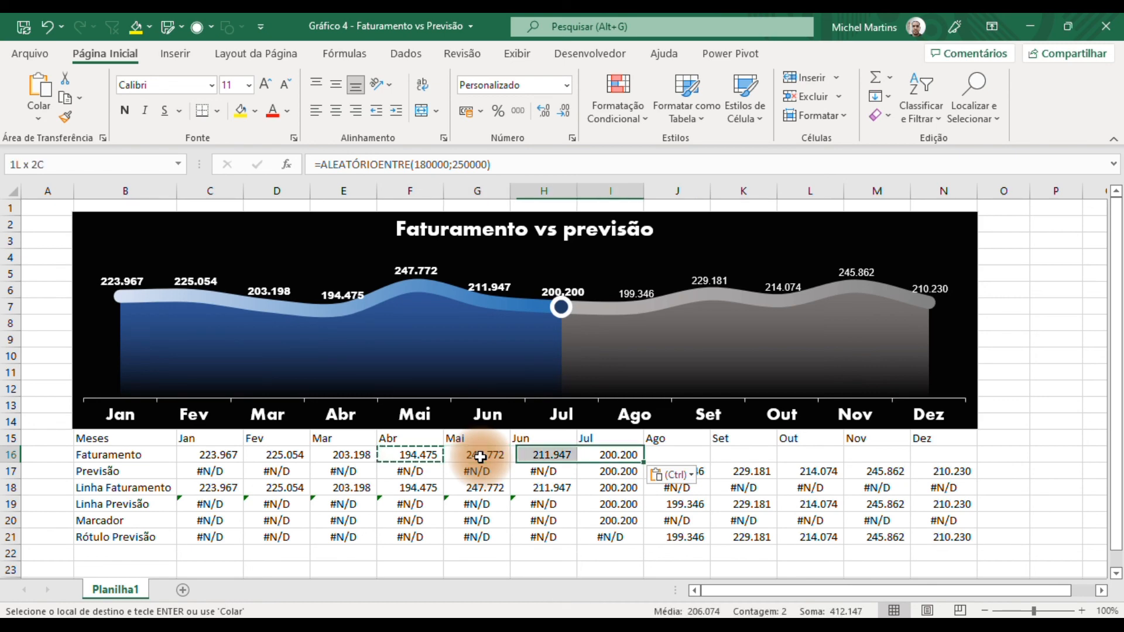
pyautogui.press('Delete')
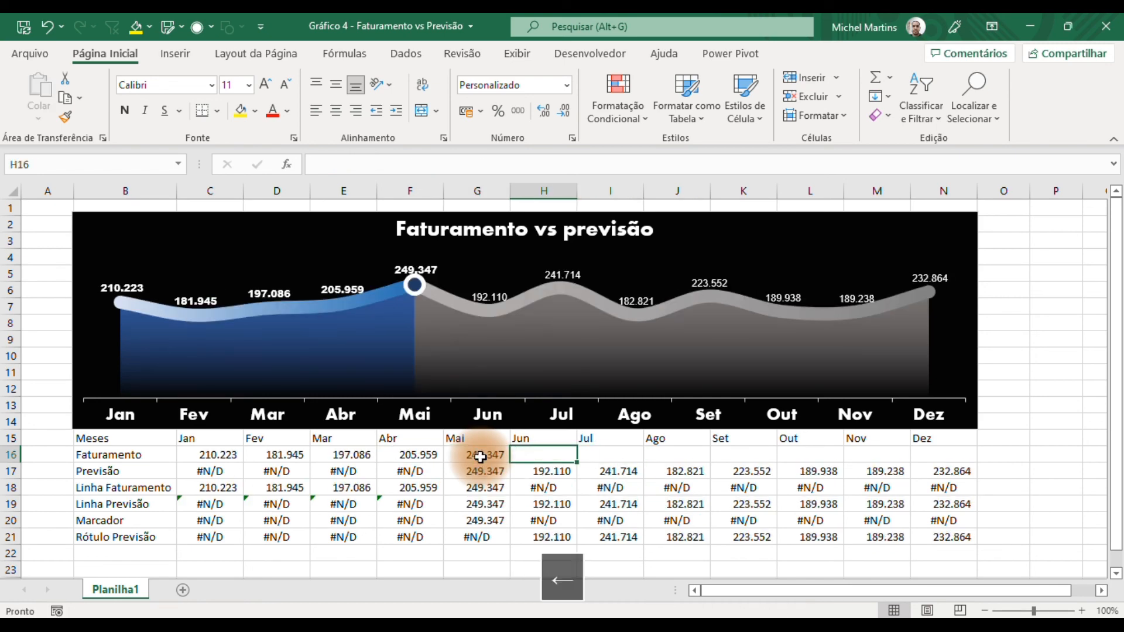
pyautogui.press('Left')
pyautogui.press('Delete')
pyautogui.press('Left')
pyautogui.hotkey('shift', 'Left')
pyautogui.hotkey('shift', 'Left')
pyautogui.press('Delete')
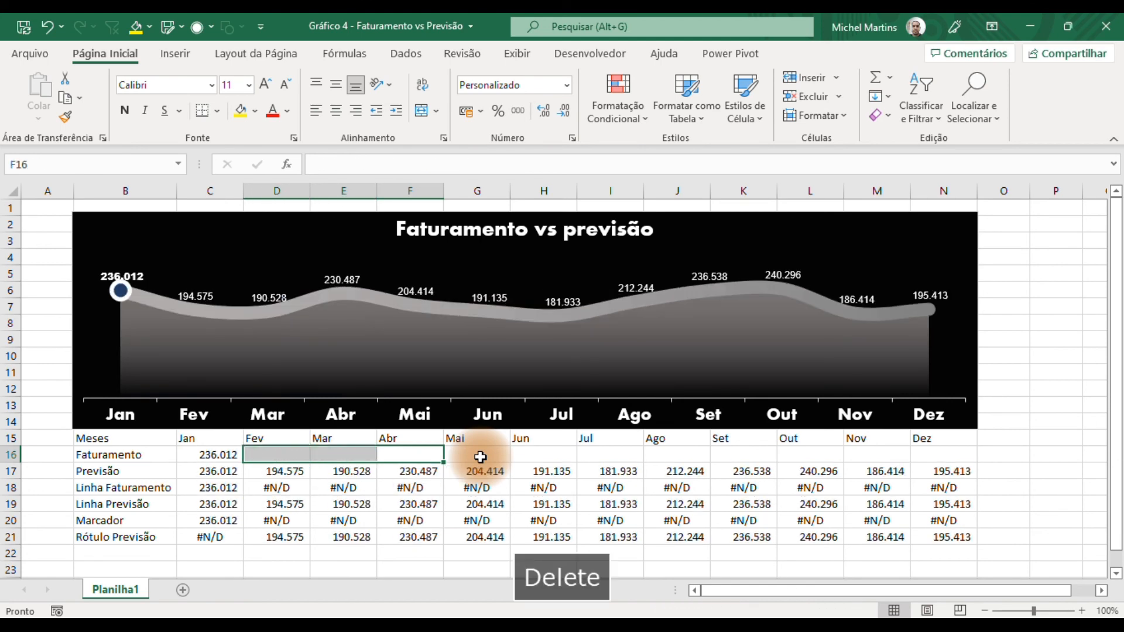
# Copy the Jan Faturamento formula from C16 into each month from Fev to Mai, and clear the Mai cell G16 again
pyautogui.press('Left')
pyautogui.press('Left')
pyautogui.press('Left')
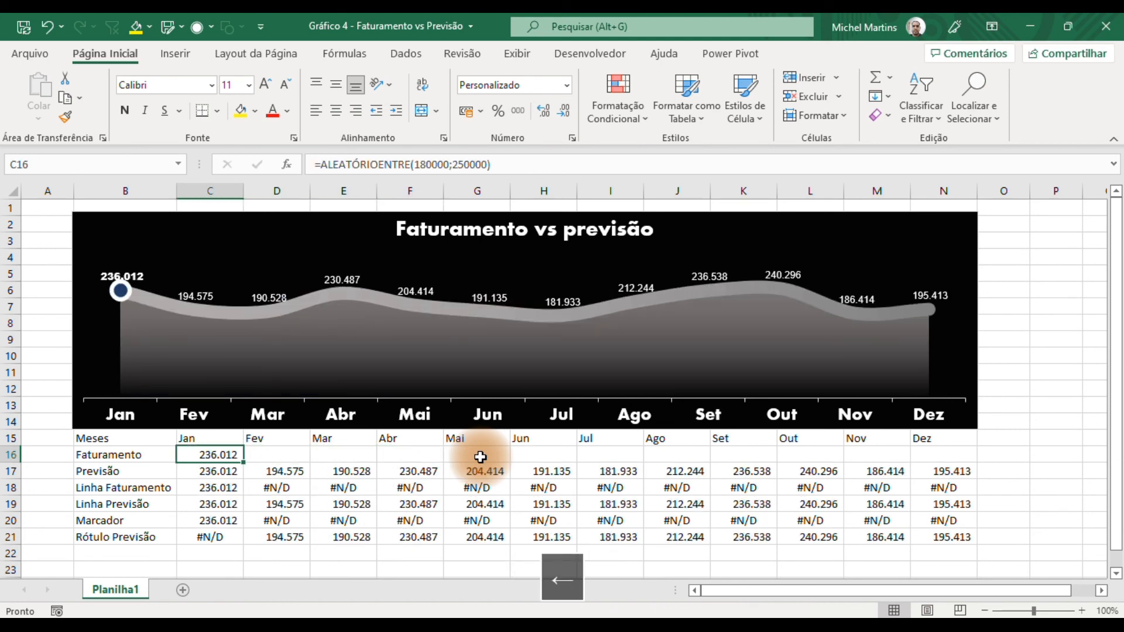
pyautogui.hotkey('ctrl', 'c')
pyautogui.press('Right')
pyautogui.hotkey('ctrl', 'v')
pyautogui.press('Right')
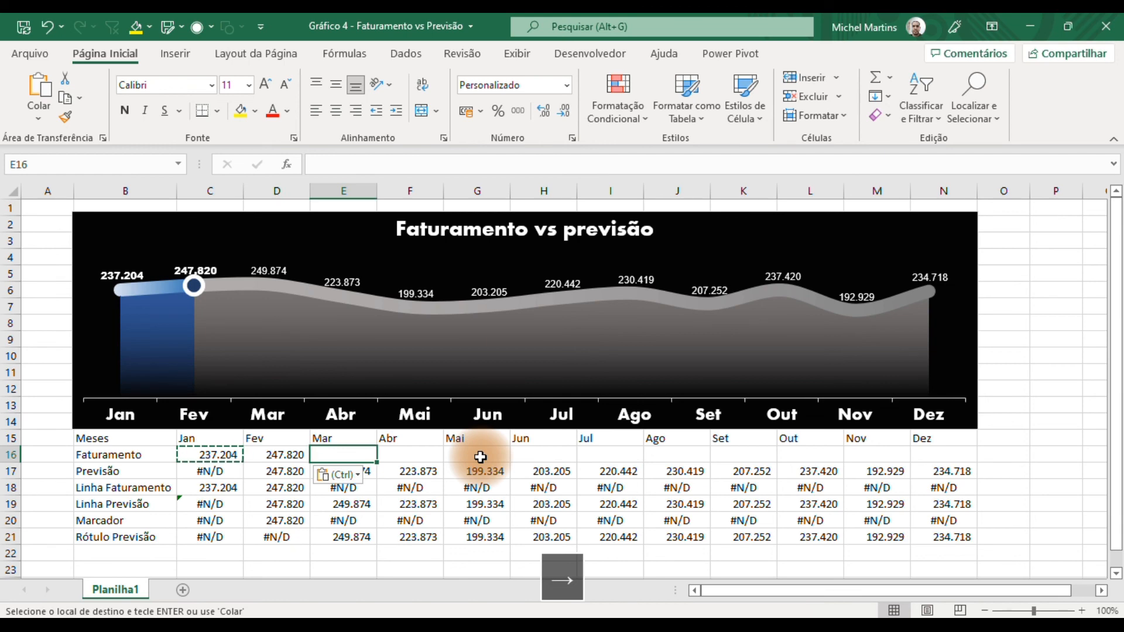
pyautogui.hotkey('ctrl', 'v')
pyautogui.press('Right')
pyautogui.hotkey('ctrl', 'v')
pyautogui.press('Right')
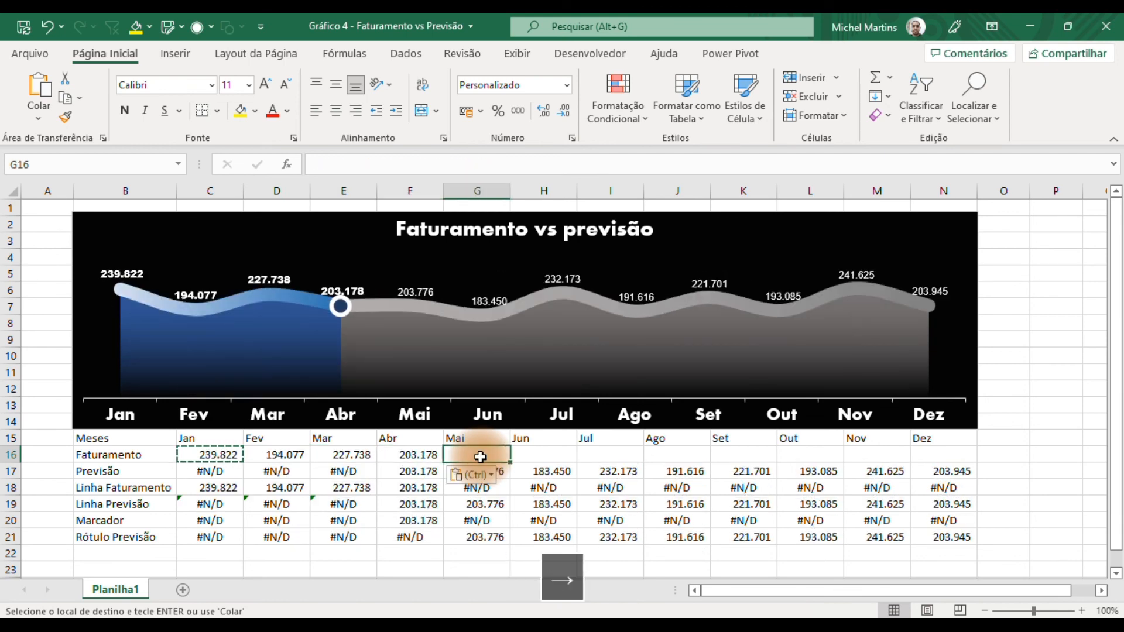
pyautogui.hotkey('ctrl', 'v')
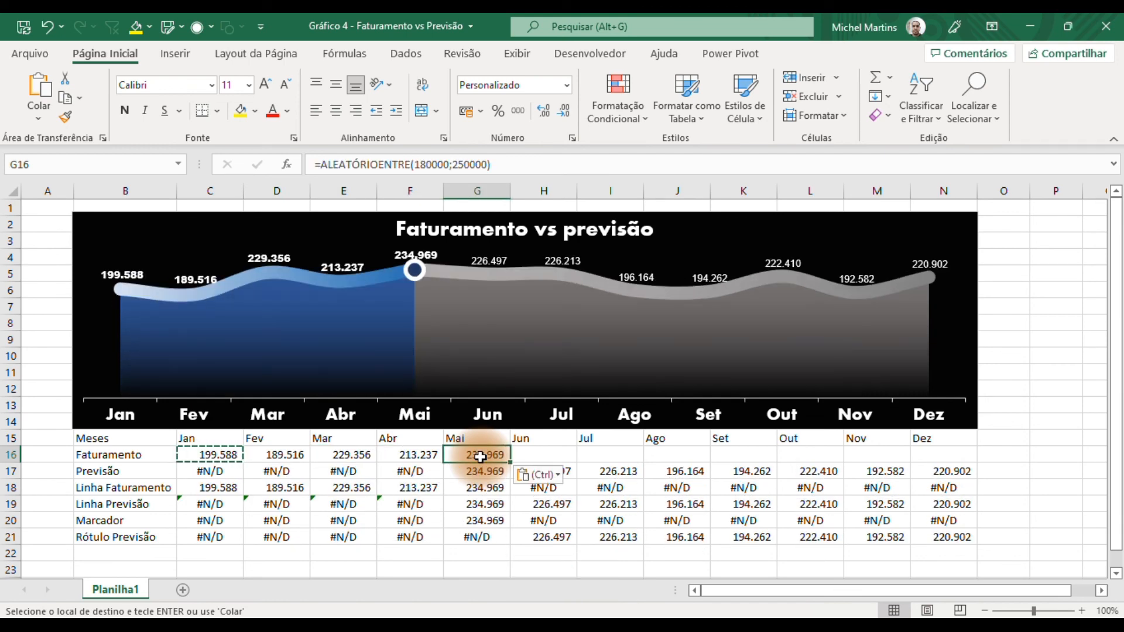
pyautogui.press('Delete')
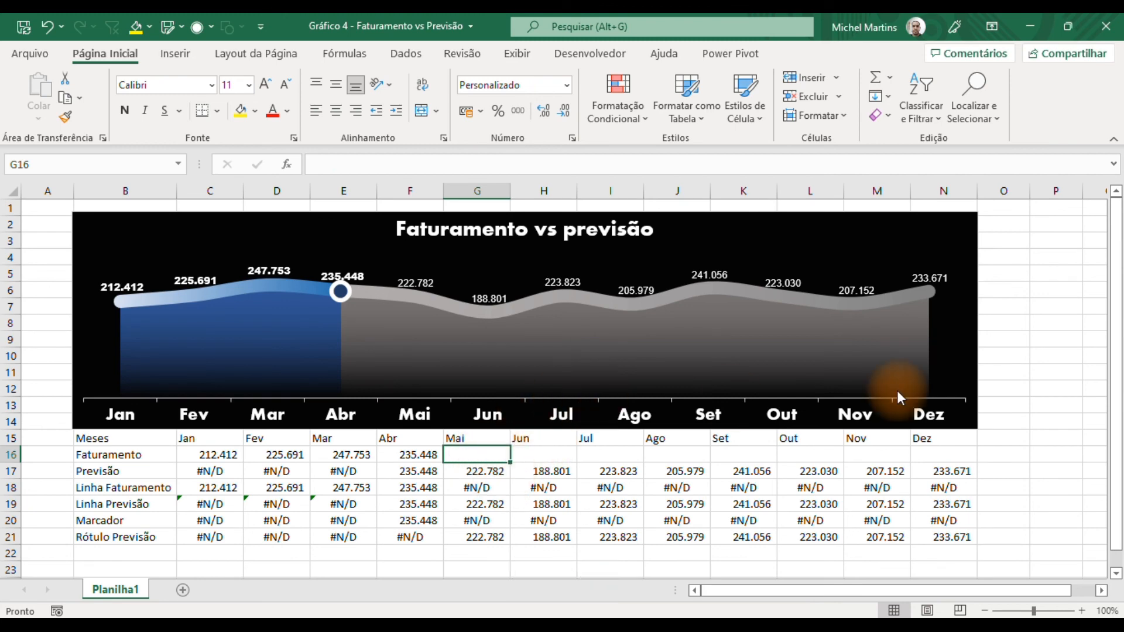
# Set the chart's hidden and empty cell options to show data in hidden rows and columns
pyautogui.click(972, 303)
pyautogui.click(824, 54)
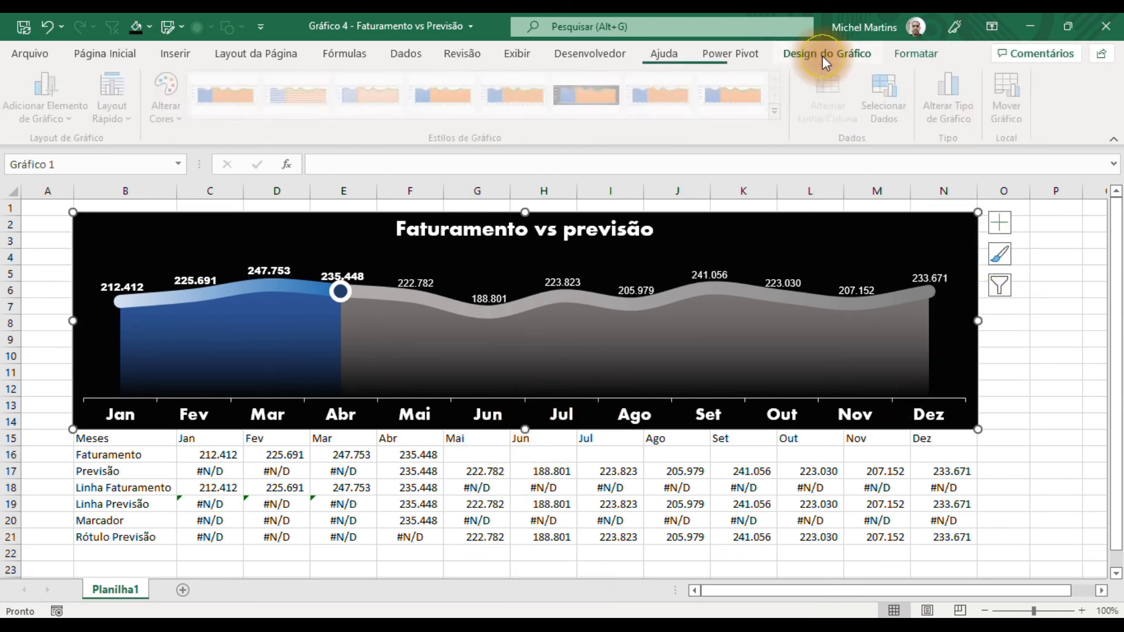
pyautogui.click(890, 106)
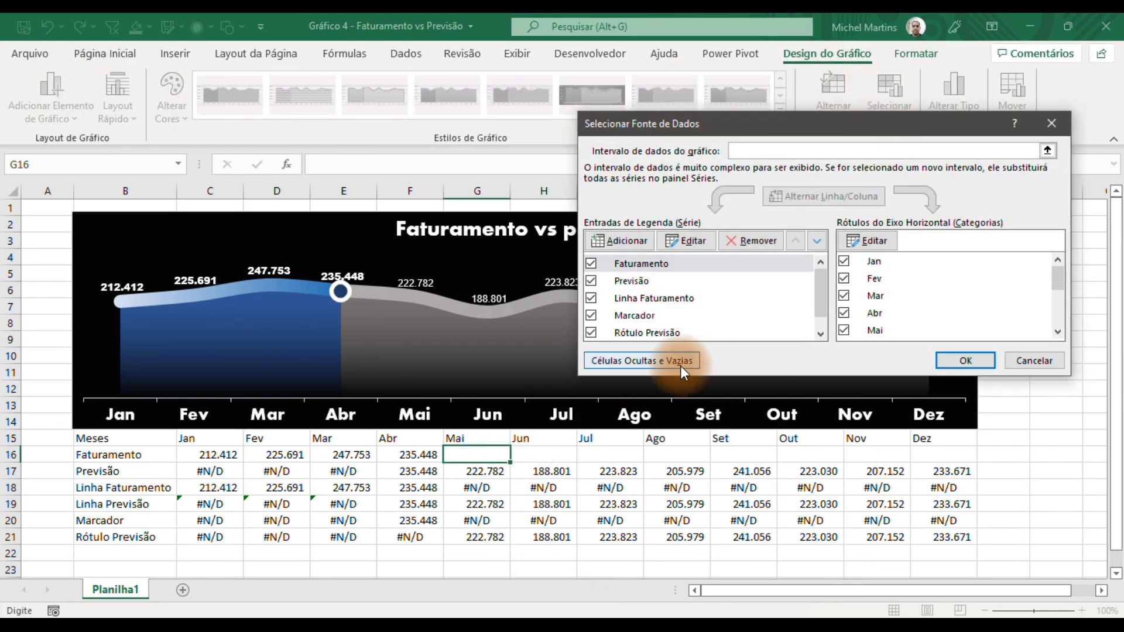
pyautogui.click(681, 367)
pyautogui.click(676, 278)
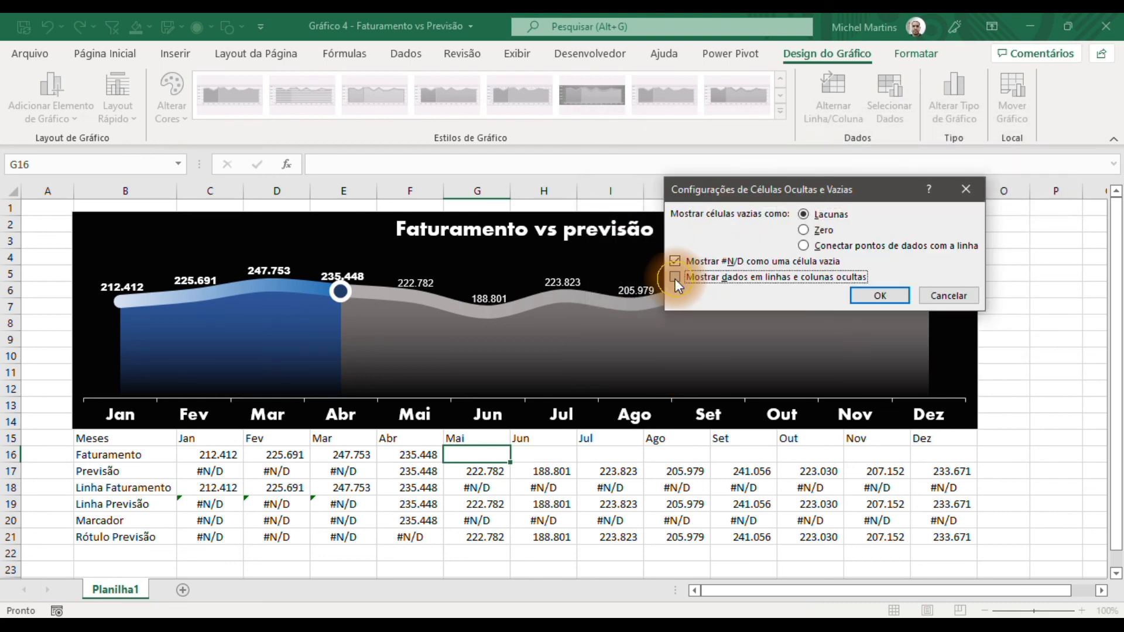
pyautogui.click(867, 296)
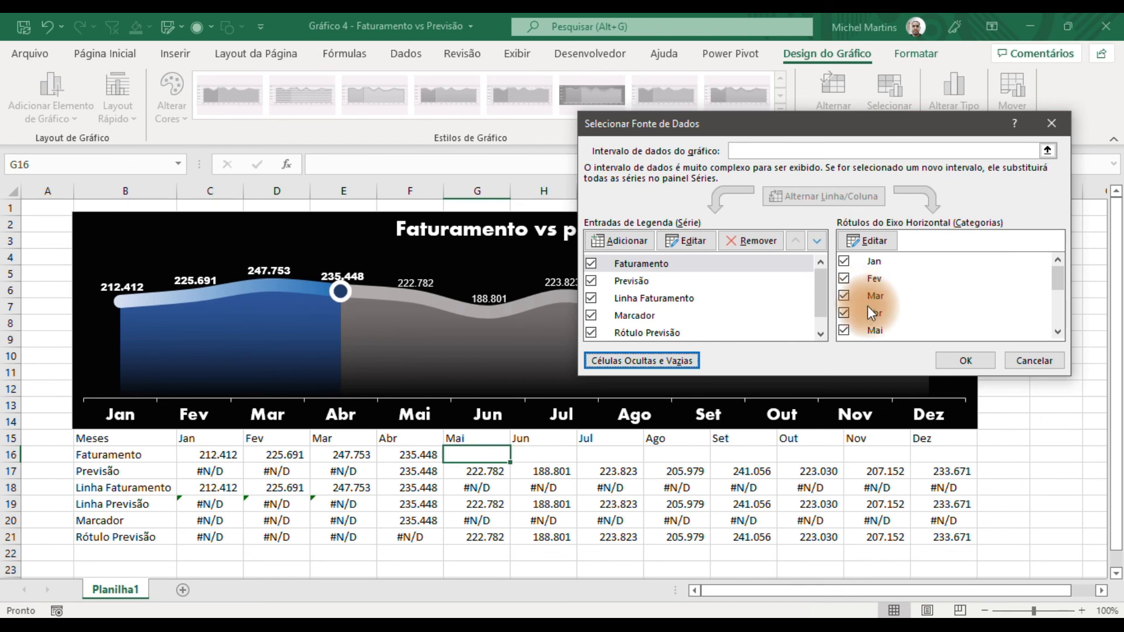
pyautogui.click(953, 360)
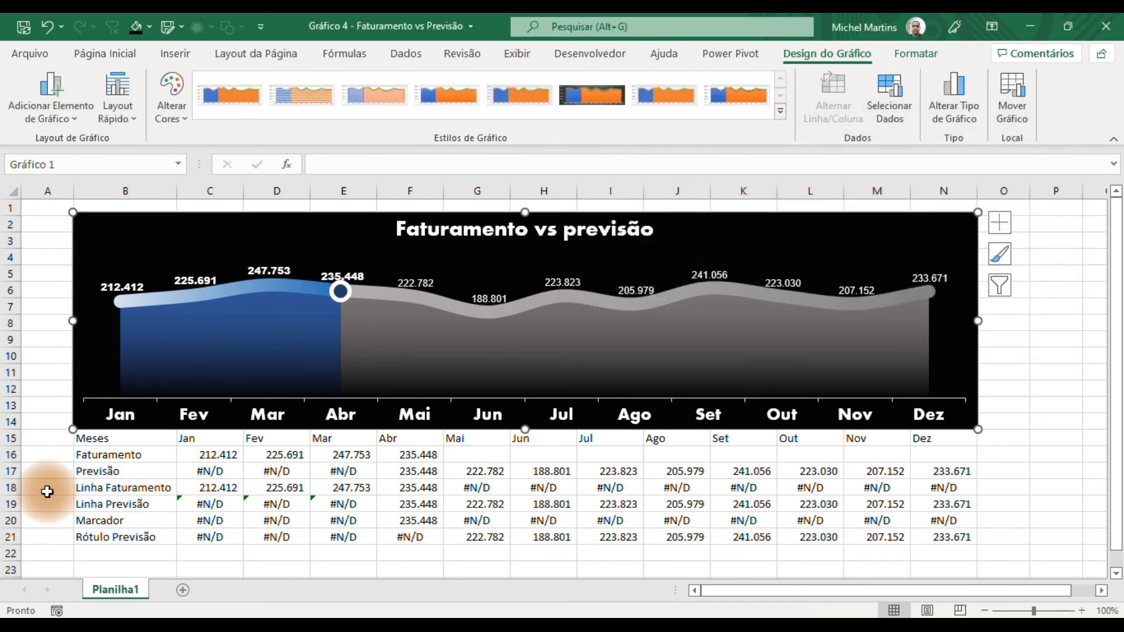
# Hide the helper rows 18 to 21, from Linha Faturamento to Rótulo Previsão
pyautogui.moveTo(11, 487); pyautogui.dragTo(12, 536)
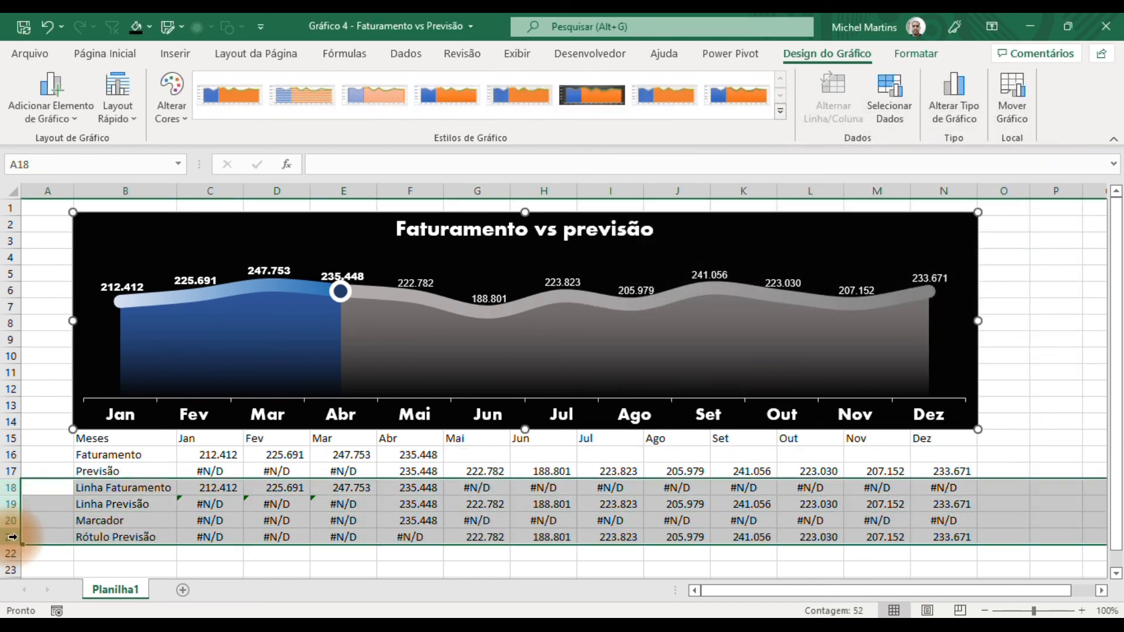
pyautogui.rightClick(12, 536)
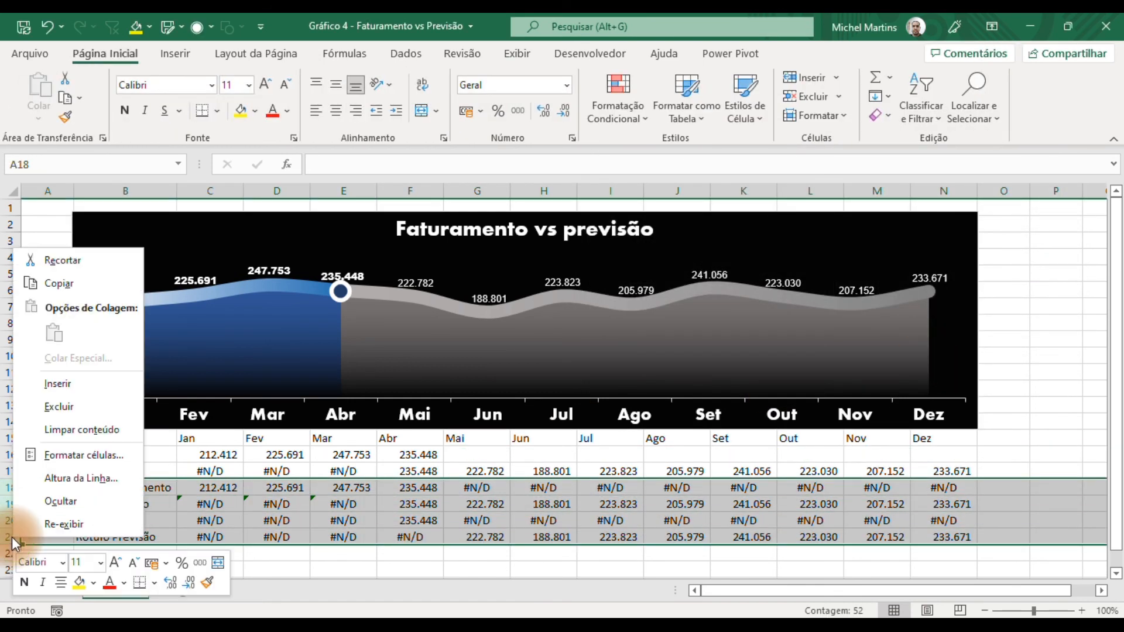
pyautogui.click(44, 496)
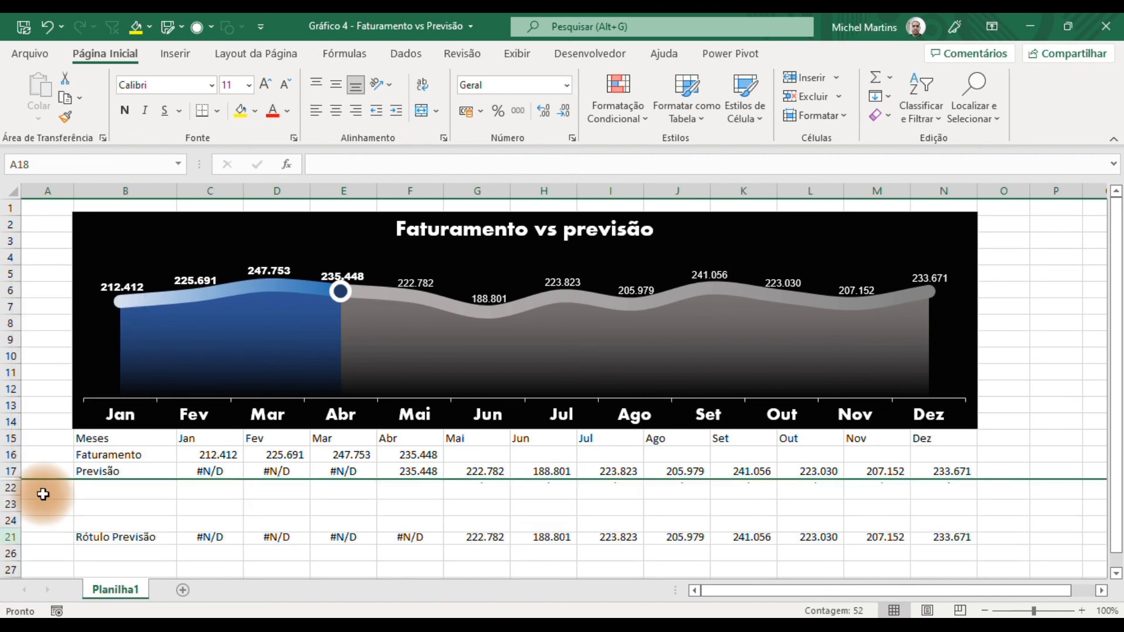
# Insert five blank rows above the Meses header row, starting at row 15, to make room below the chart
pyautogui.click(12, 438)
pyautogui.hotkey('ctrl', 'shift', '=')
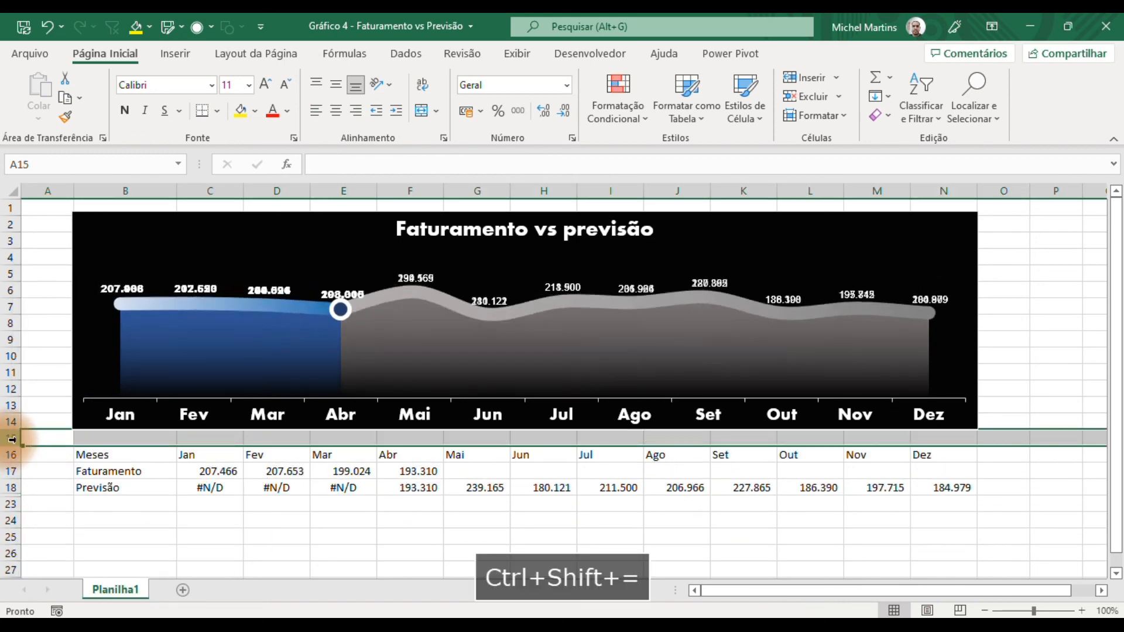
pyautogui.hotkey('ctrl', 'shift', '=')
pyautogui.hotkey('ctrl', 'shift', '=')
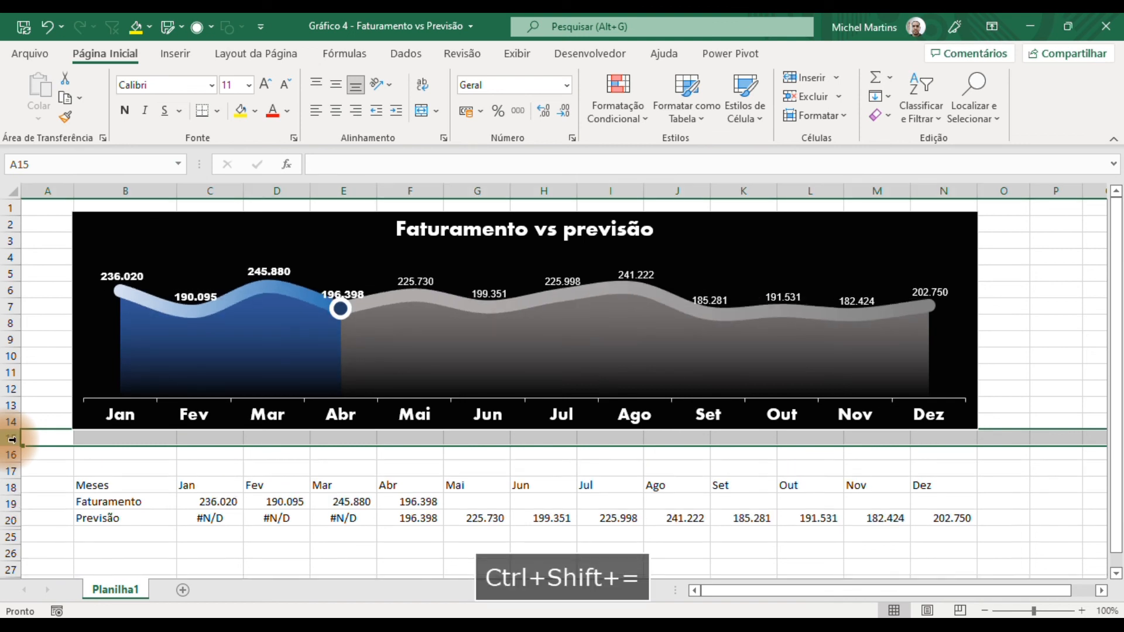
pyautogui.hotkey('ctrl', 'shift', '=')
pyautogui.hotkey('ctrl', 'shift', '=')
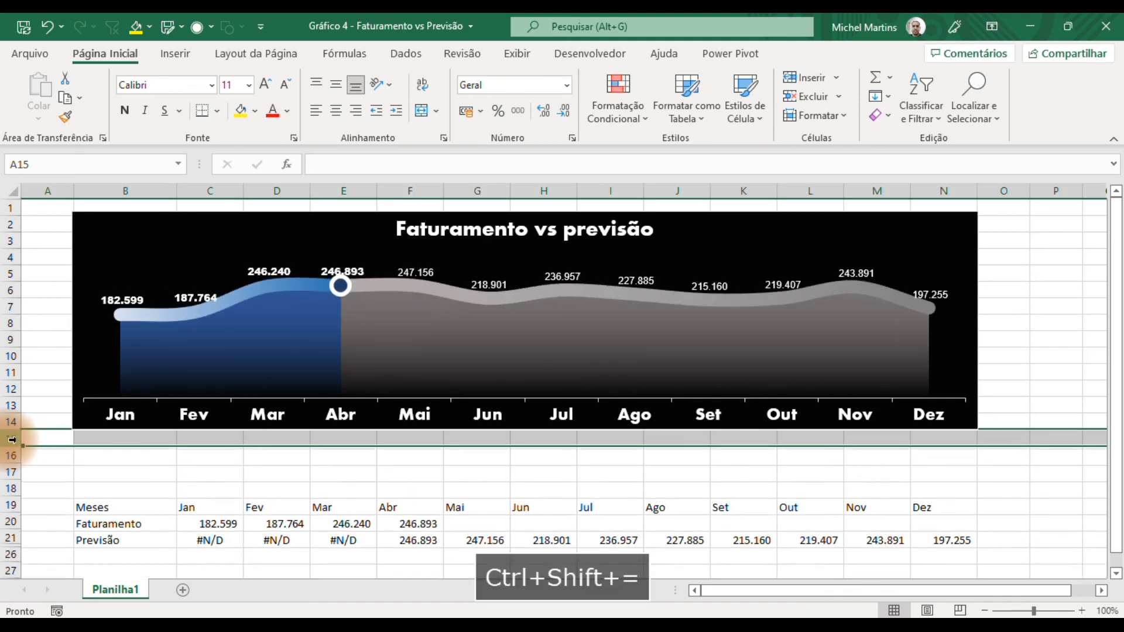
# Enlarge the chart into column A and row 1, and extend its lower edge to the end of row 19
pyautogui.click(221, 426)
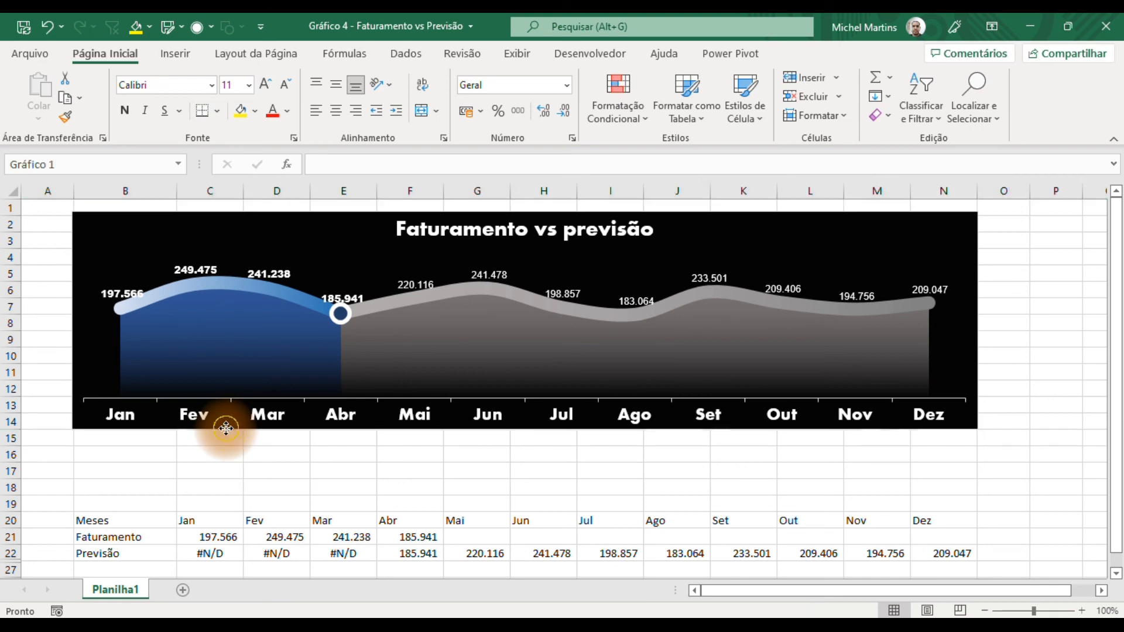
pyautogui.moveTo(71, 212); pyautogui.dragTo(30, 205)
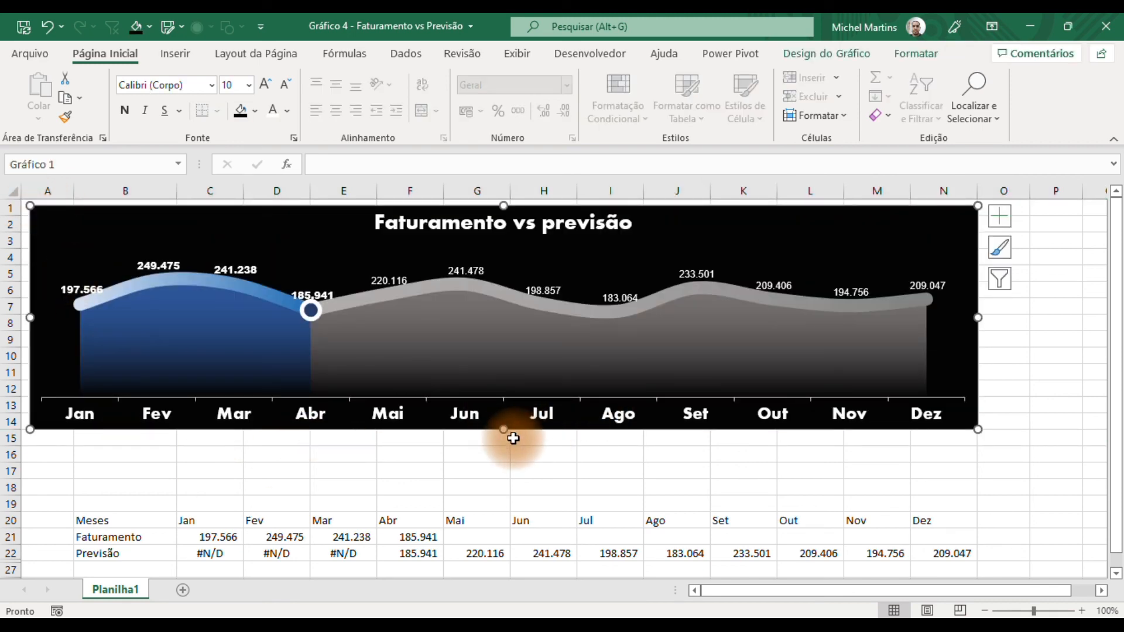
pyautogui.moveTo(504, 433); pyautogui.dragTo(503, 510)
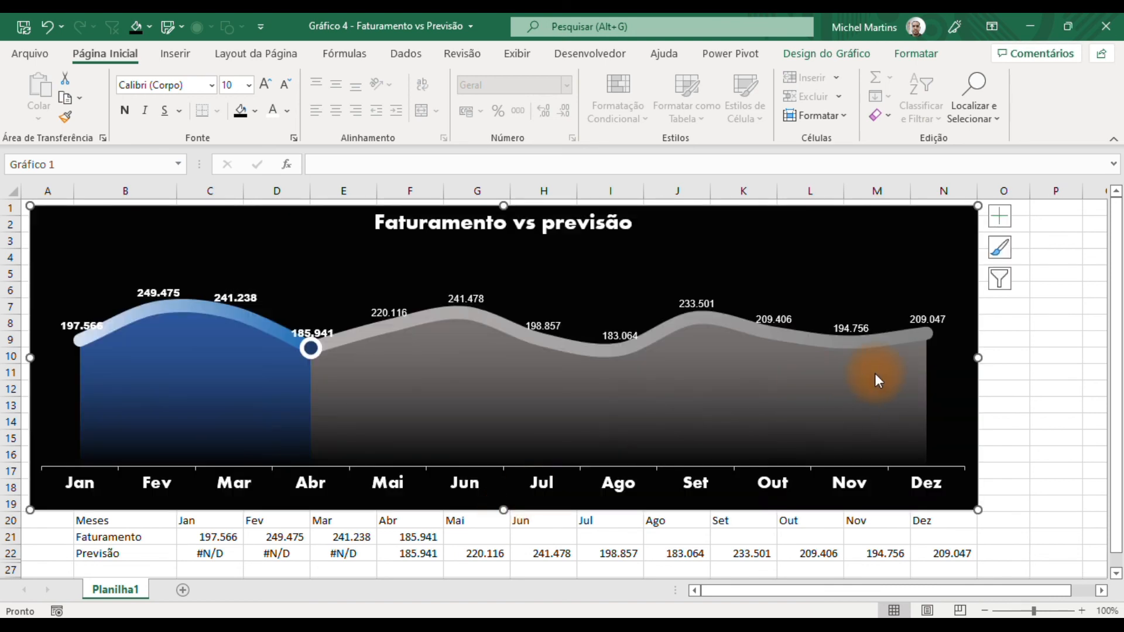
# Recalculate the worksheet a few times to test the enlarged chart with the helper rows hidden
pyautogui.click(1013, 341)
pyautogui.press('F9')
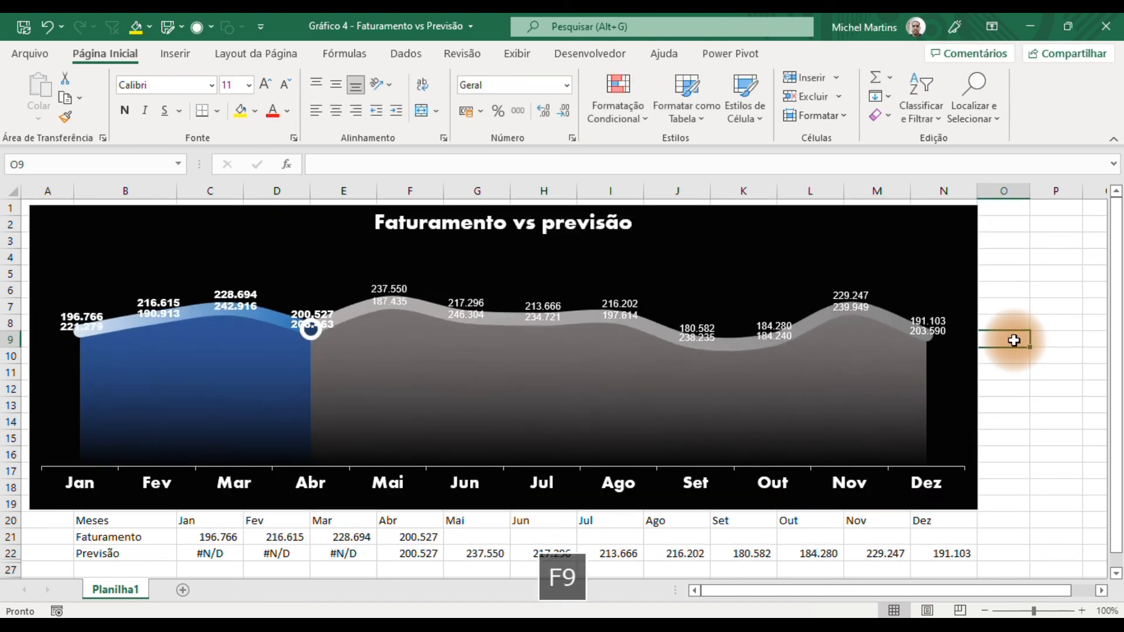
pyautogui.press('F9')
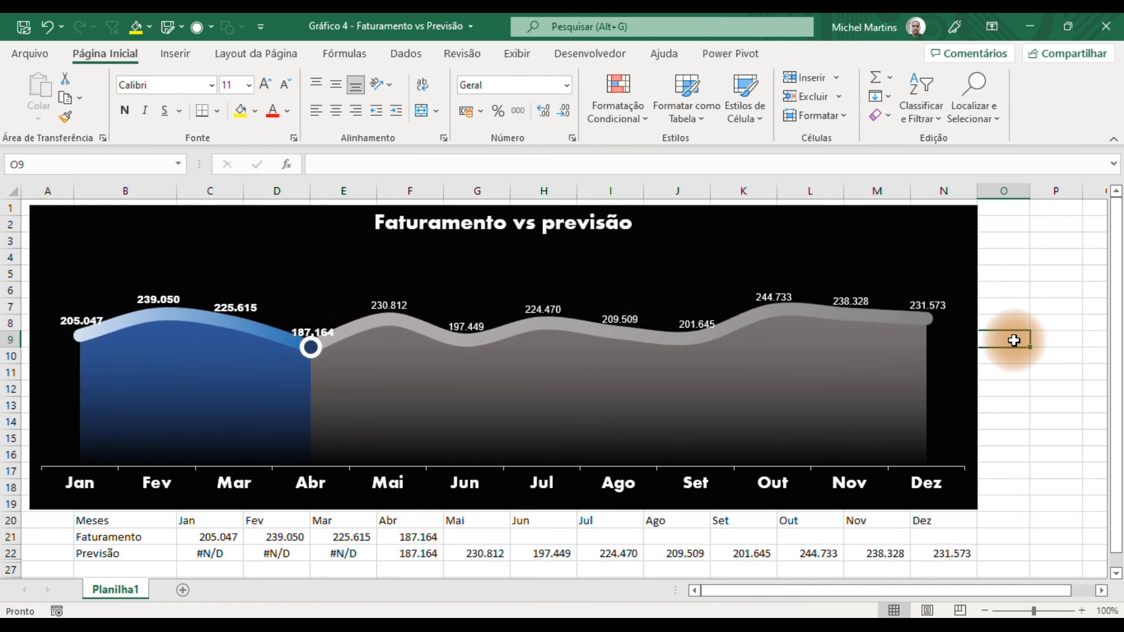
pyautogui.press('F9')
# Copy the Abr Faturamento formula from F21 into Mai, Jun and Jul, filling G21:I21
pyautogui.click(418, 535)
pyautogui.hotkey('ctrl', 'c')
pyautogui.press('Right')
pyautogui.hotkey('ctrl', 'v')
pyautogui.press('Right')
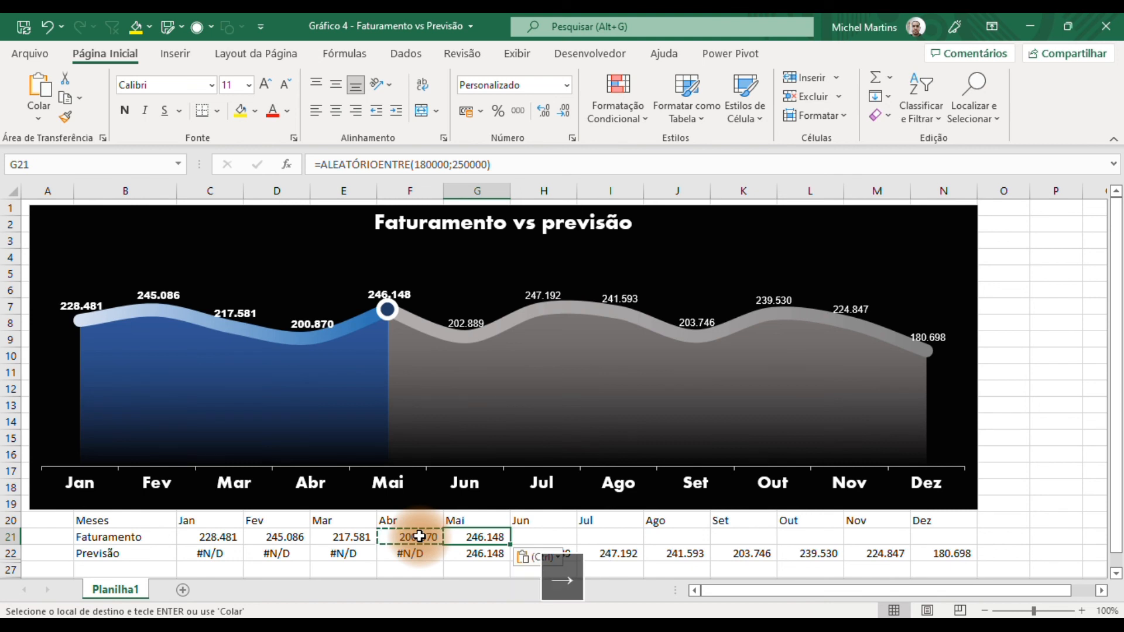
pyautogui.hotkey('ctrl', 'v')
pyautogui.press('Right')
pyautogui.hotkey('ctrl', 'v')
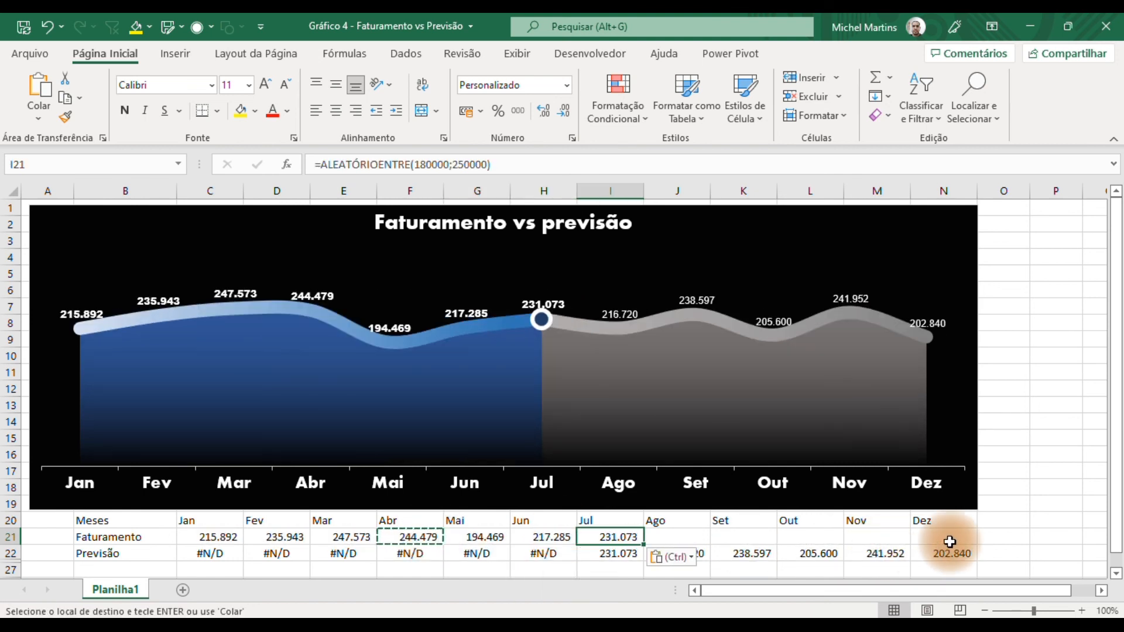
# Stretch the chart's lower edge down over the data table to the end of row 22, and deselect it
pyautogui.click(999, 523)
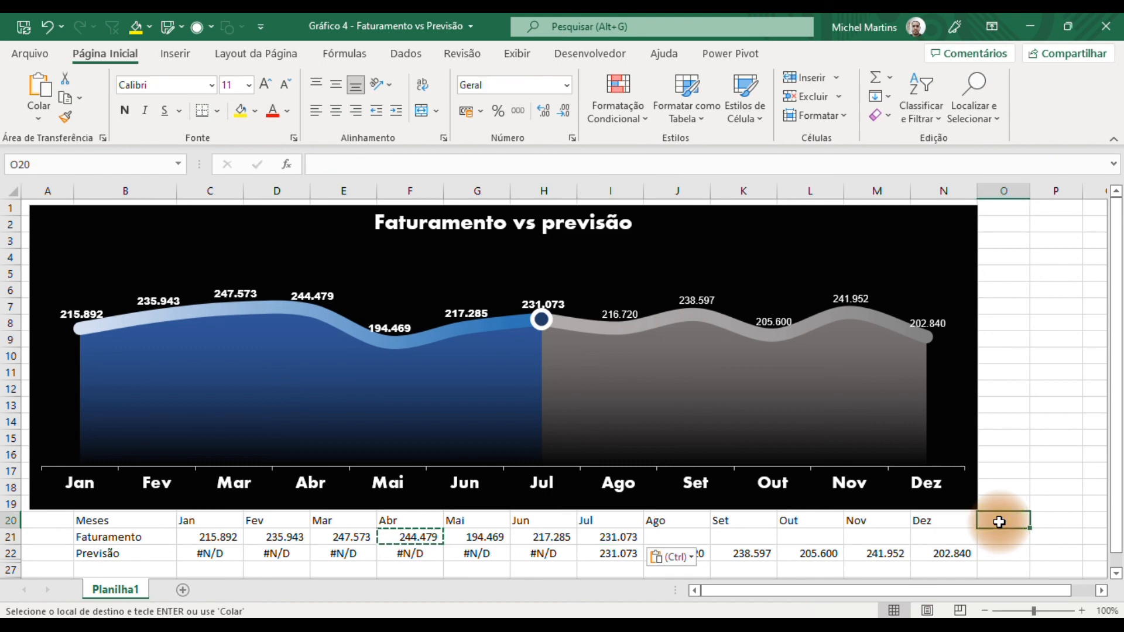
pyautogui.click(973, 512)
pyautogui.moveTo(975, 512); pyautogui.dragTo(977, 561)
pyautogui.click(1023, 458)
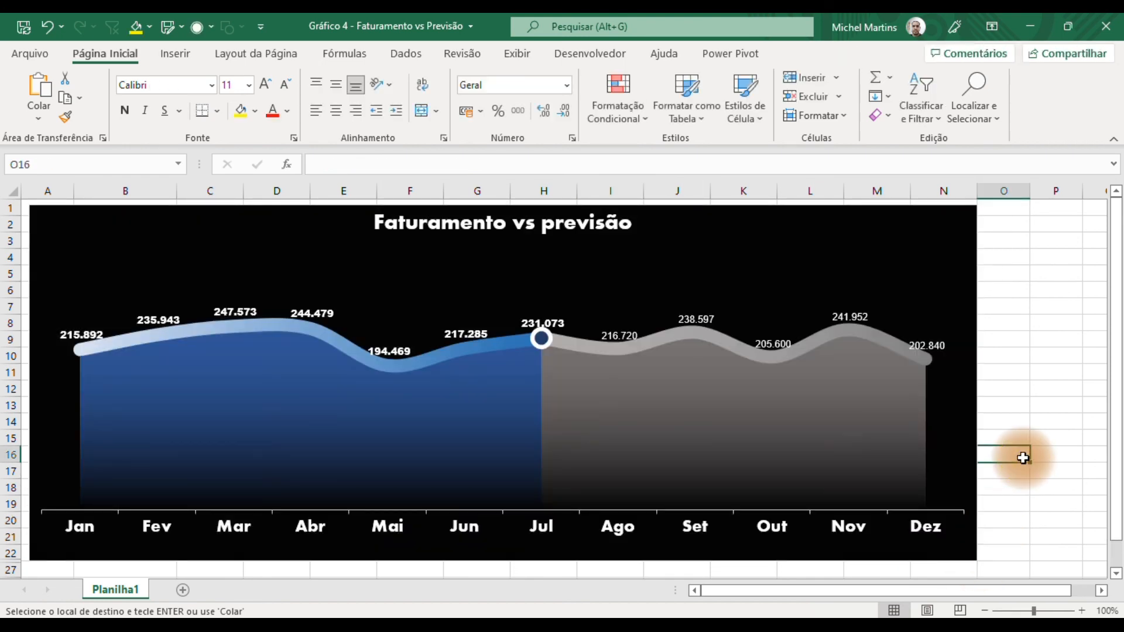
# Recalculate the worksheet repeatedly to check the full-size chart with new random values
pyautogui.press('F9')
pyautogui.press('F9')
pyautogui.press('F9')
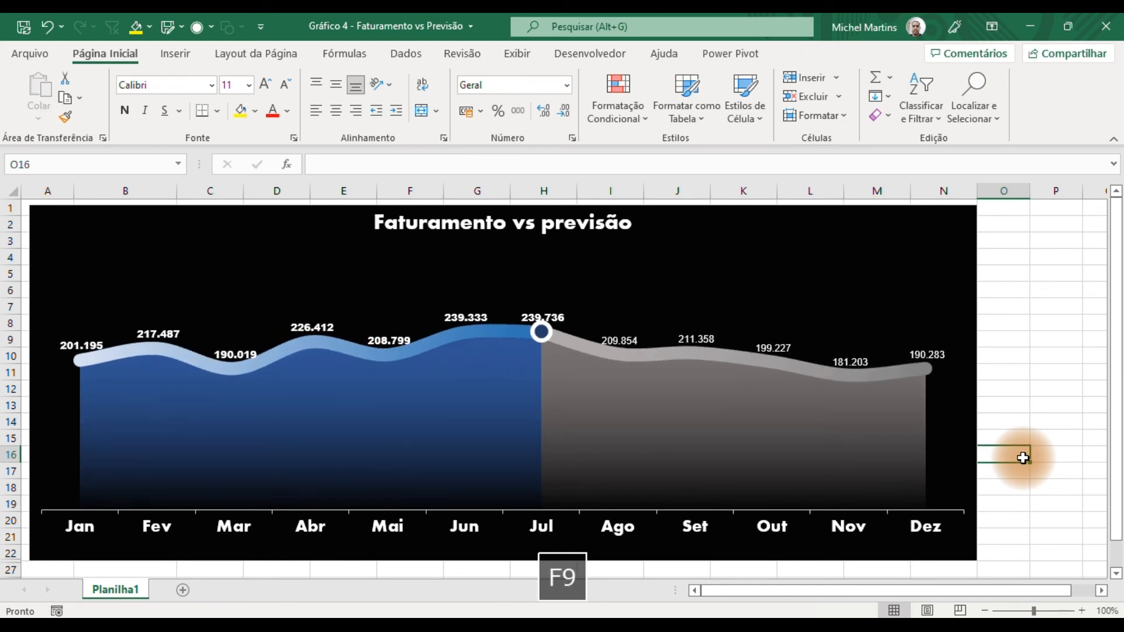
pyautogui.press('F9')
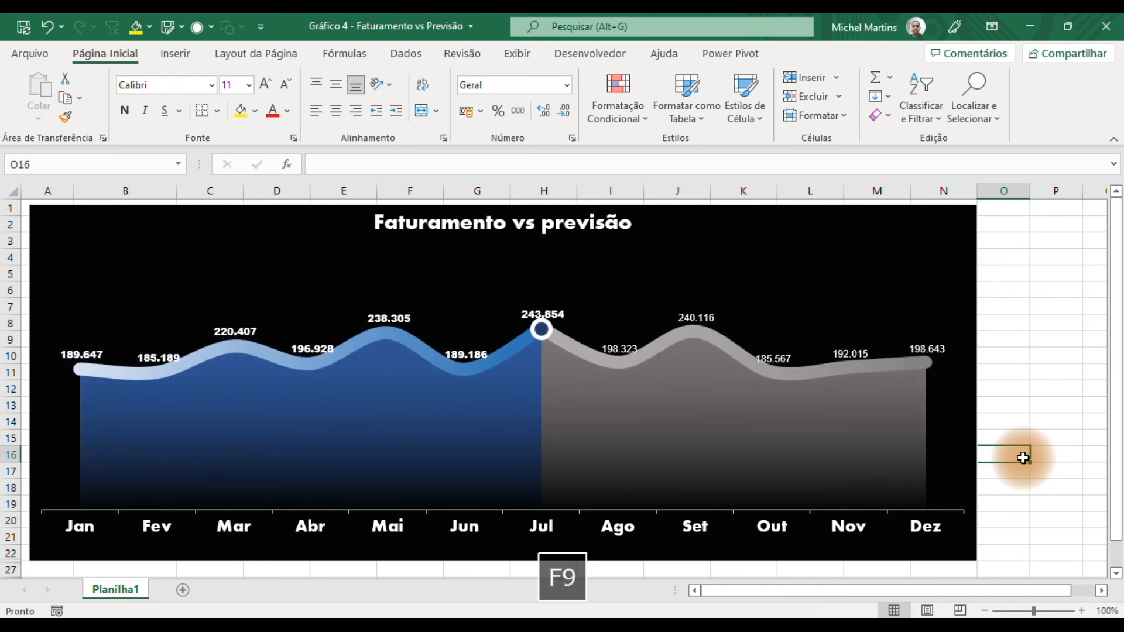
pyautogui.press('F9')
pyautogui.press('F9')
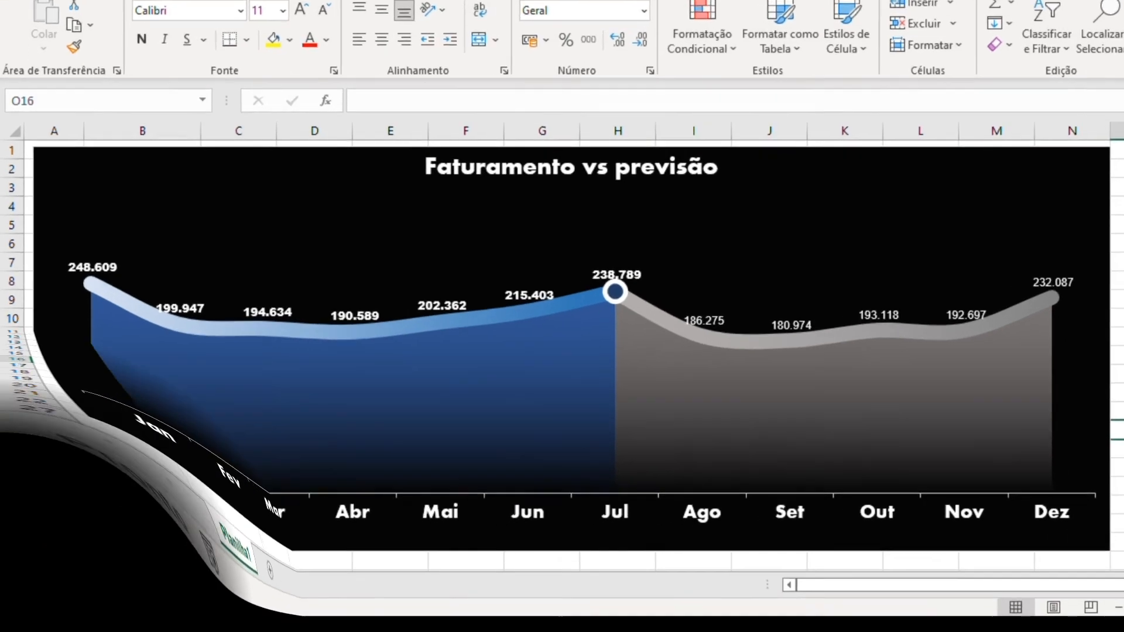